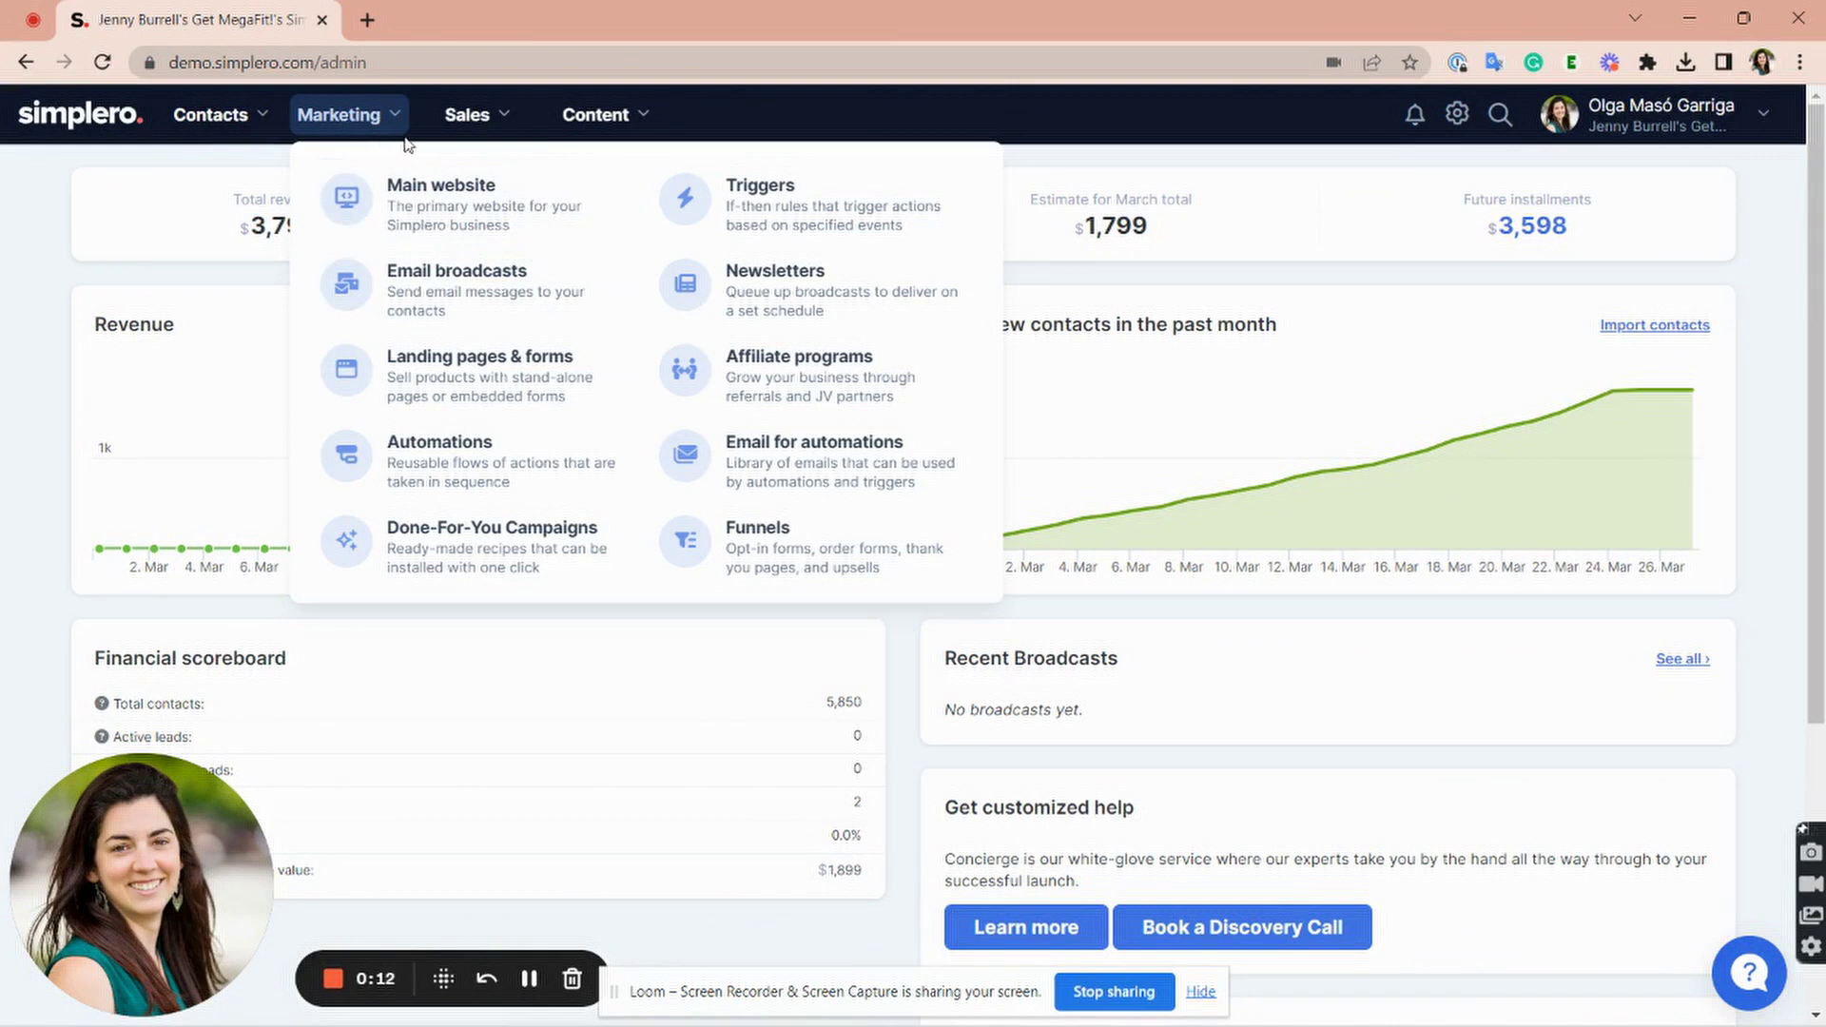
Step: Open the main website's management area from the marketing tools
left_click(628, 116)
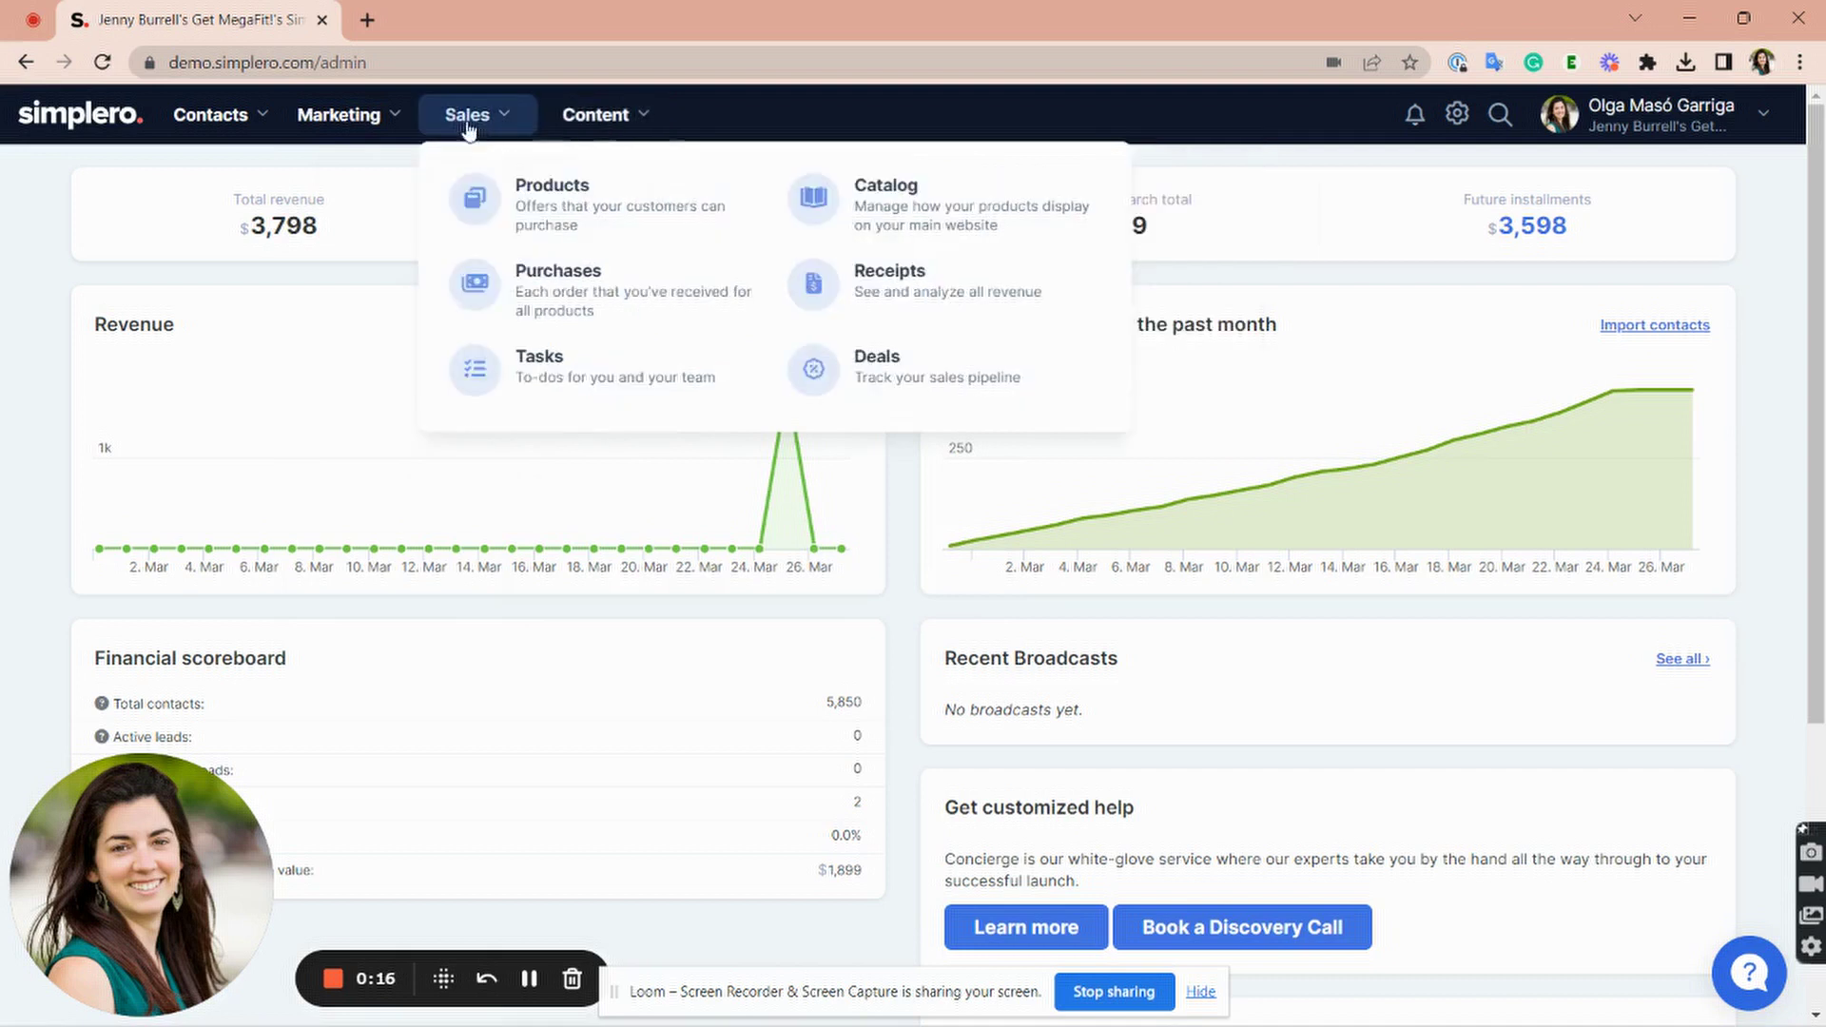
mouse_move(354, 123)
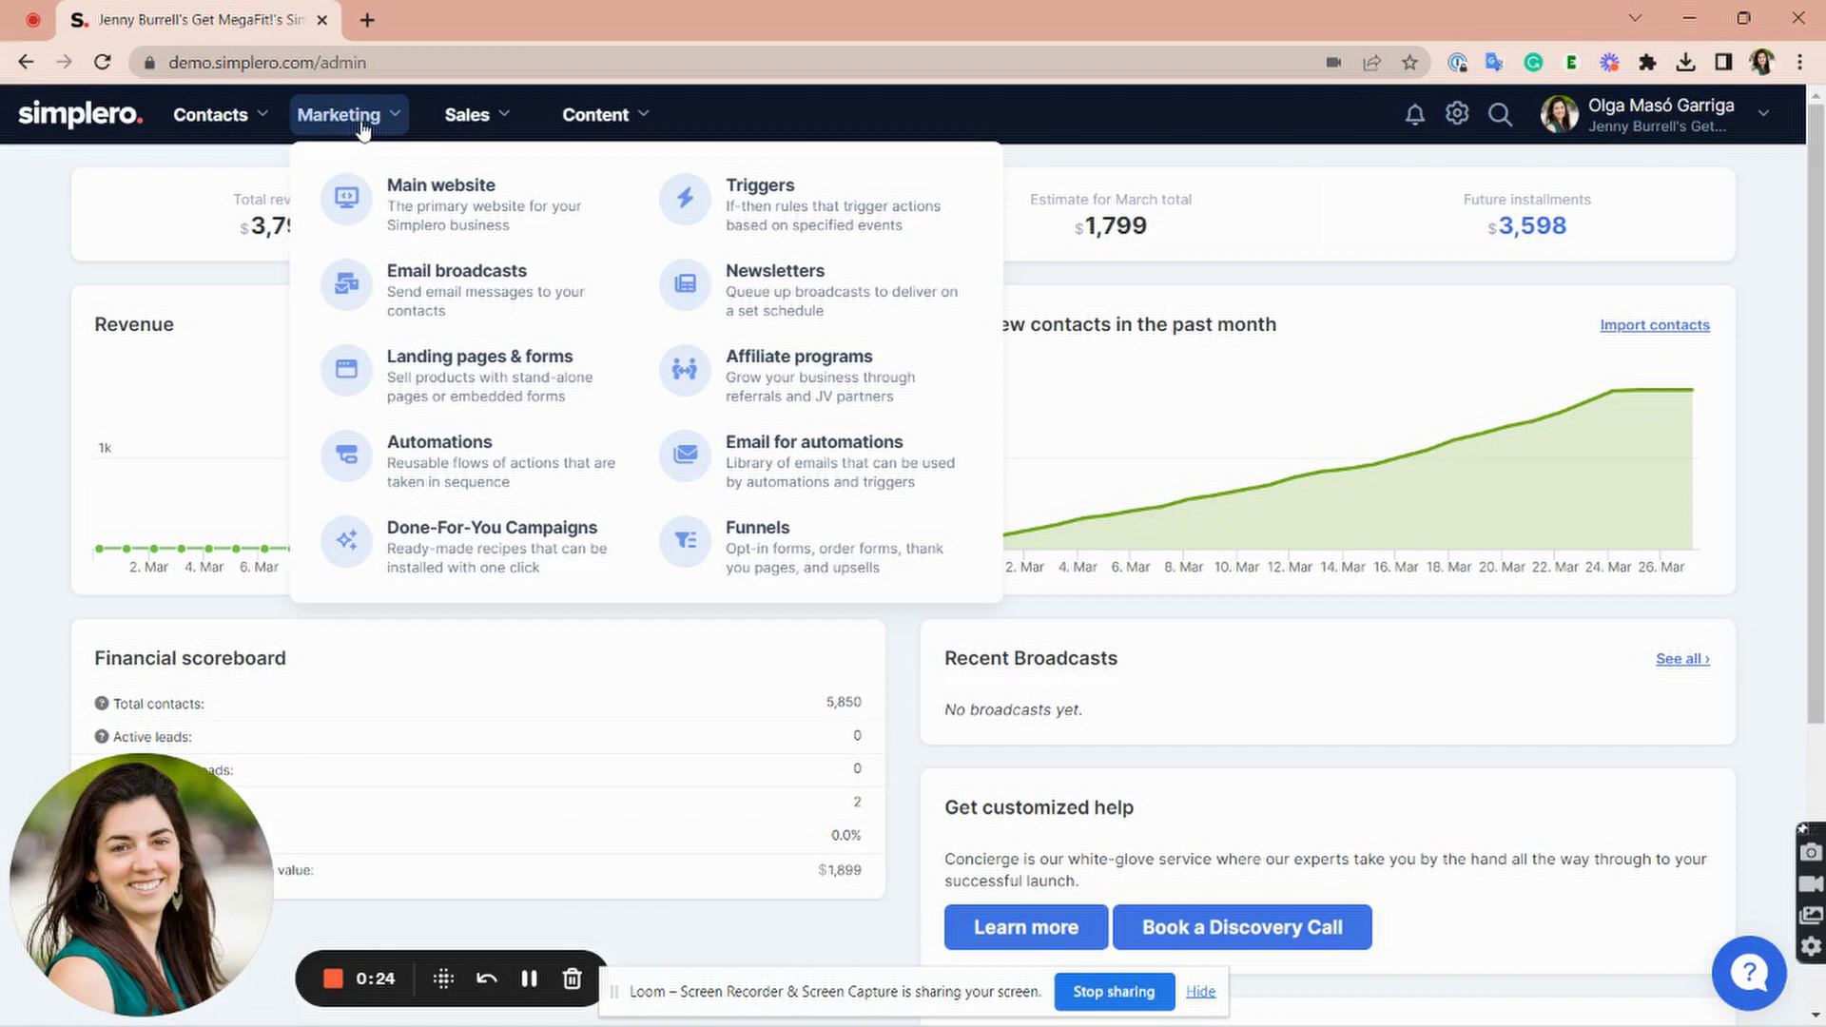
left_click(490, 233)
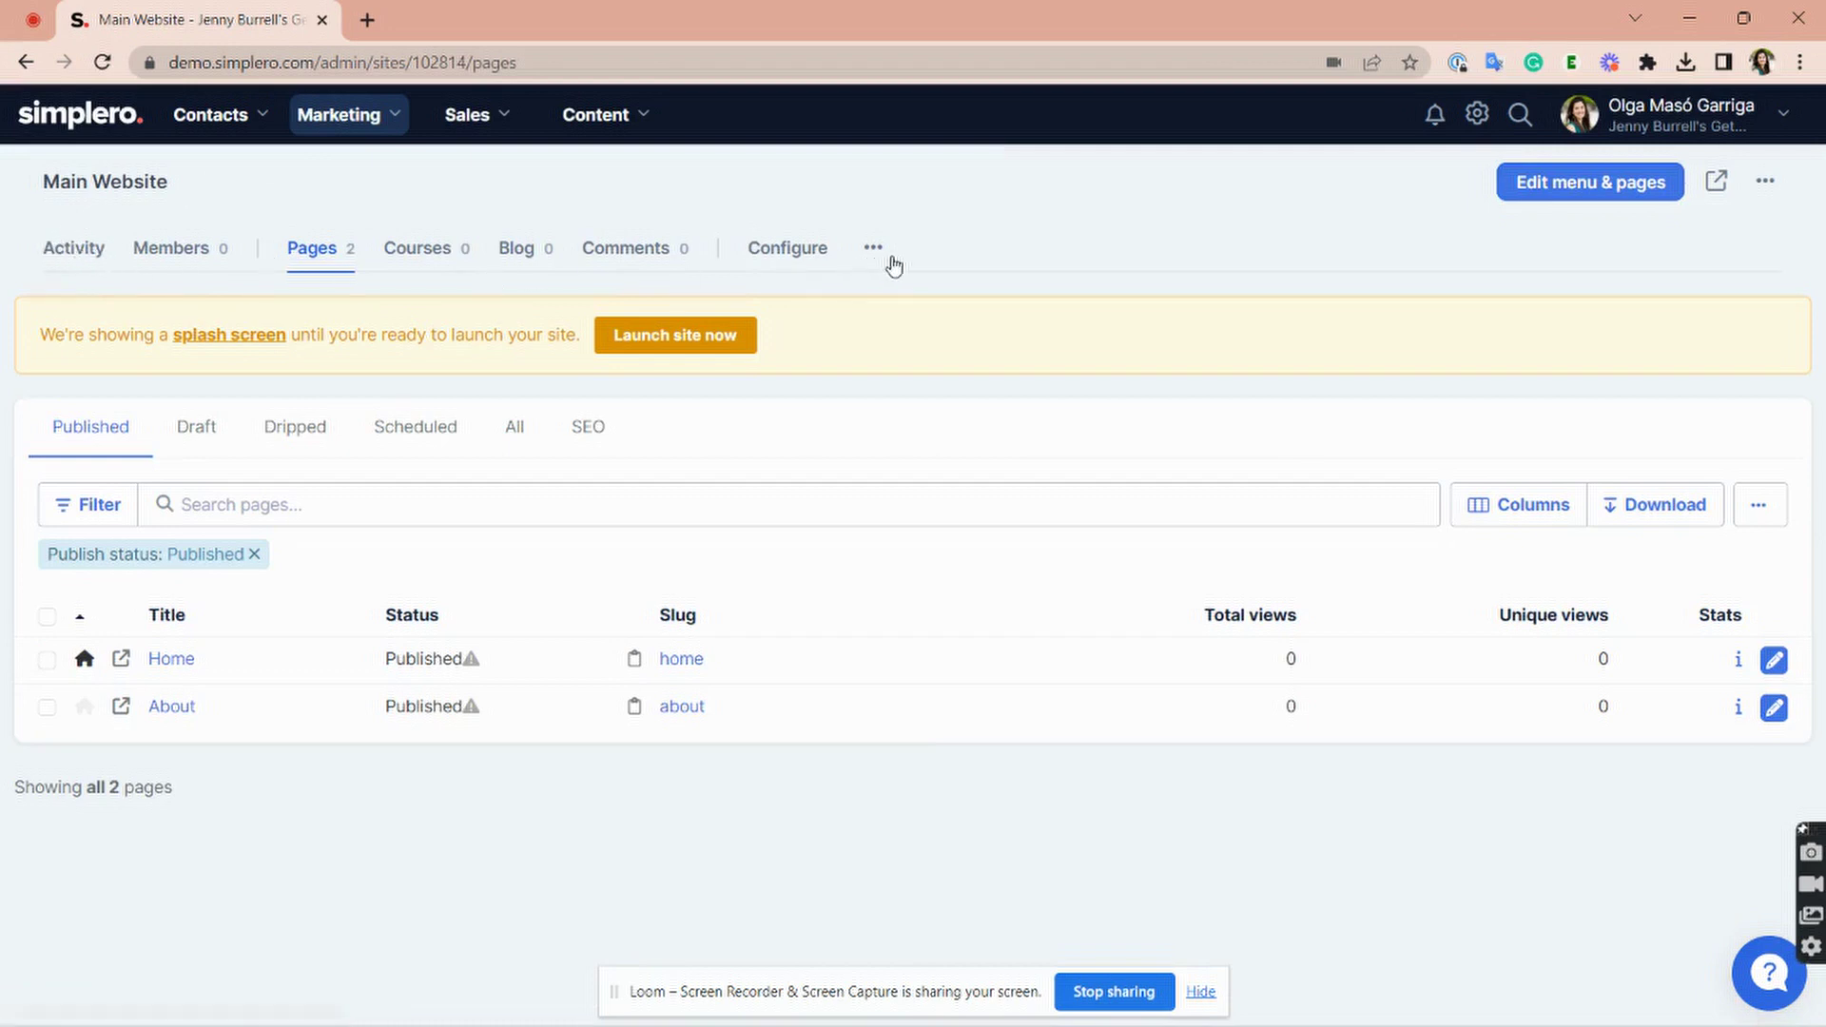
Step: Review the website's activity, members, and its page lists for all, published, draft and SEO views
left_click(82, 254)
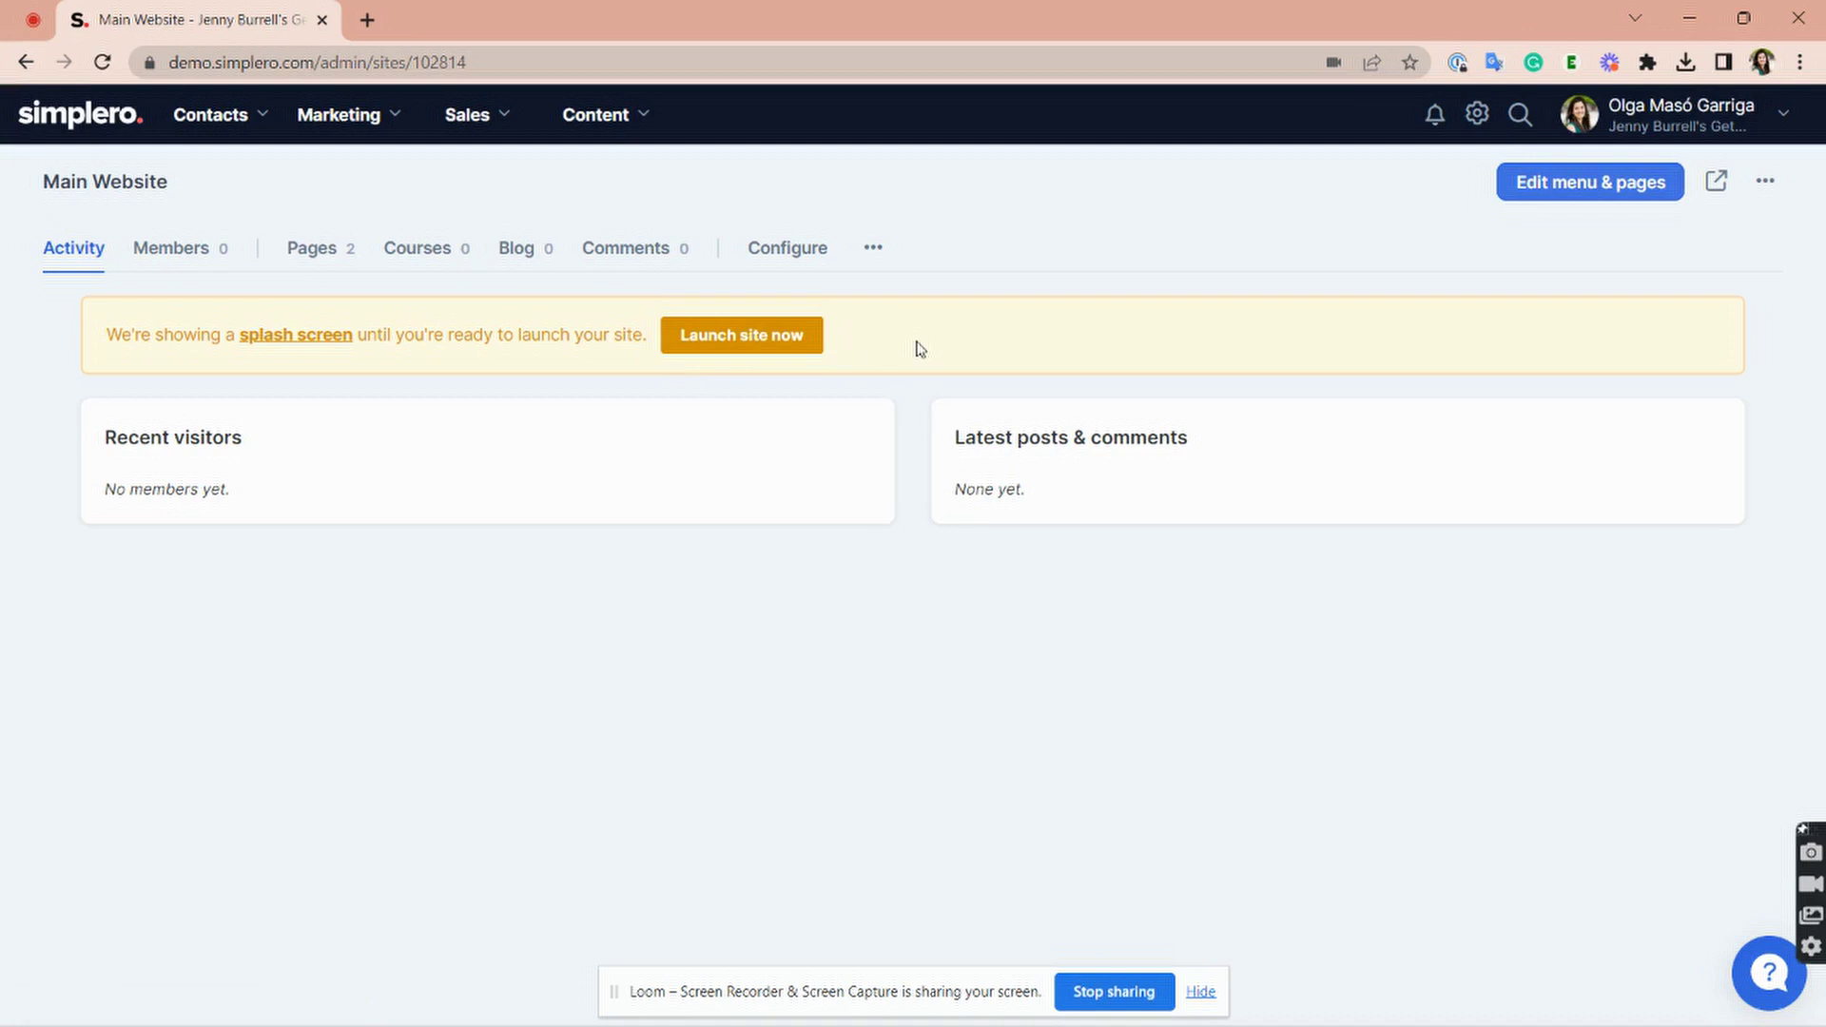
left_click(173, 252)
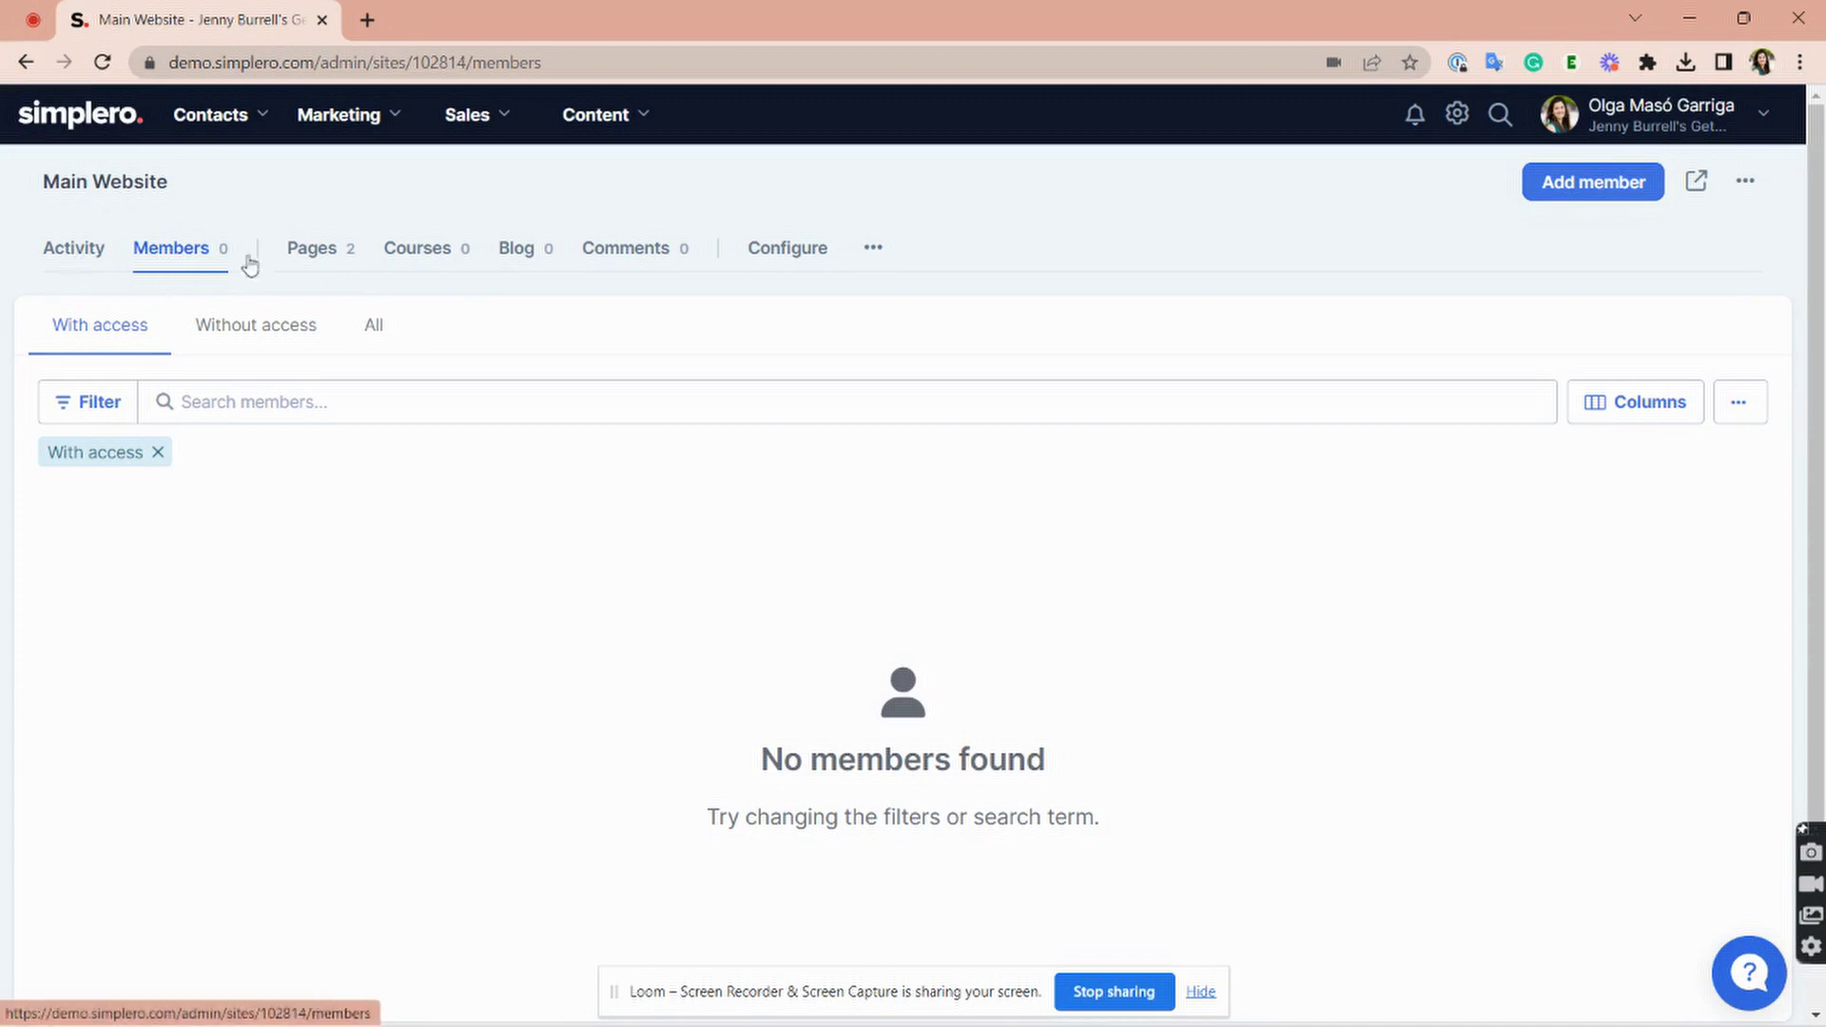
left_click(323, 268)
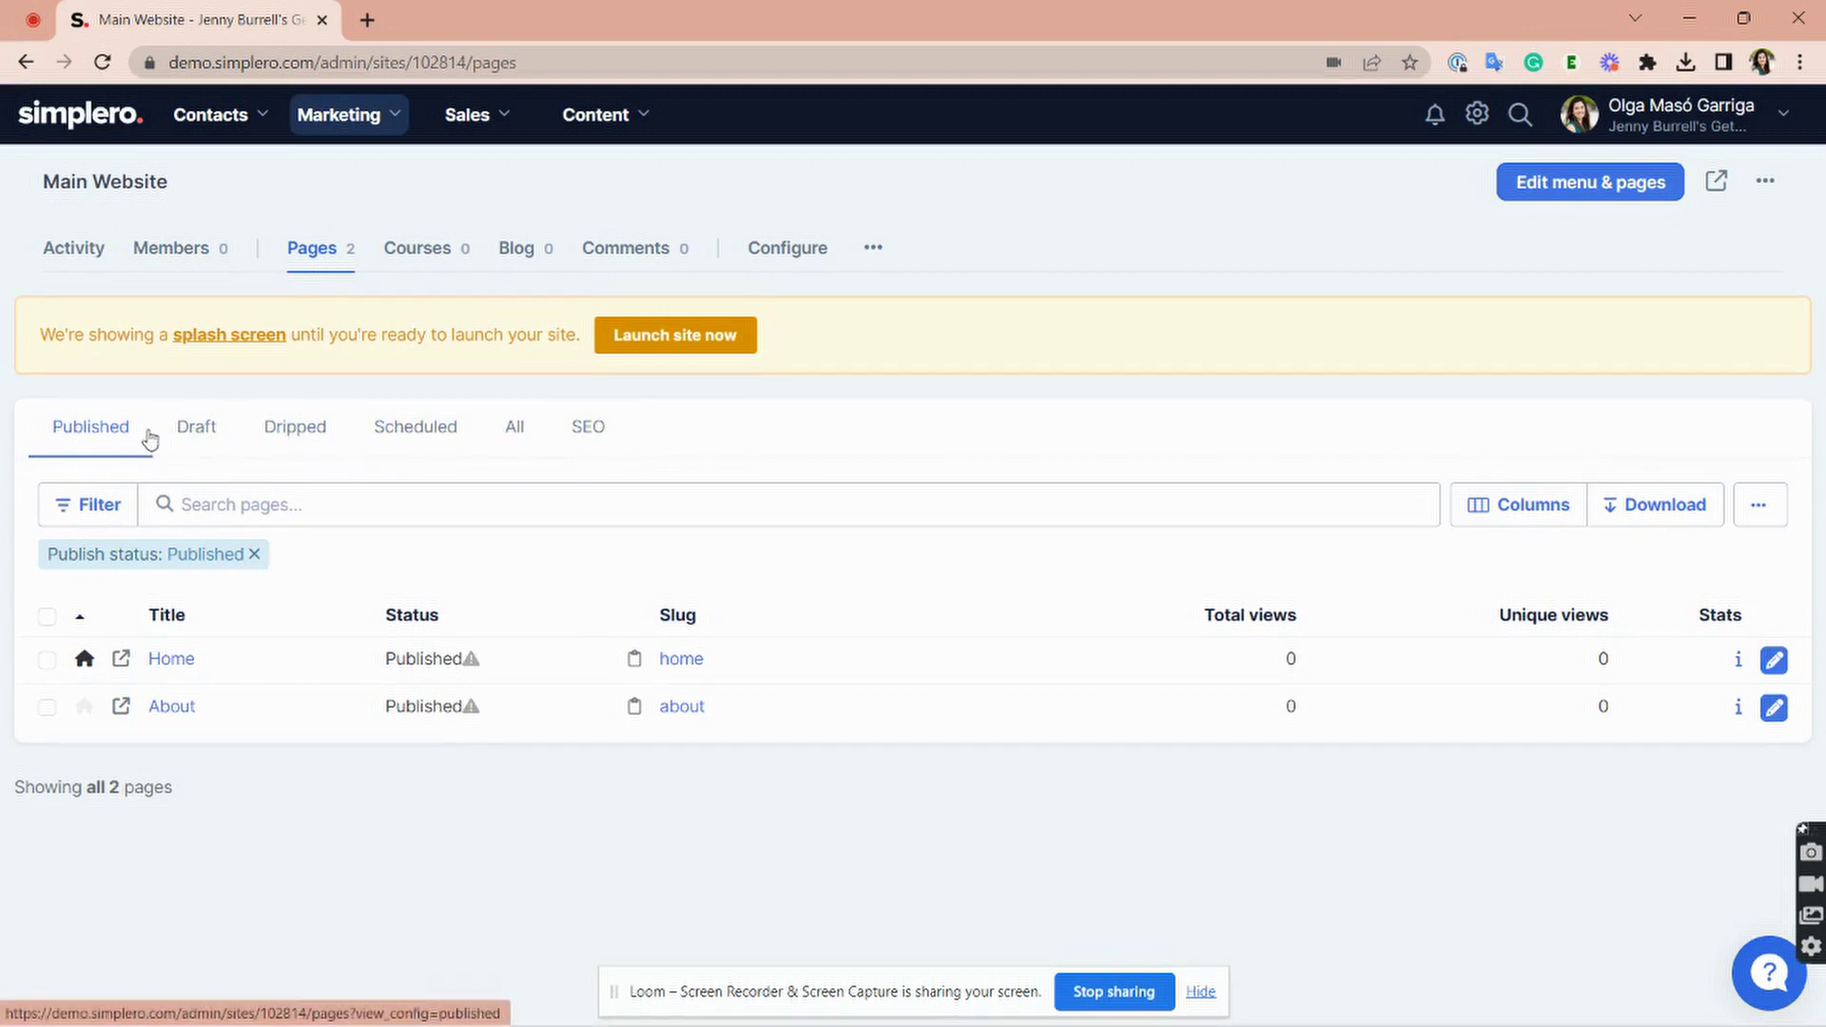
left_click(513, 443)
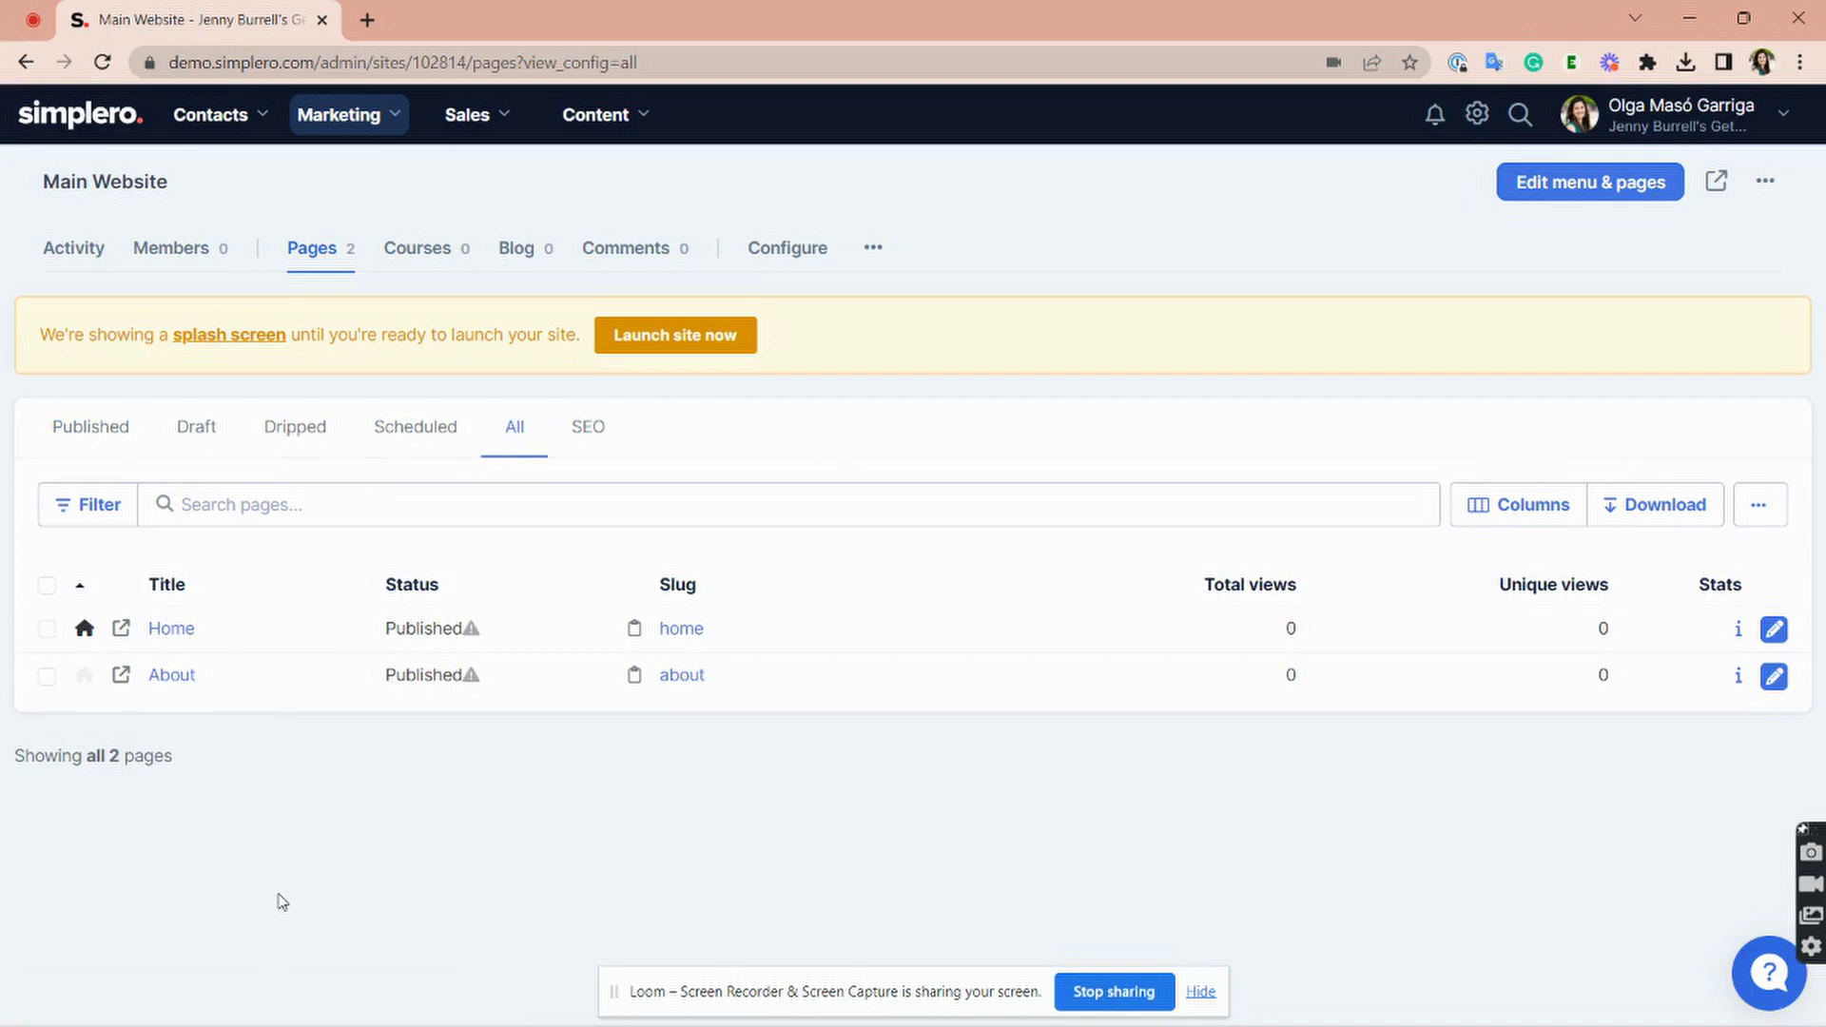
left_click(119, 445)
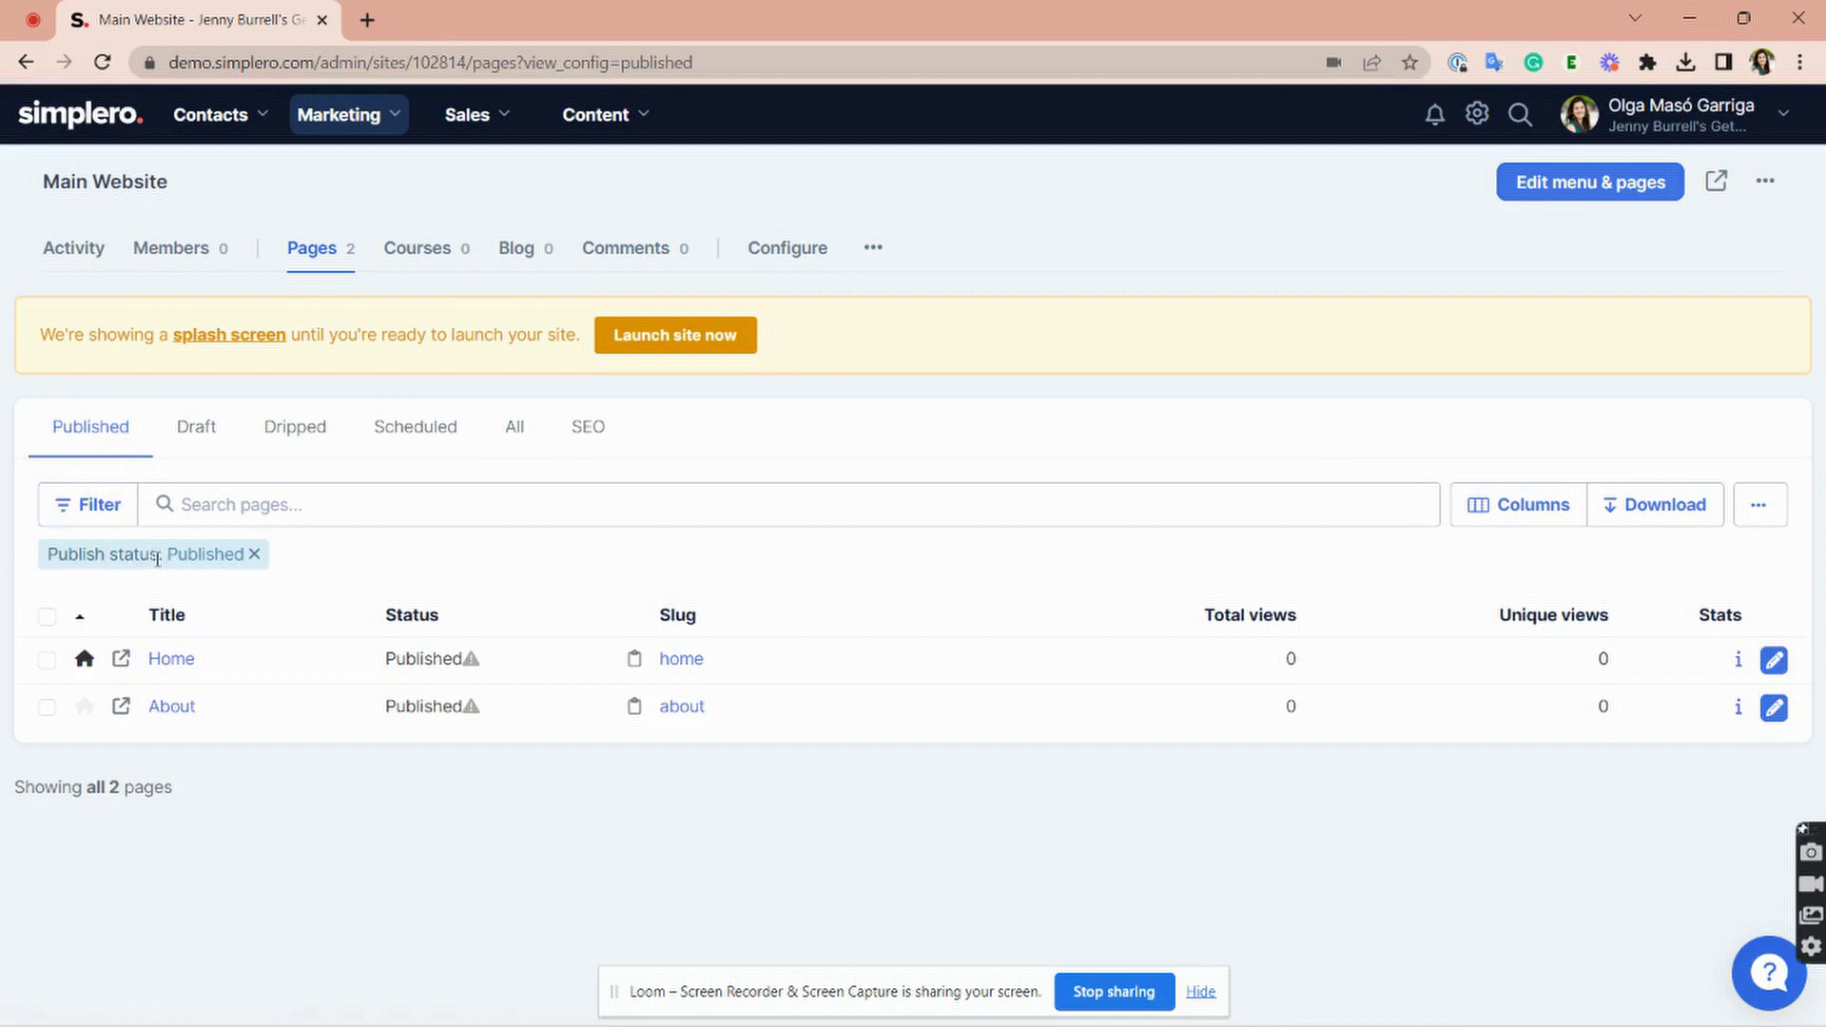
left_click(213, 453)
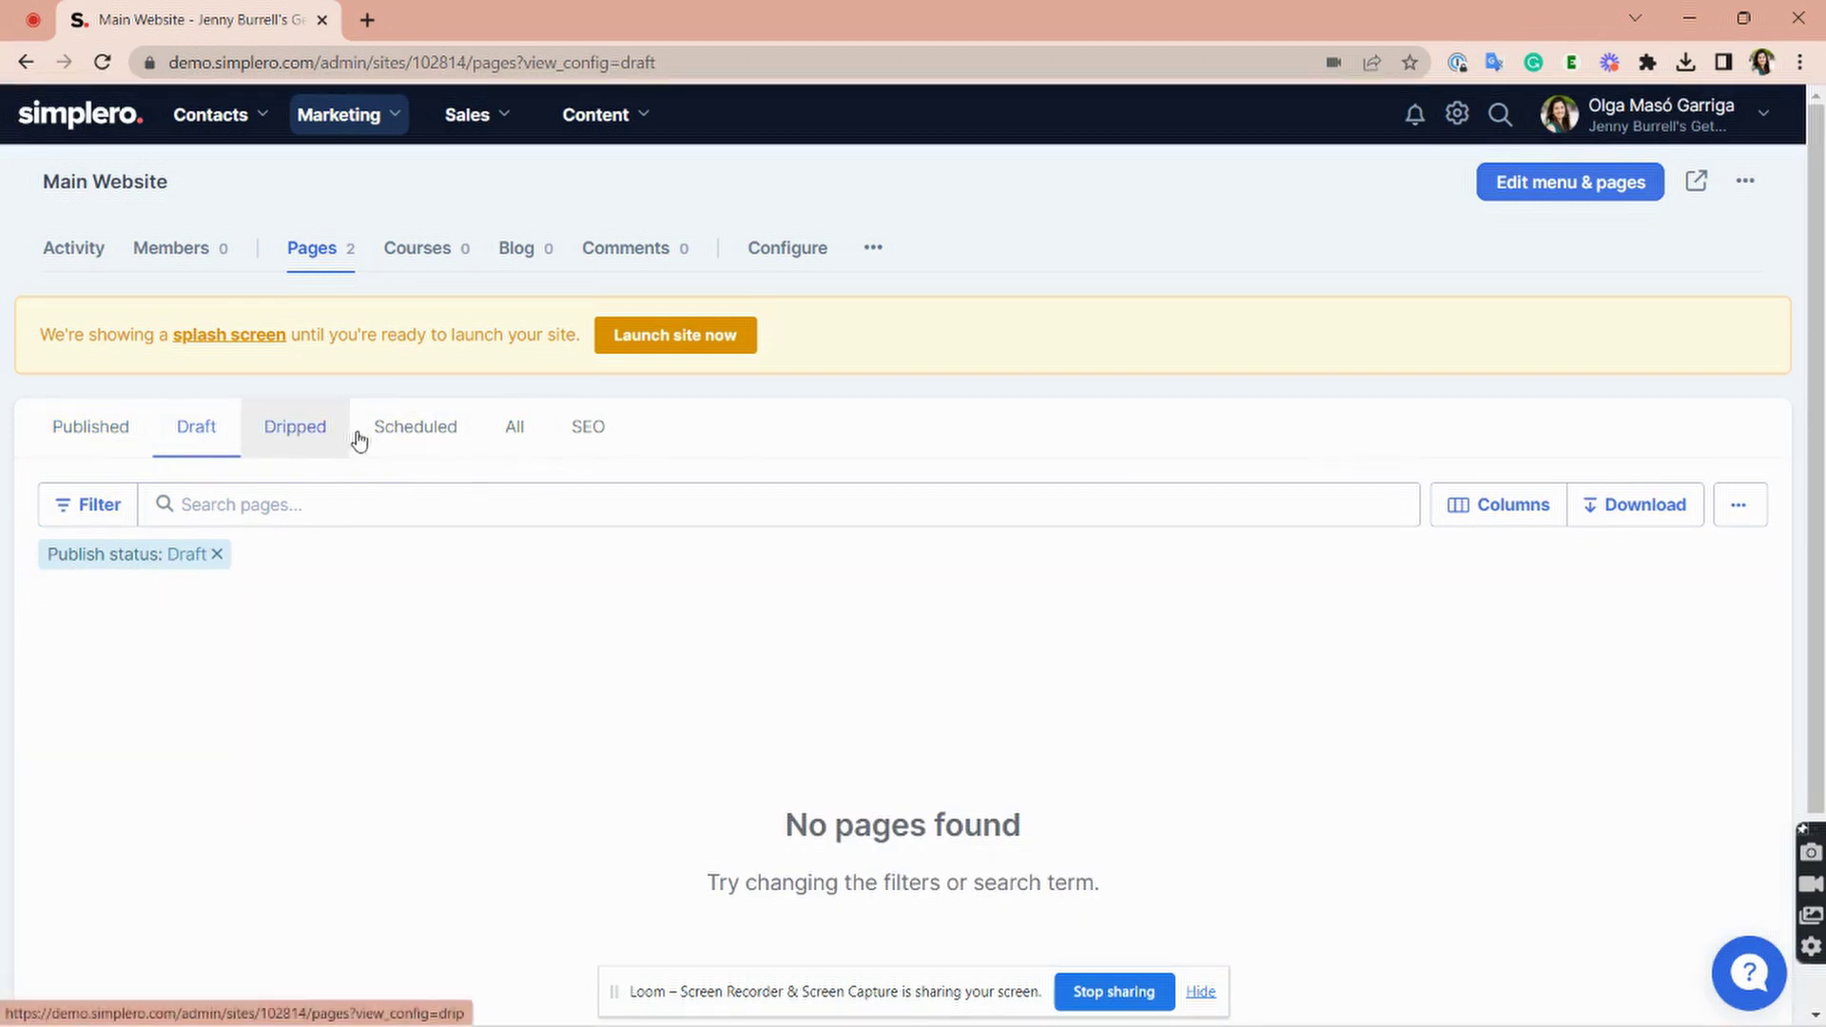
left_click(601, 439)
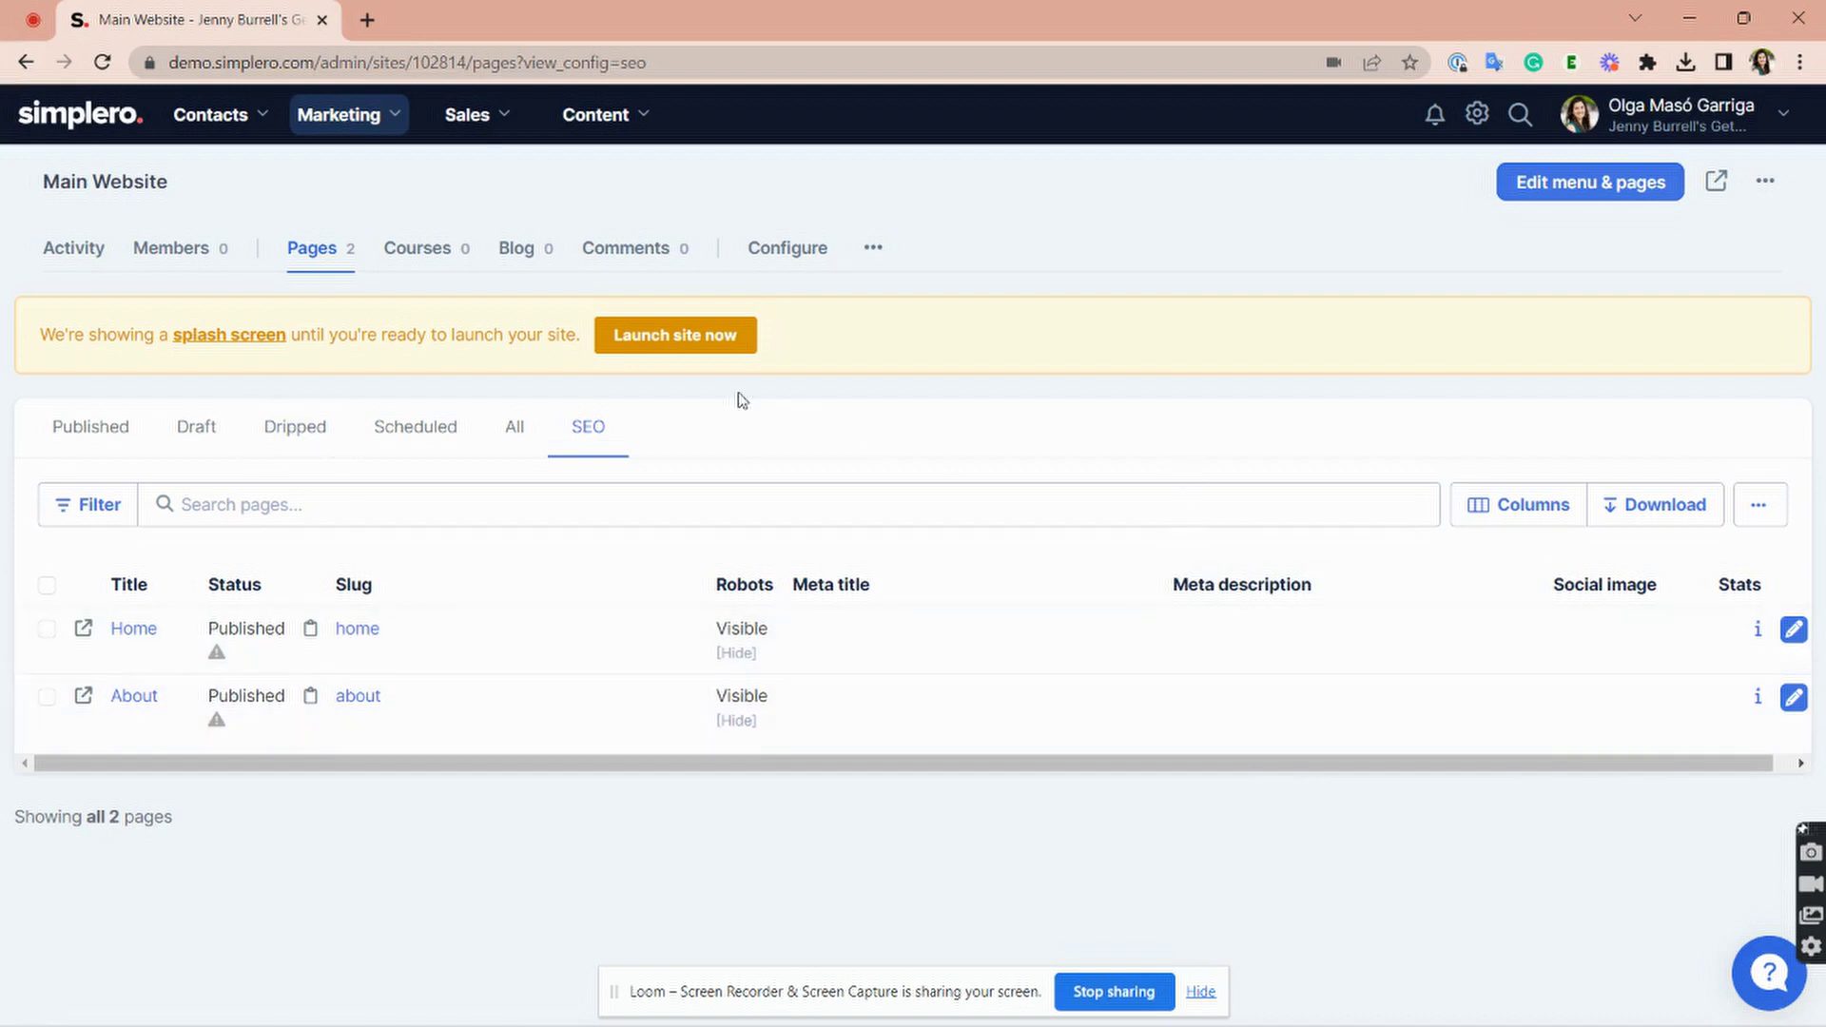
Step: Add the Domain, Meta description, Path and Social image columns to the list of all pages
left_click(504, 445)
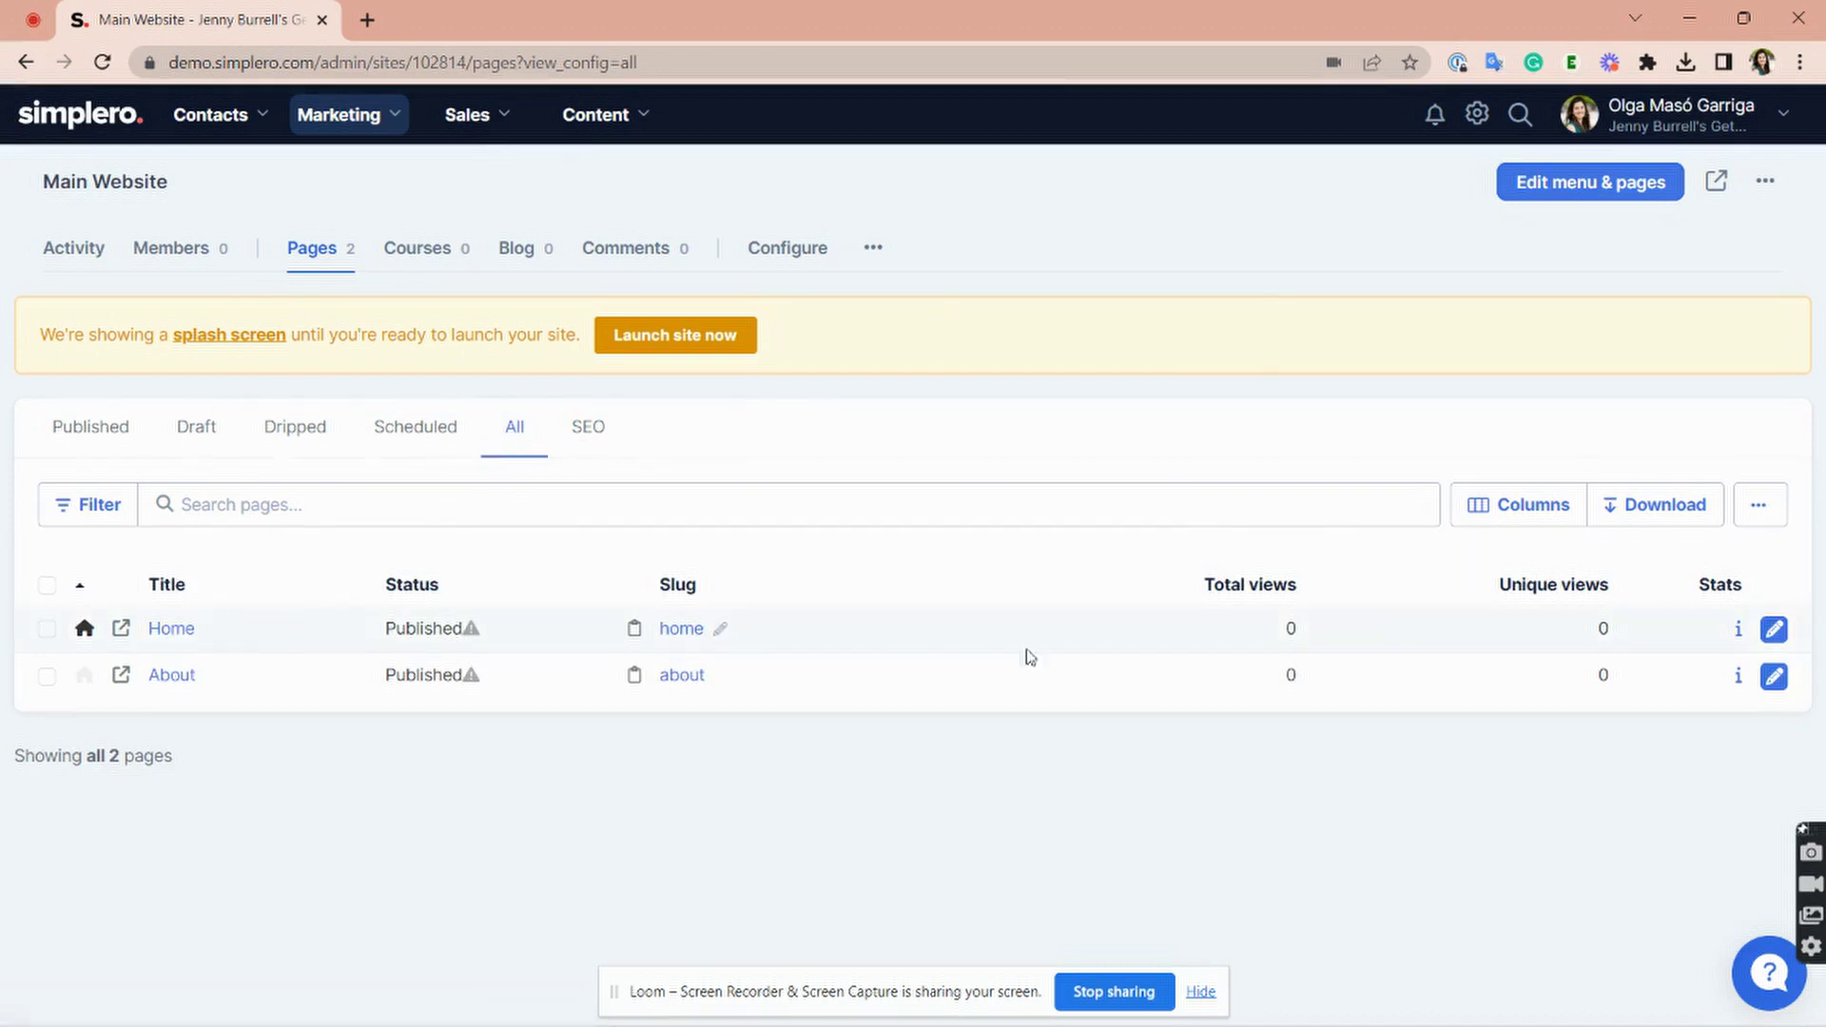
left_click(1525, 505)
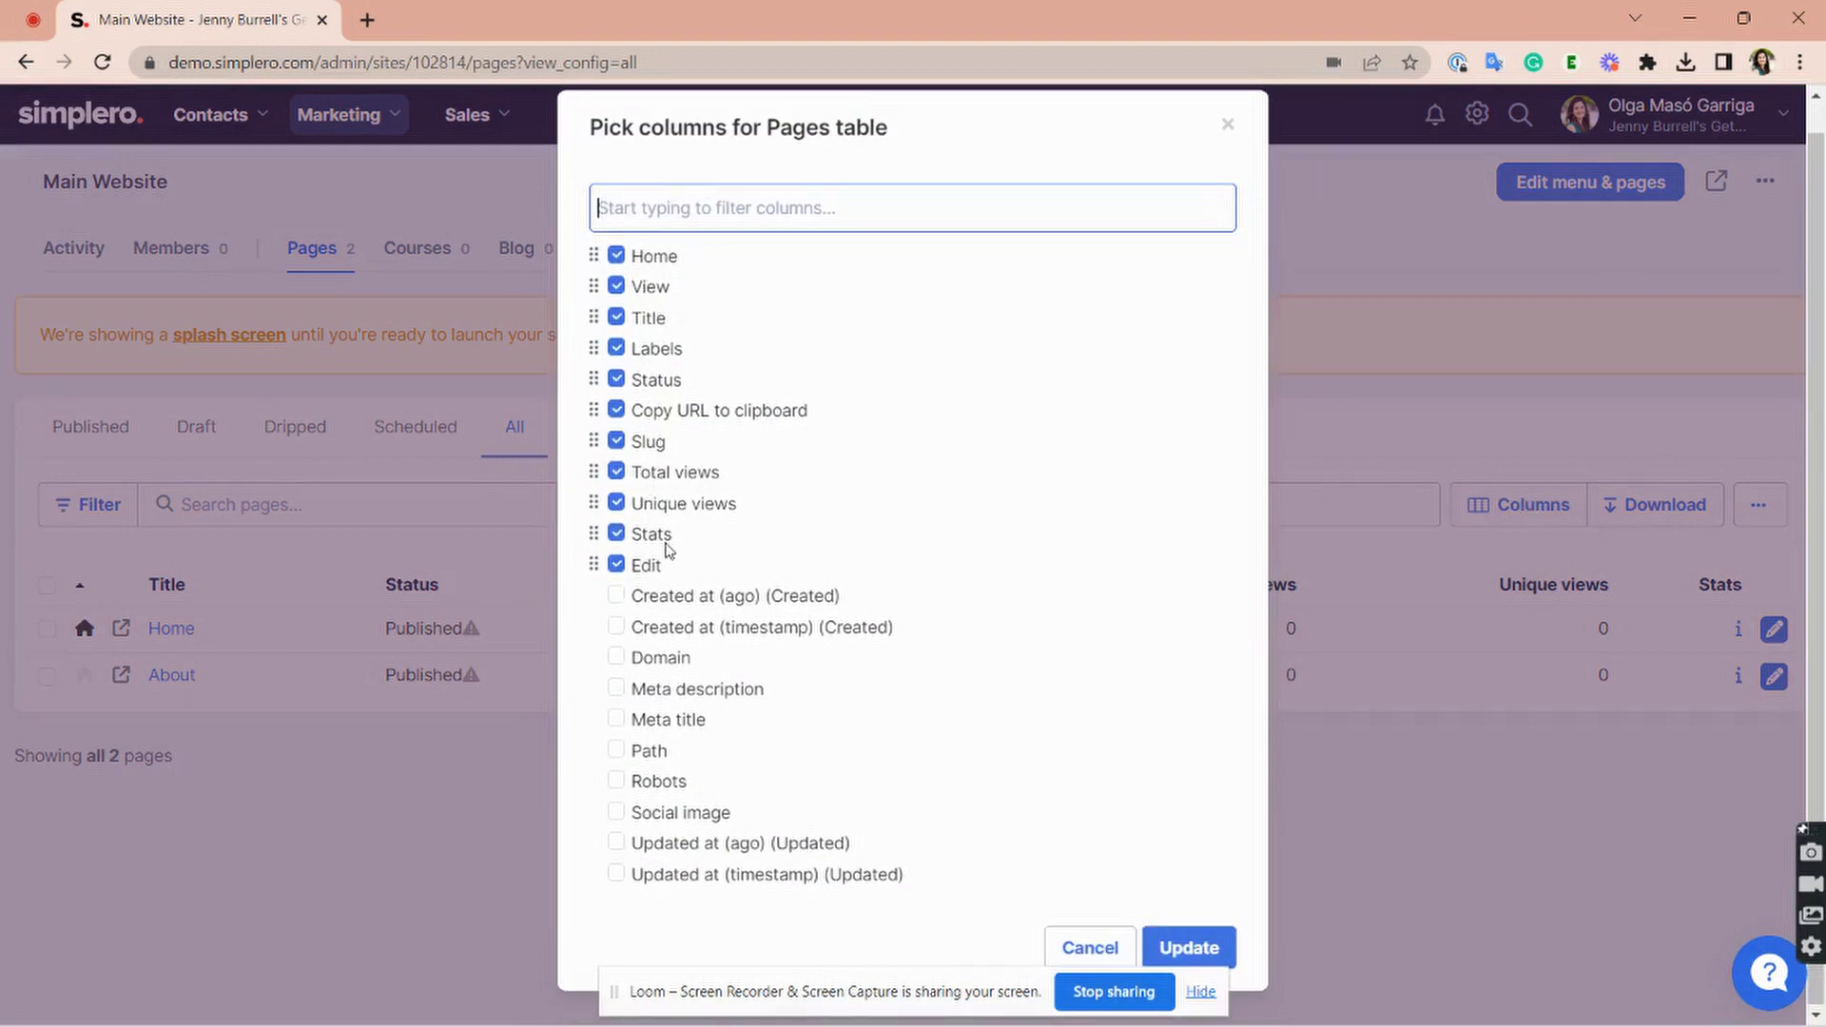
left_click(667, 671)
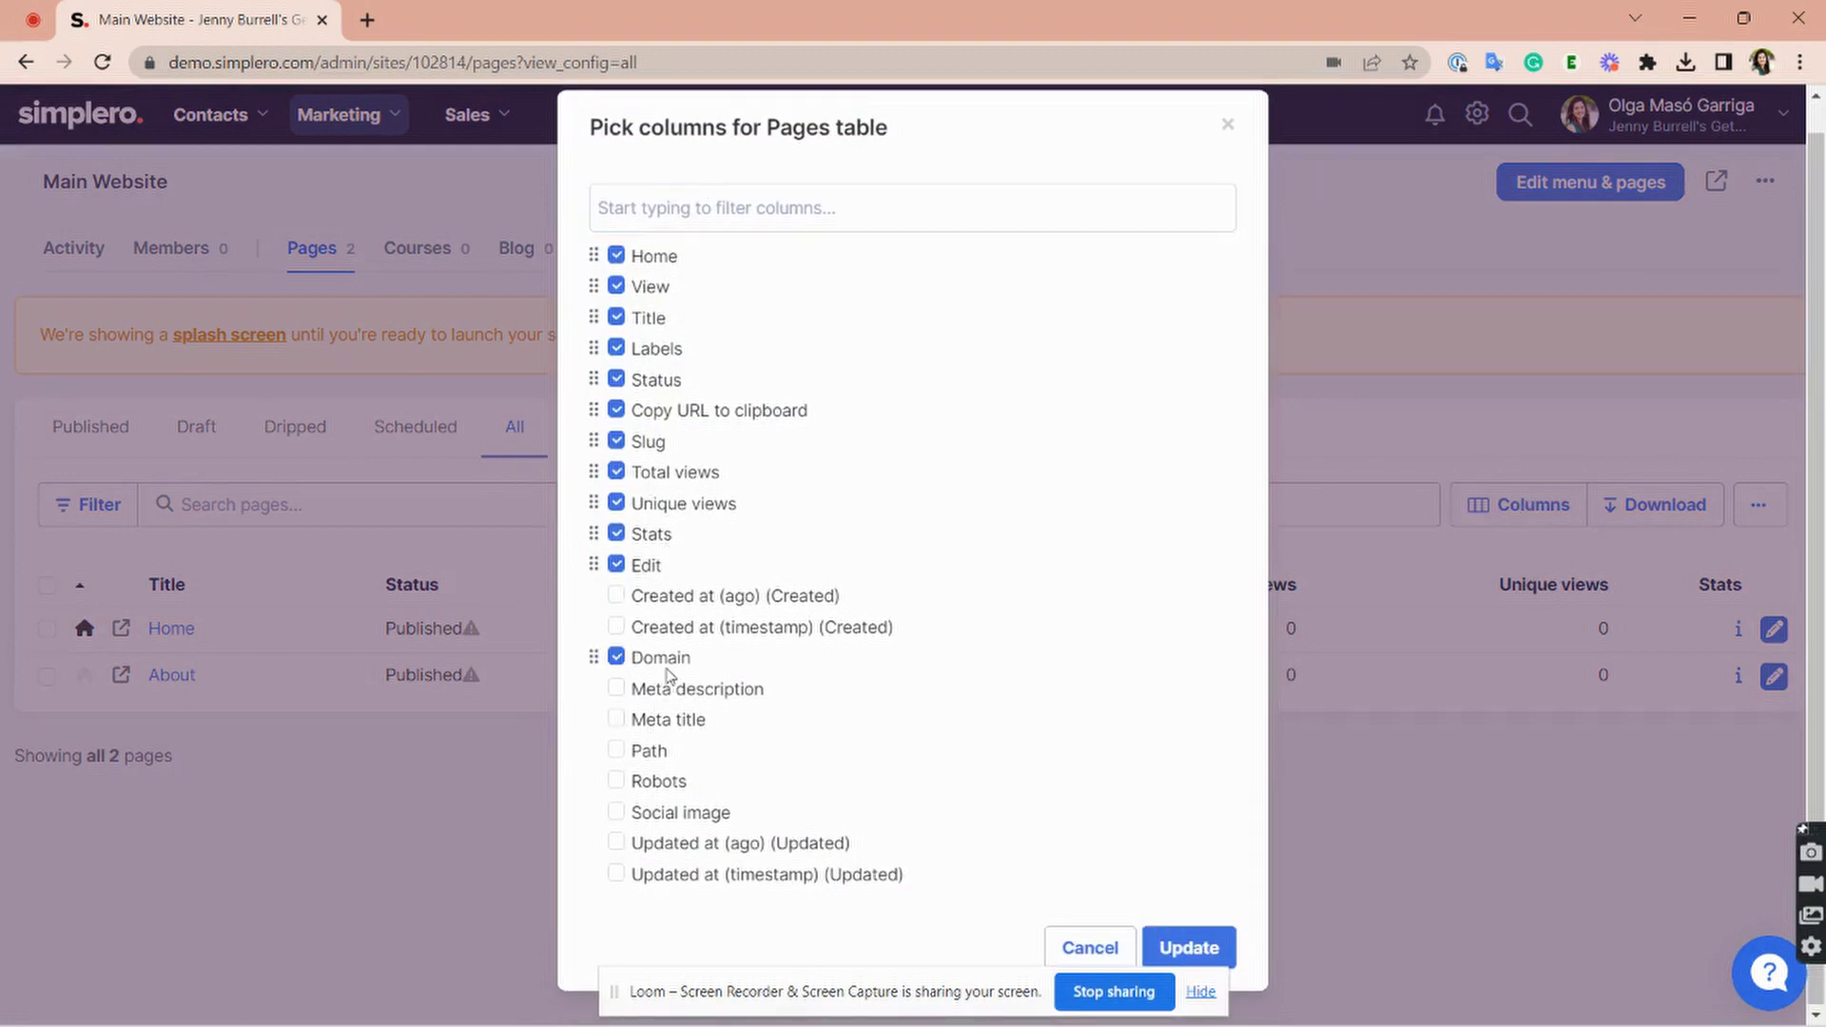
left_click(665, 696)
left_click(648, 754)
left_click(651, 814)
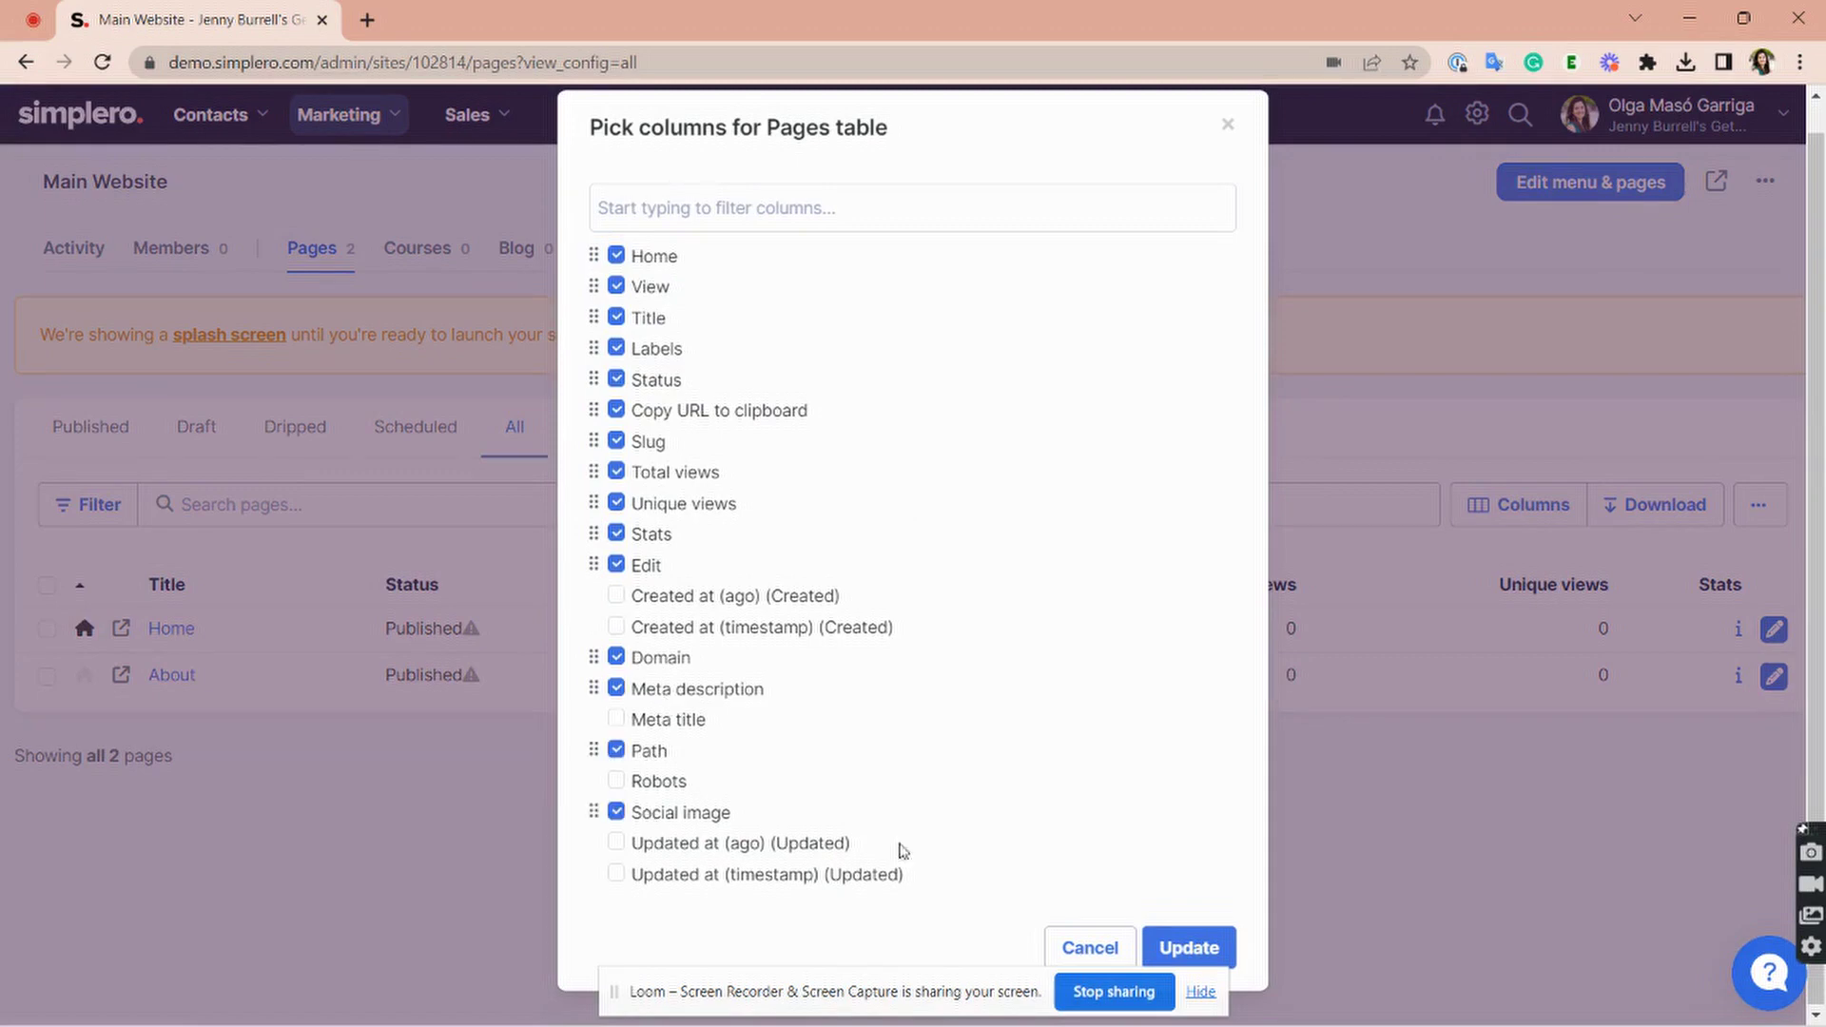
left_click(1161, 952)
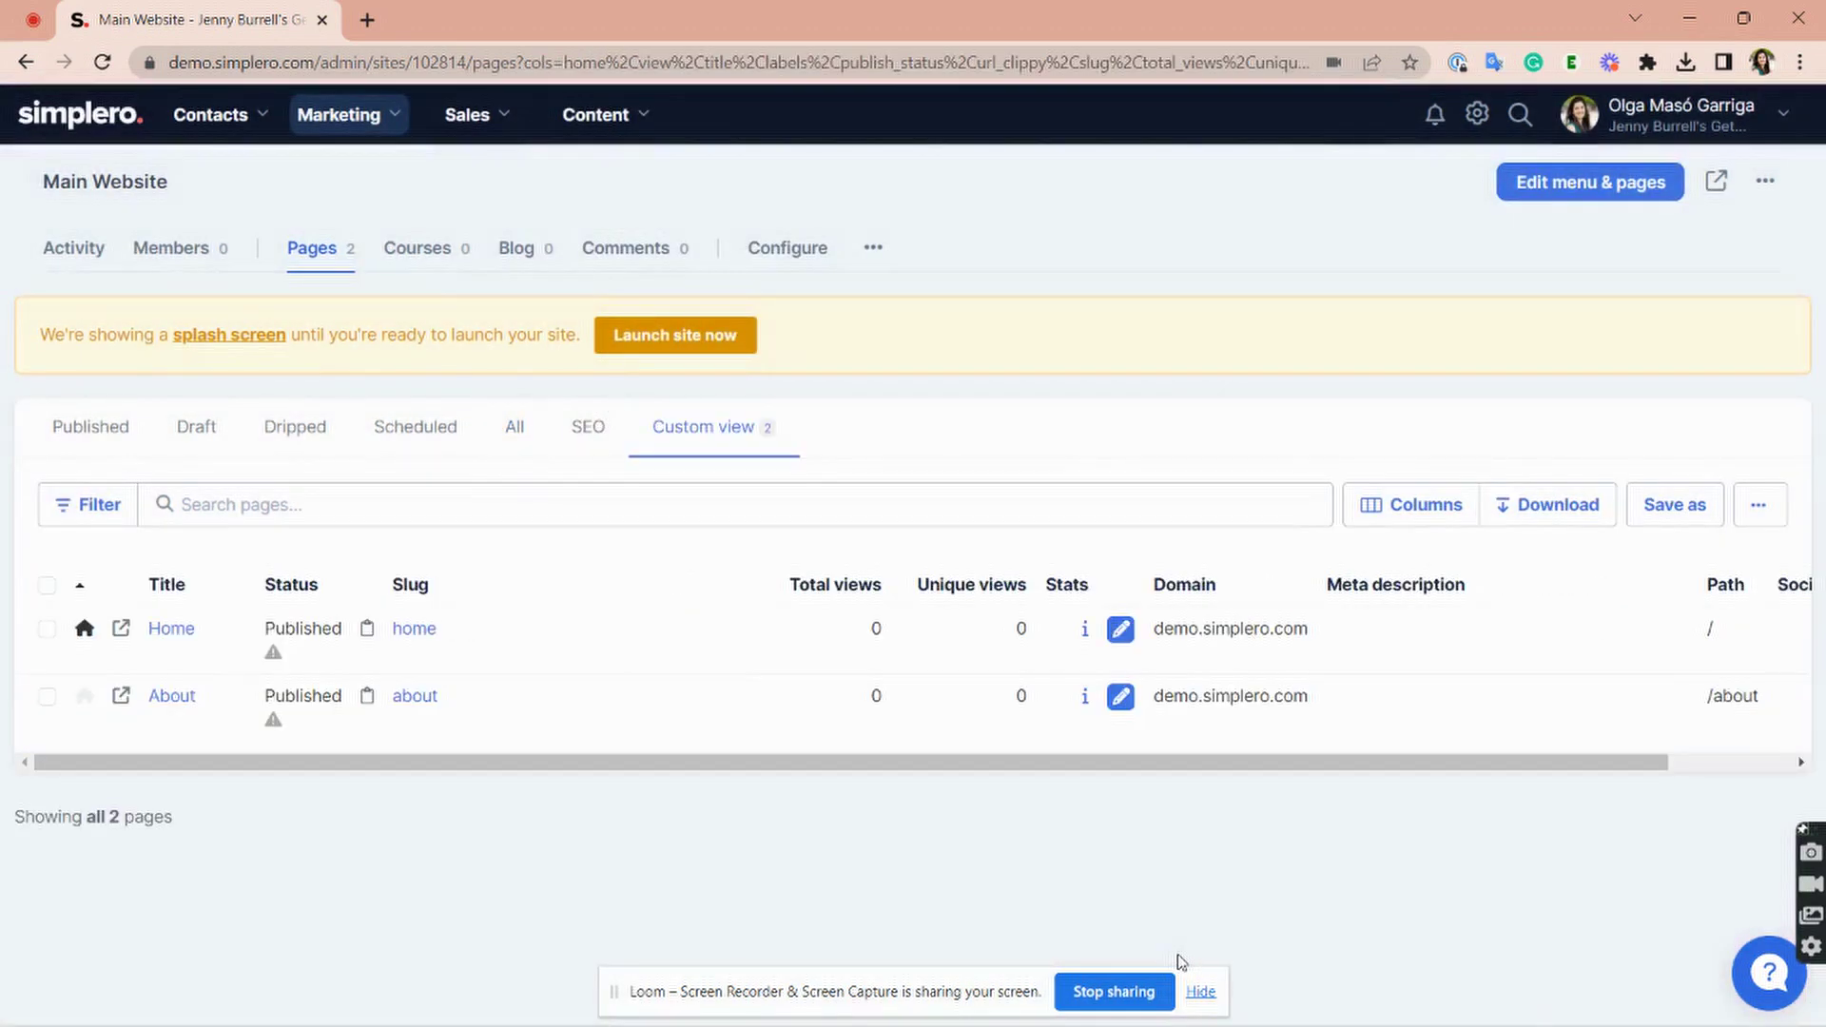
Step: Examine the columns of the customized pages table and the filter options available for it
scroll(1477, 687, "right", 2)
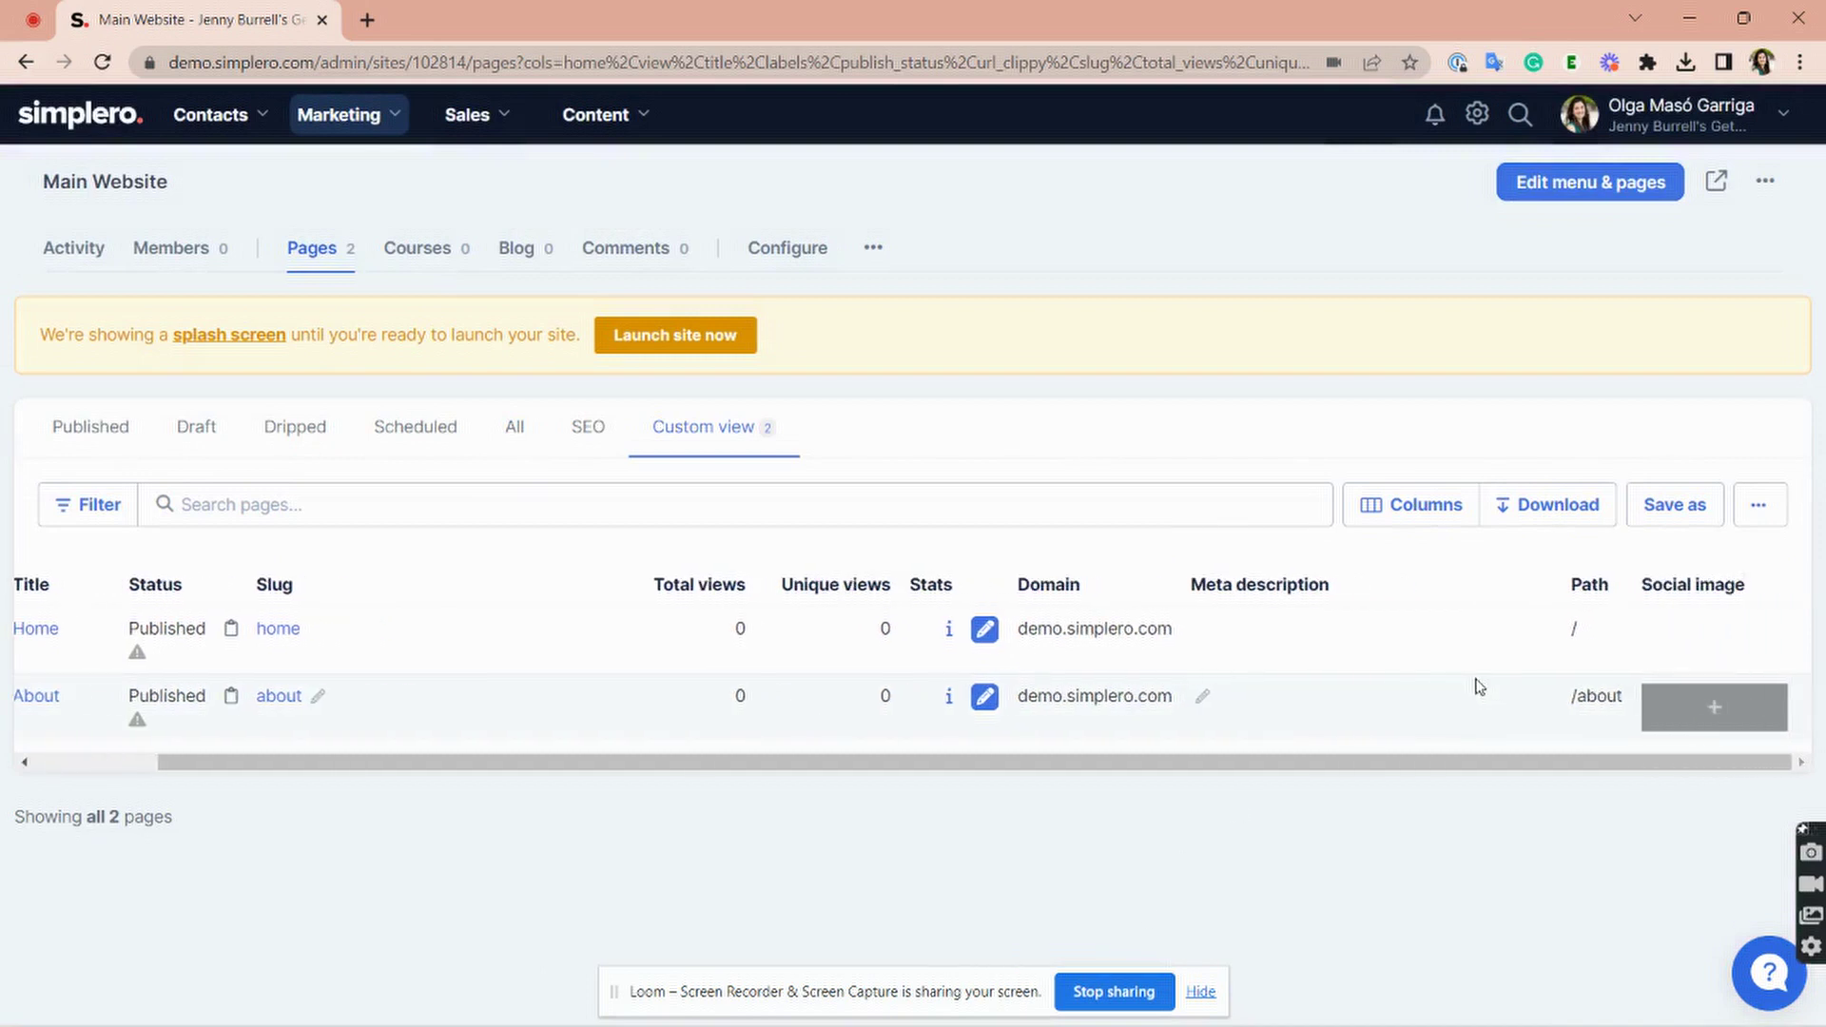
scroll(1477, 686, "left", 2)
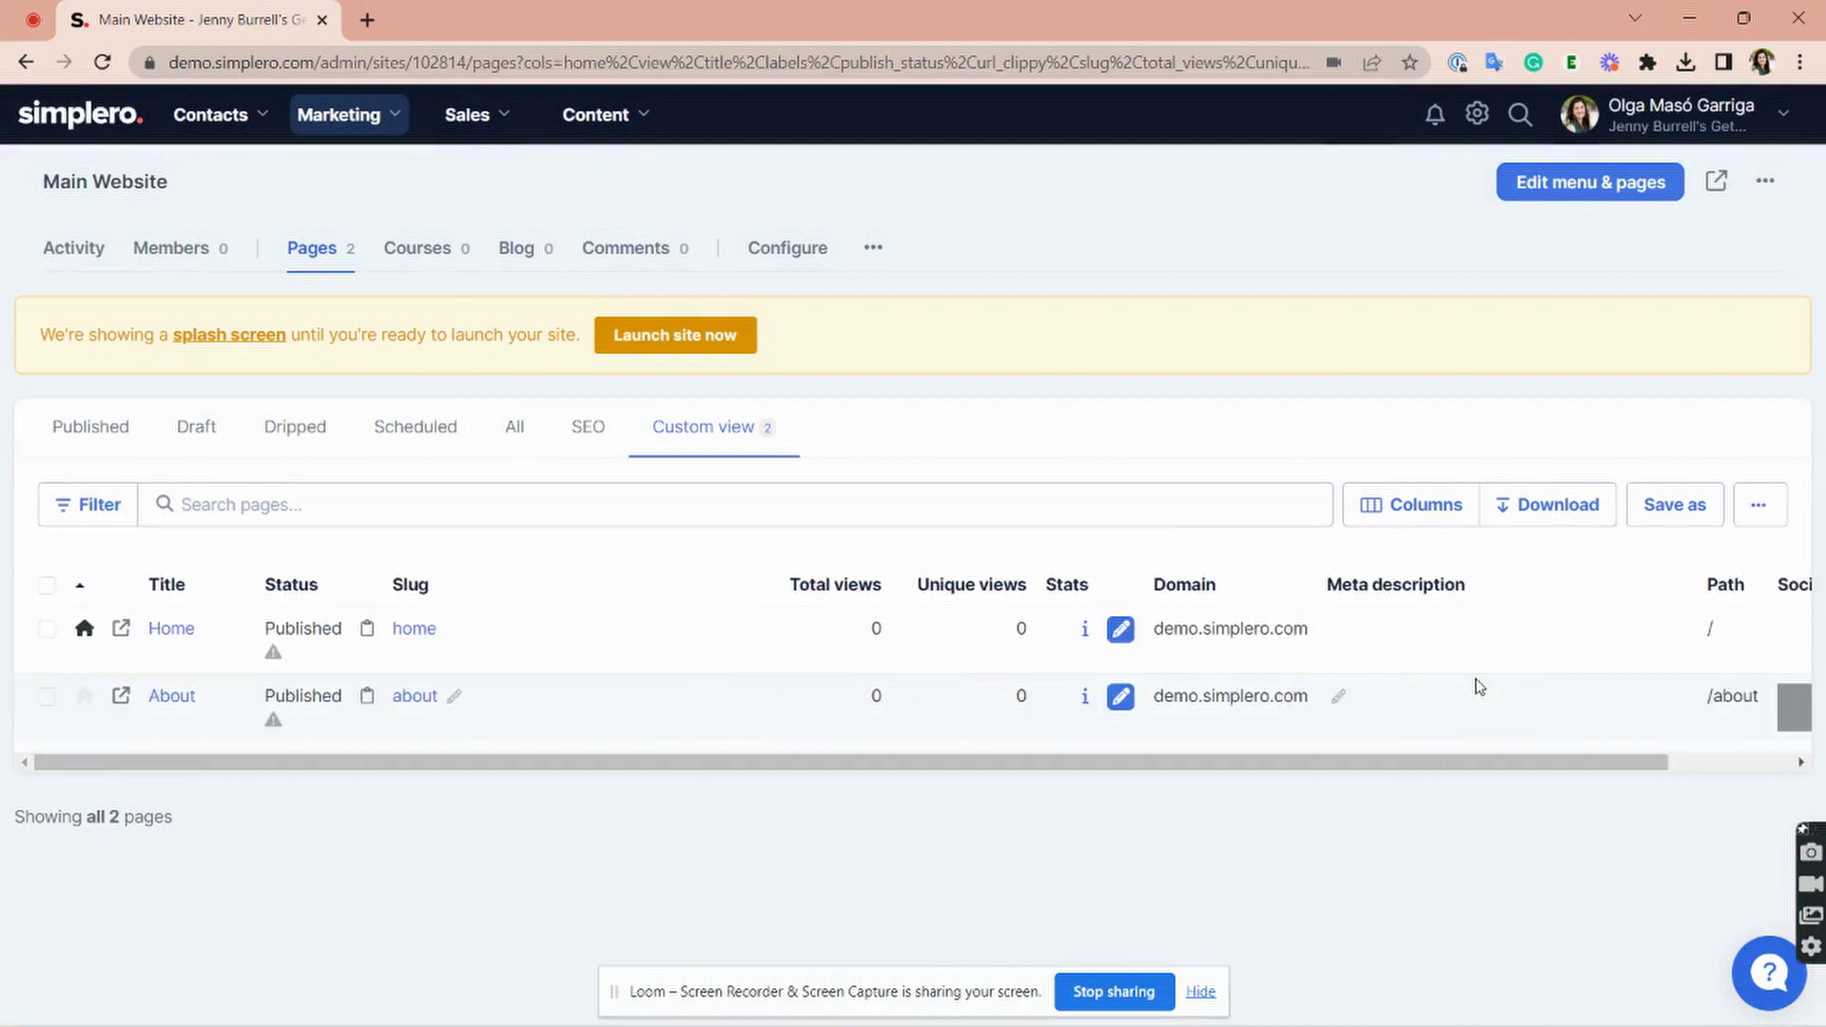
left_click(112, 522)
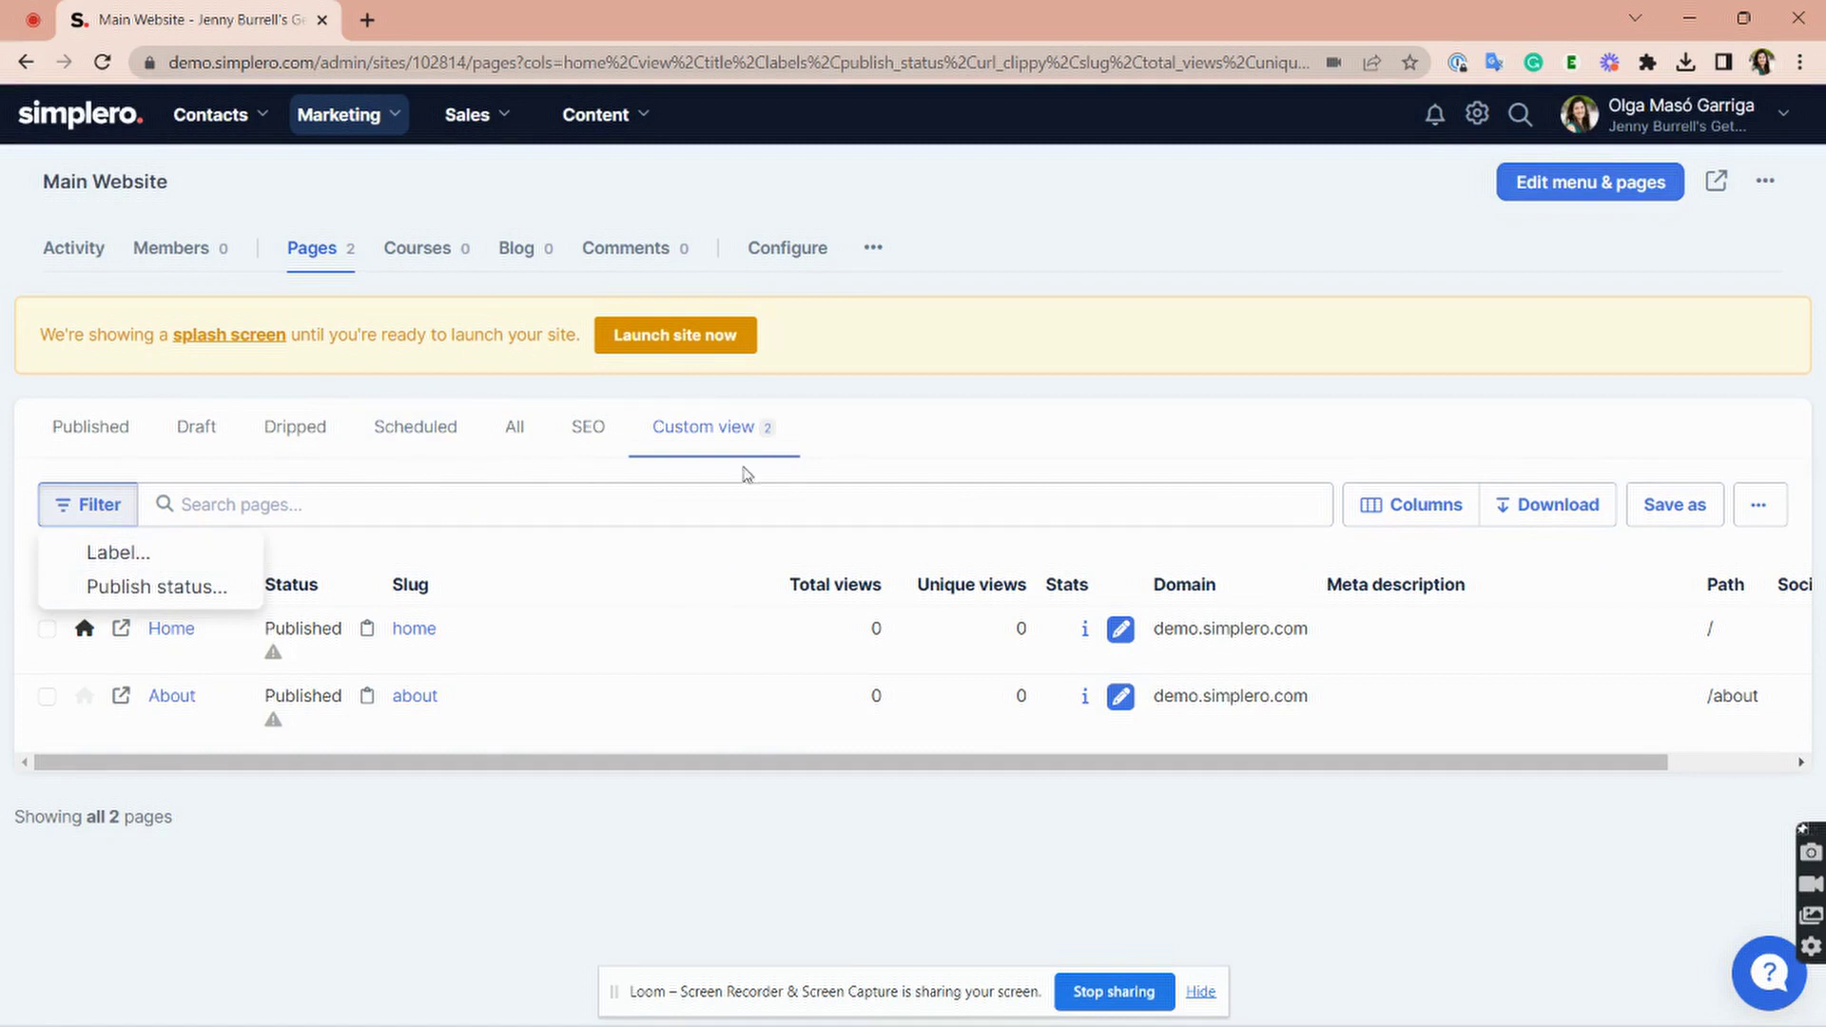
left_click(918, 467)
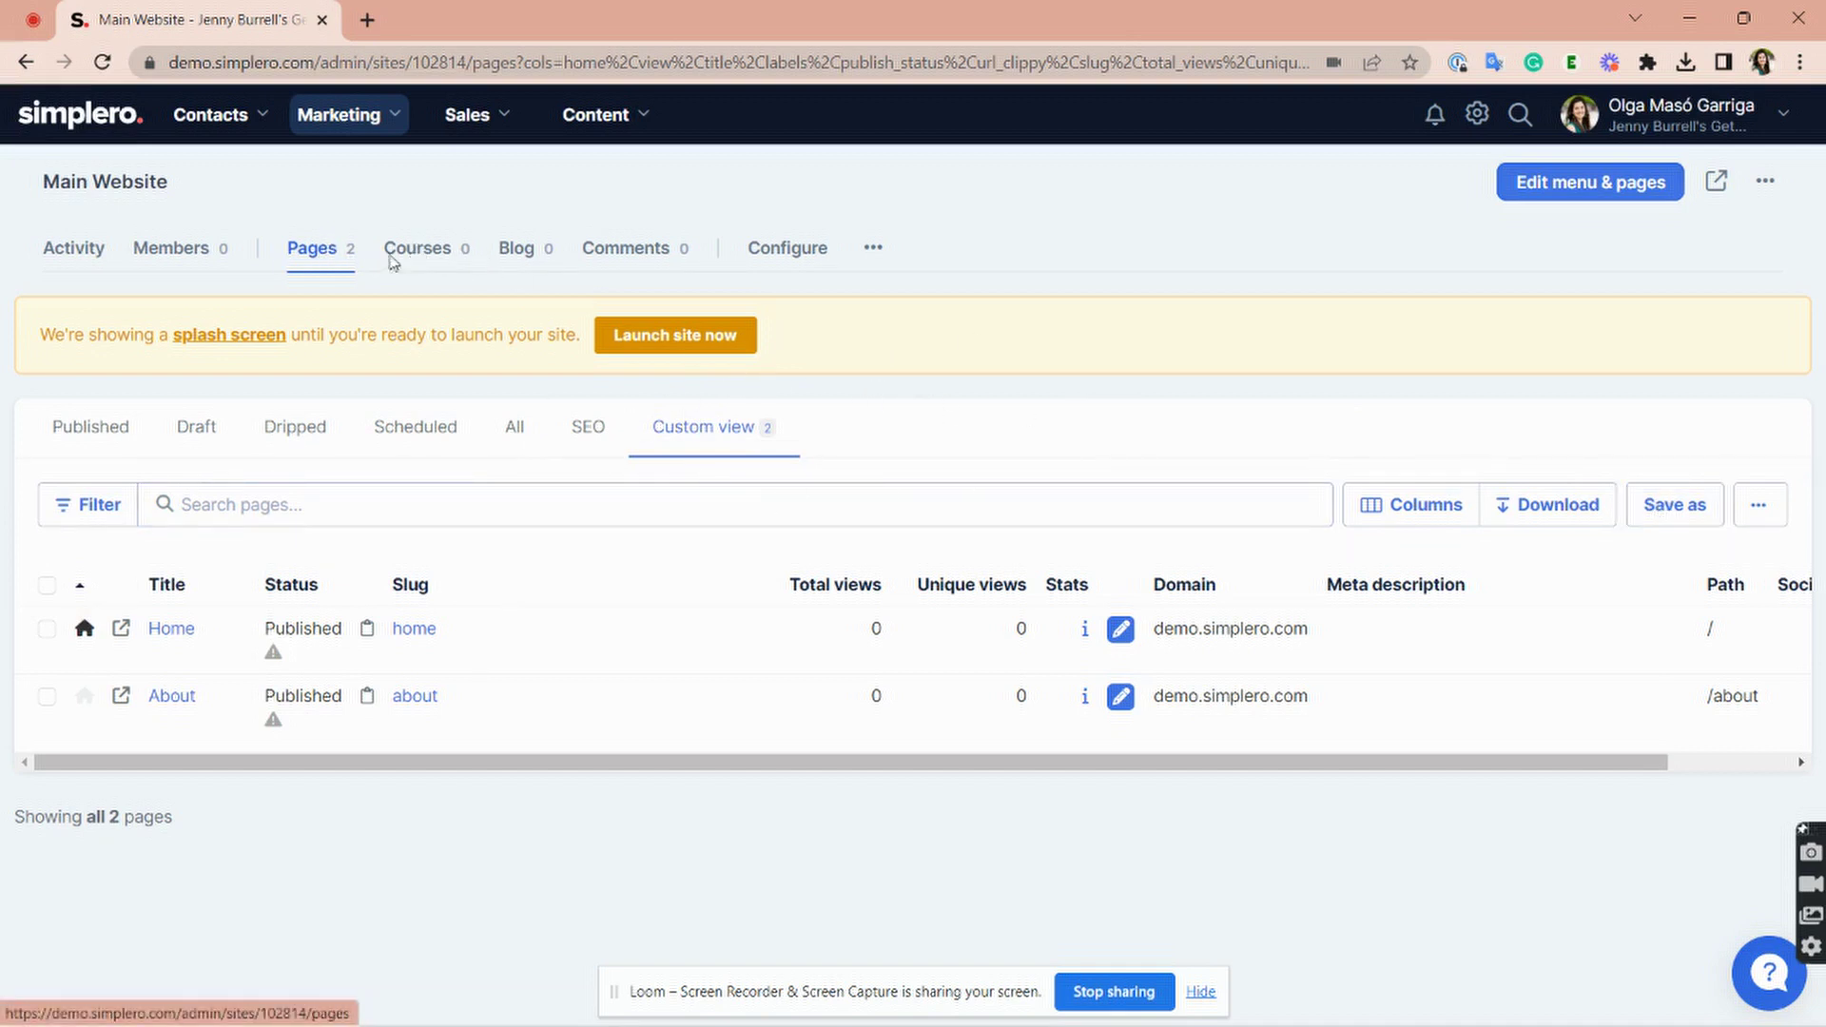
Step: View the website's courses, blog and comments sections
left_click(469, 271)
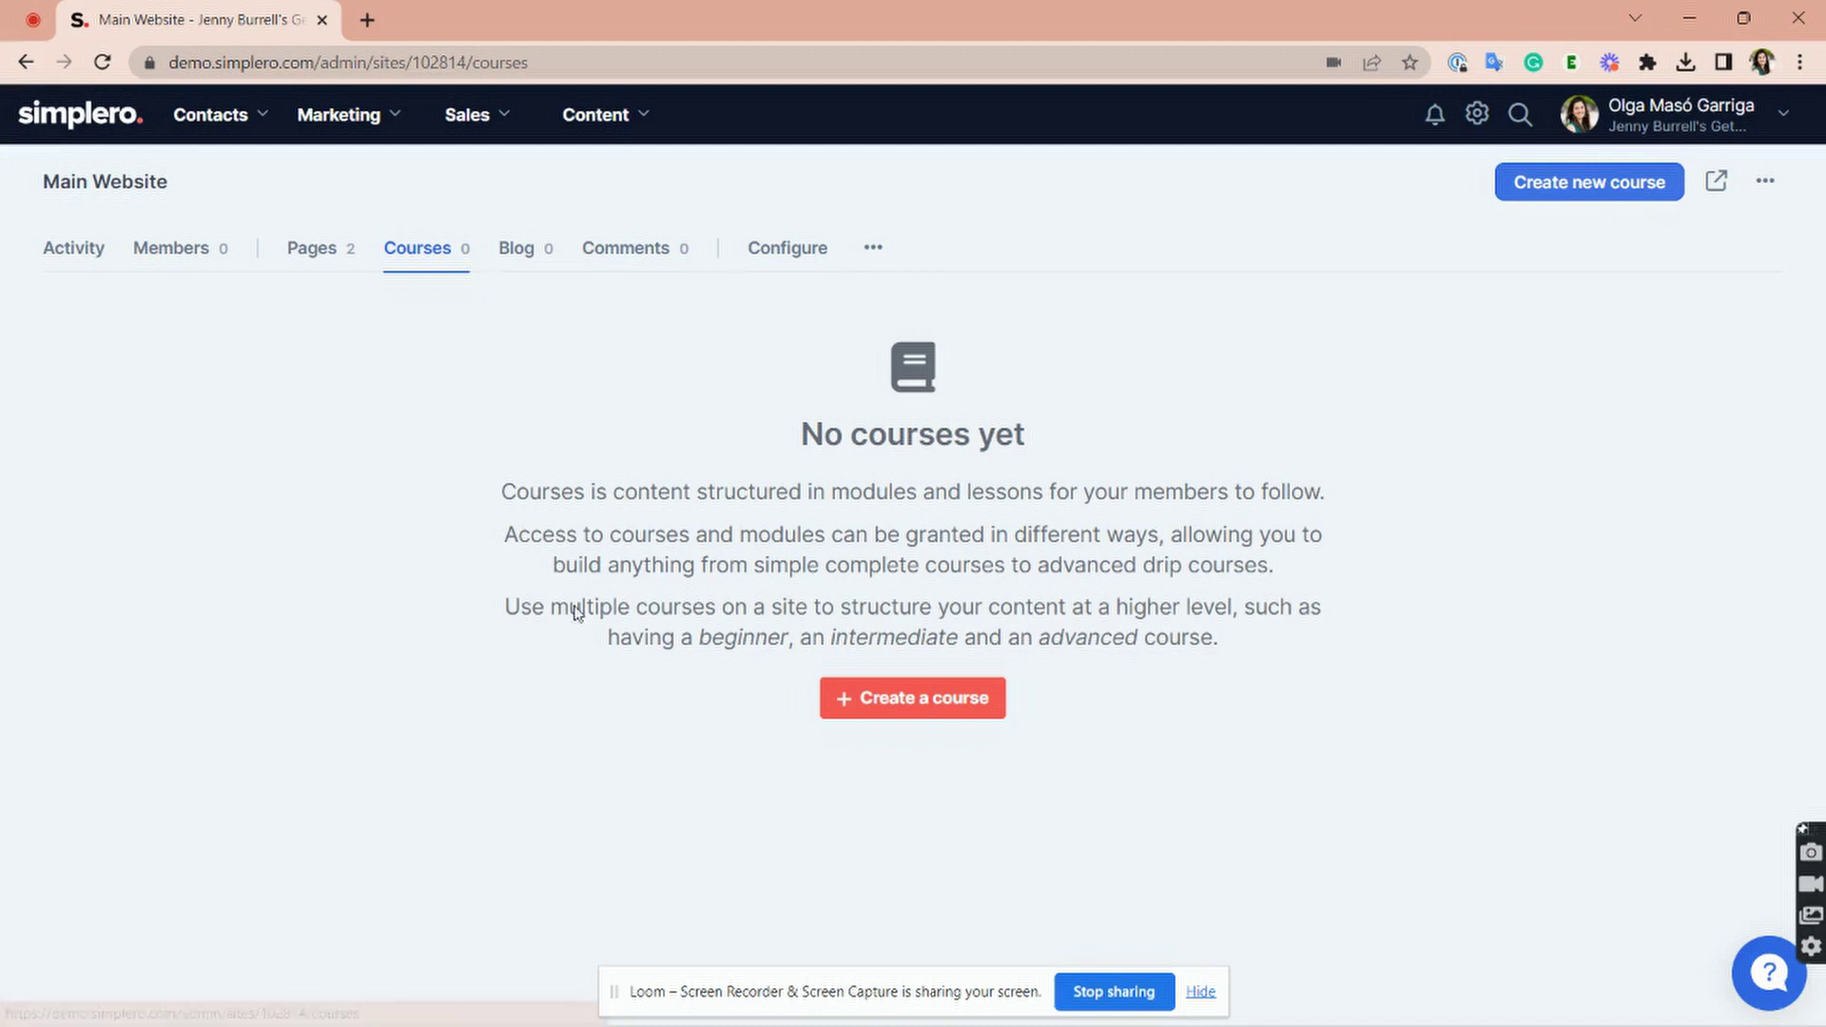
left_click(525, 255)
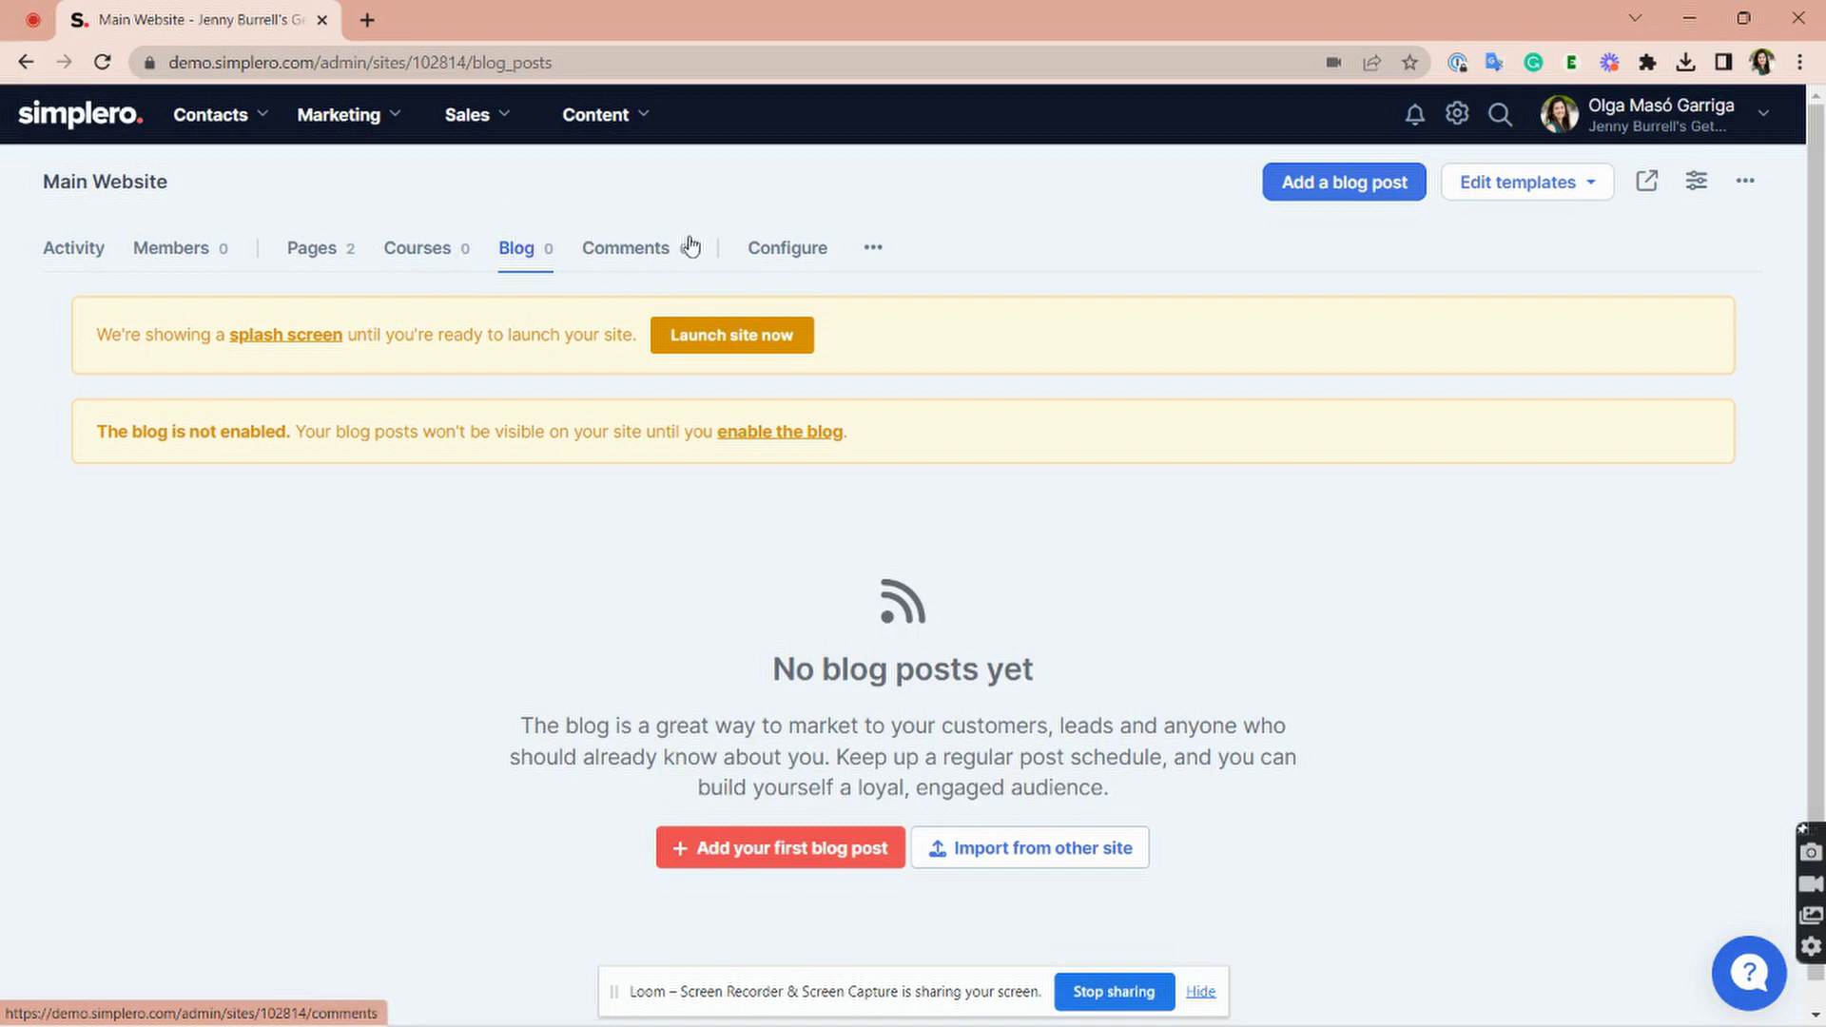
left_click(664, 257)
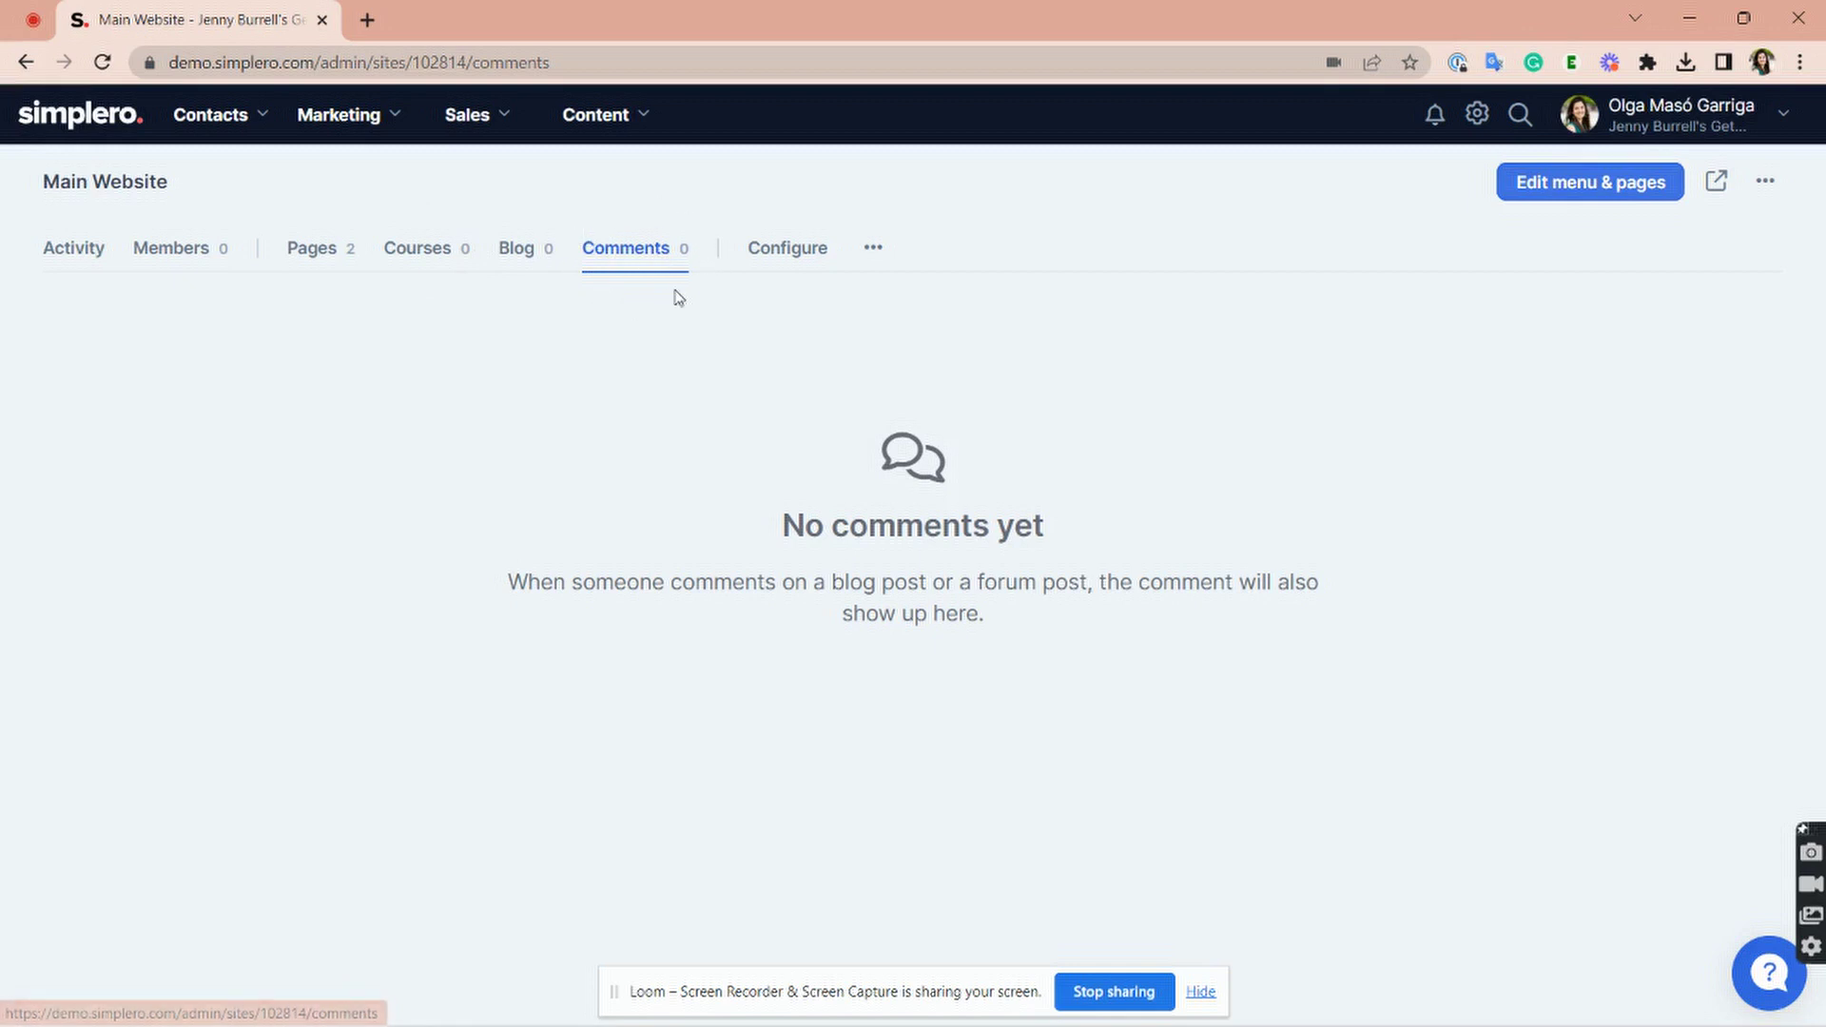
Step: Open the website's configuration and examine the name and title settings, including the pages available as home page
left_click(788, 264)
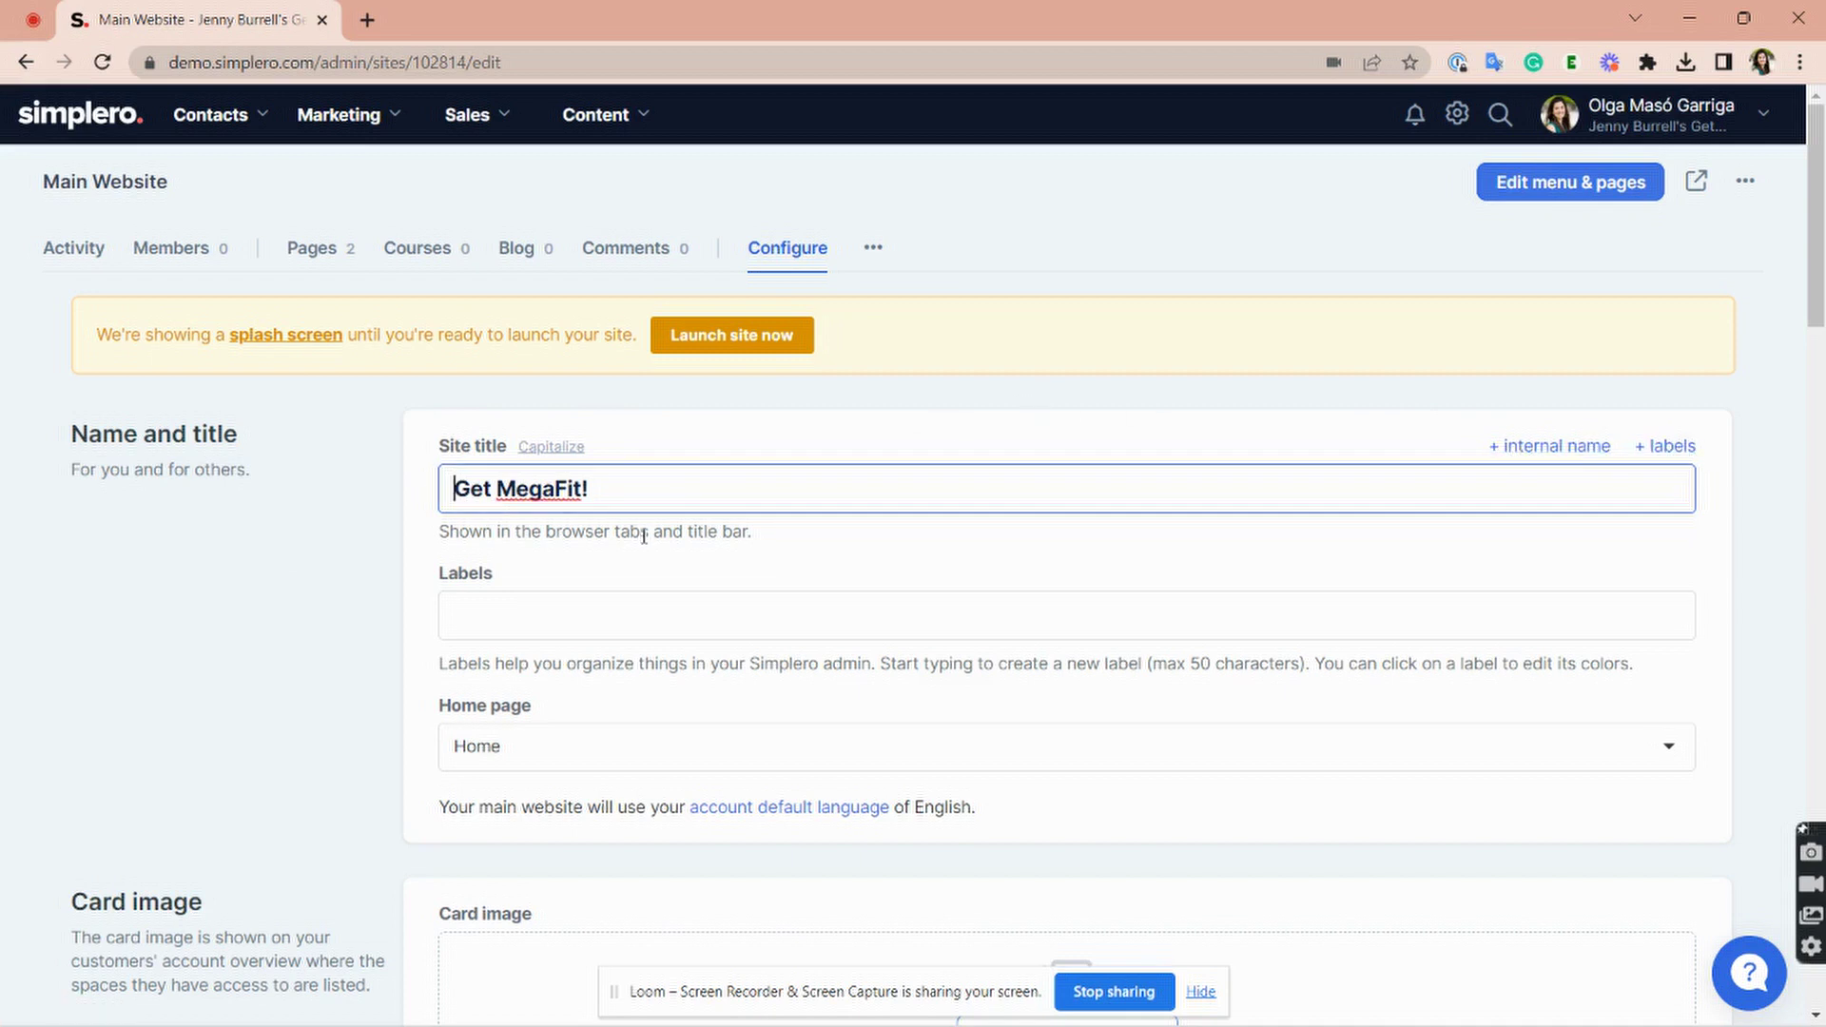
scroll(643, 533, "down", 1)
scroll(637, 519, "down", 2)
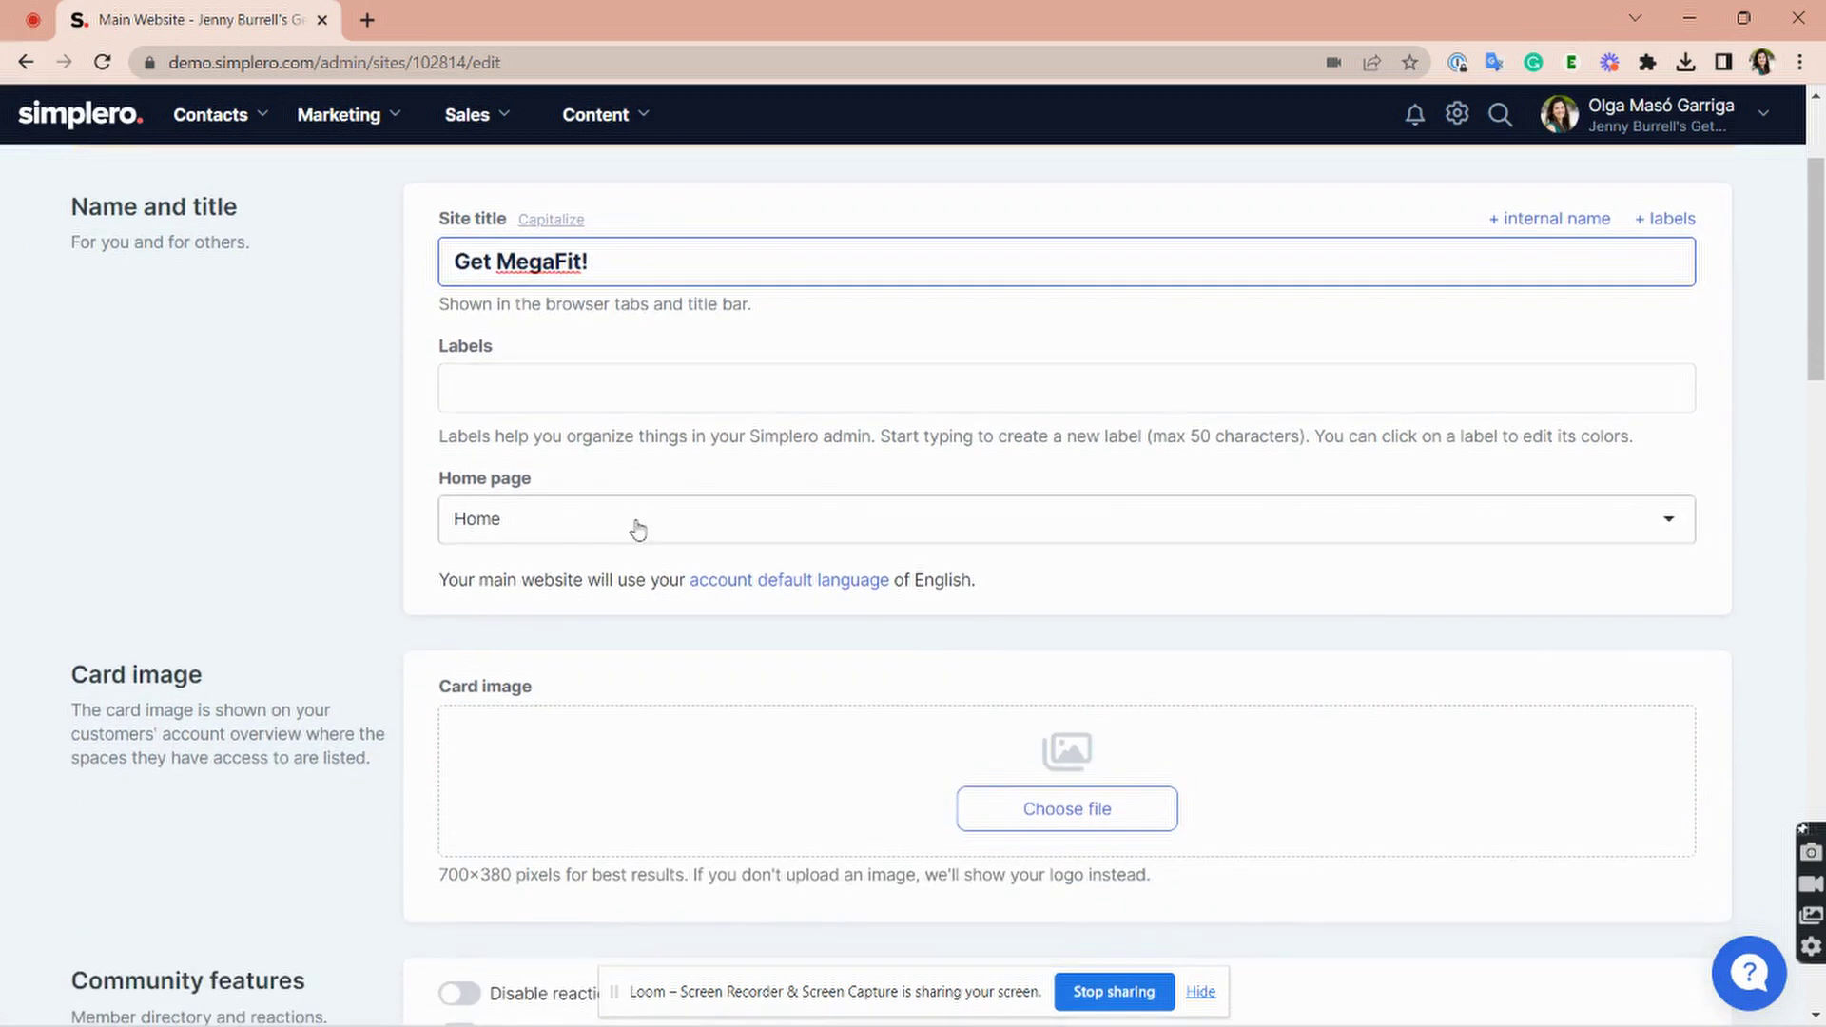
left_click(520, 522)
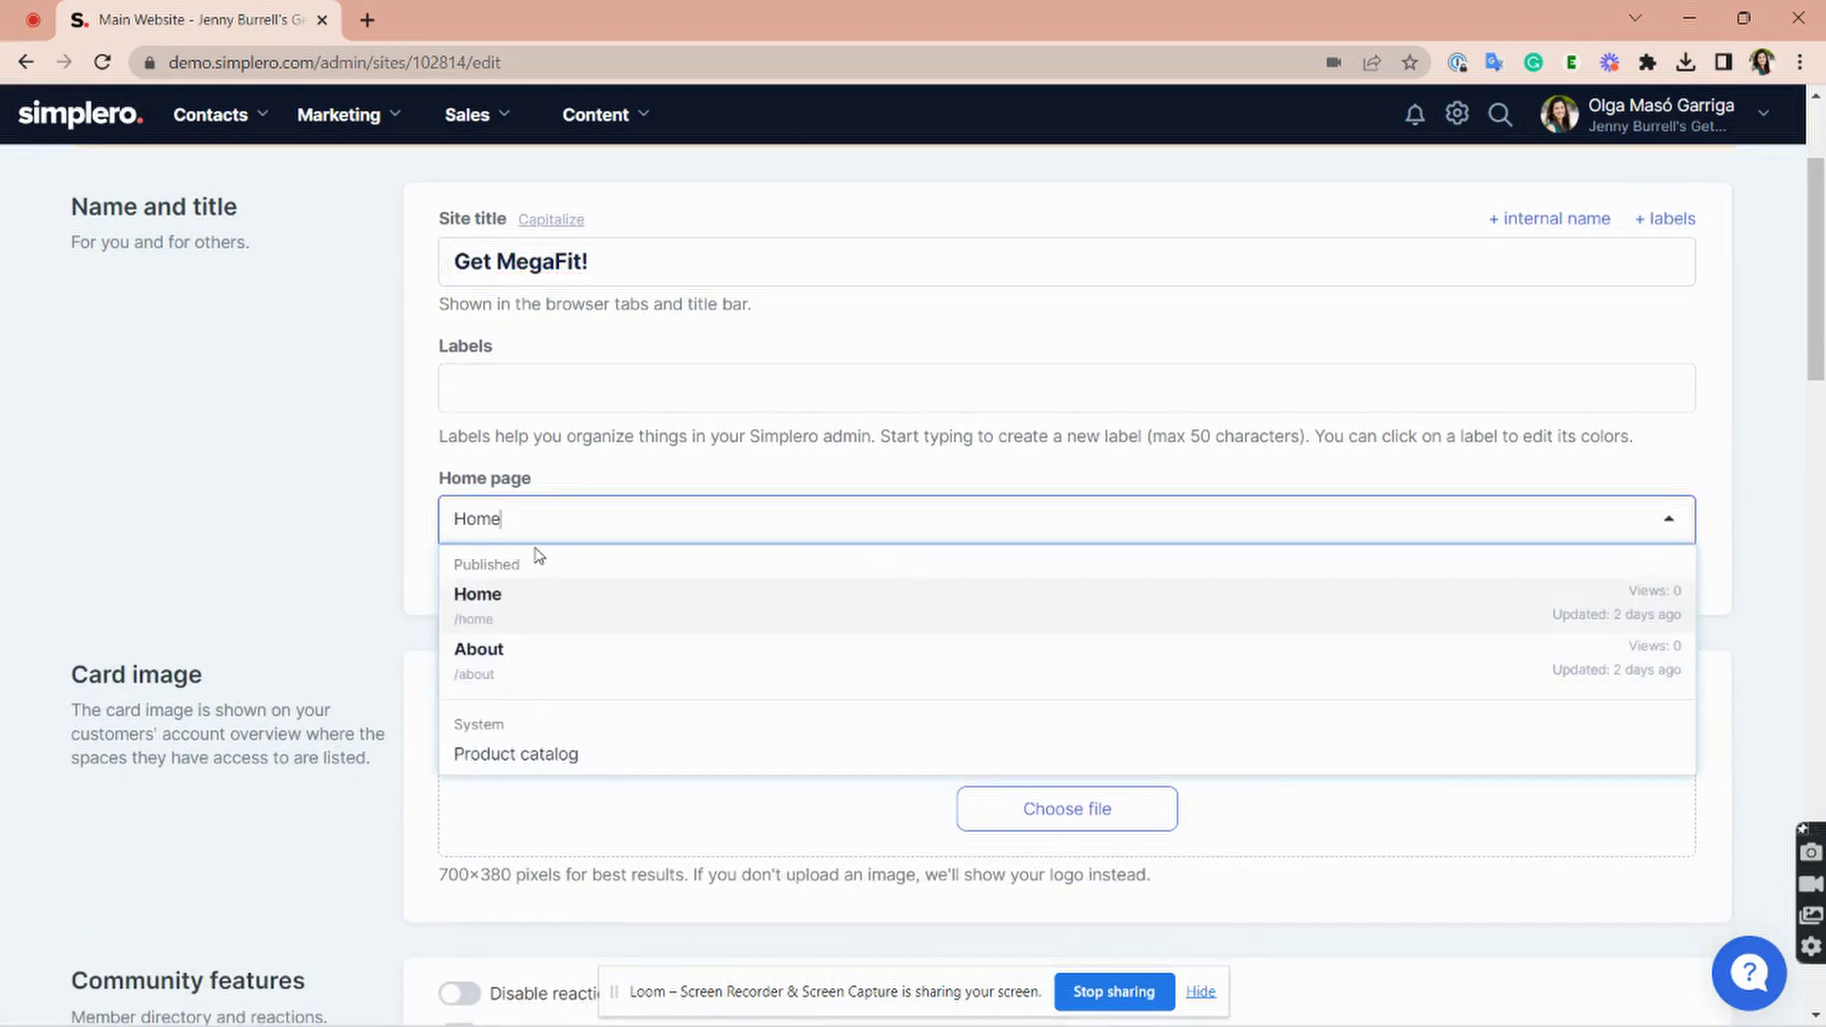
left_click(371, 560)
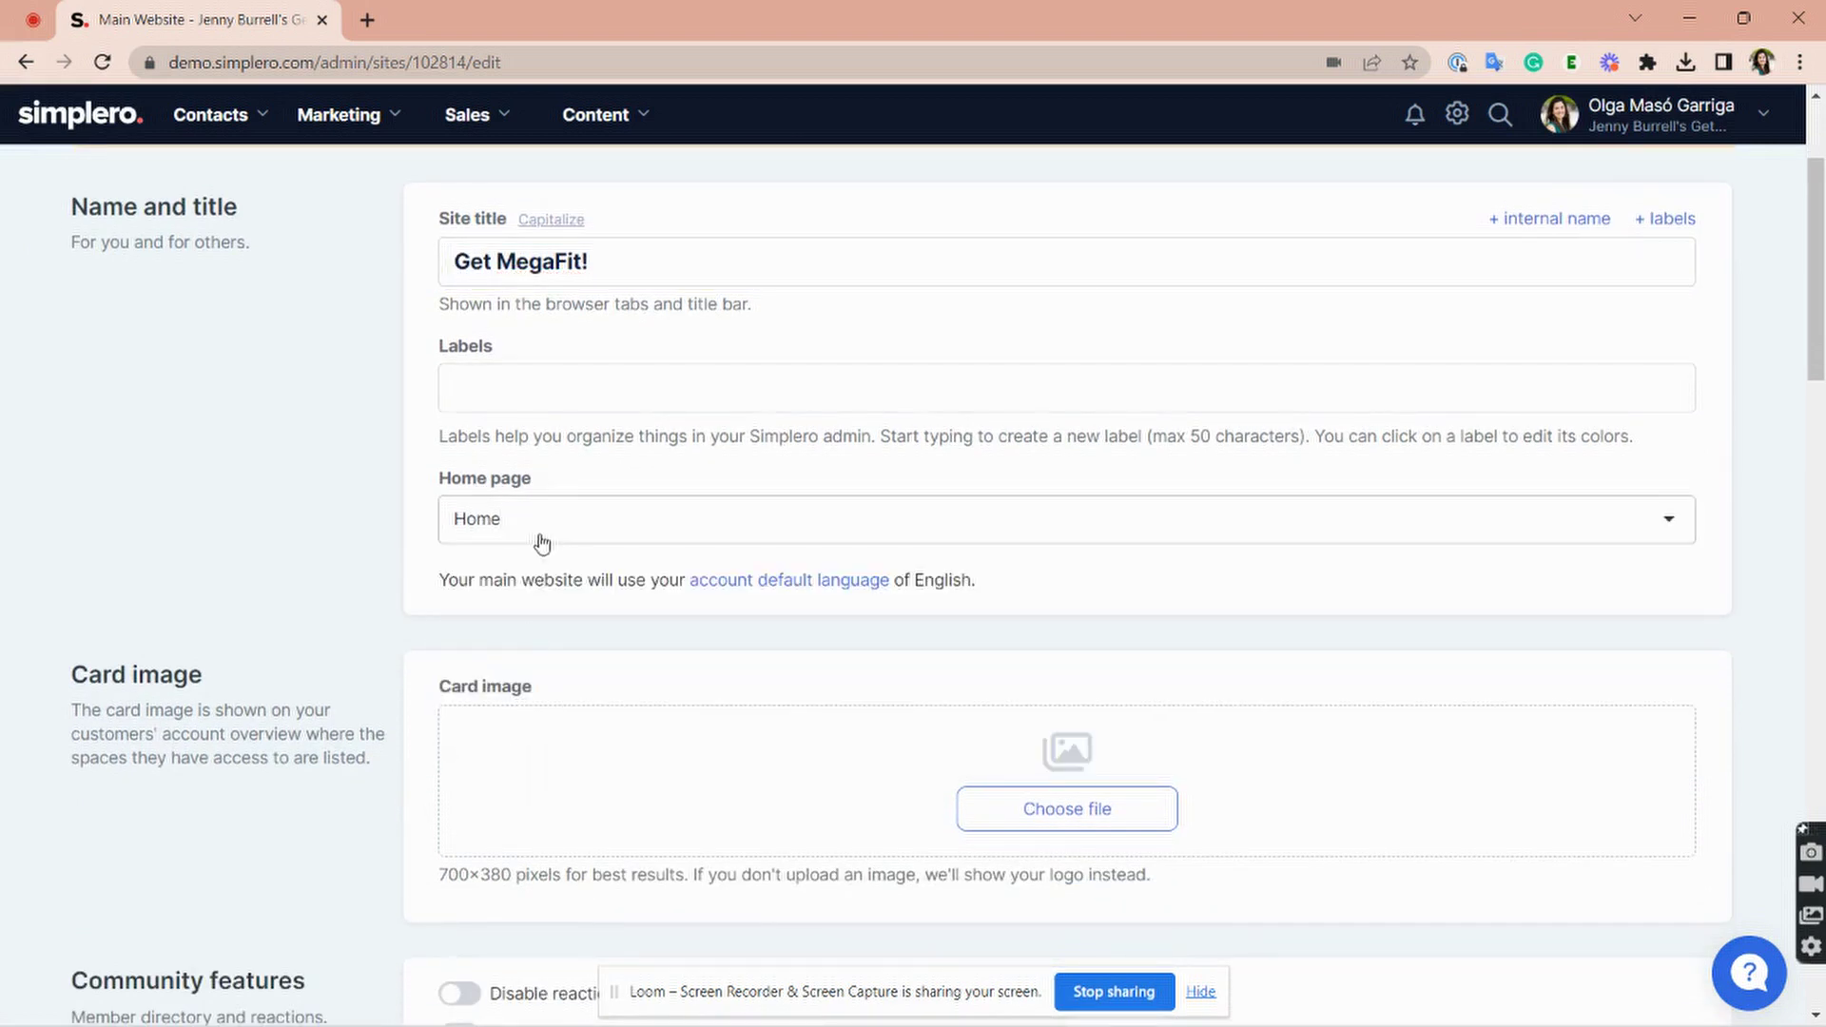
scroll(540, 539, "up", 1)
scroll(542, 534, "up", 1)
scroll(542, 604, "down", 2)
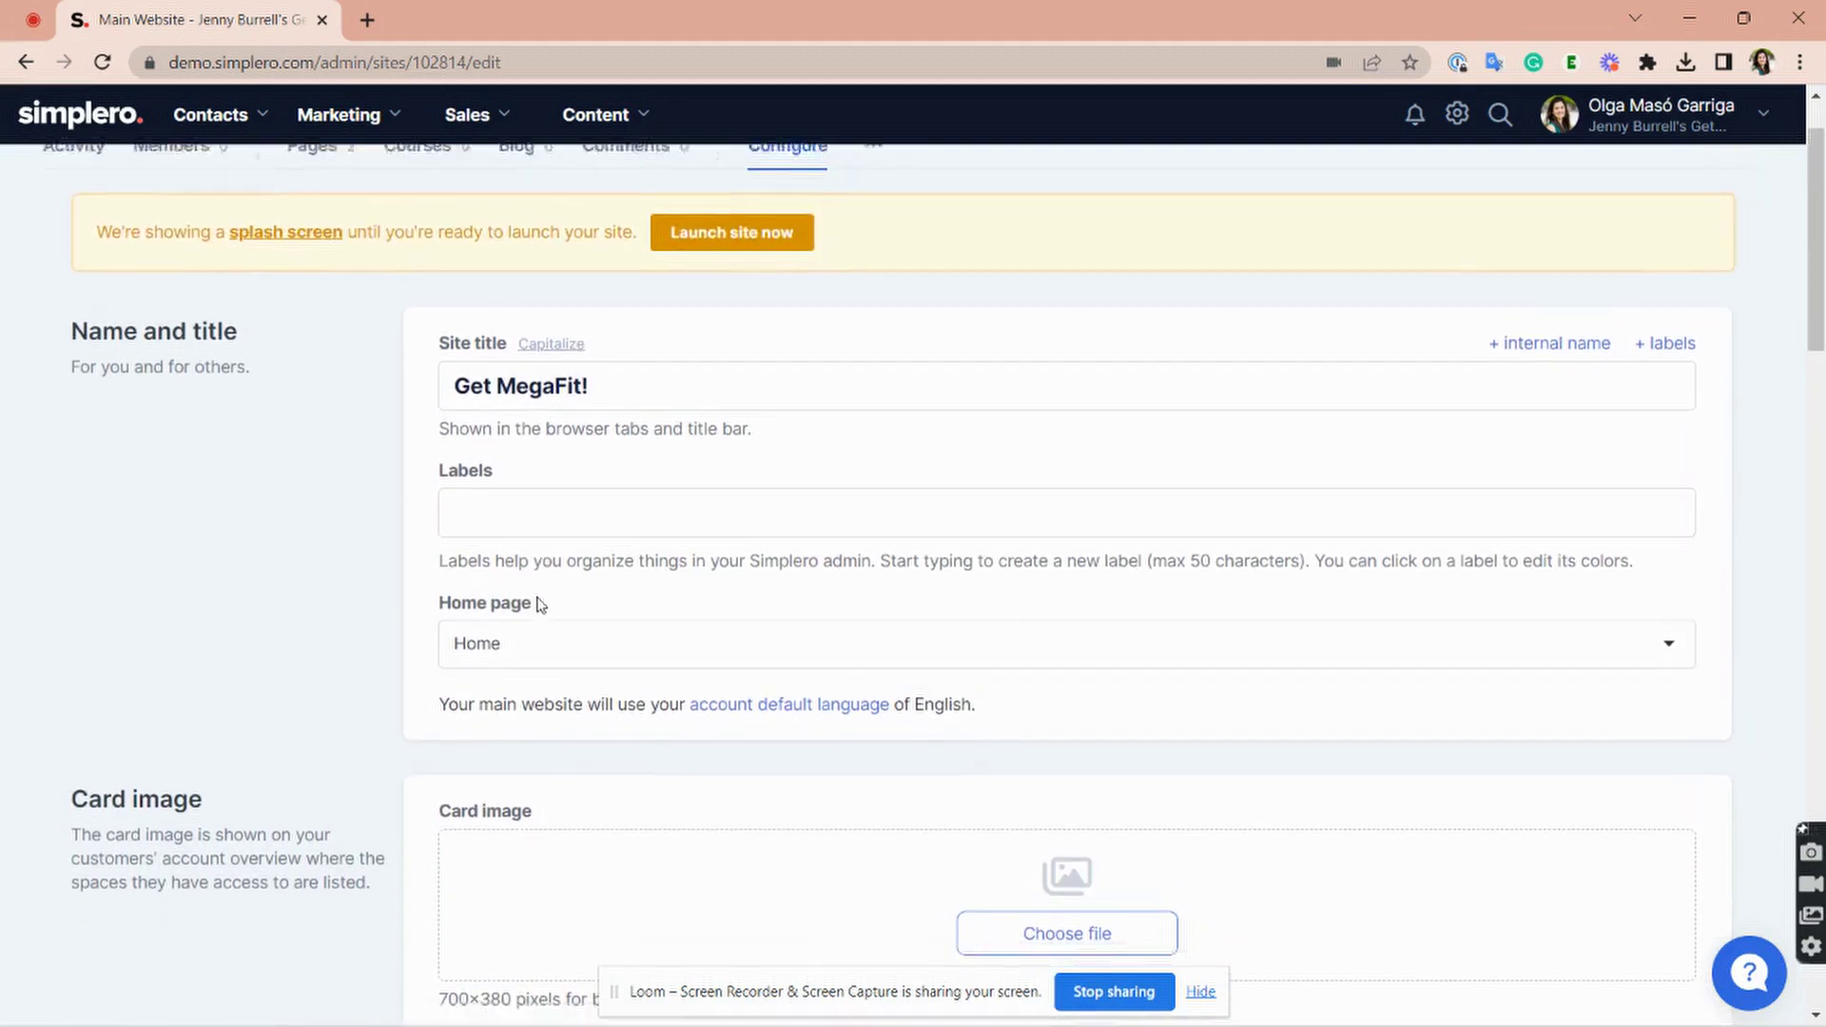
left_click(572, 556)
left_click(327, 575)
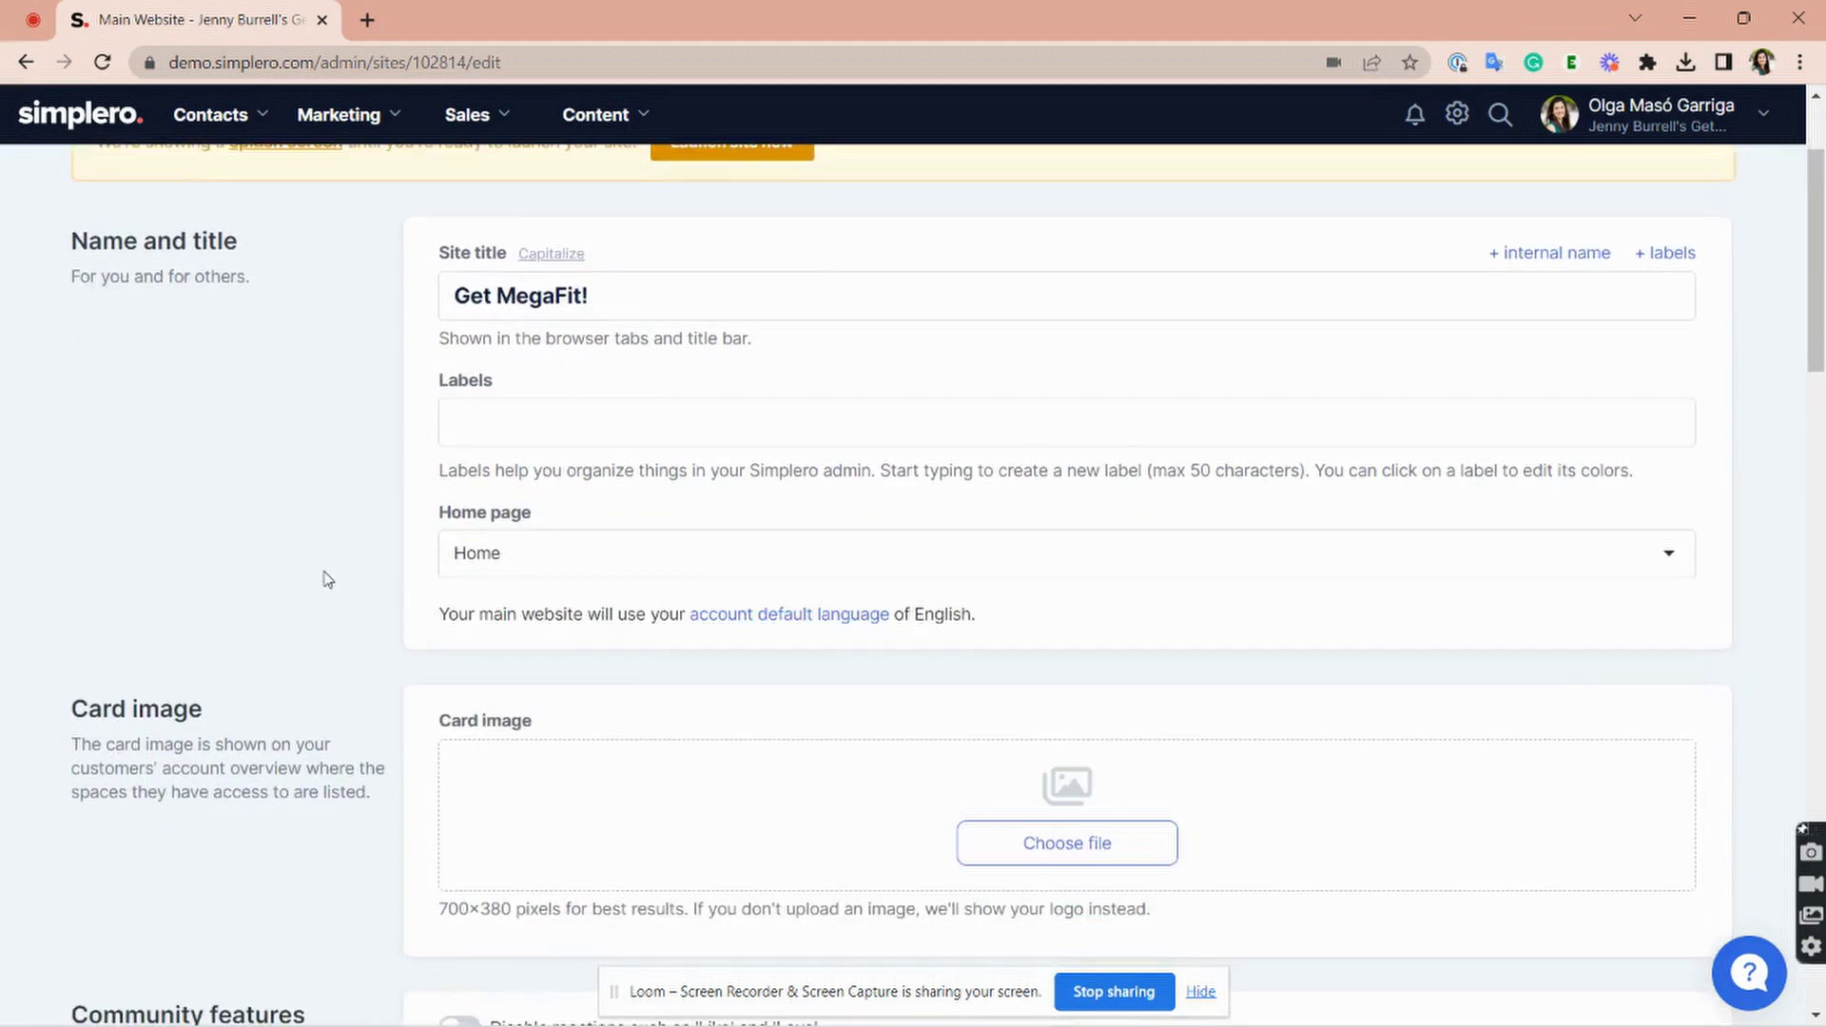
Step: Review the site's default language note, card image setting and community features
scroll(611, 559, "down", 1)
scroll(614, 557, "down", 1)
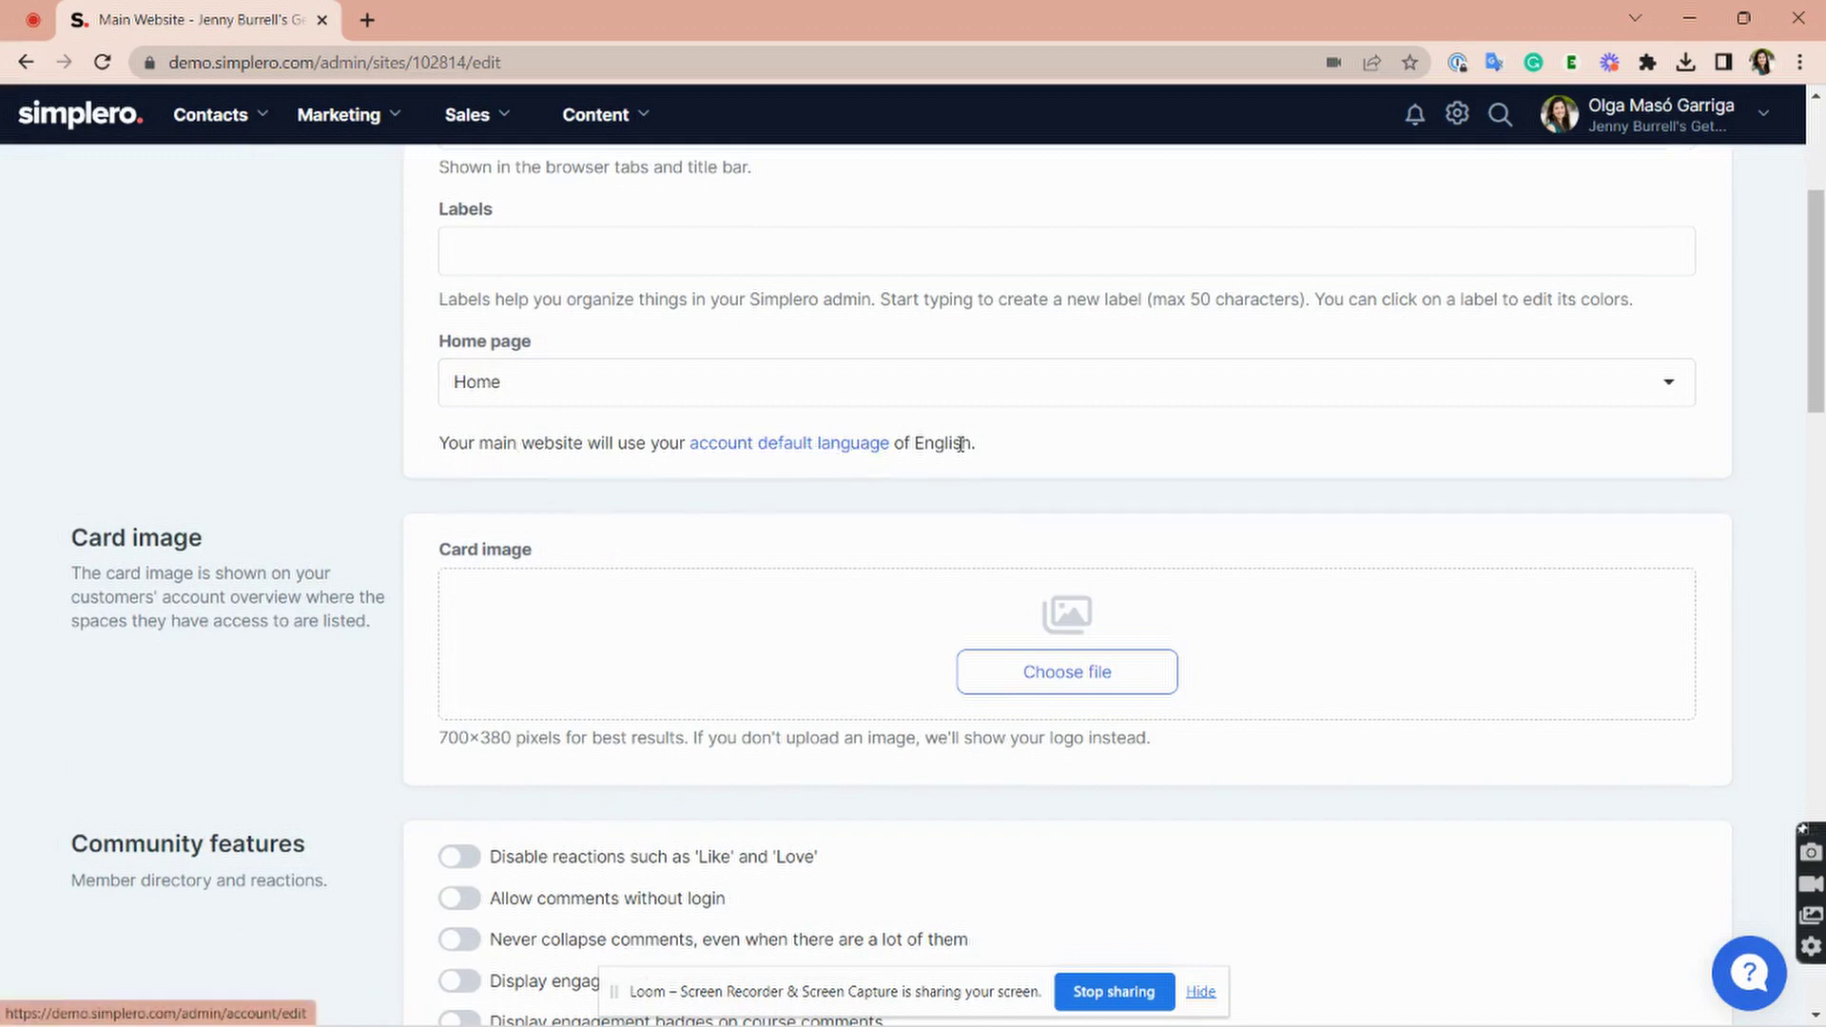
scroll(961, 443, "down", 2)
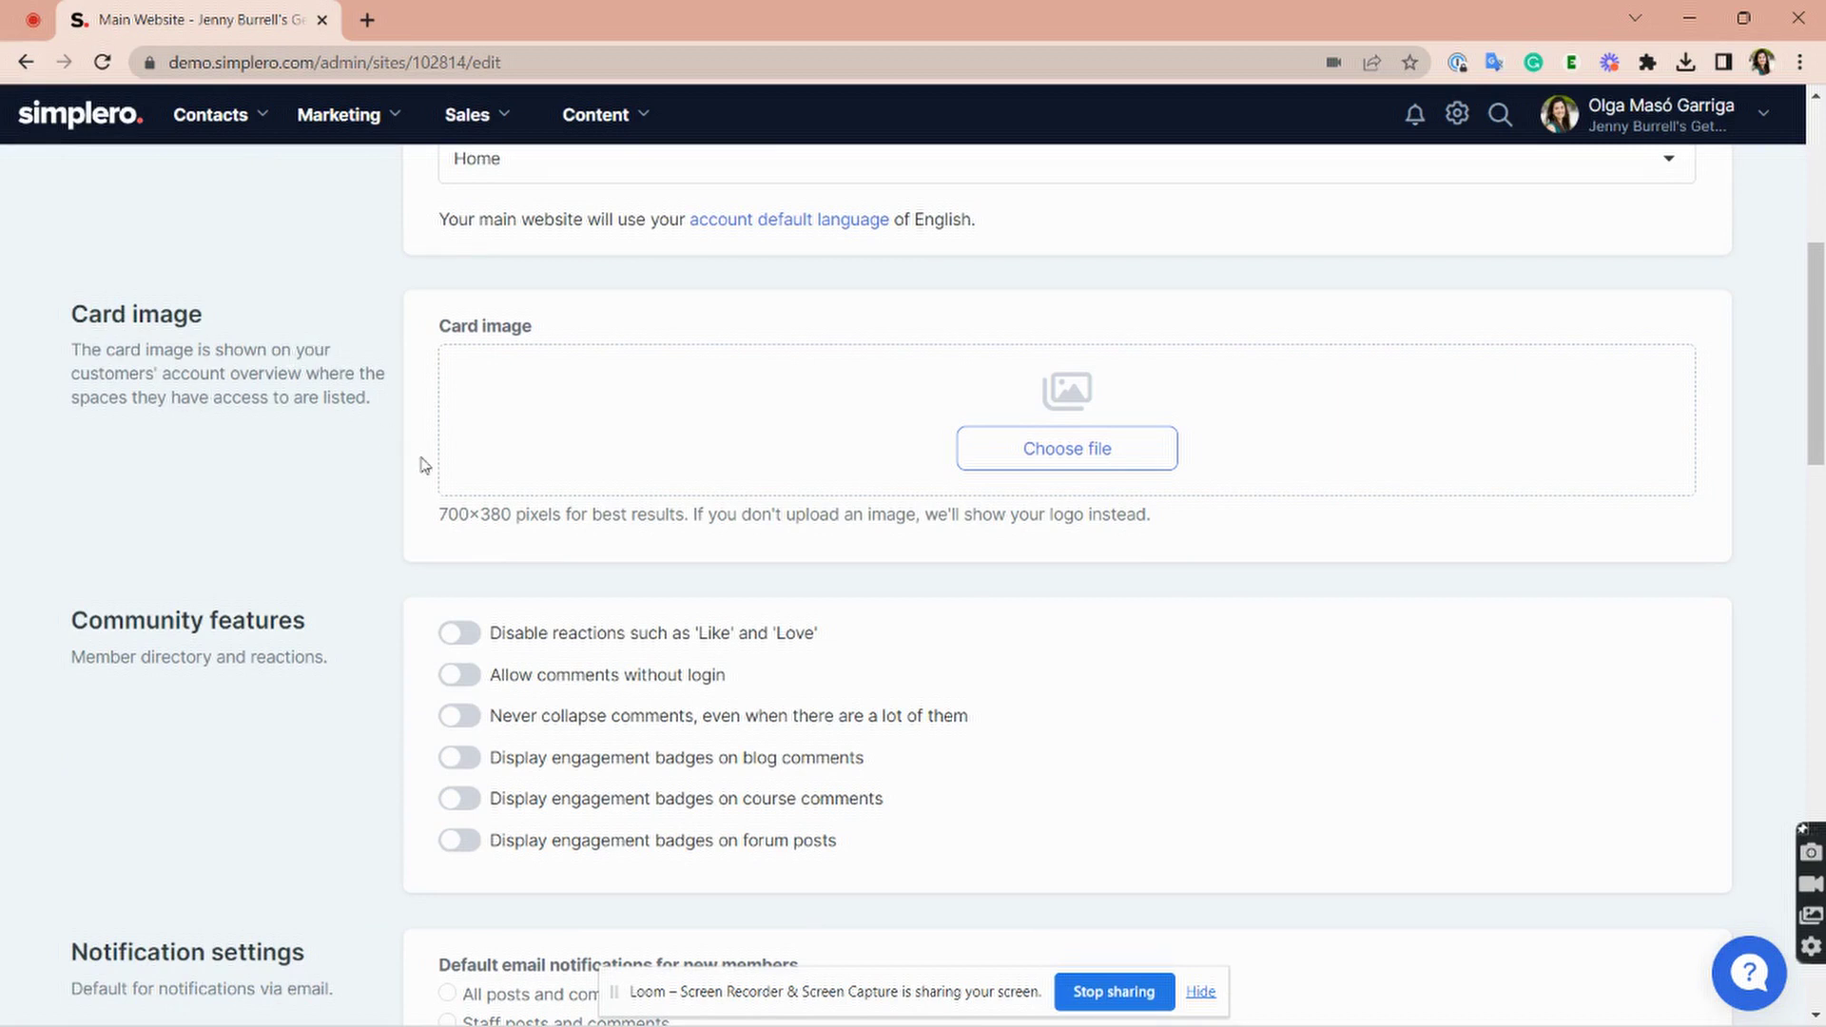
scroll(424, 465, "down", 3)
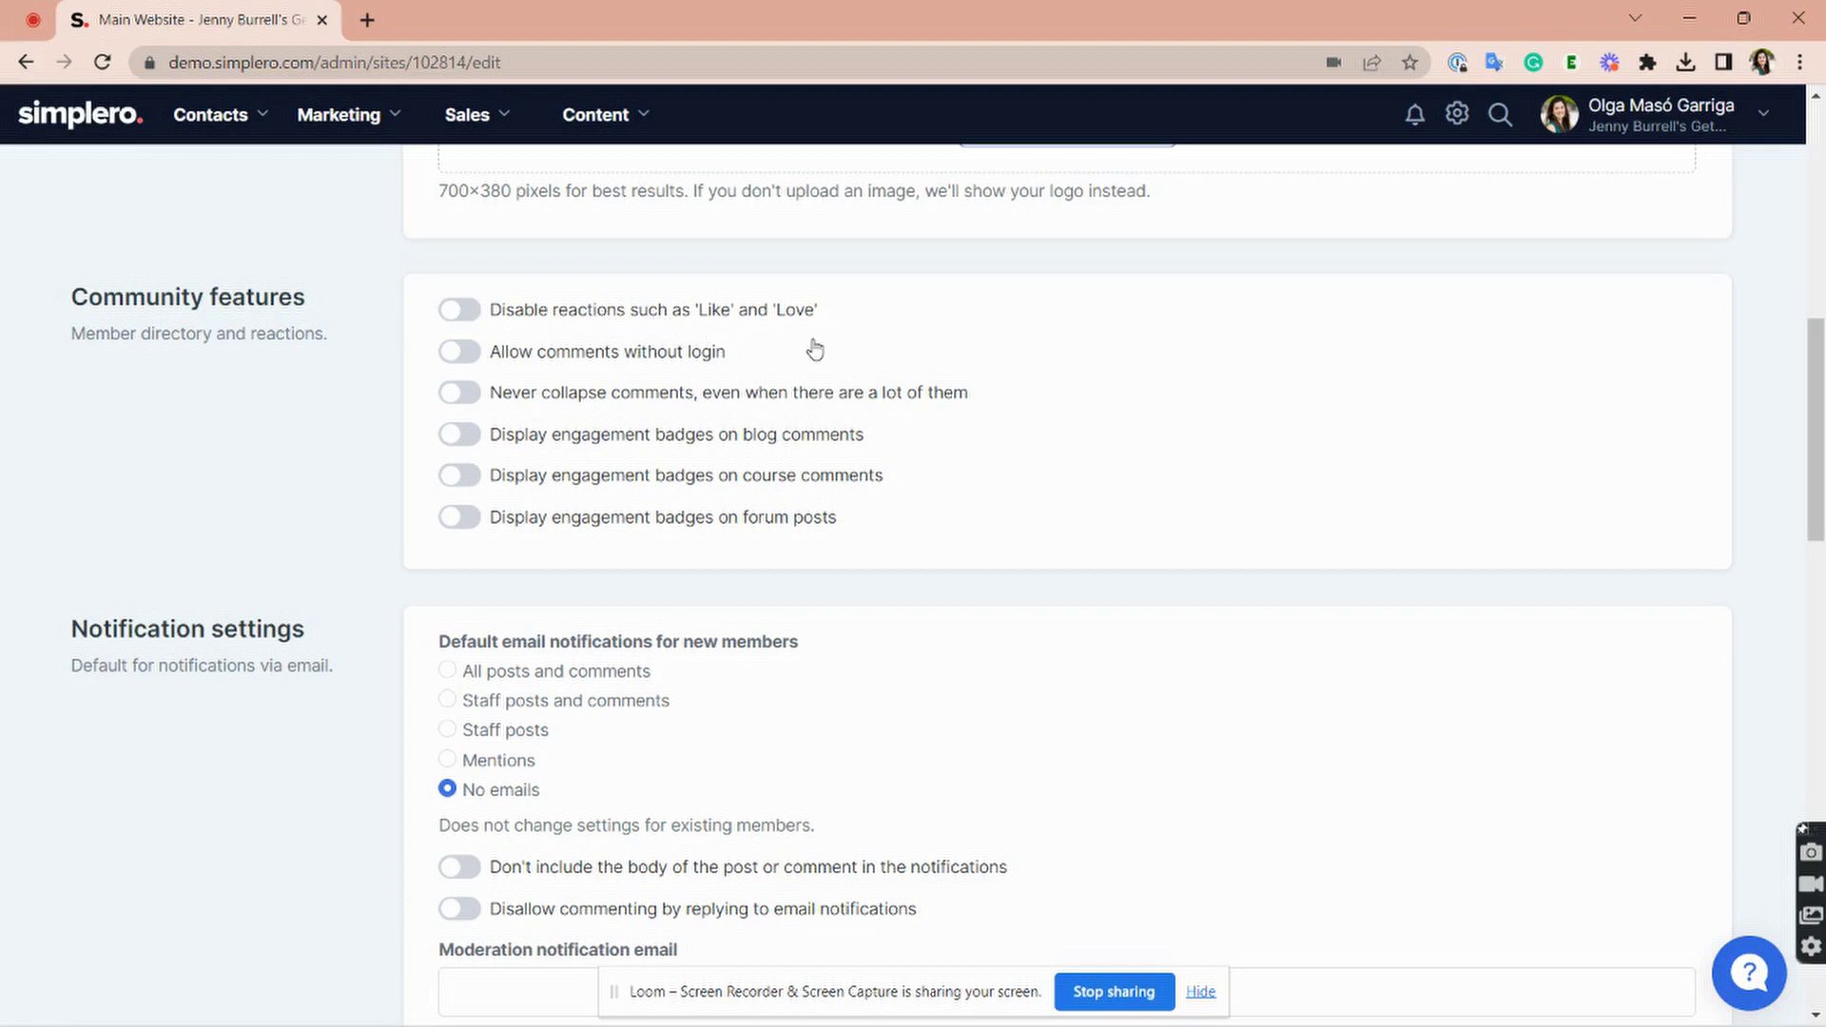
Step: Try the community option that disables reactions such as 'Like' and 'Love', and switch it back off
left_click(466, 314)
right_click(471, 317)
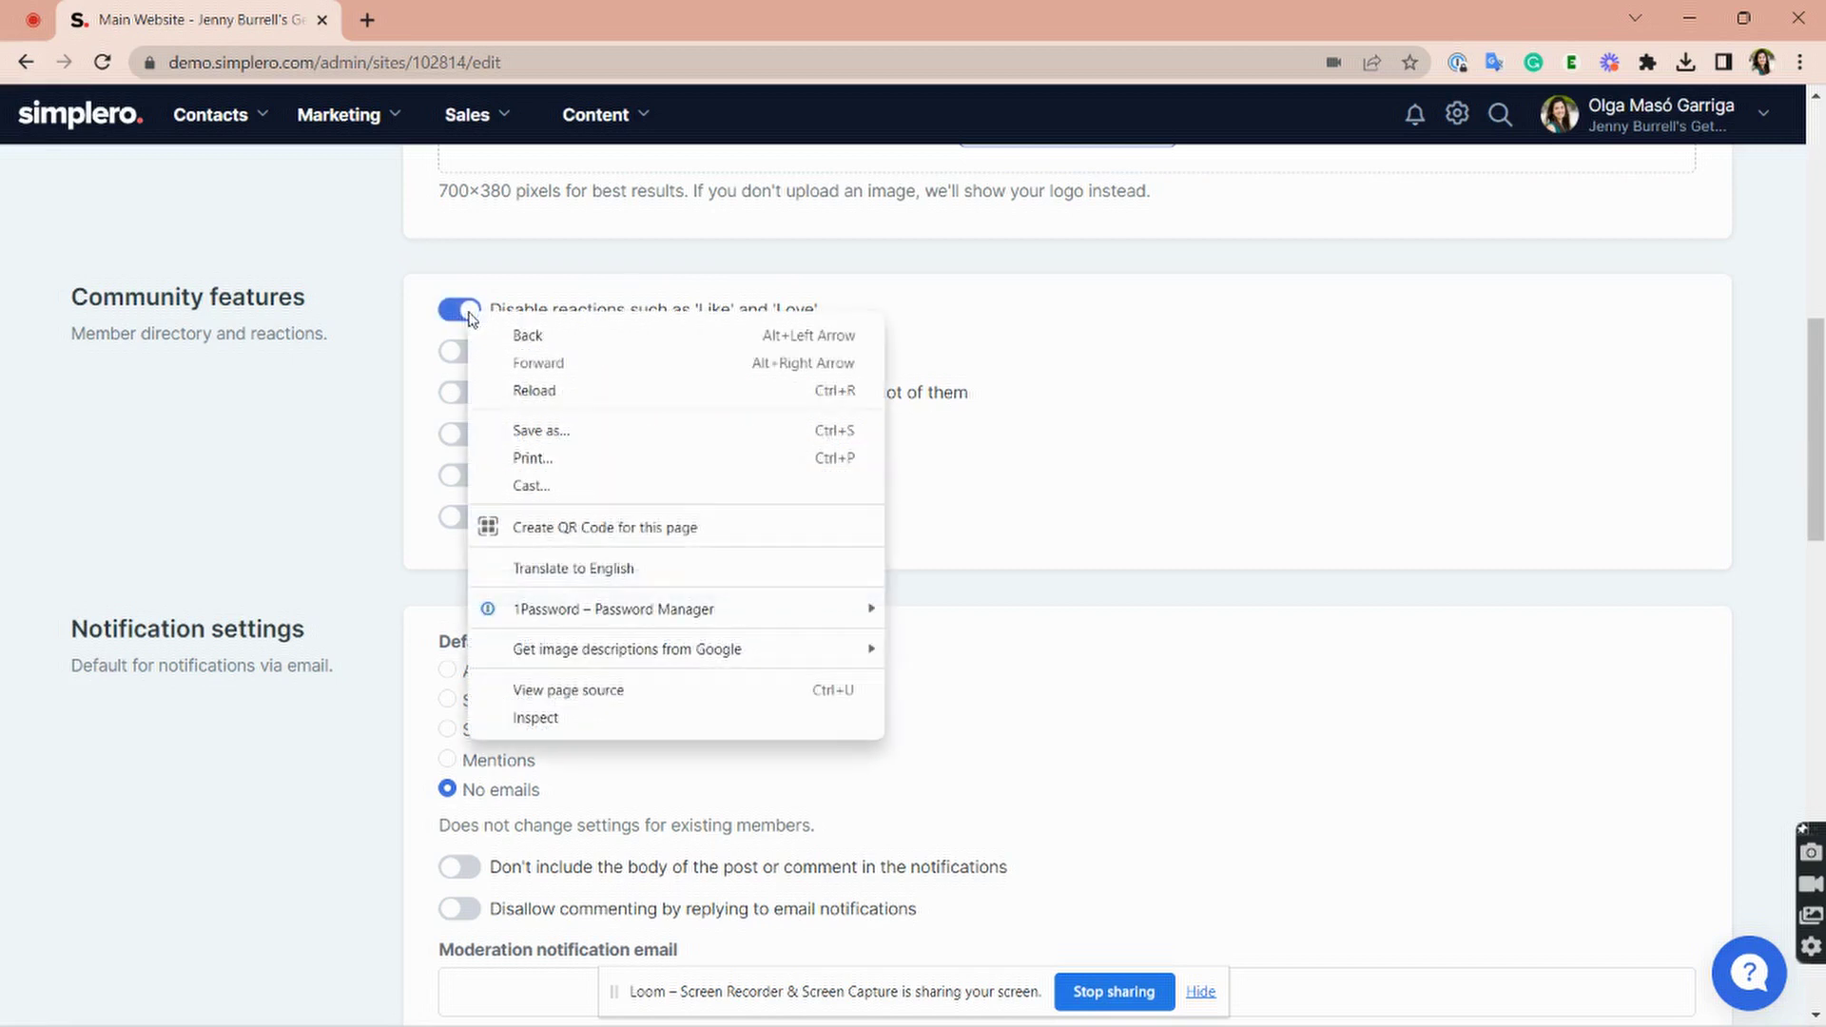
left_click(471, 317)
left_click(464, 312)
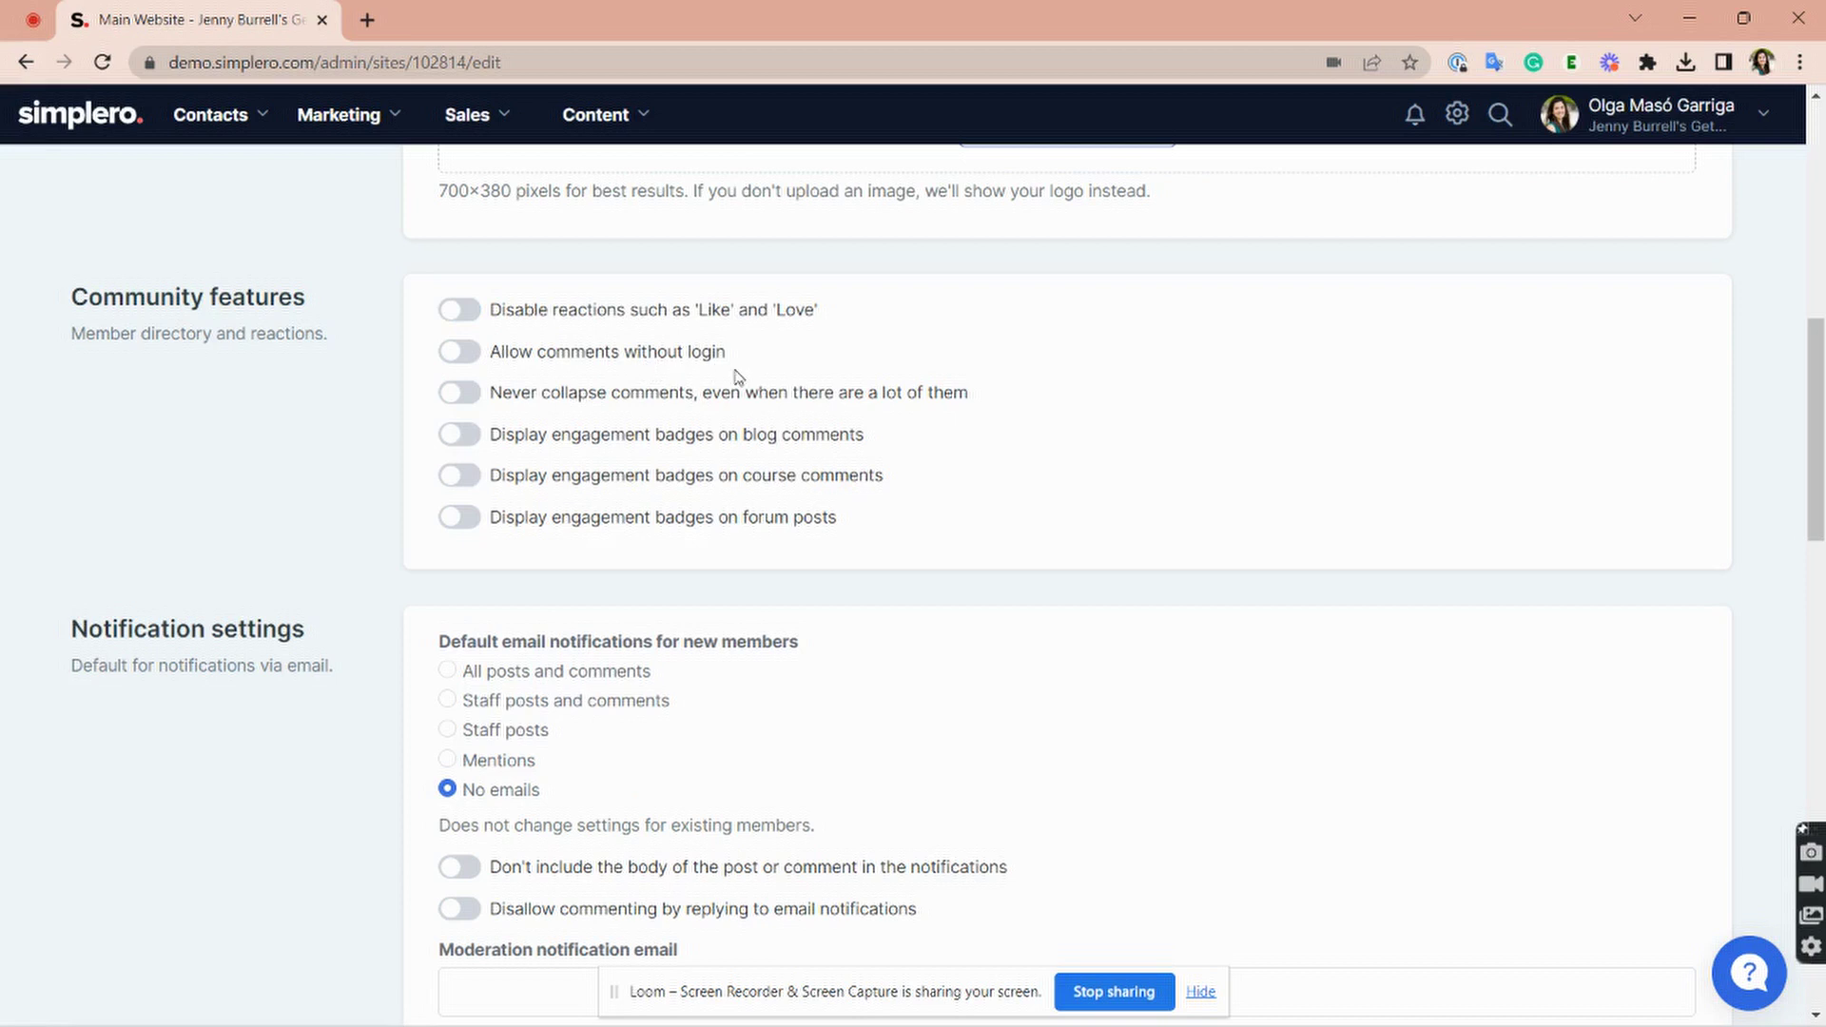
Step: Examine the engagement badge options and the default email notification settings for new members
scroll(734, 371, "down", 1)
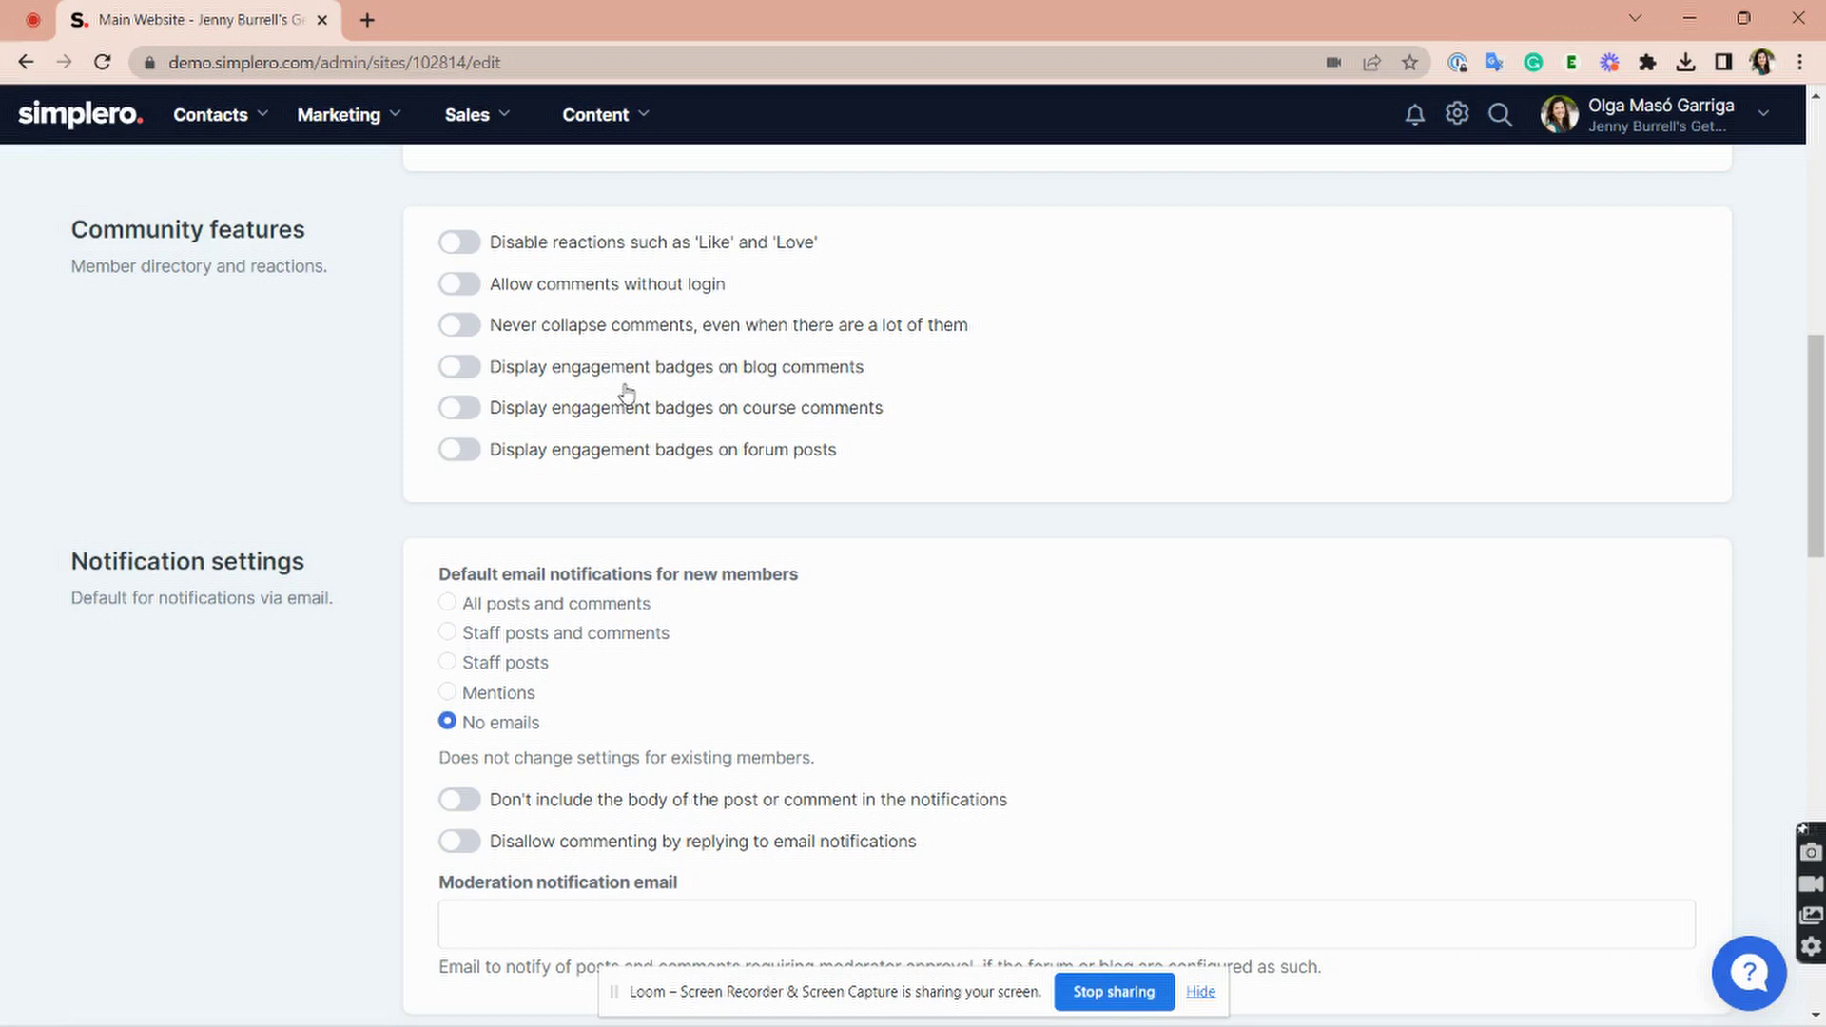
scroll(626, 393, "down", 3)
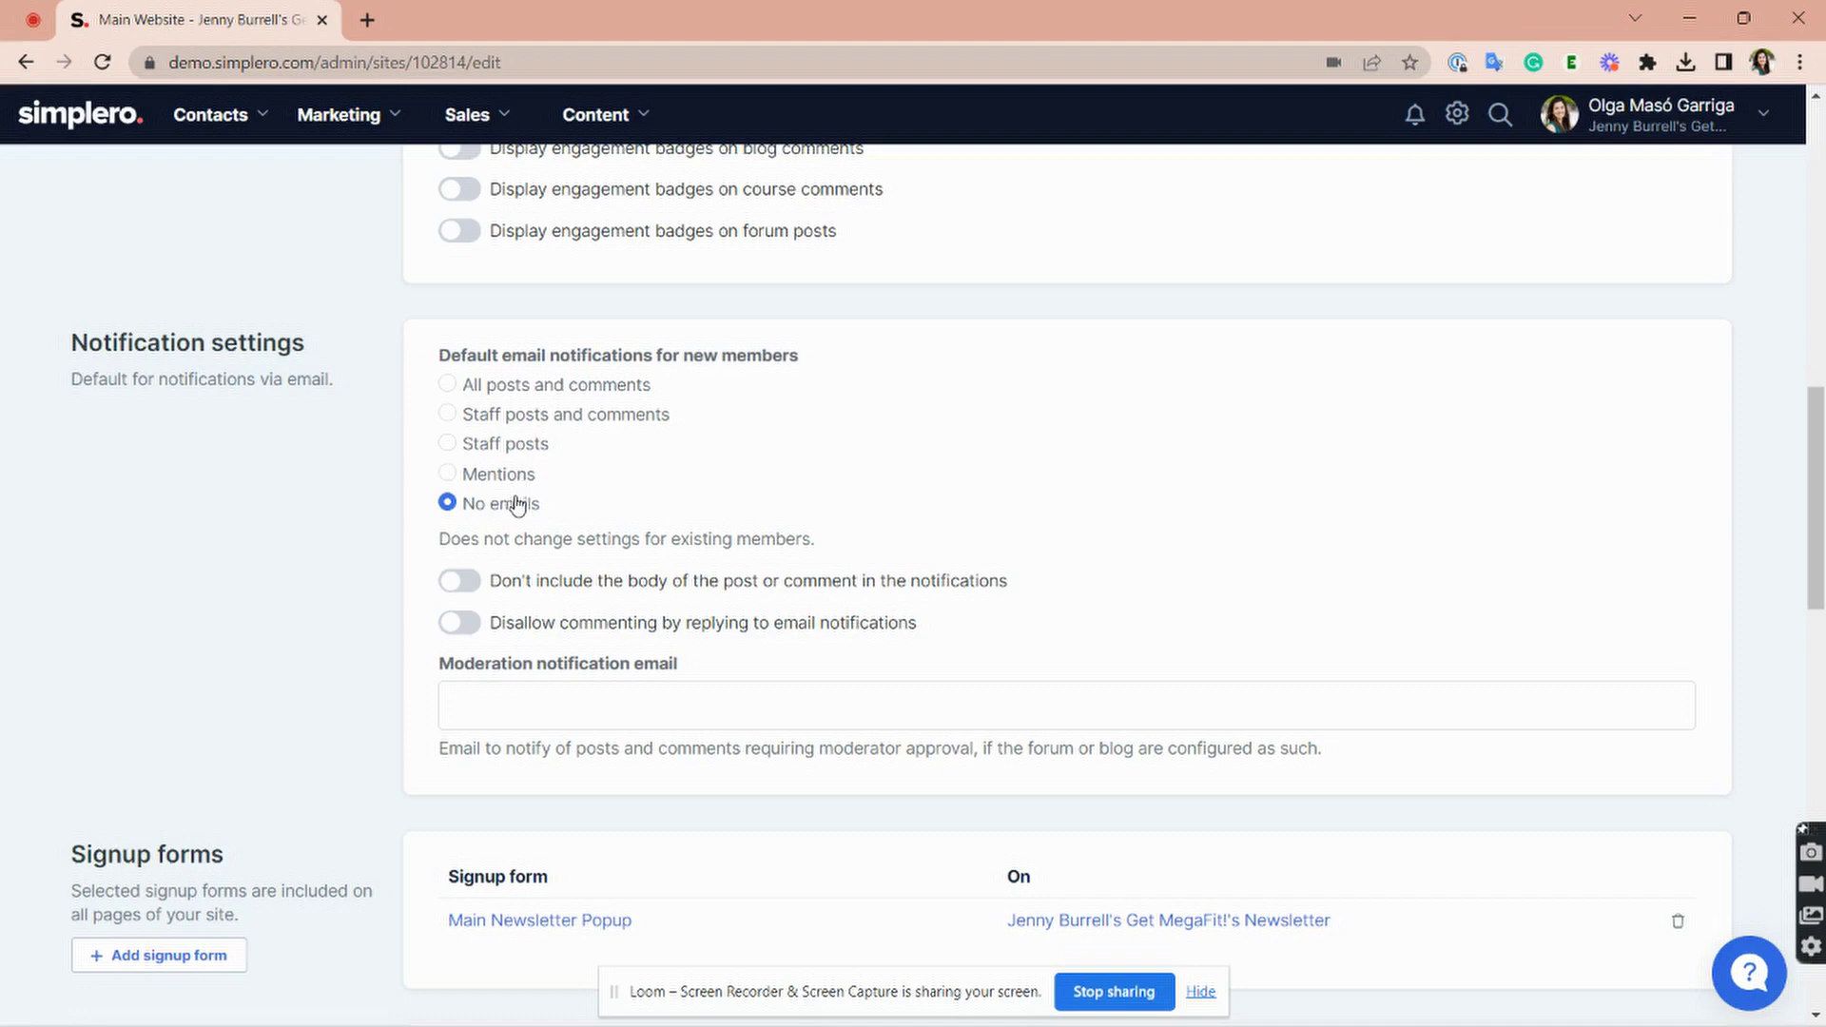
Step: Examine the remaining notification settings, including post body in notifications, commenting by email reply, and the moderation notification email
scroll(517, 504, "down", 2)
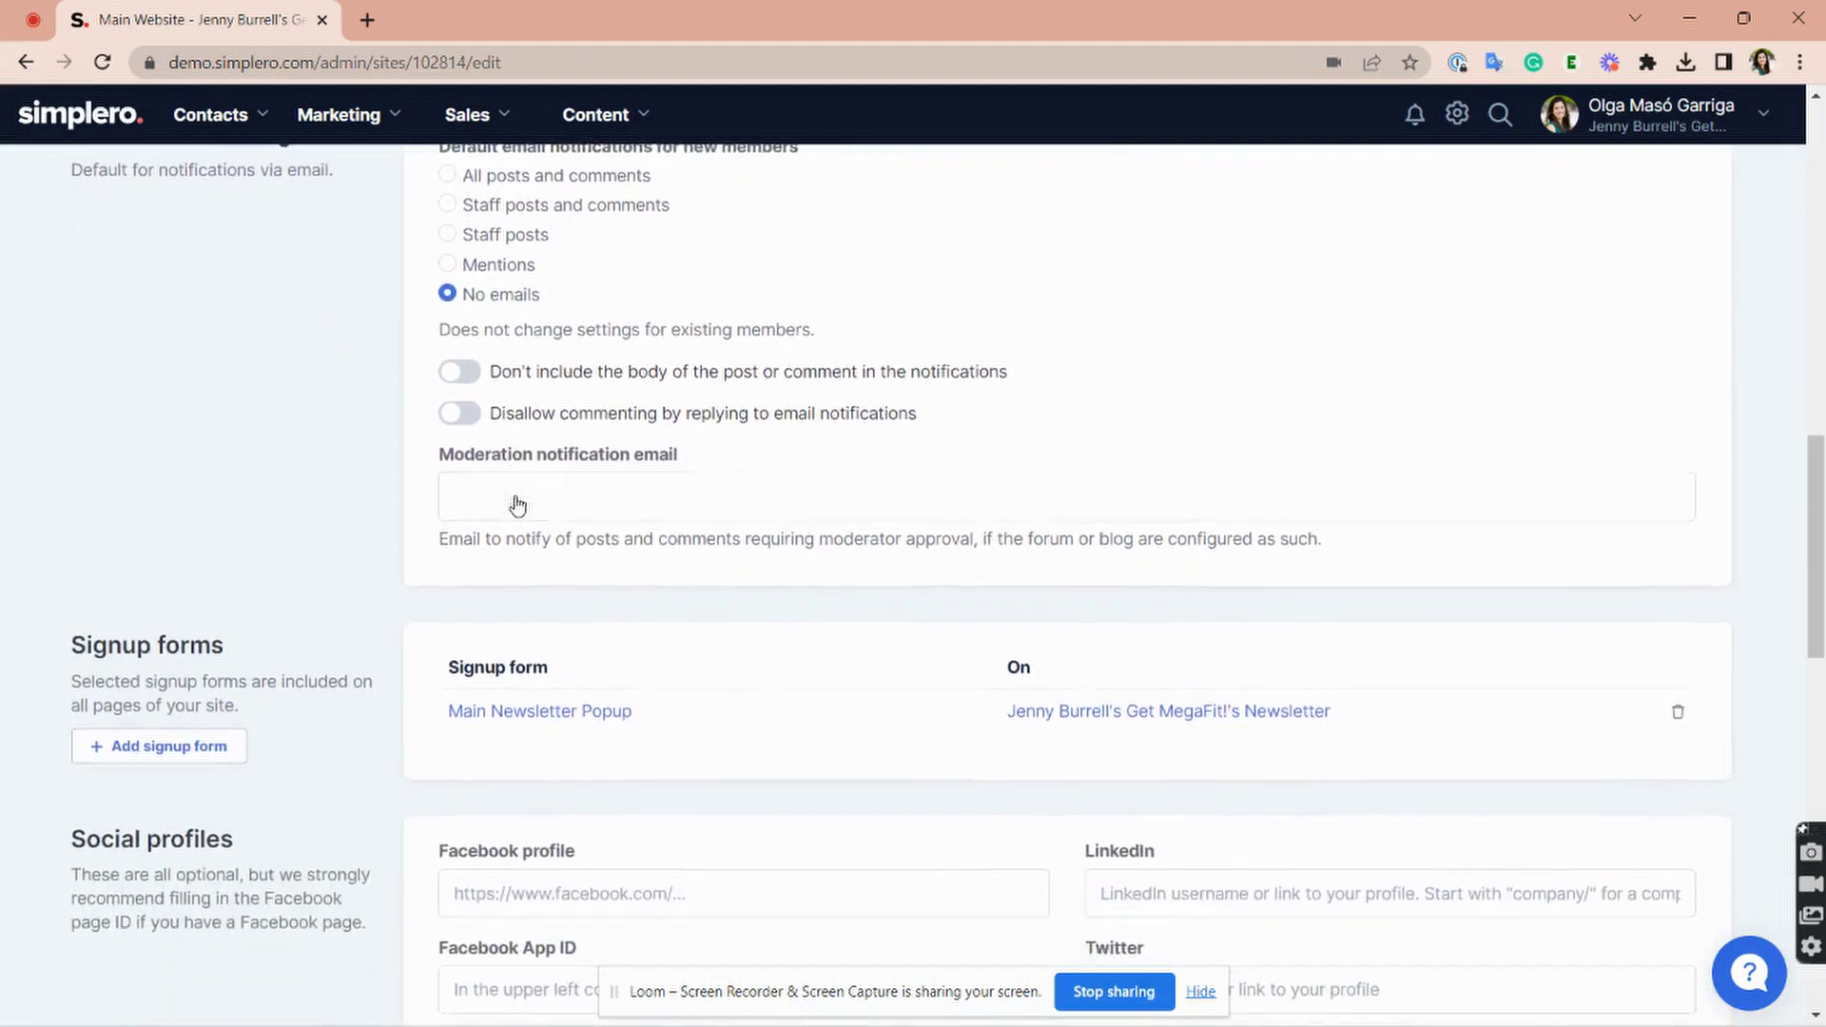
scroll(516, 504, "up", 1)
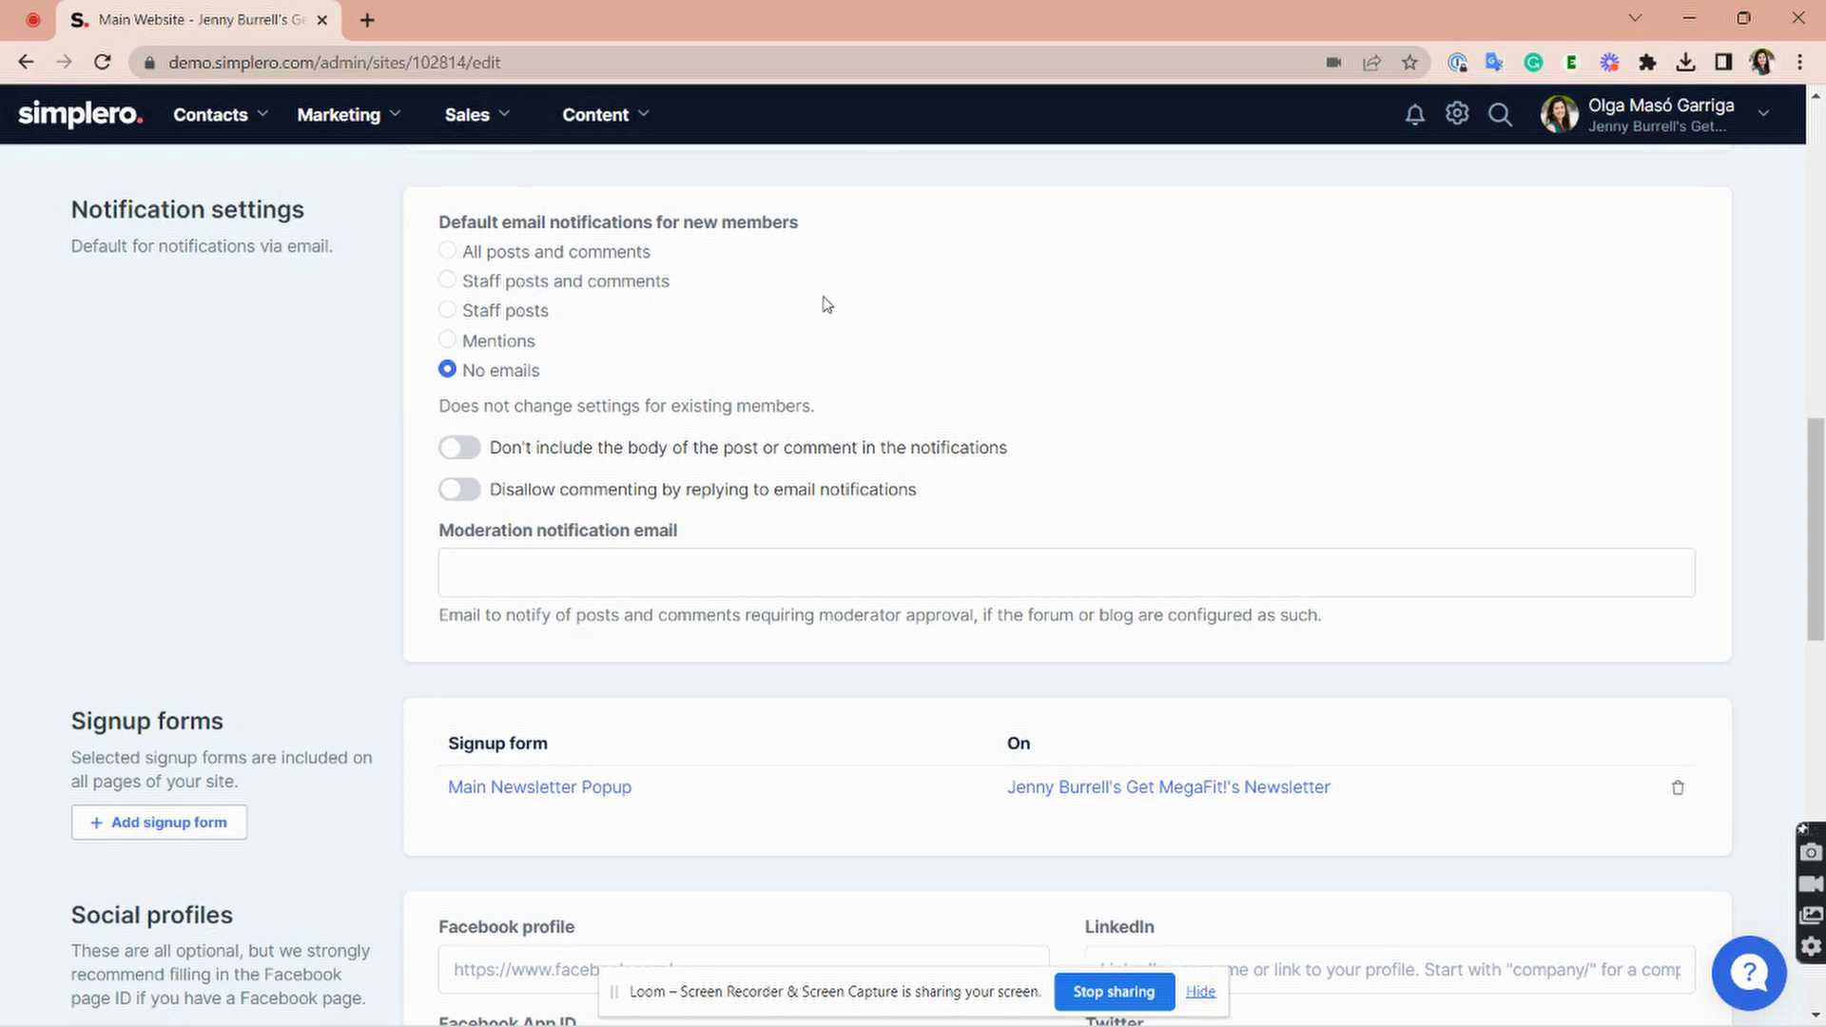
scroll(827, 304, "down", 2)
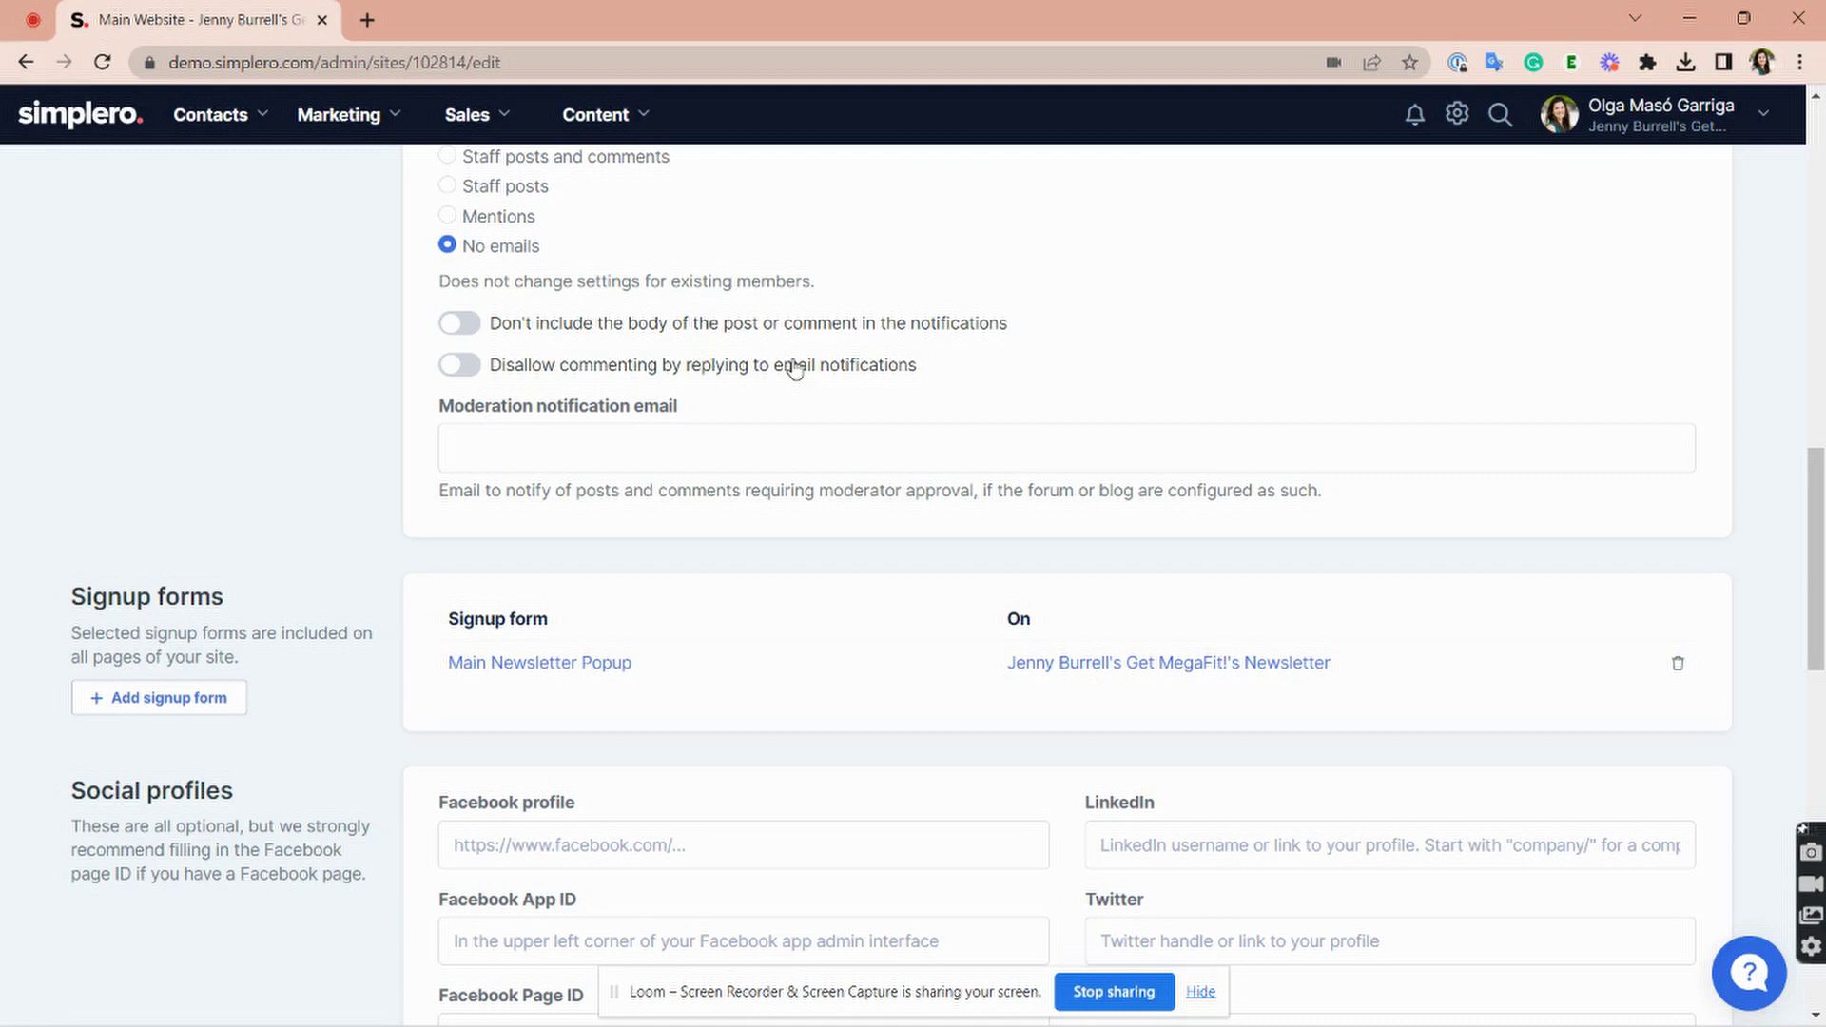
scroll(559, 365, "down", 1)
left_click(558, 362)
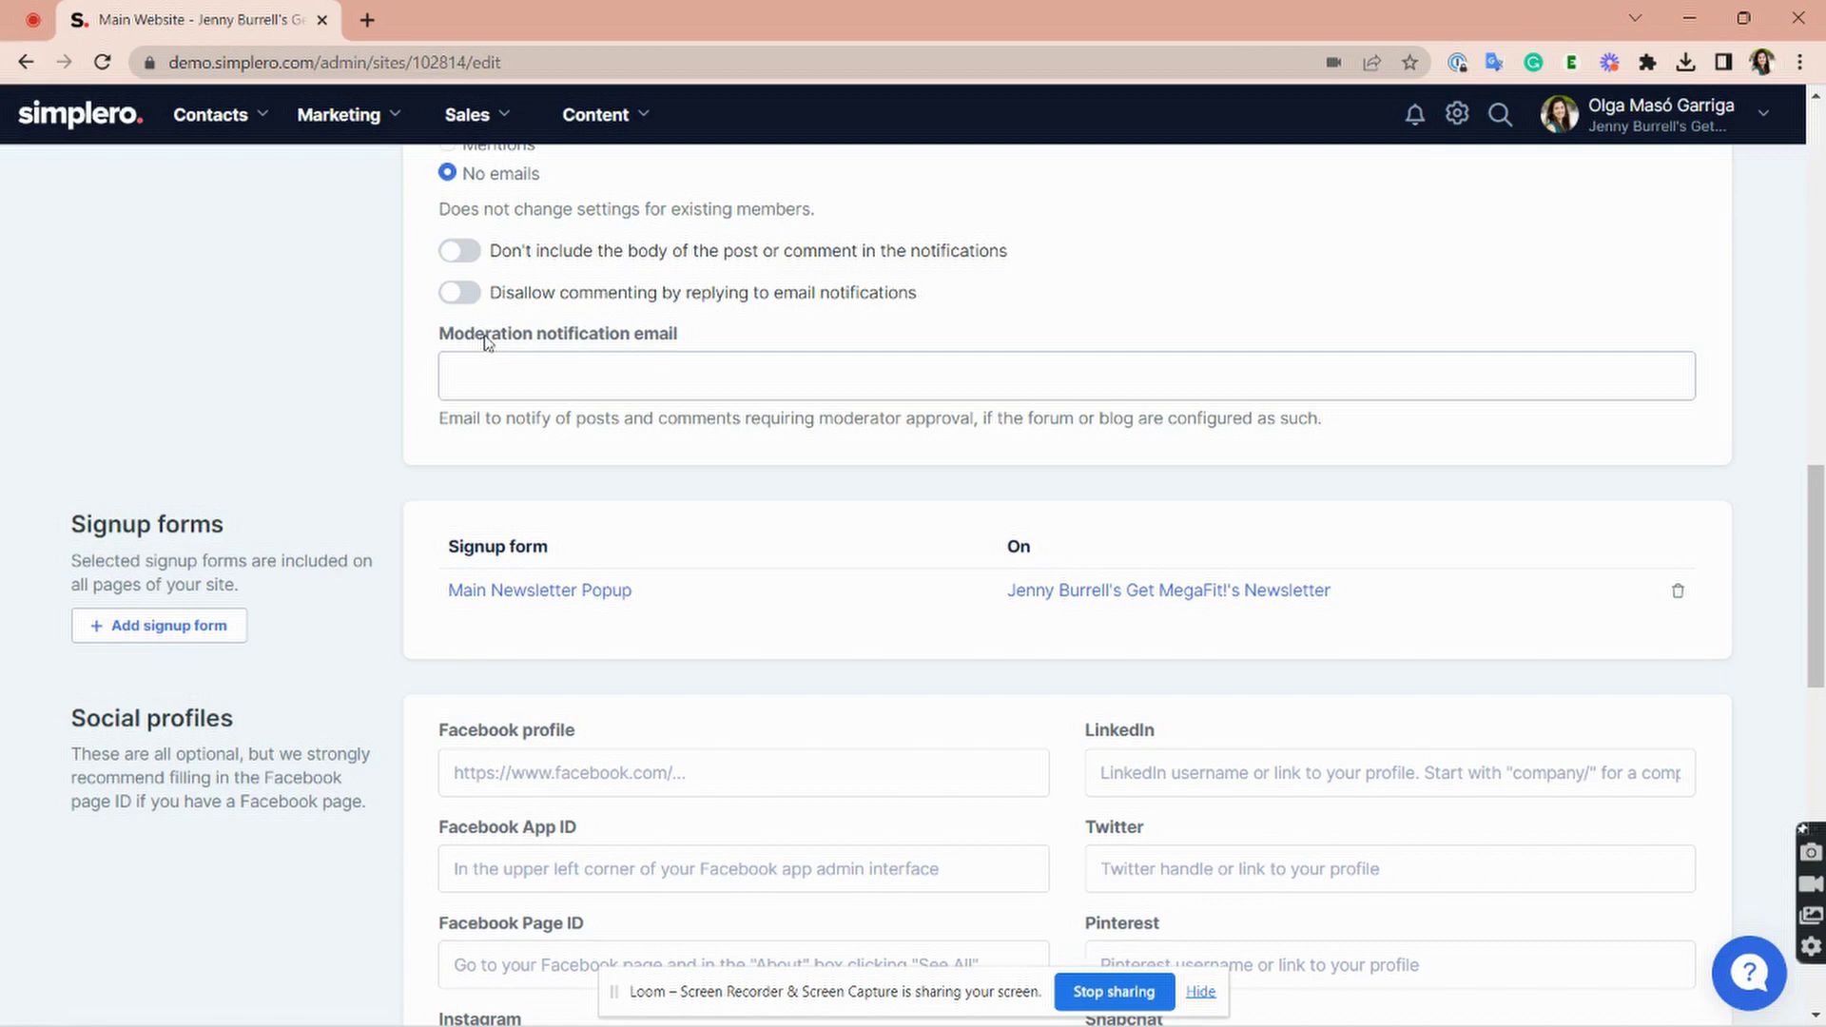
Step: Review the signup forms, social profiles, meta data, triggers and advanced settings of the site configuration
scroll(487, 343, "down", 2)
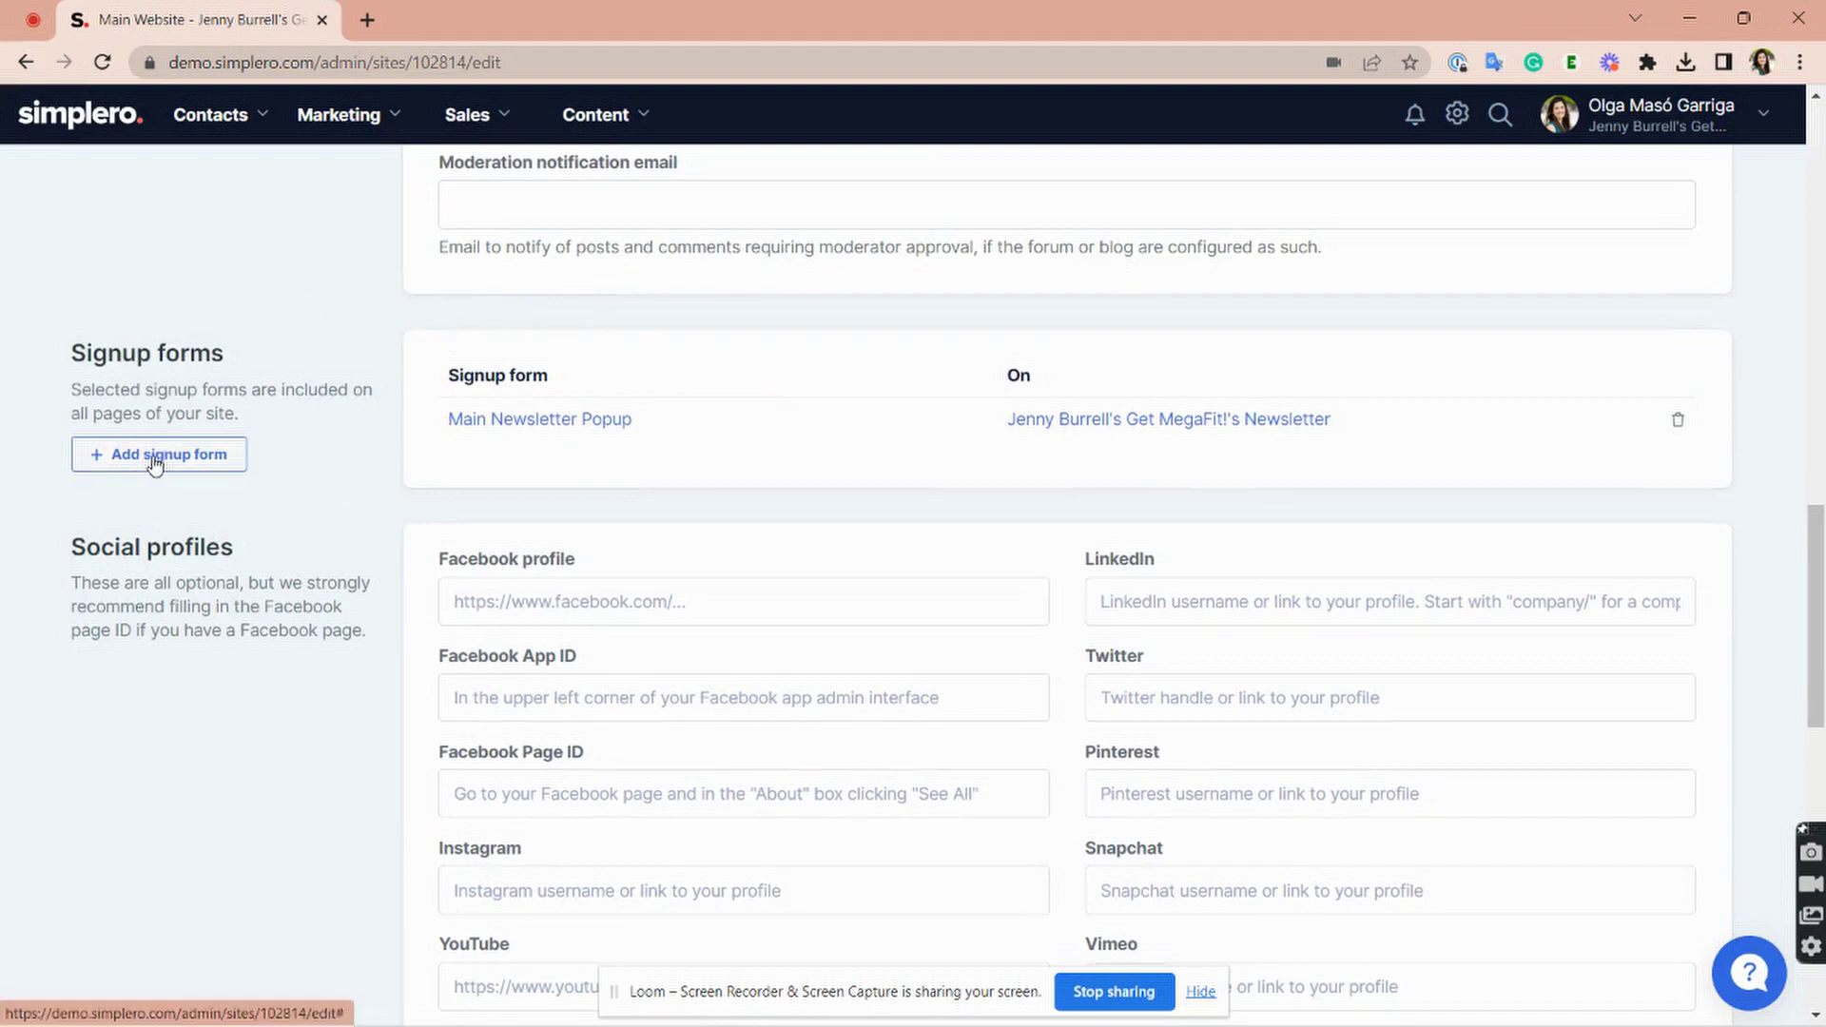
scroll(344, 453, "down", 4)
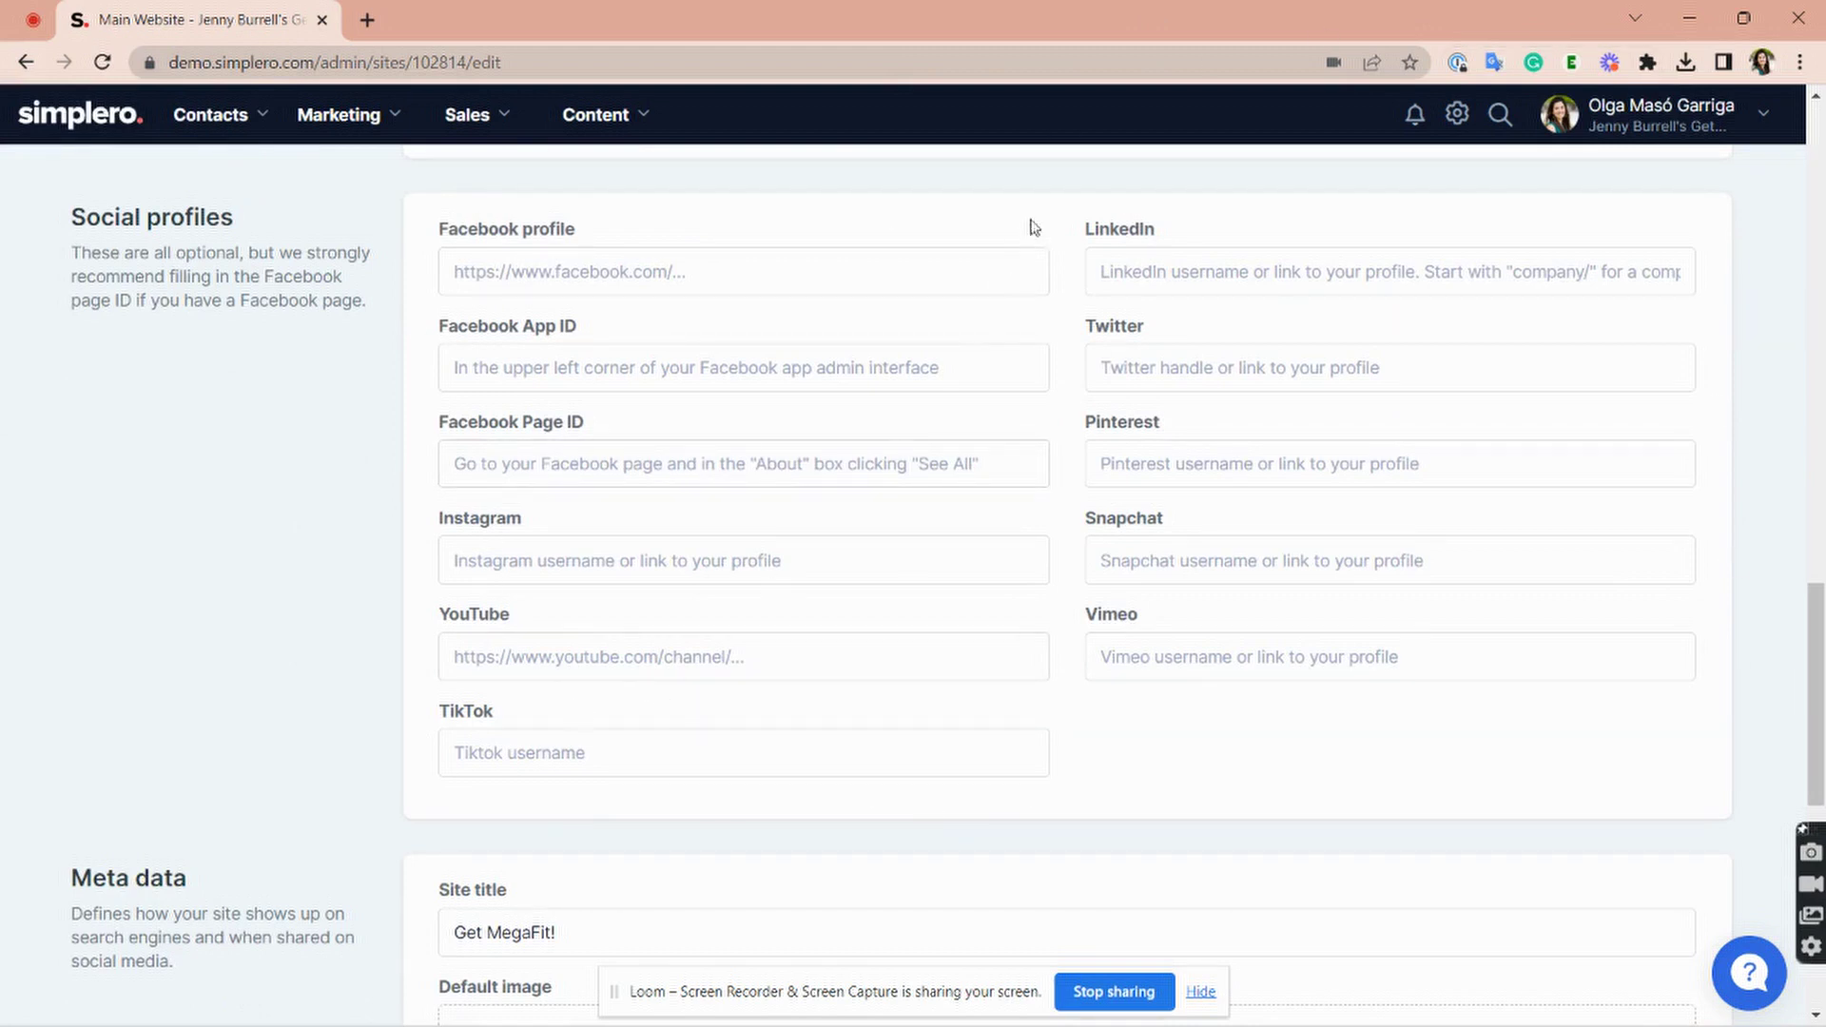
scroll(637, 635, "down", 6)
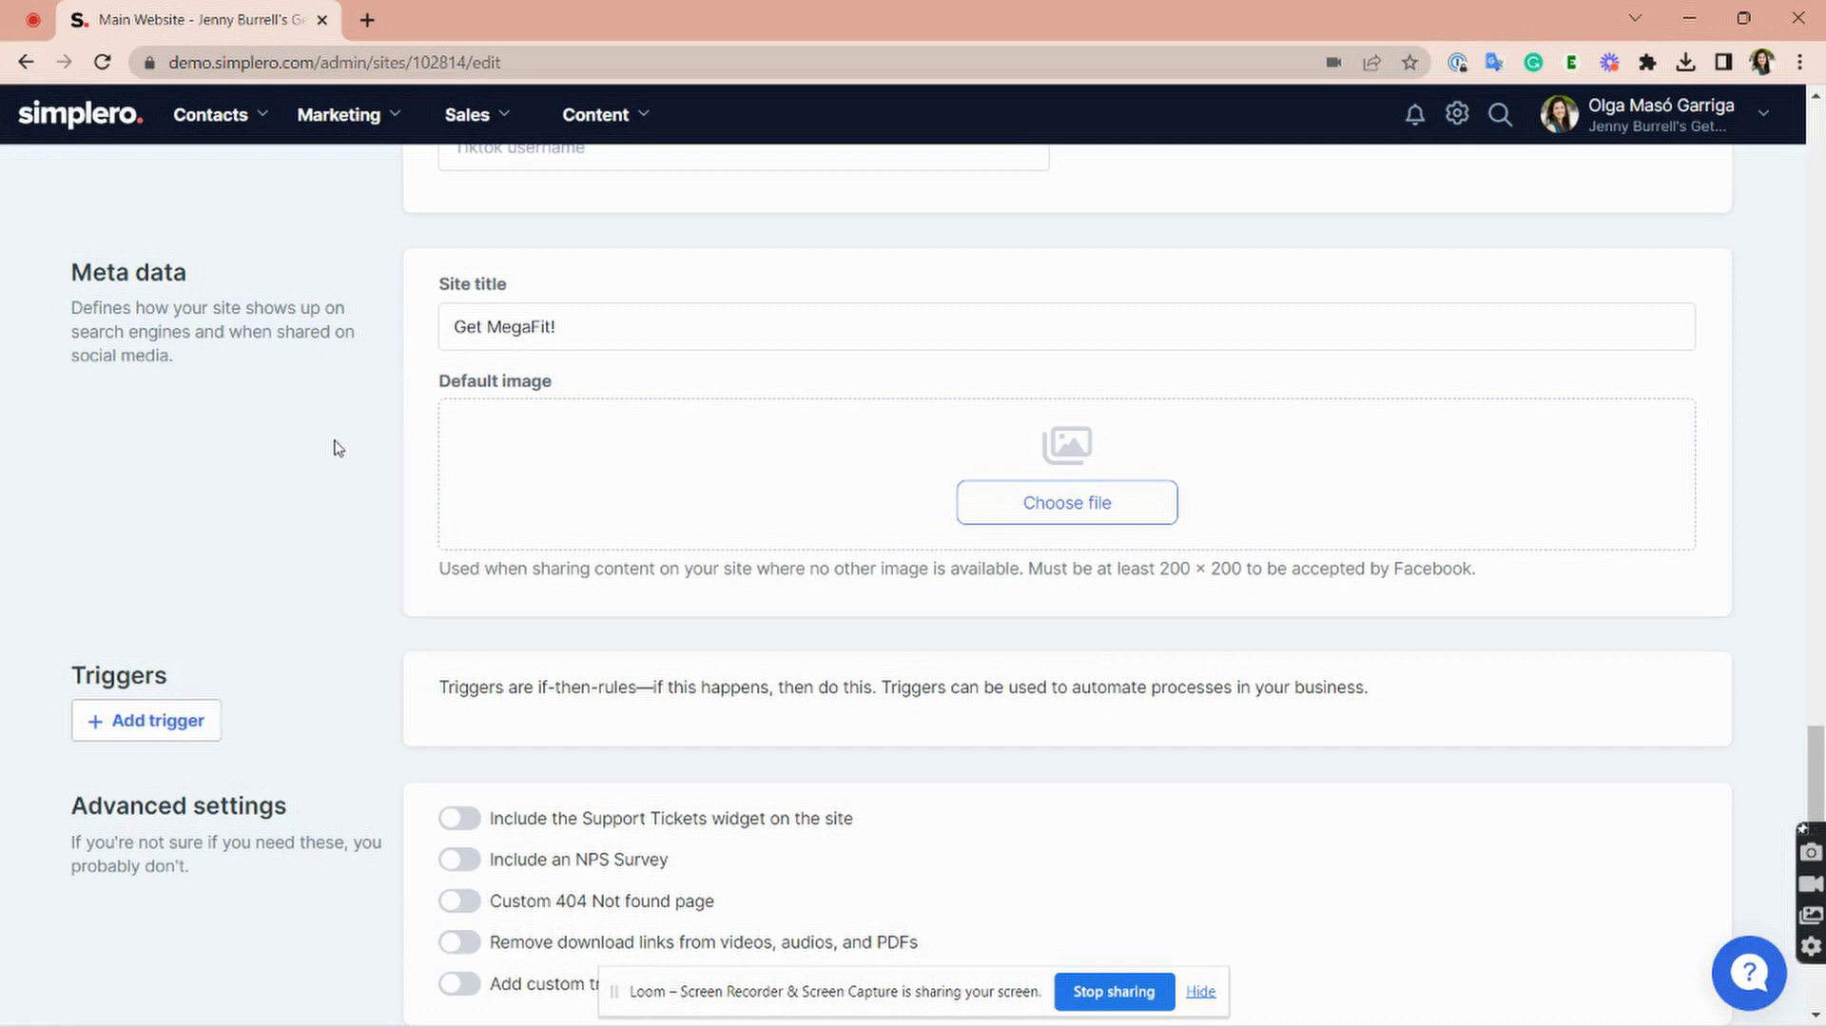
scroll(335, 448, "down", 3)
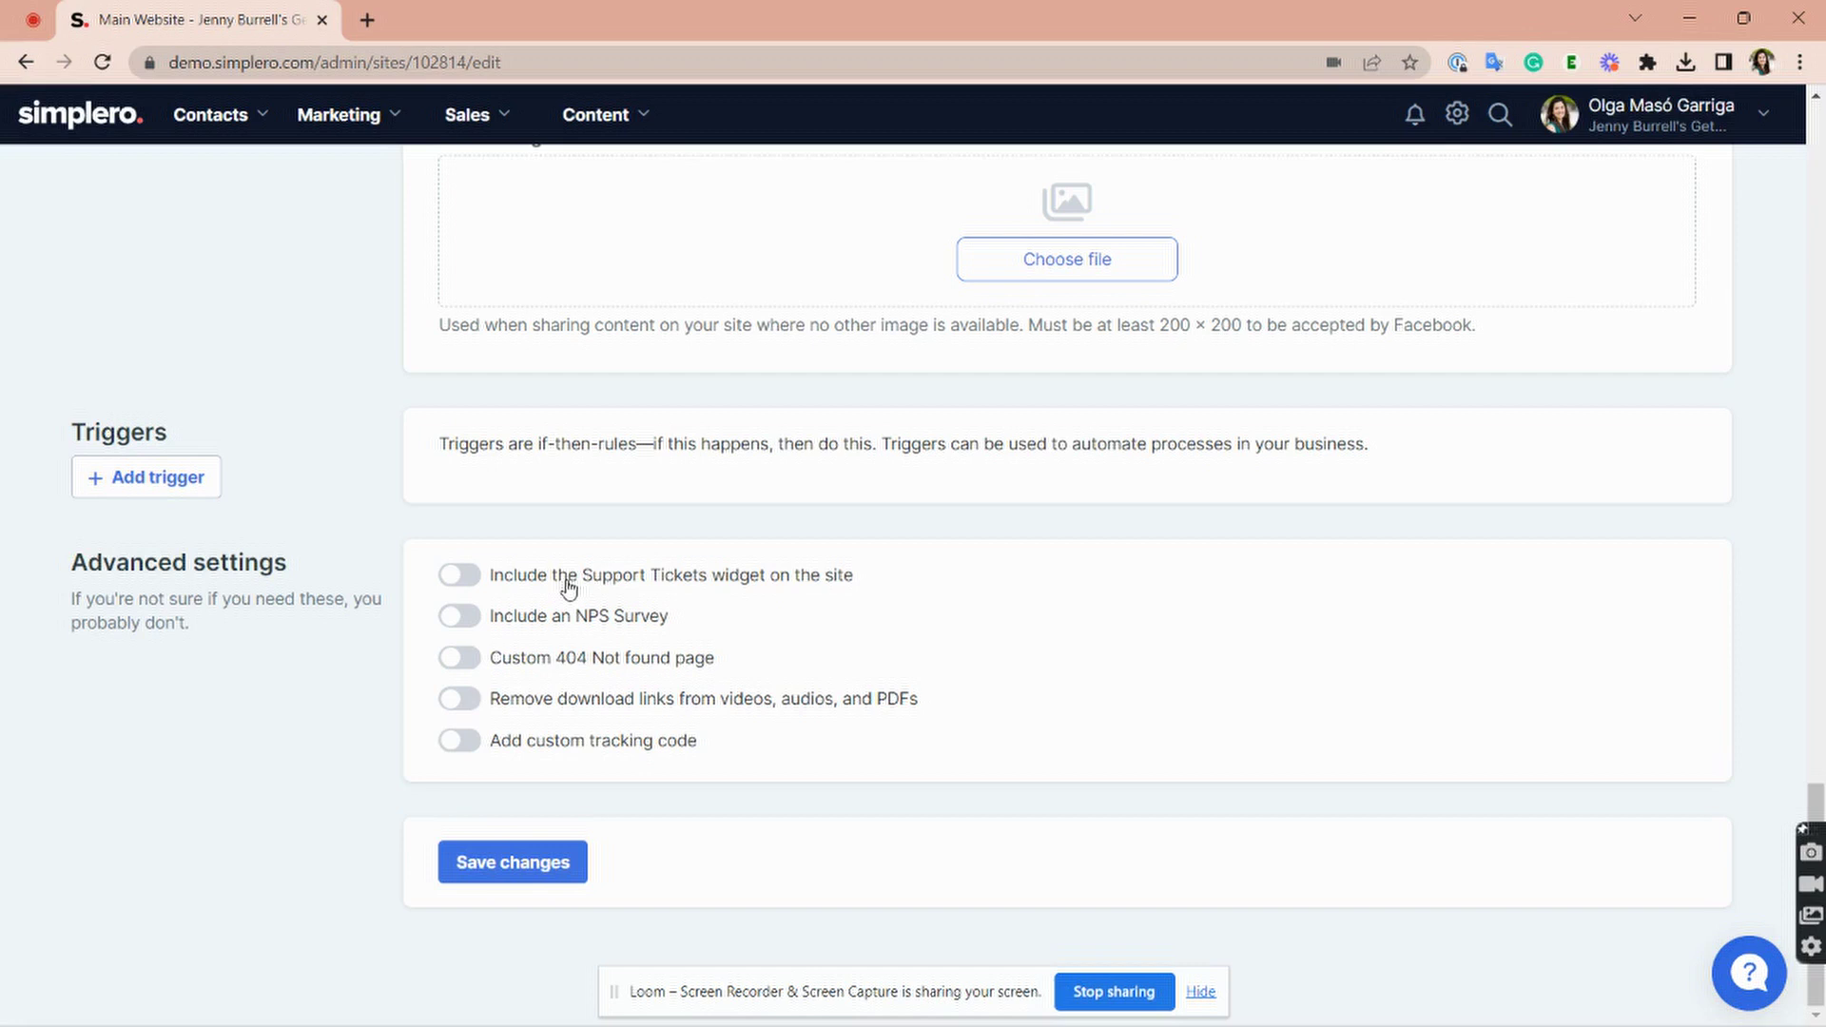
Step: Try the advanced options for an NPS survey and custom tracking code, and switch both back off
left_click(462, 617)
left_click(463, 617)
left_click(556, 743)
scroll(556, 747, "down", 1)
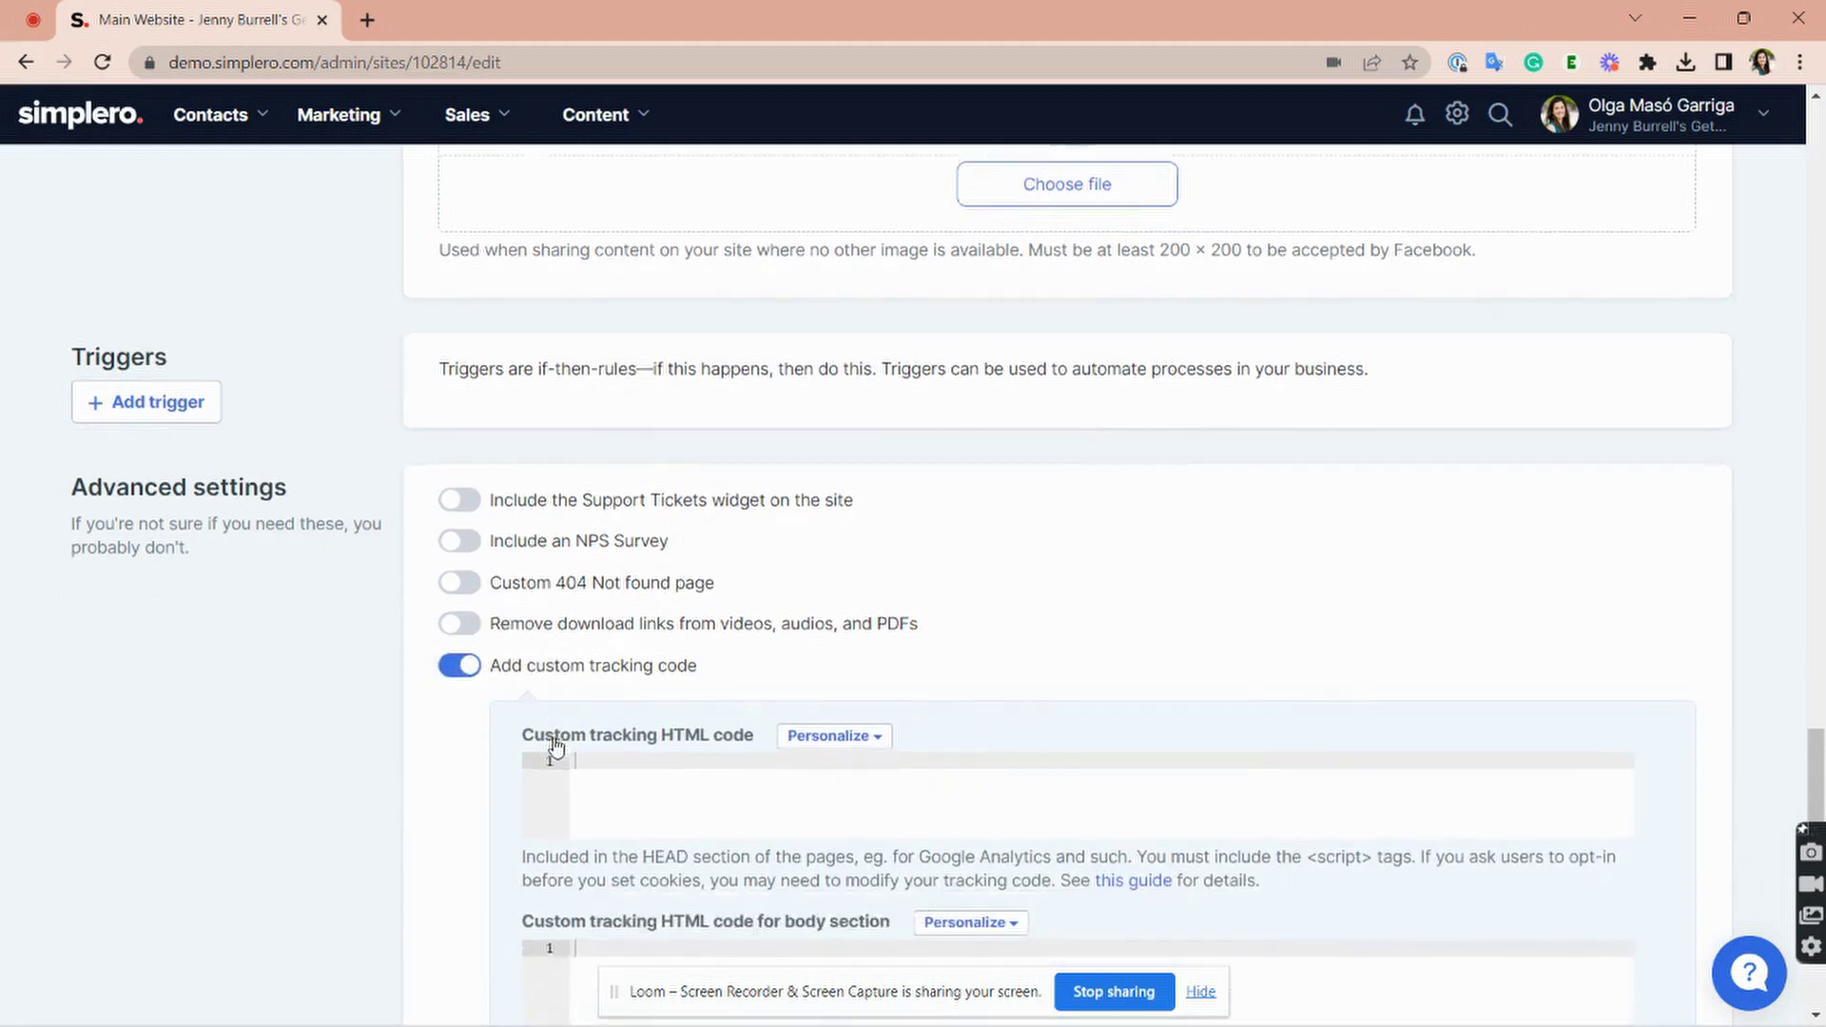
scroll(557, 746, "down", 1)
left_click(589, 632)
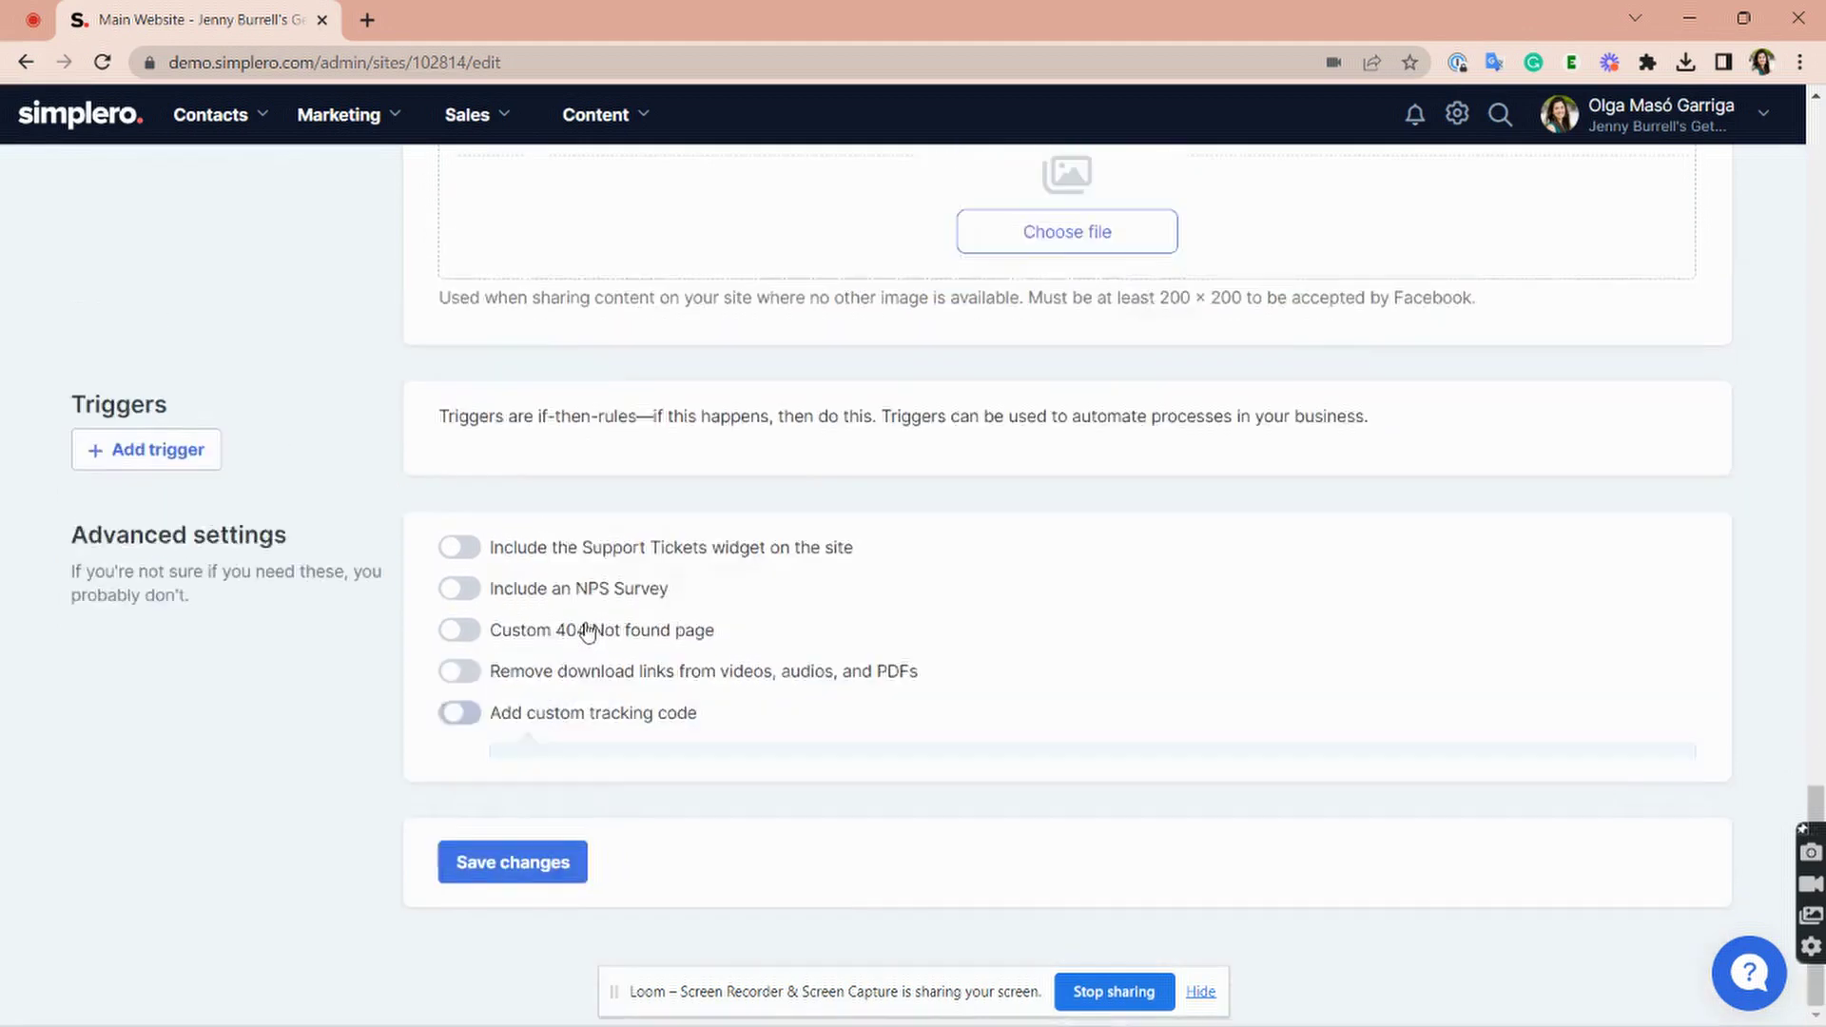
Step: Open the website's redirects page and look over its redirect list and search field
scroll(616, 736, "up", 8)
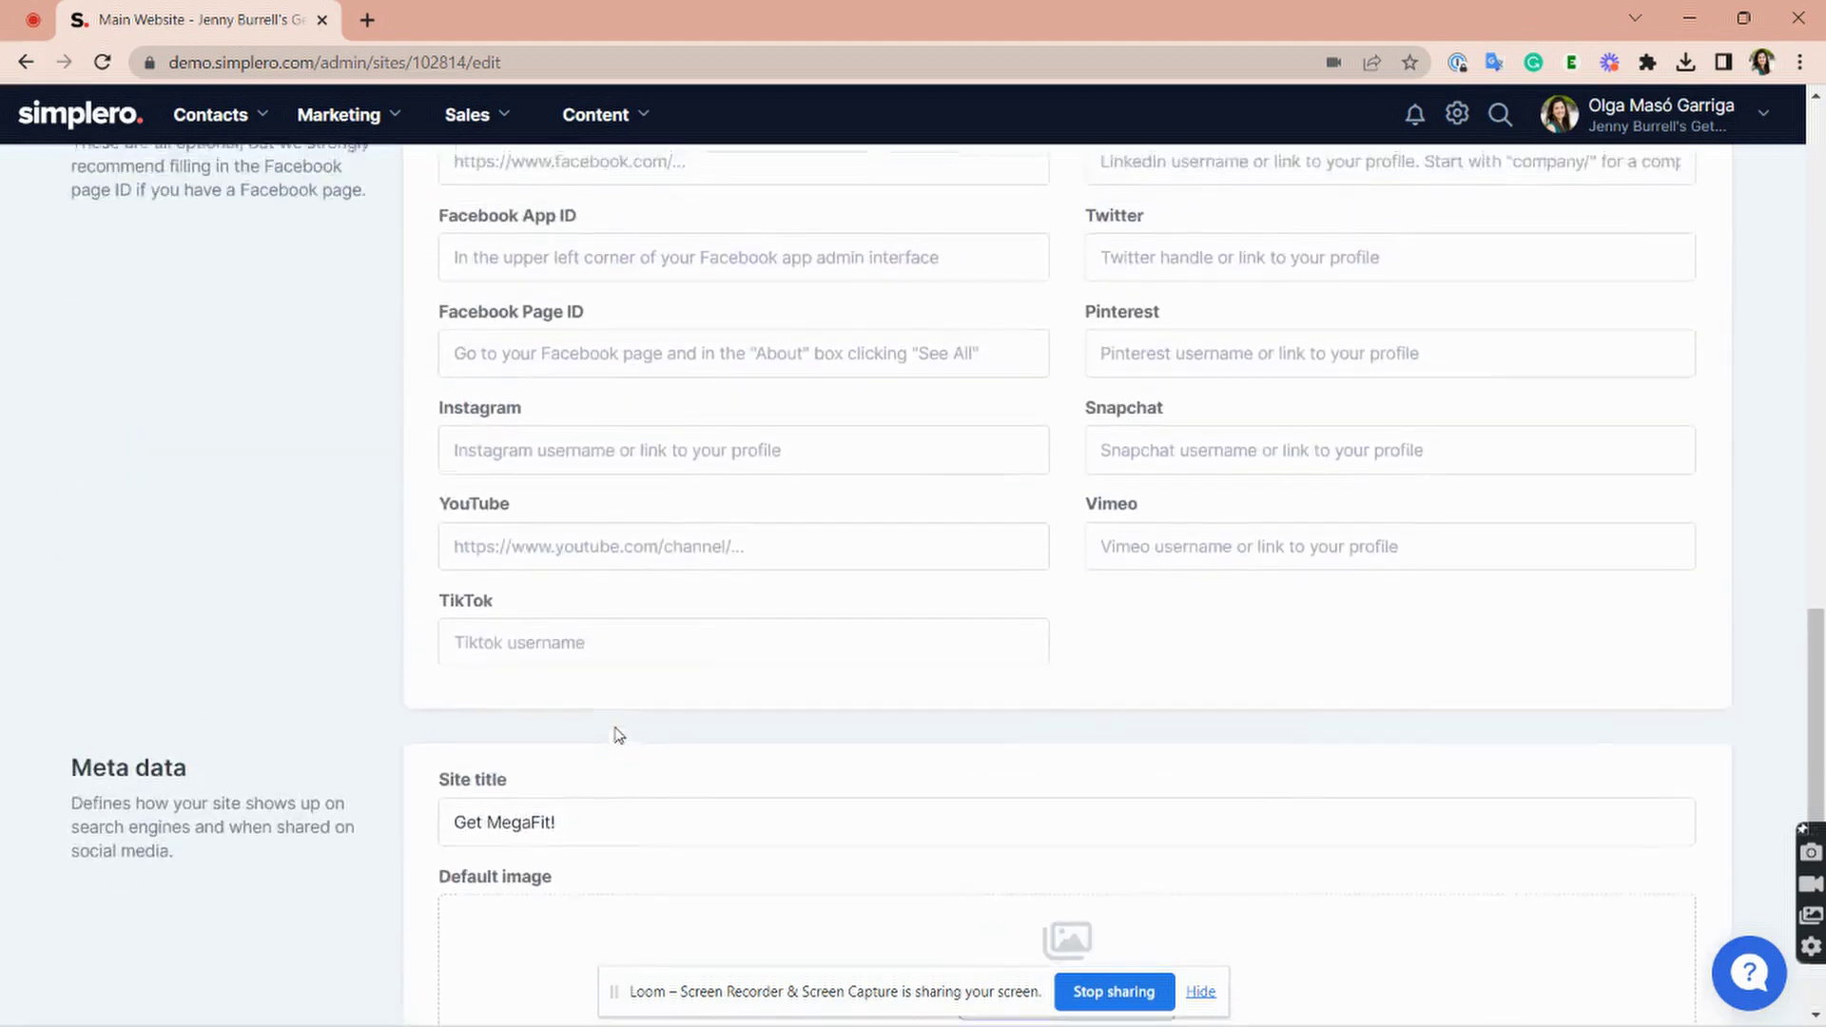
scroll(616, 734, "up", 10)
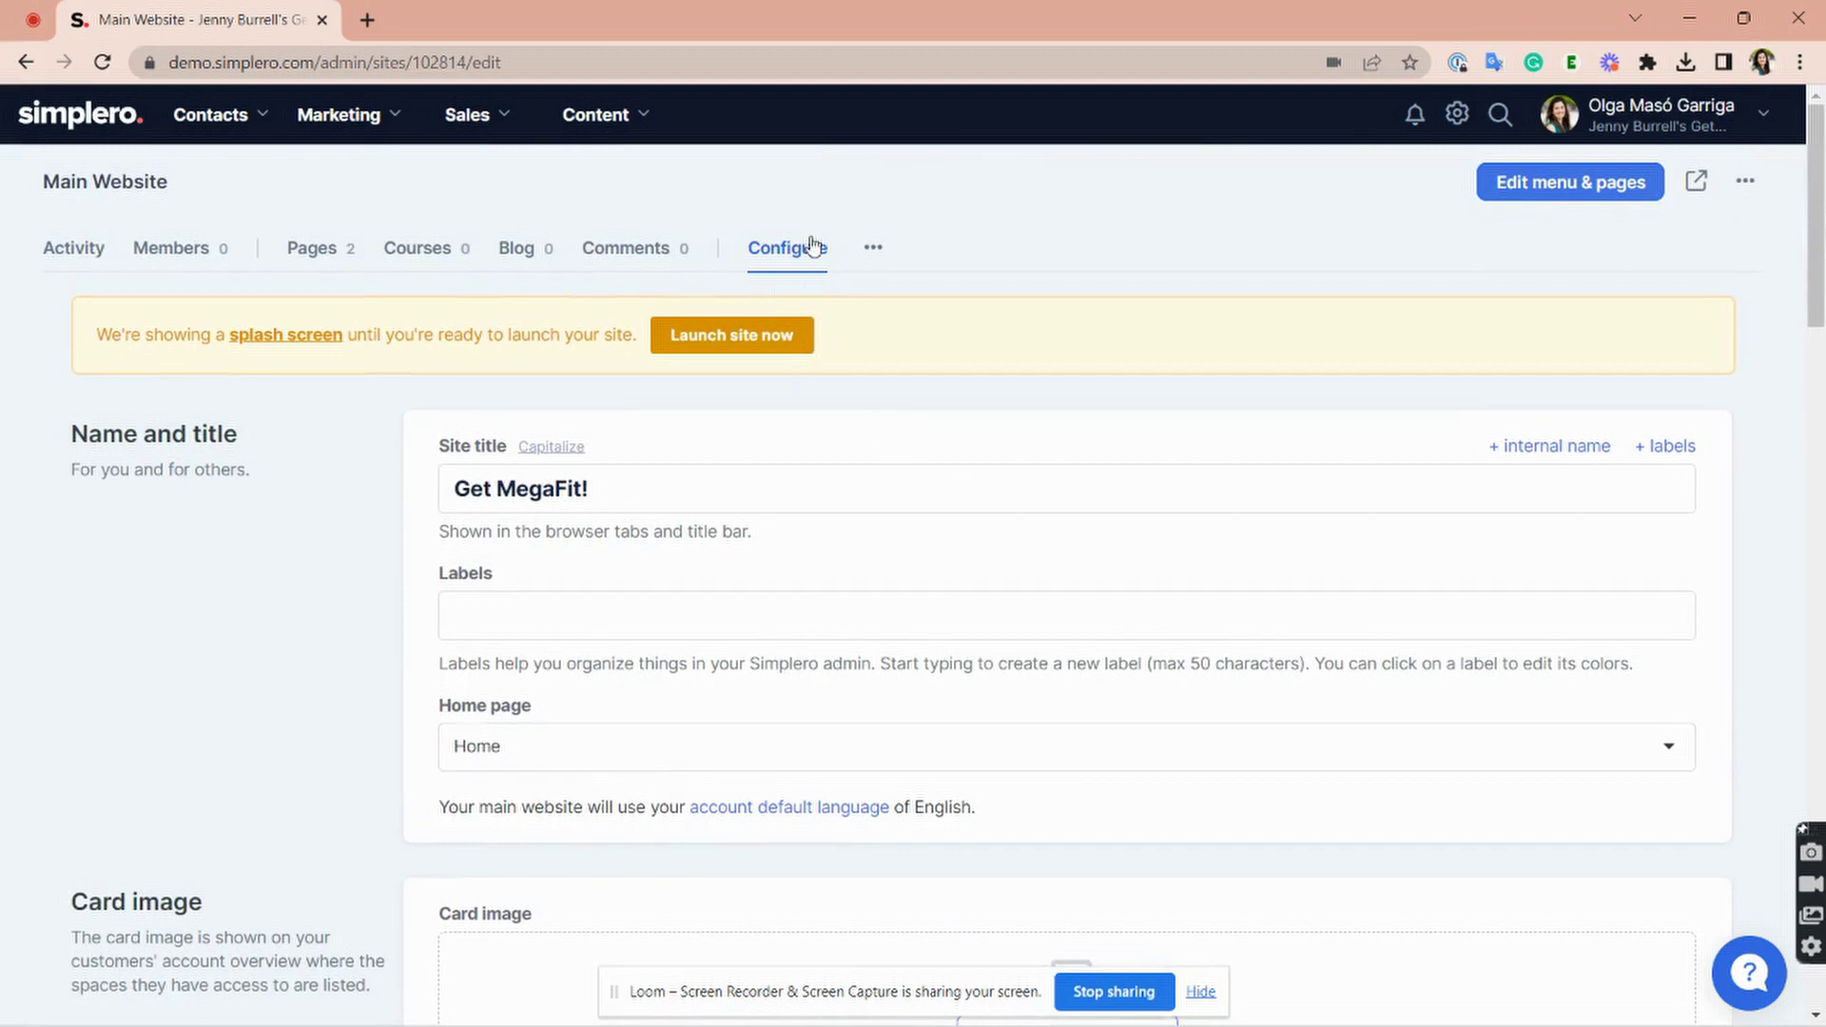
left_click(874, 247)
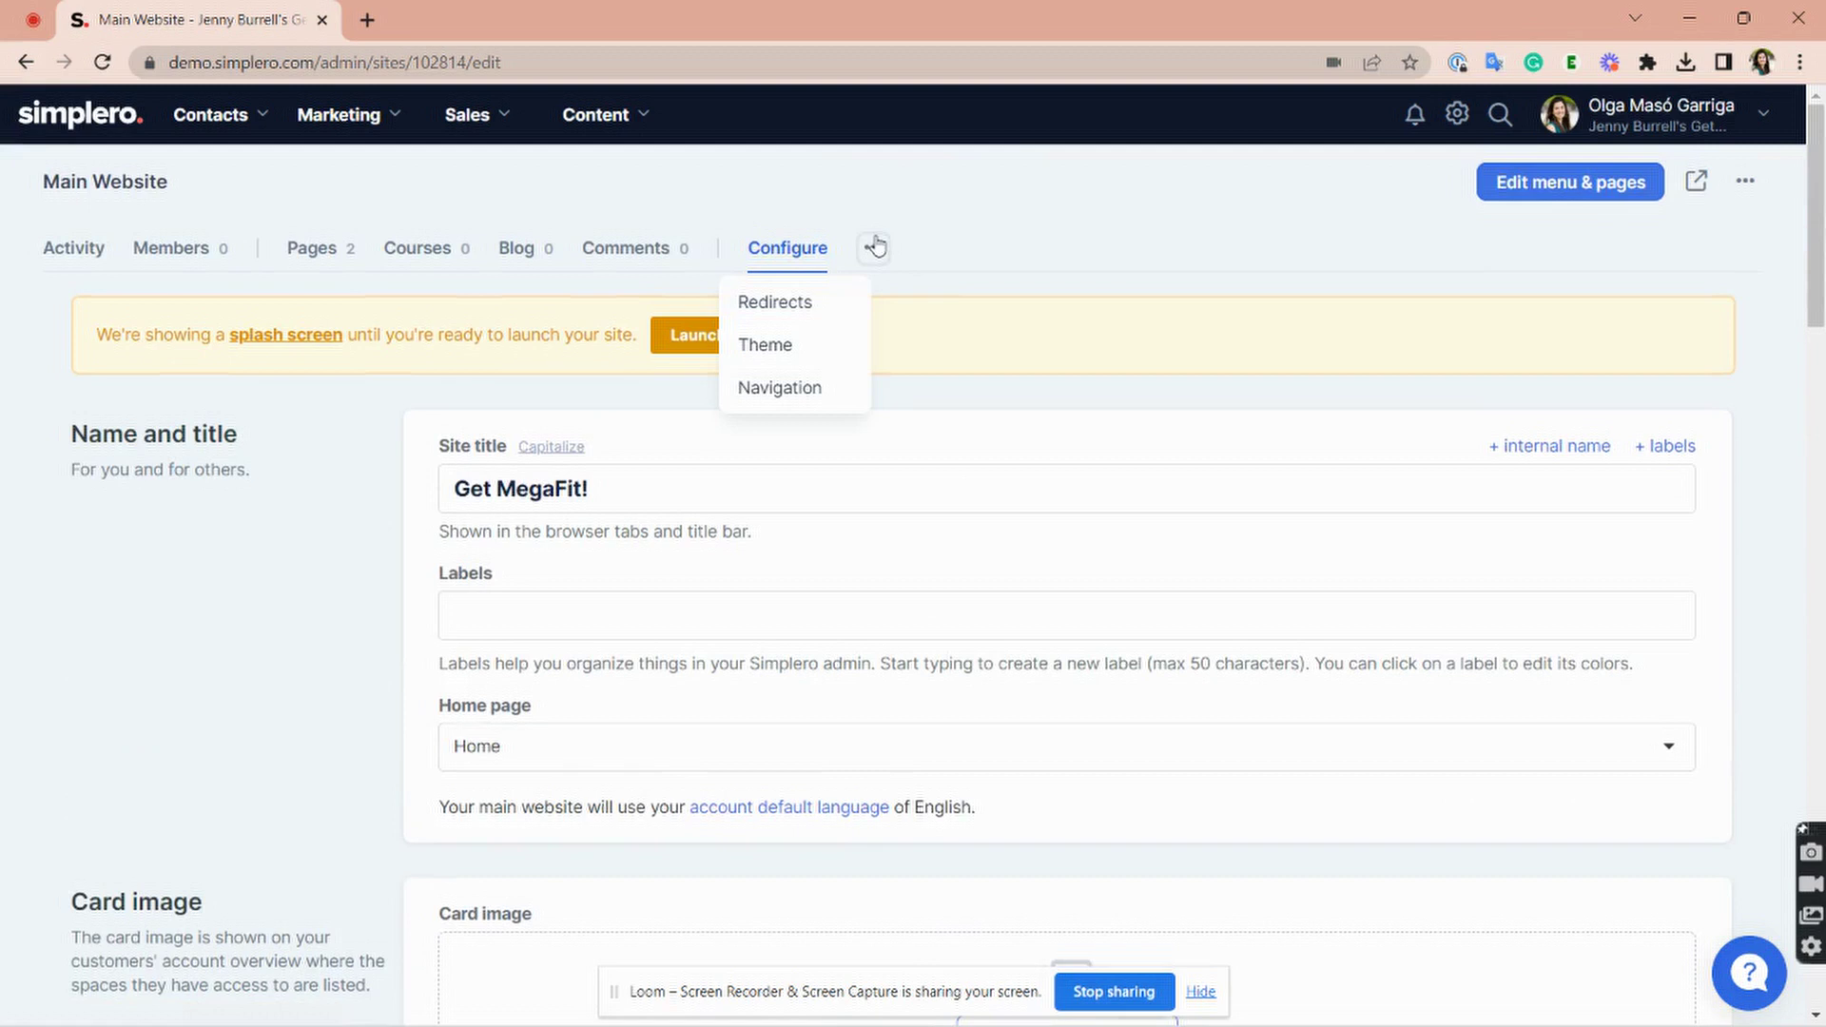
left_click(793, 300)
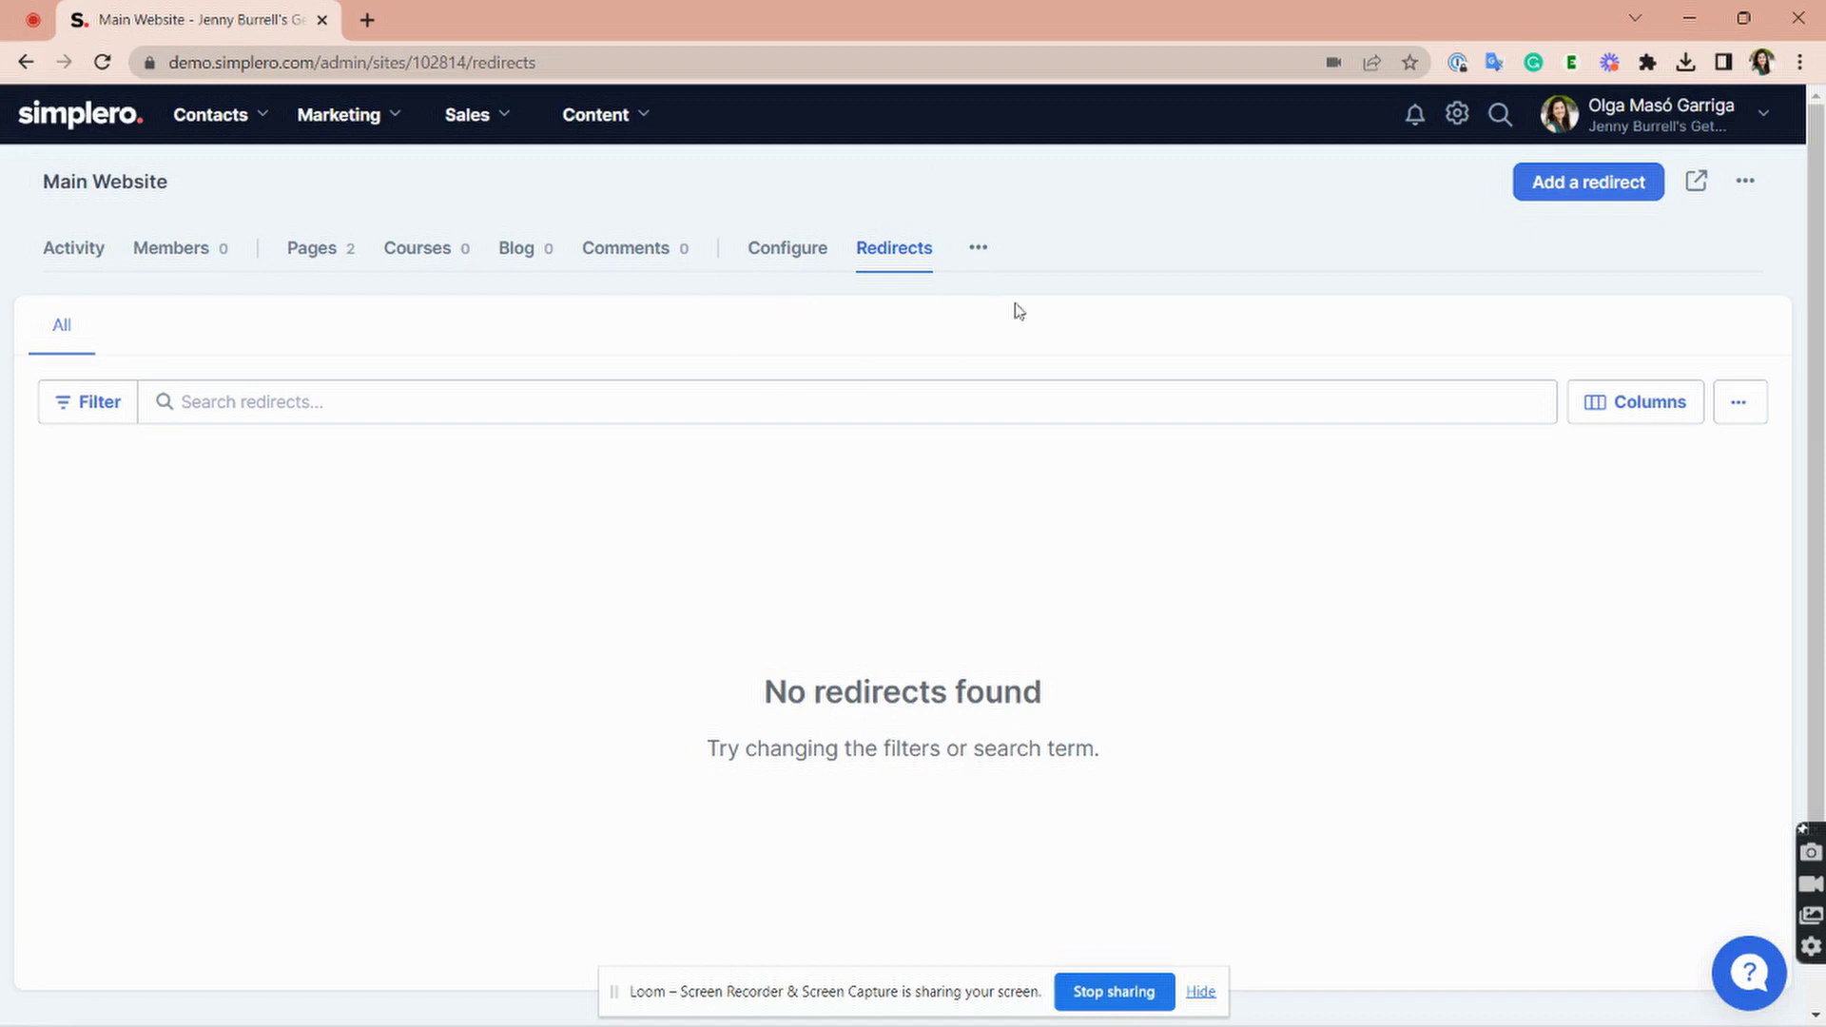
left_click(946, 392)
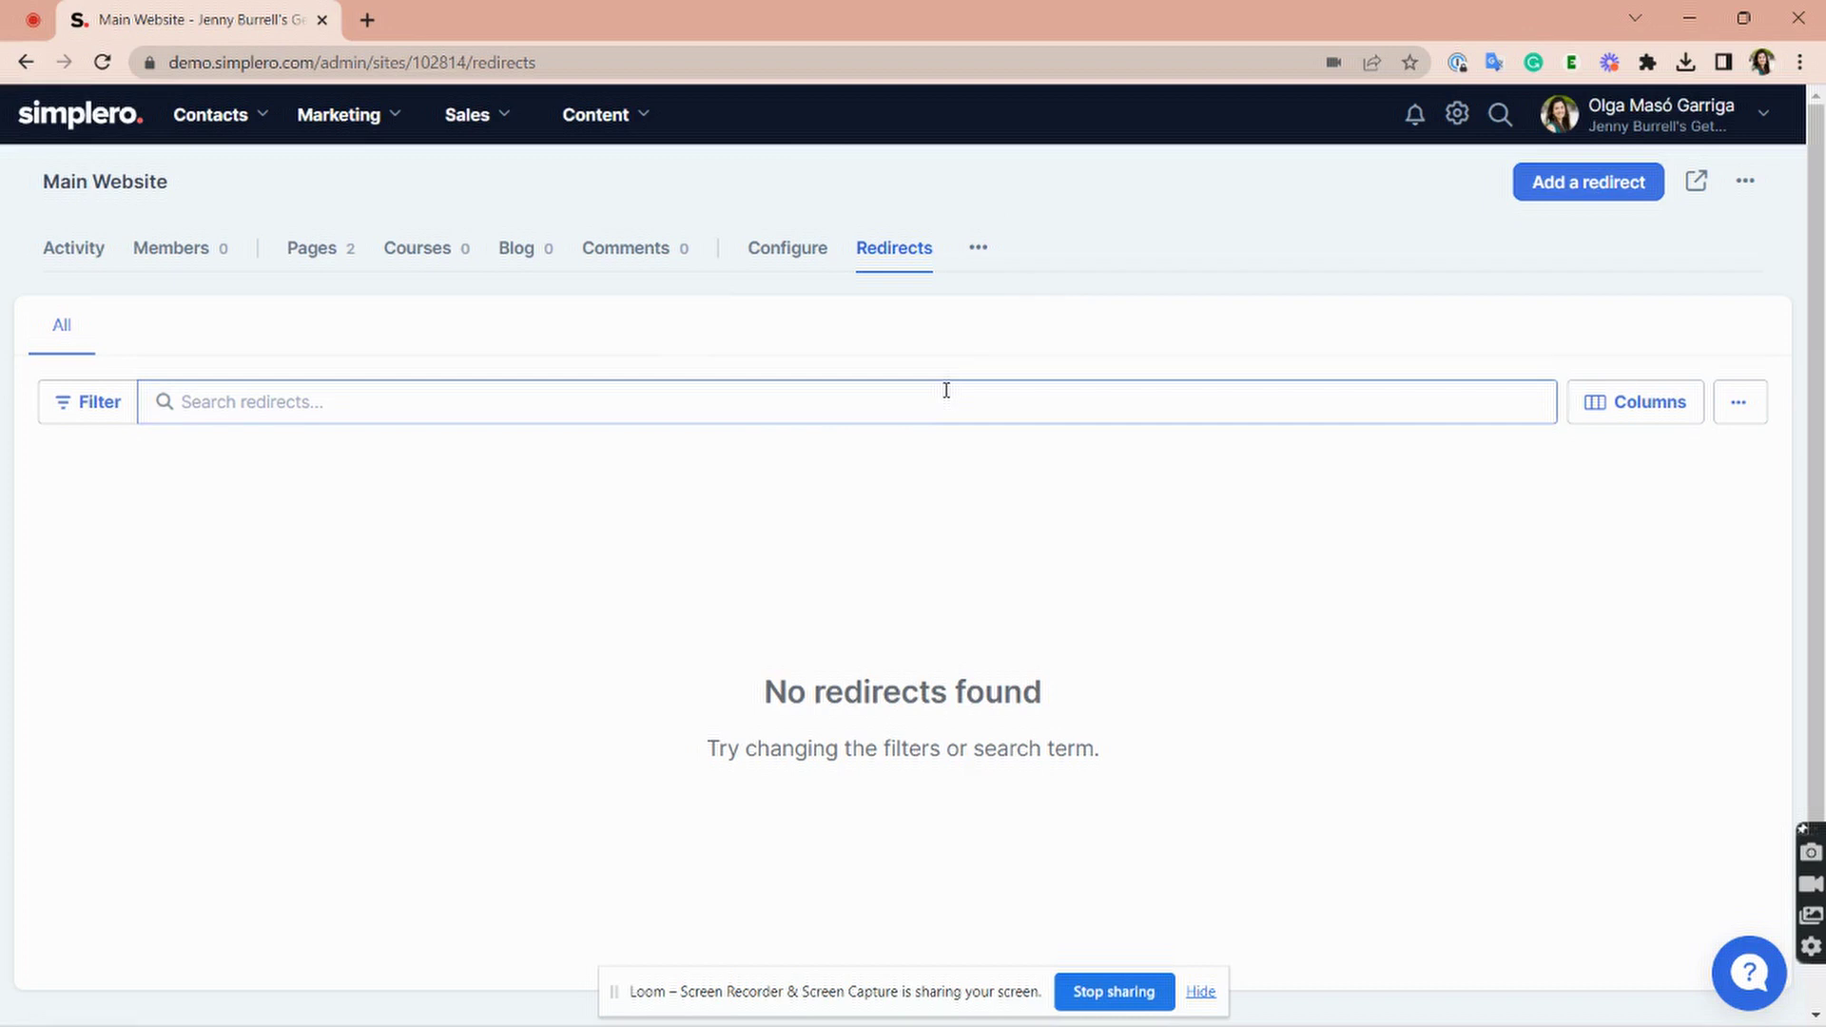
Step: Open the website's theme page, browse the available themes, and check where themes are found in the account-wide settings
left_click(977, 249)
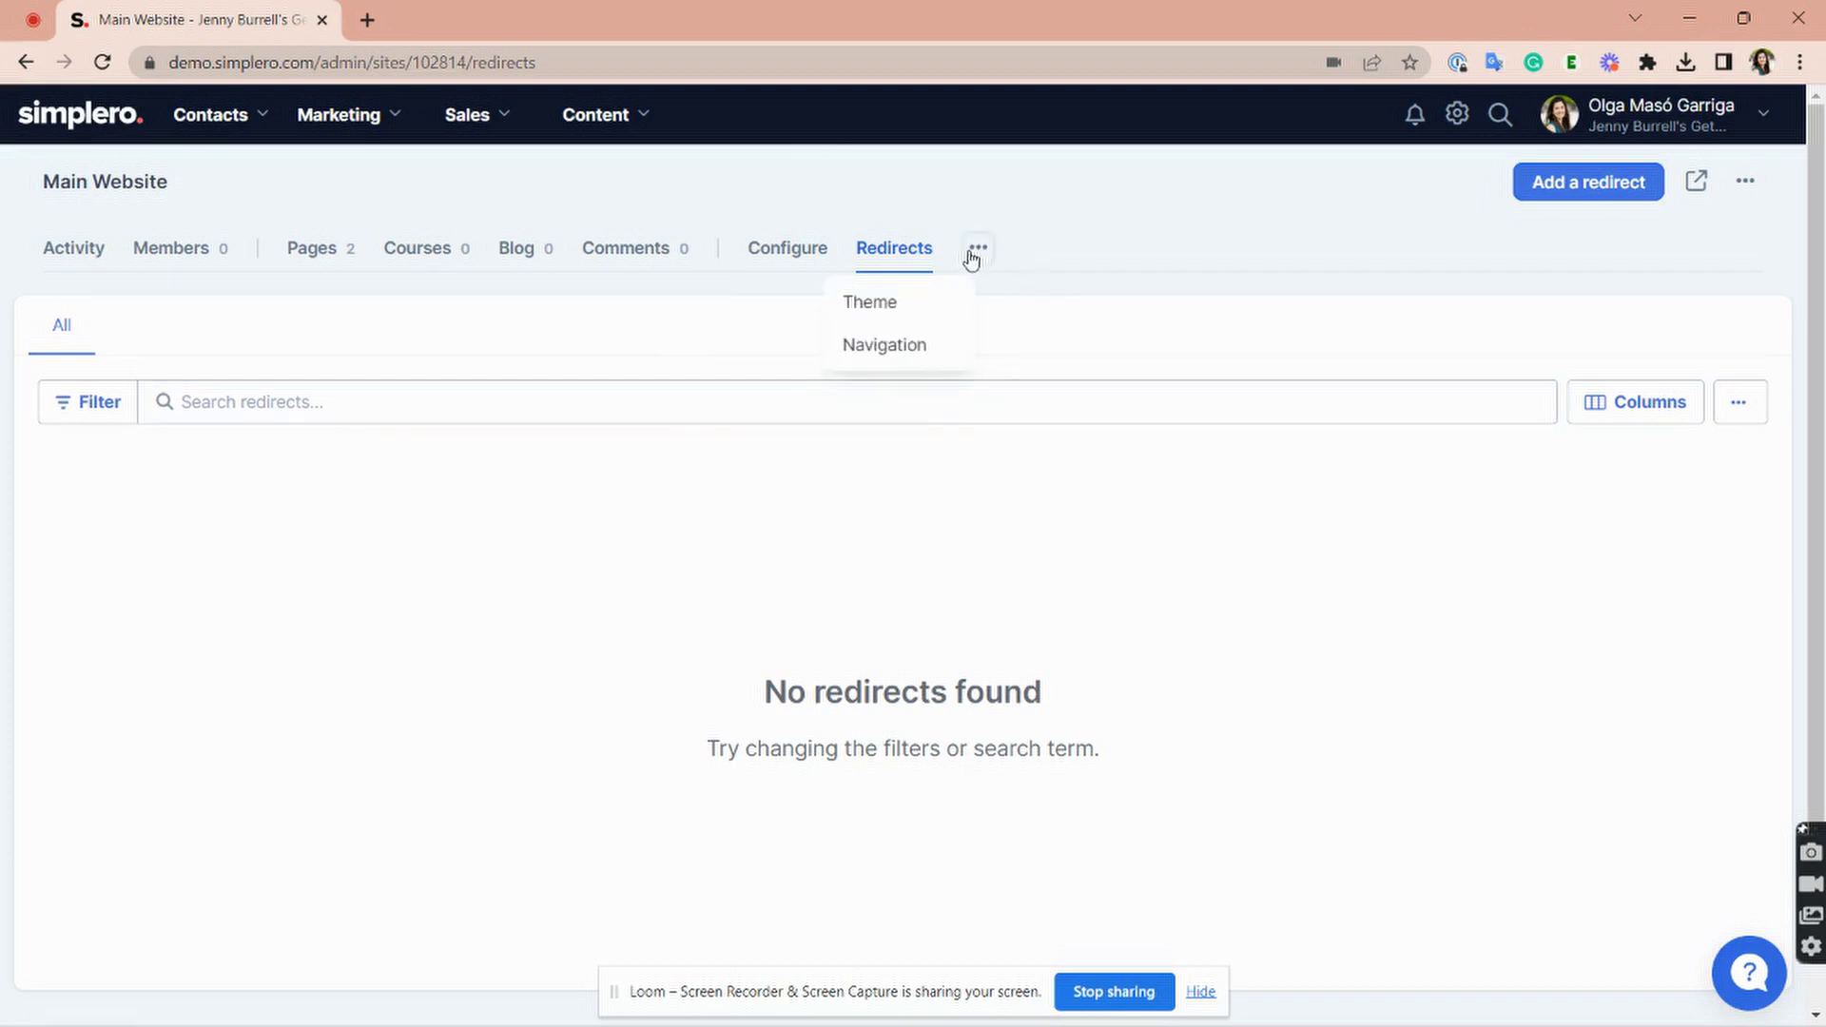
left_click(913, 303)
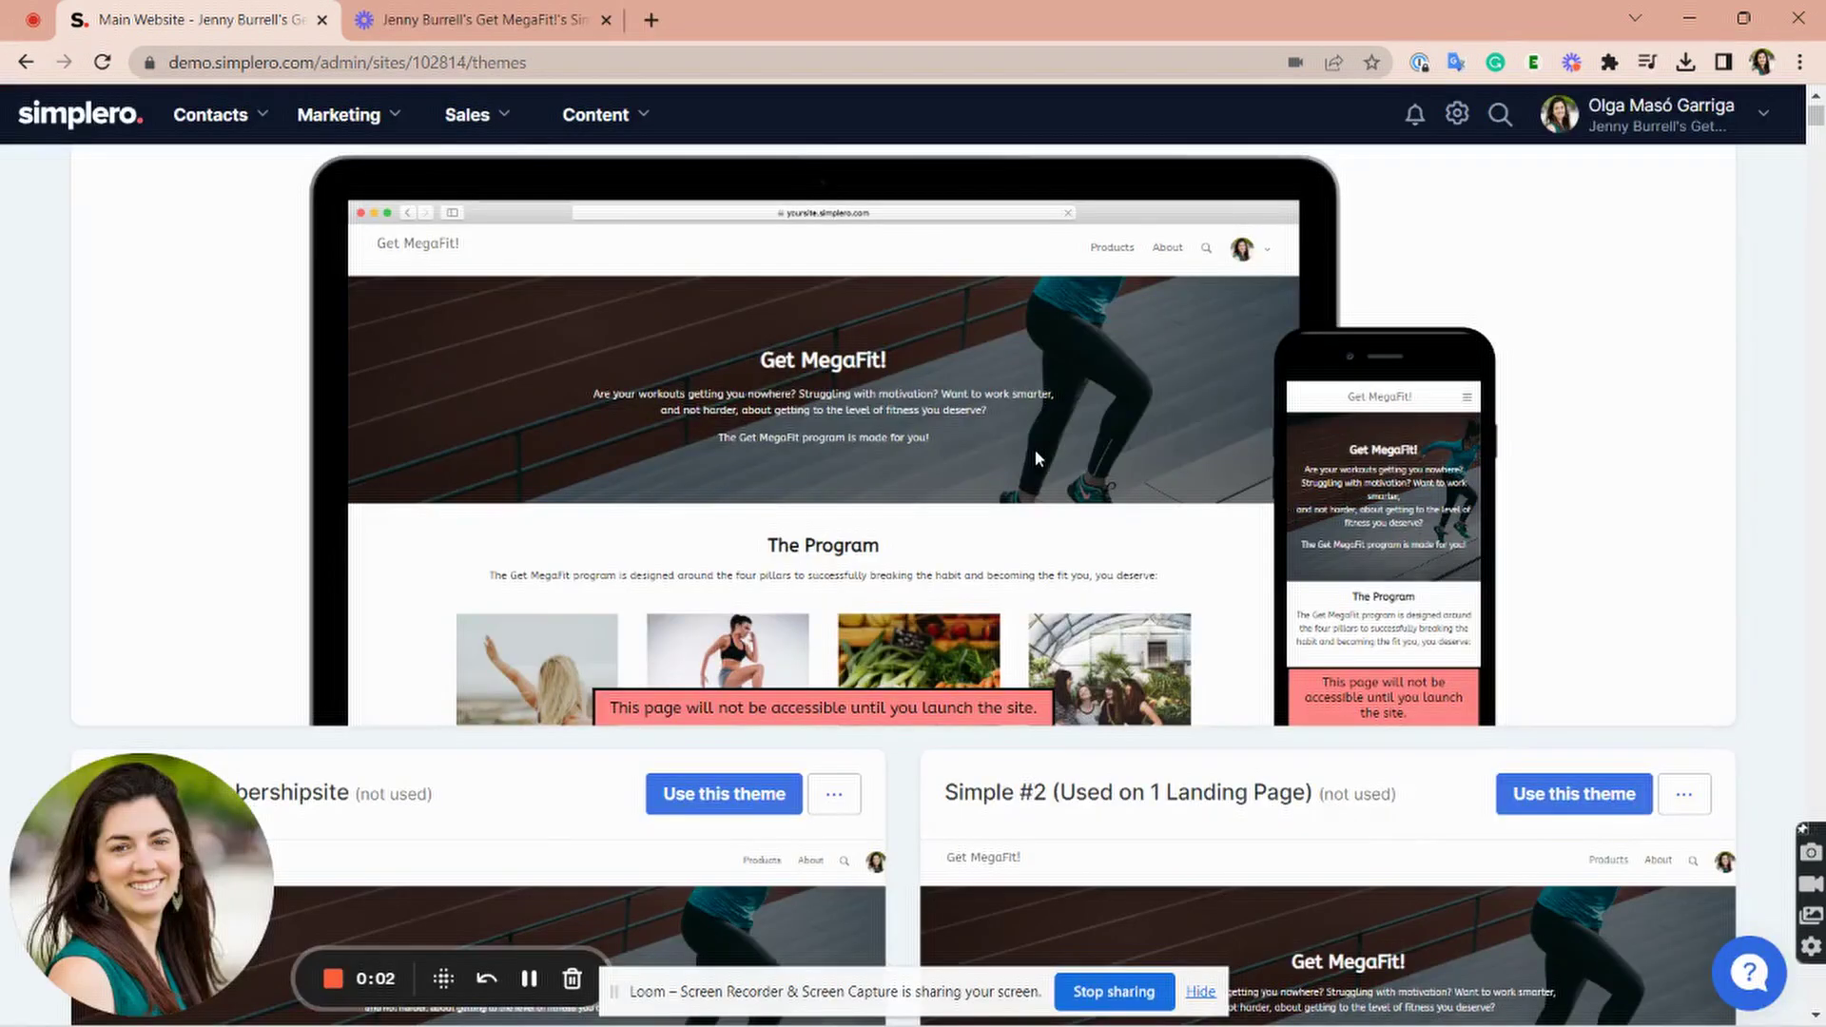
scroll(1034, 449, "up", 3)
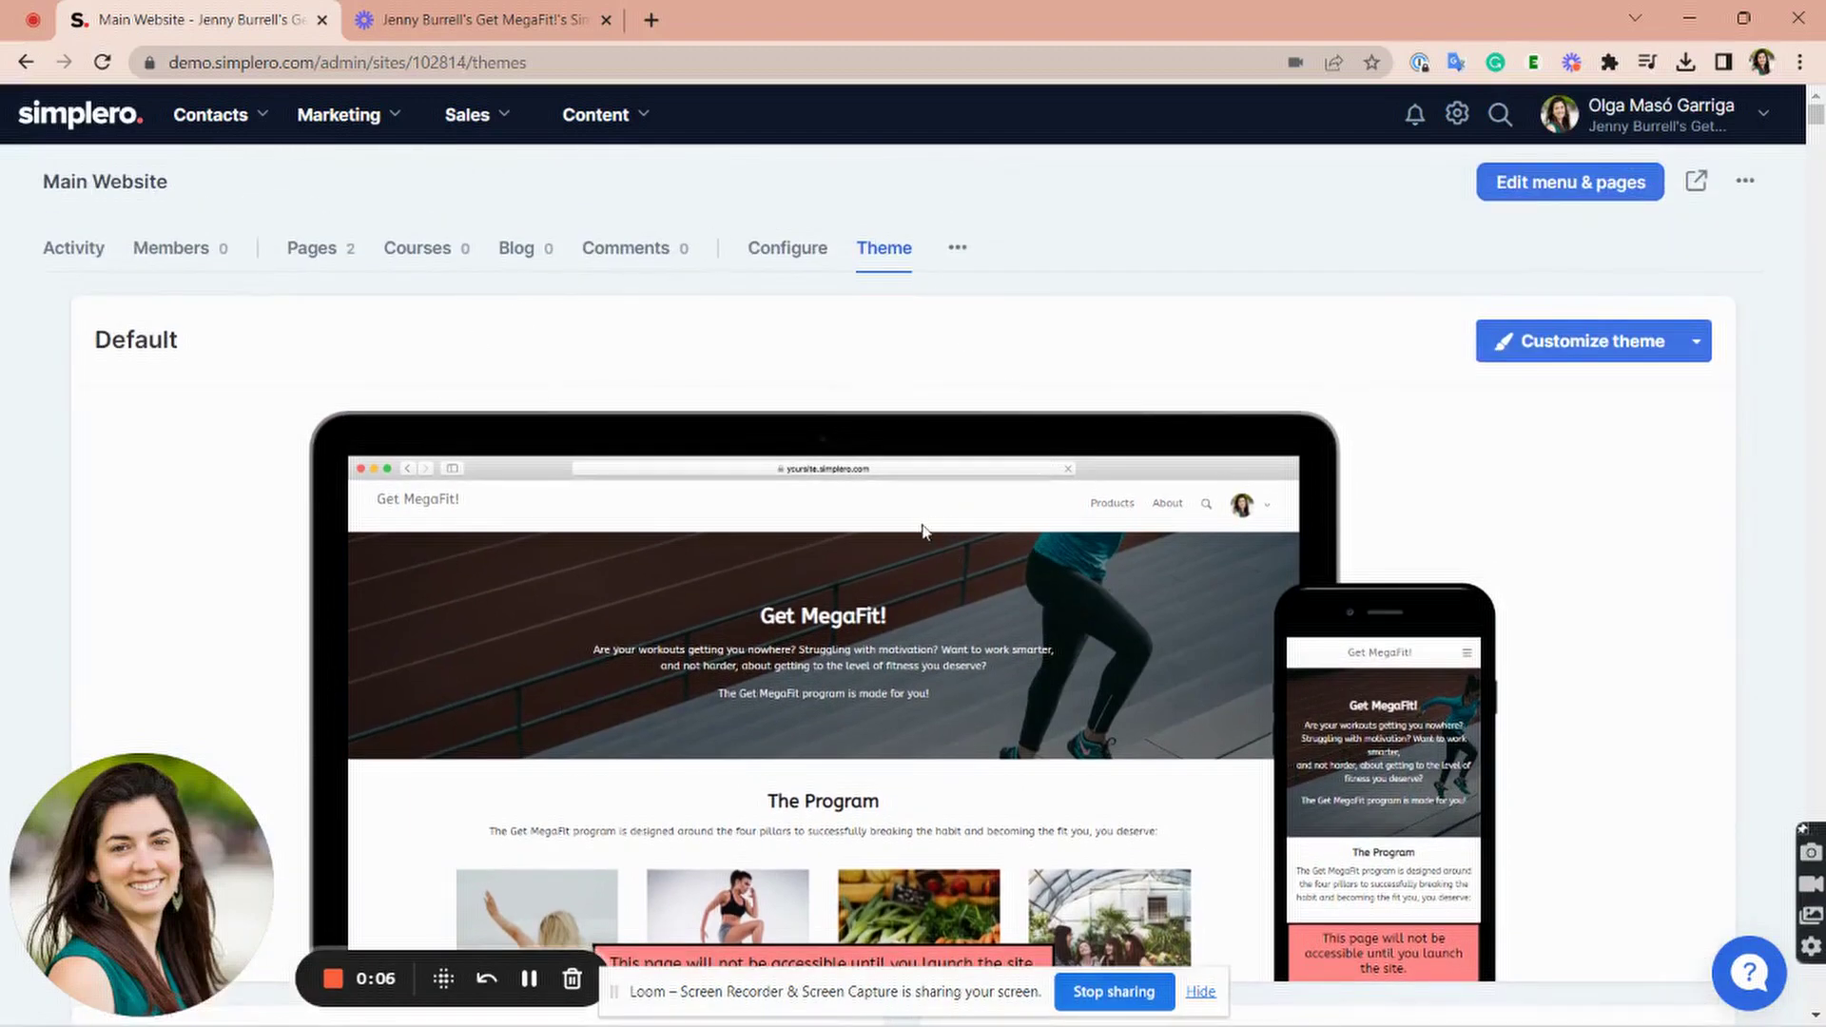
scroll(921, 530, "down", 10)
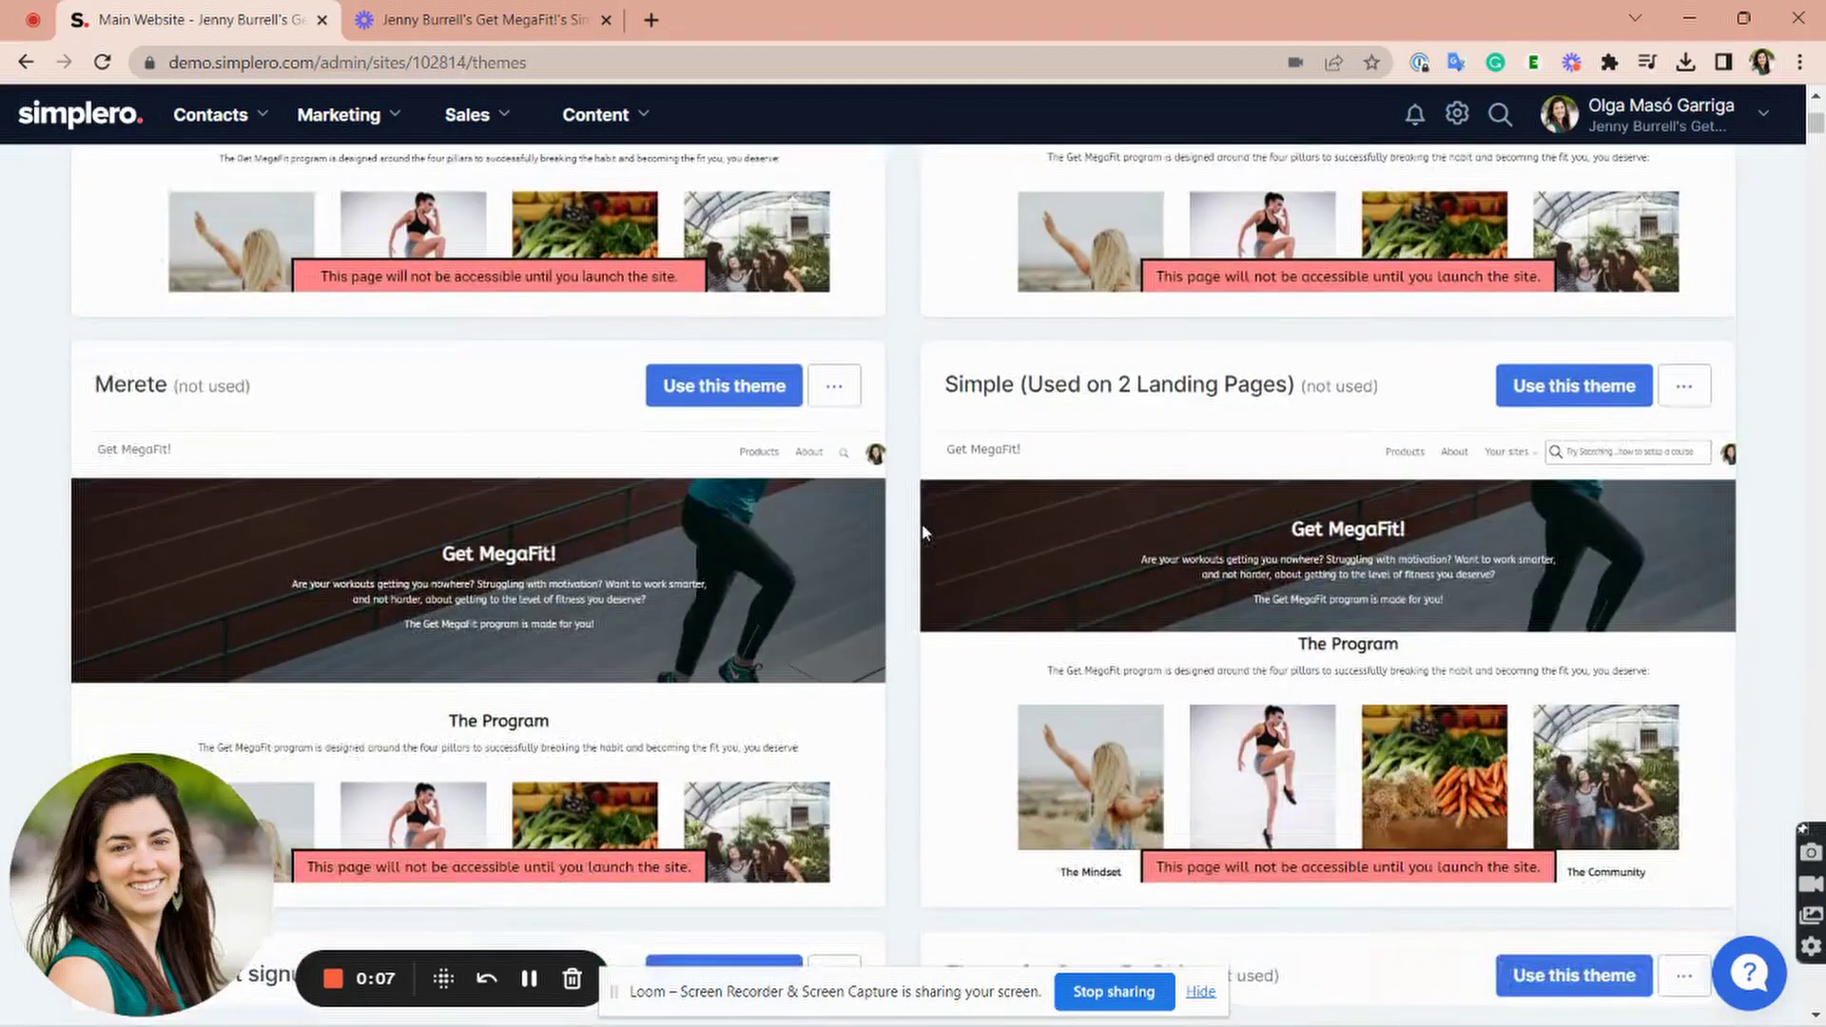
scroll(922, 530, "up", 10)
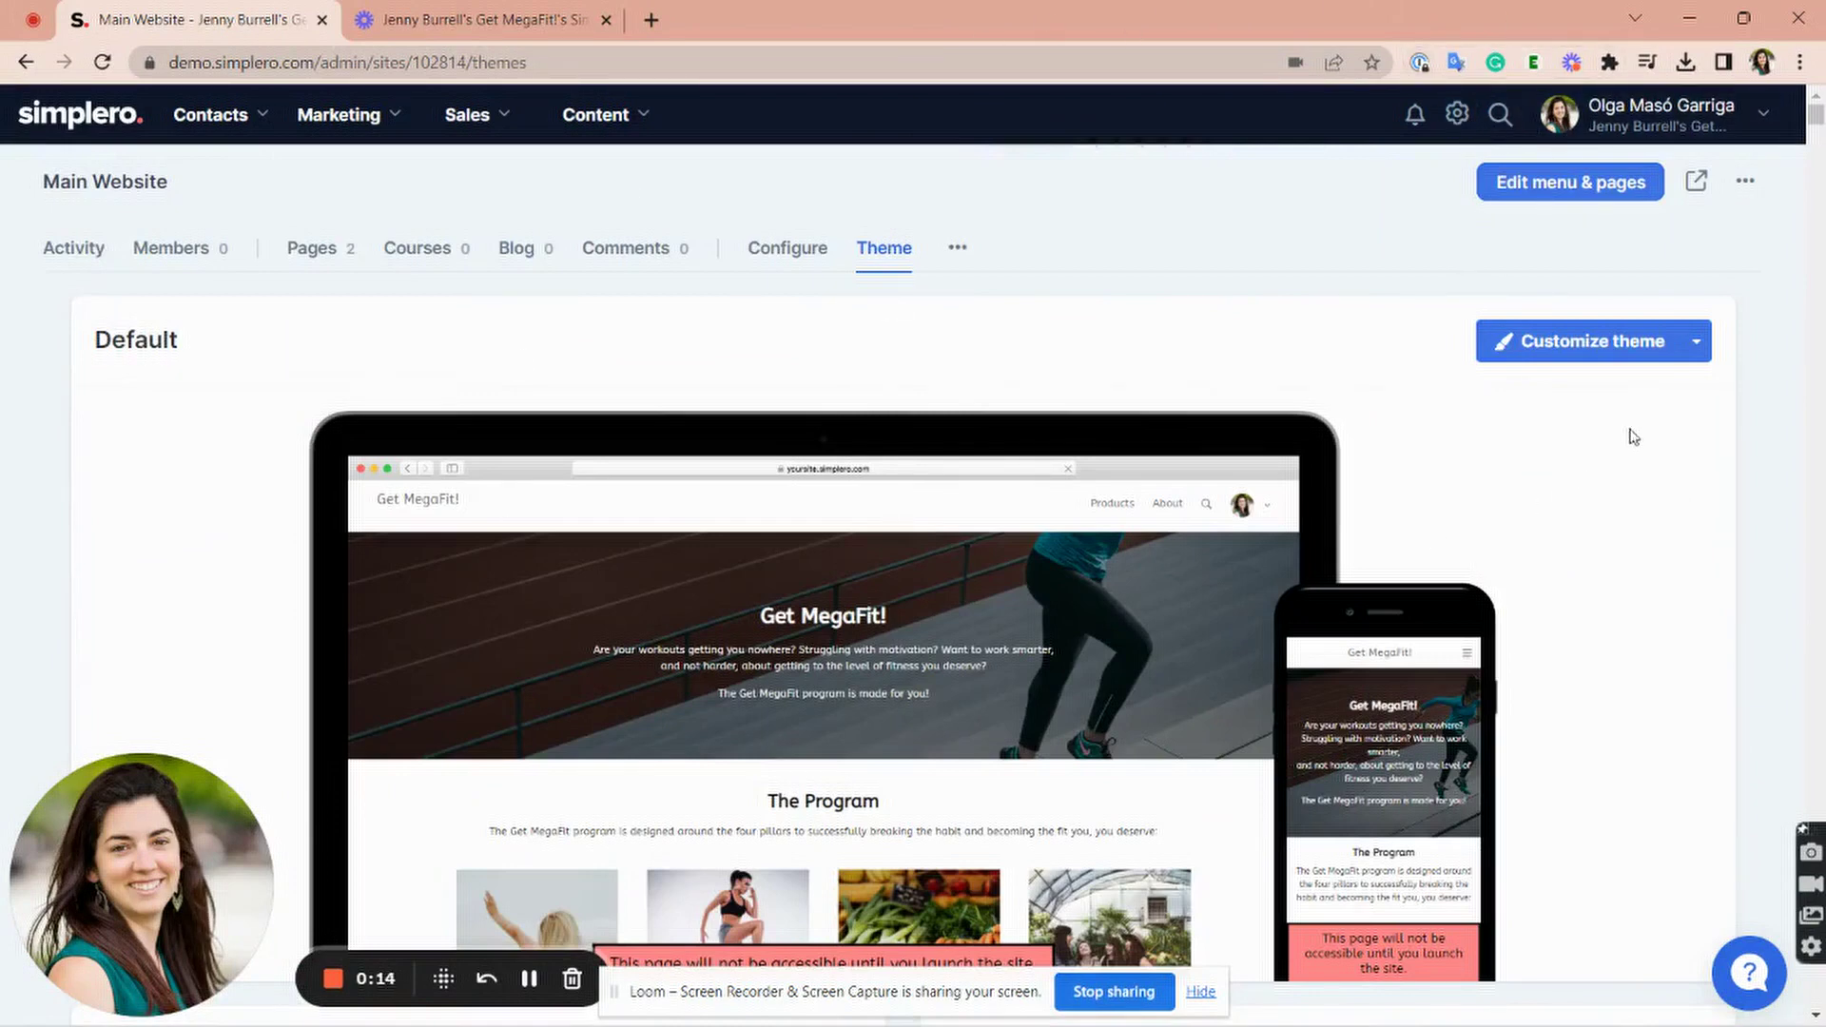
left_click(1458, 116)
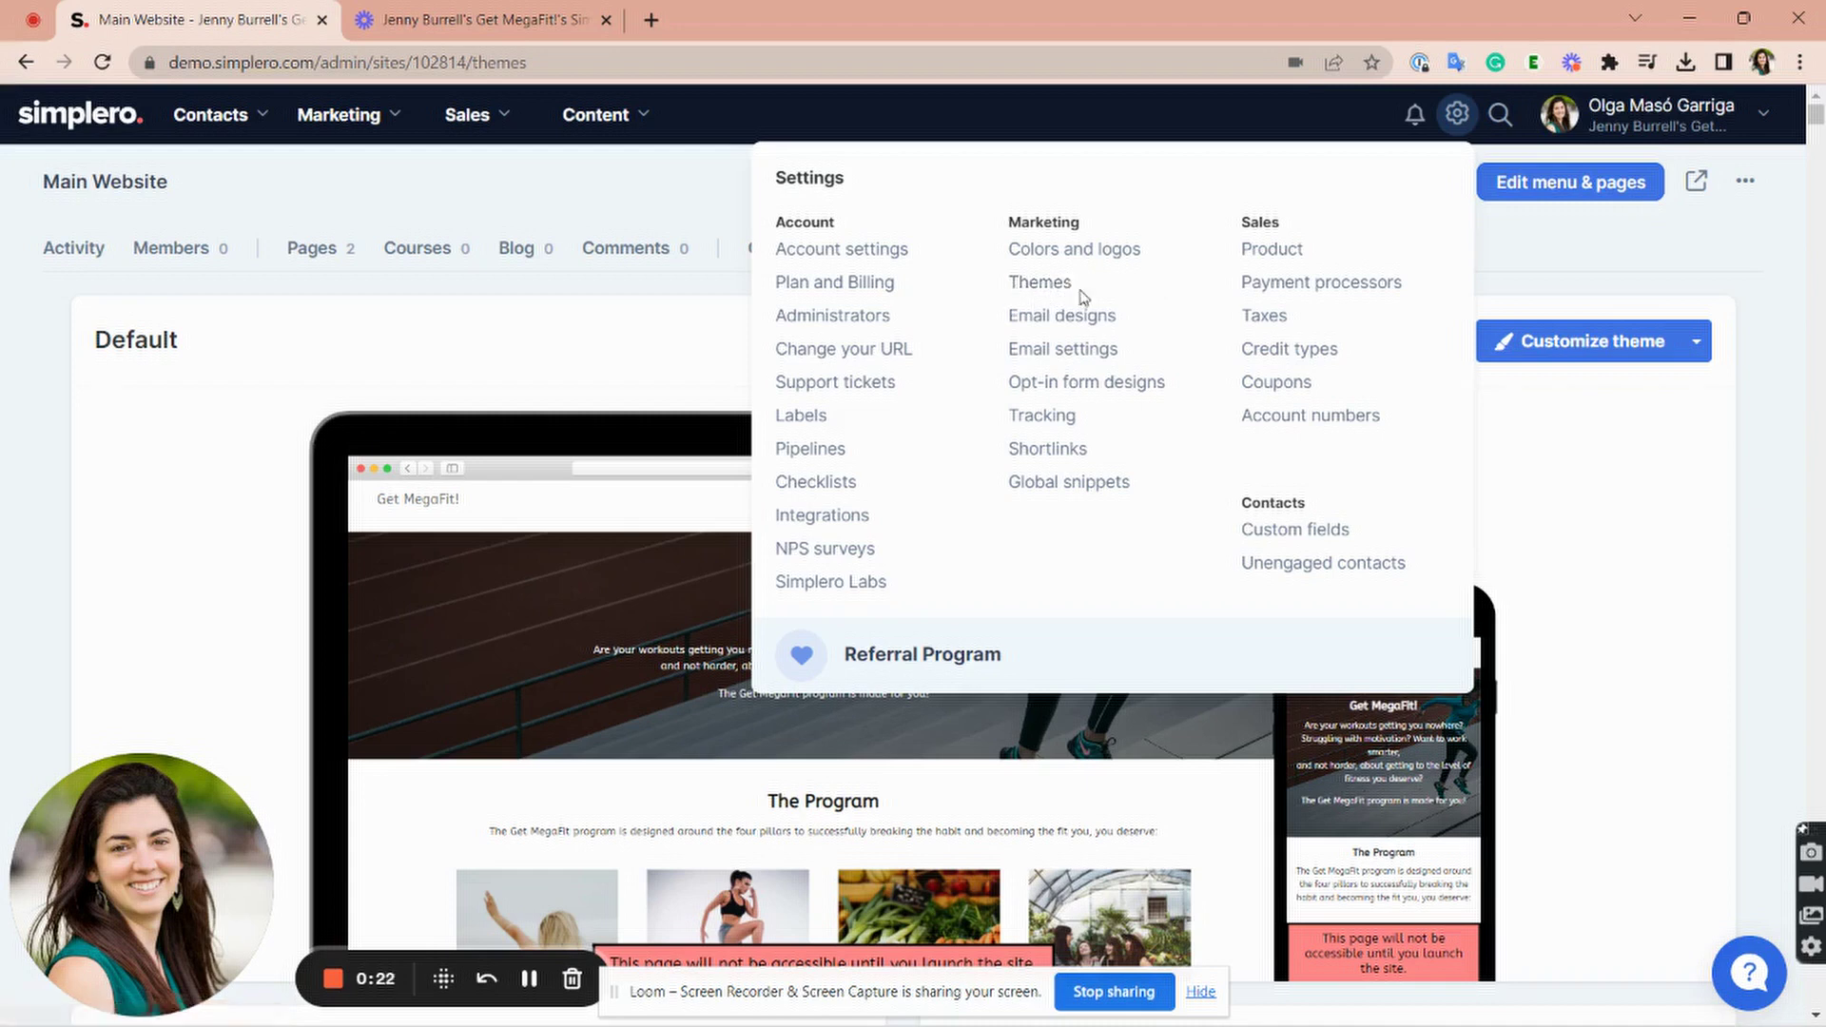
left_click(1622, 496)
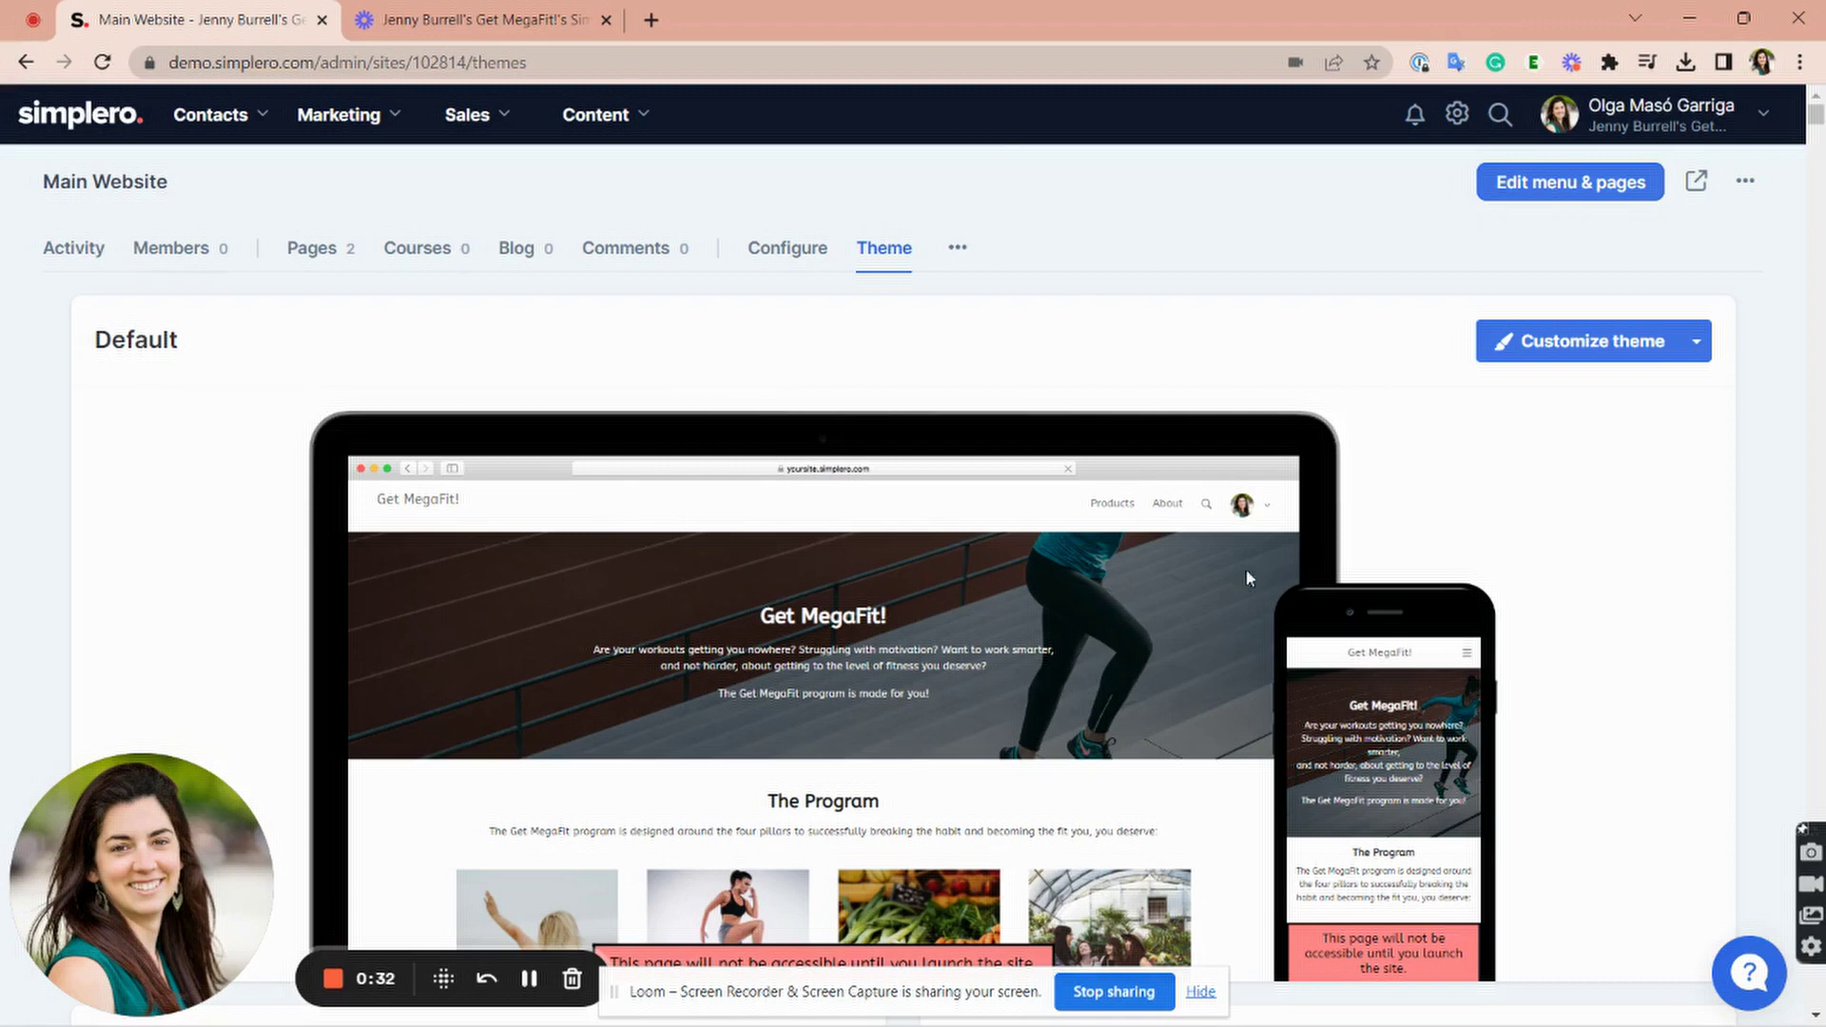
Step: Open the Default theme for customization and examine its color options for general elements, text, buttons, navigation, footer and sidebar
left_click(1552, 344)
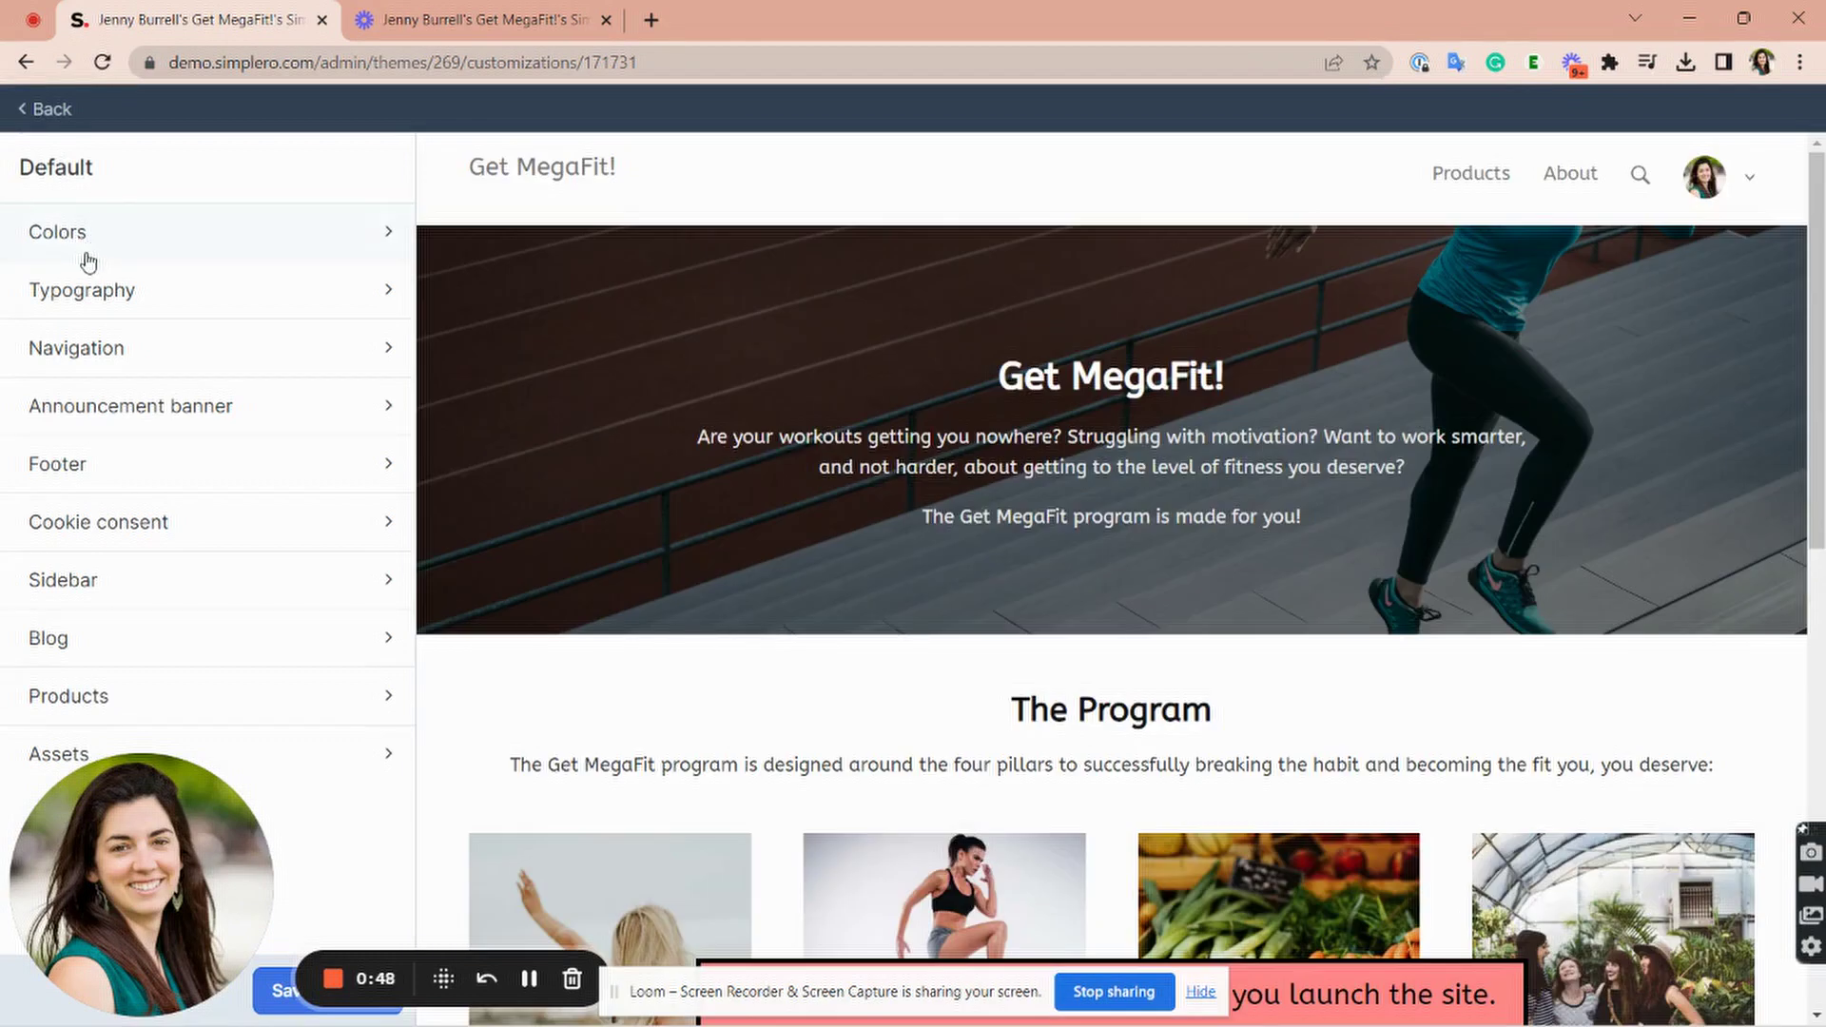
left_click(193, 242)
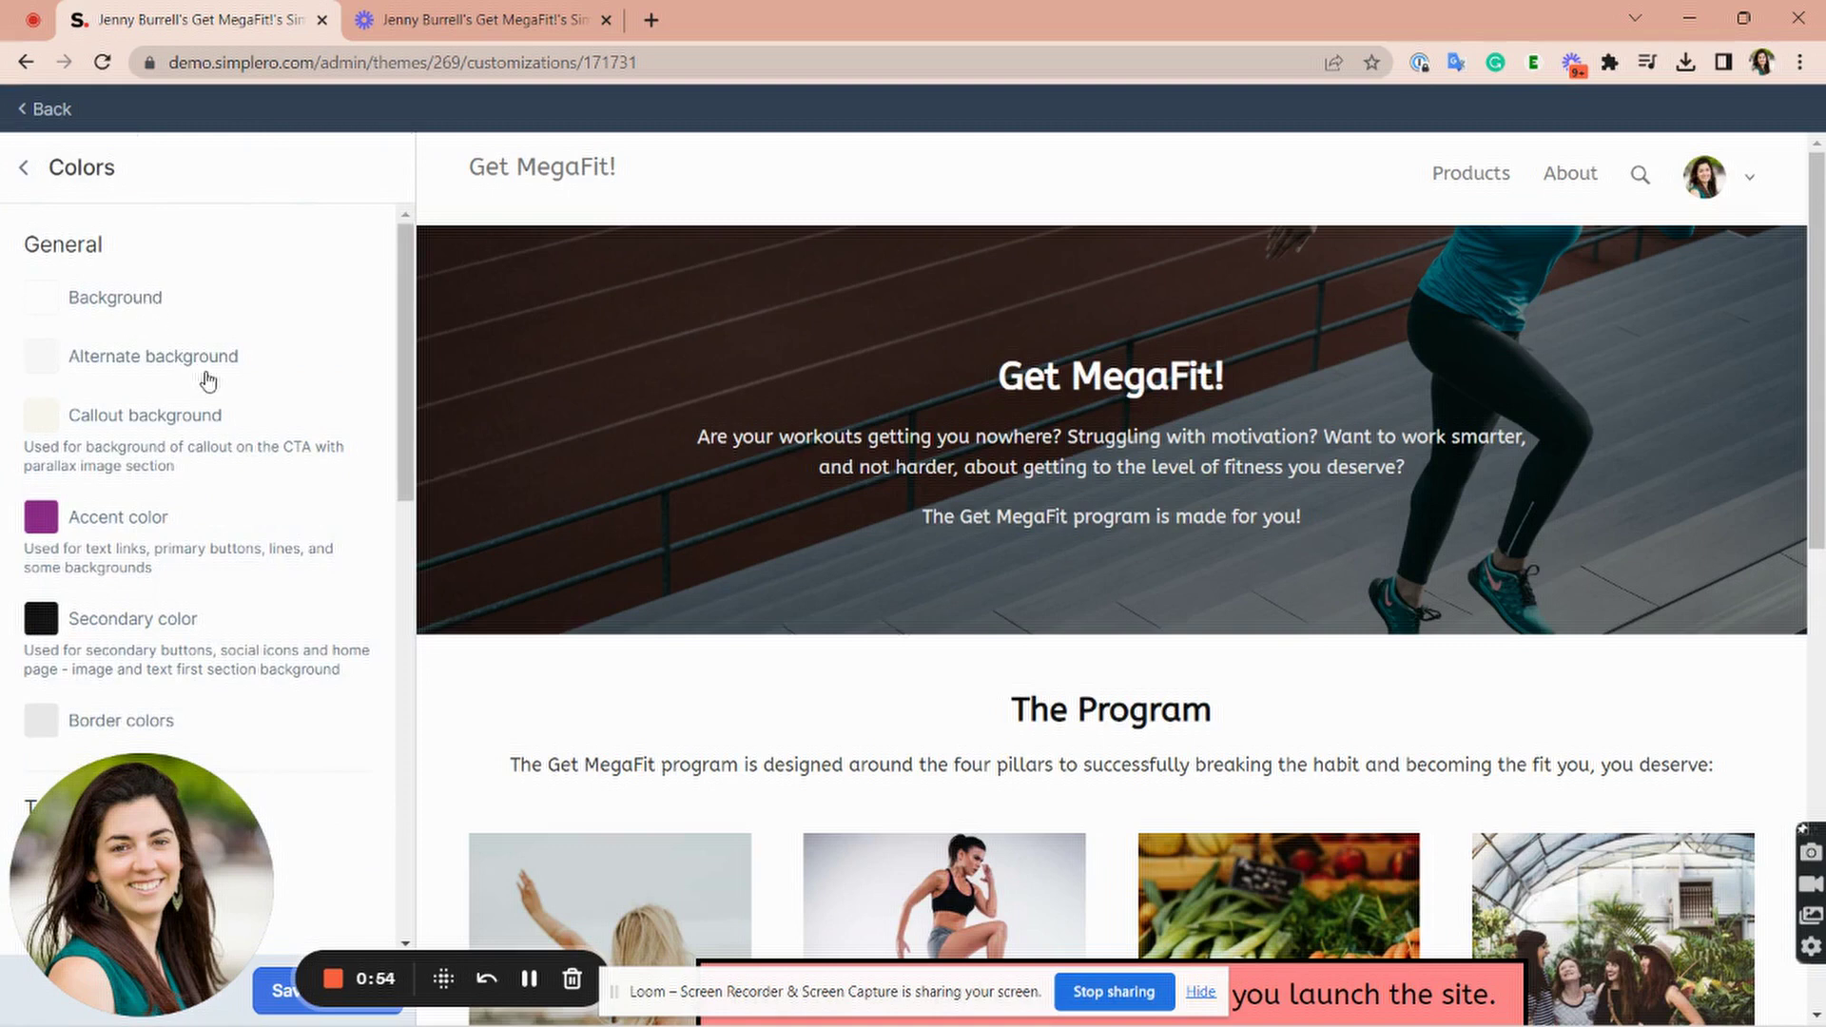
scroll(205, 379, "down", 2)
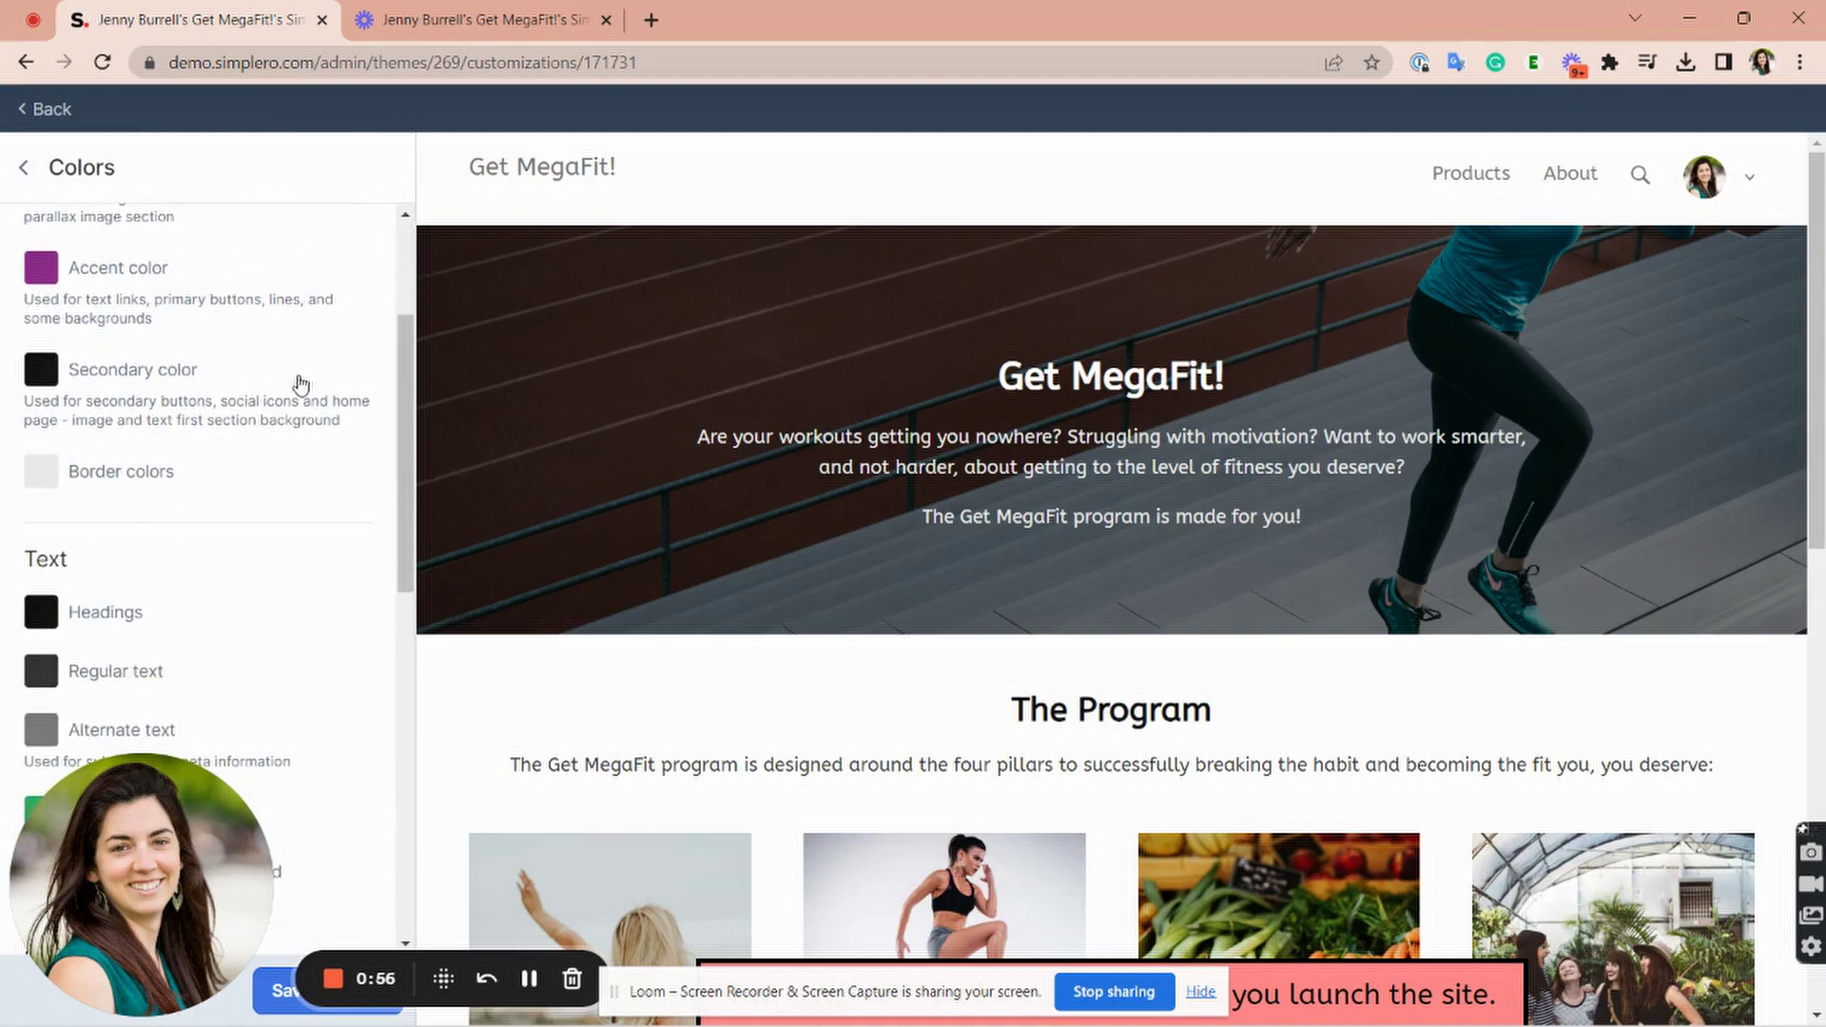
scroll(314, 350, "down", 3)
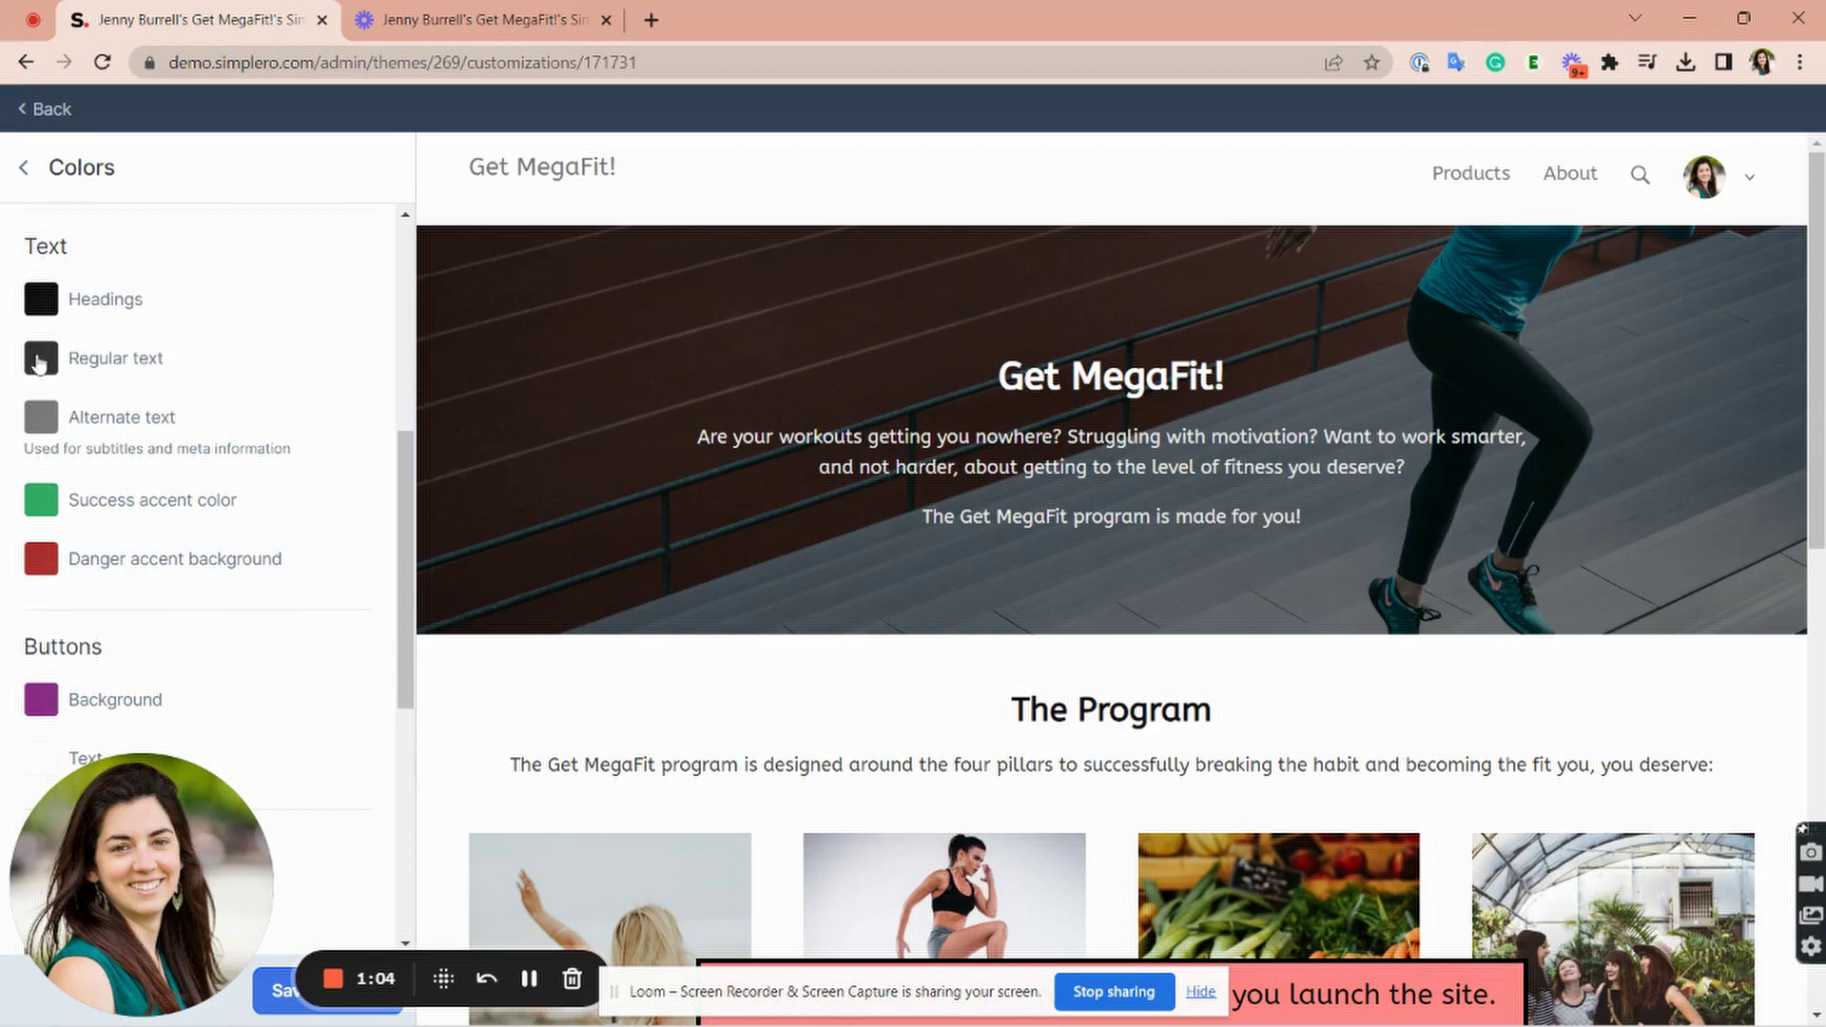
scroll(122, 334, "down", 1)
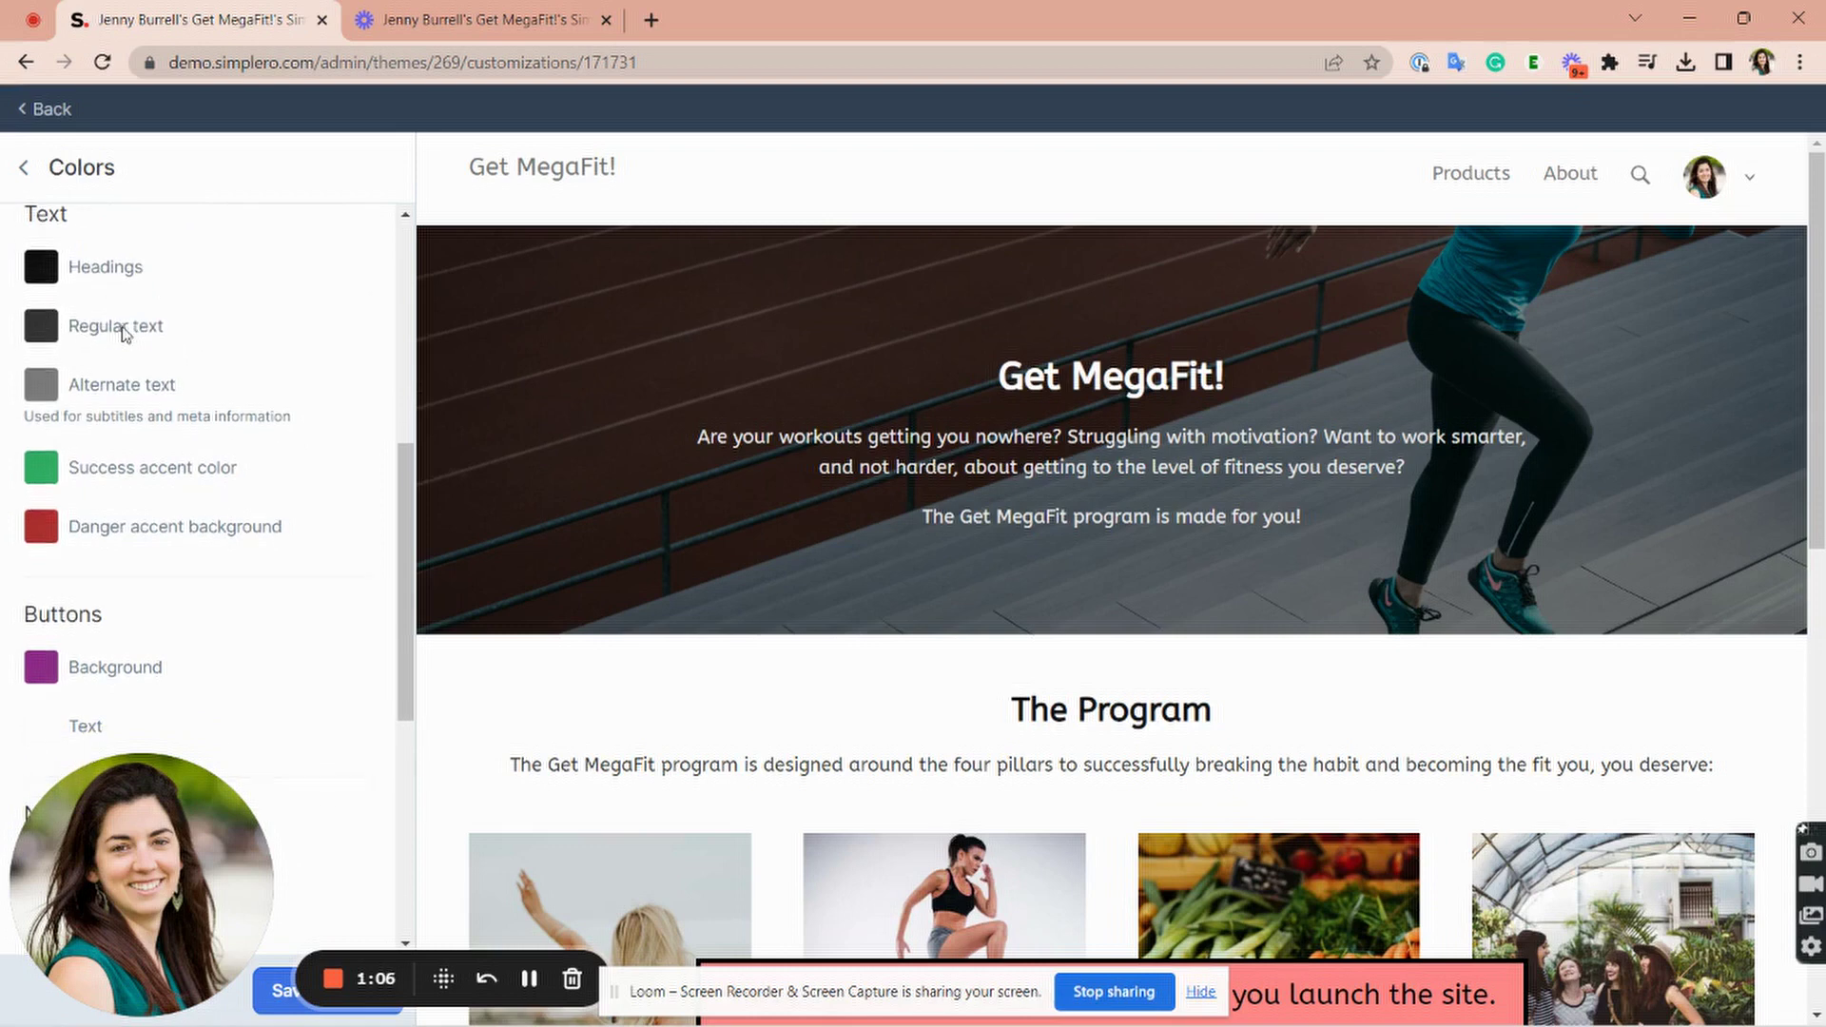
scroll(179, 571, "down", 3)
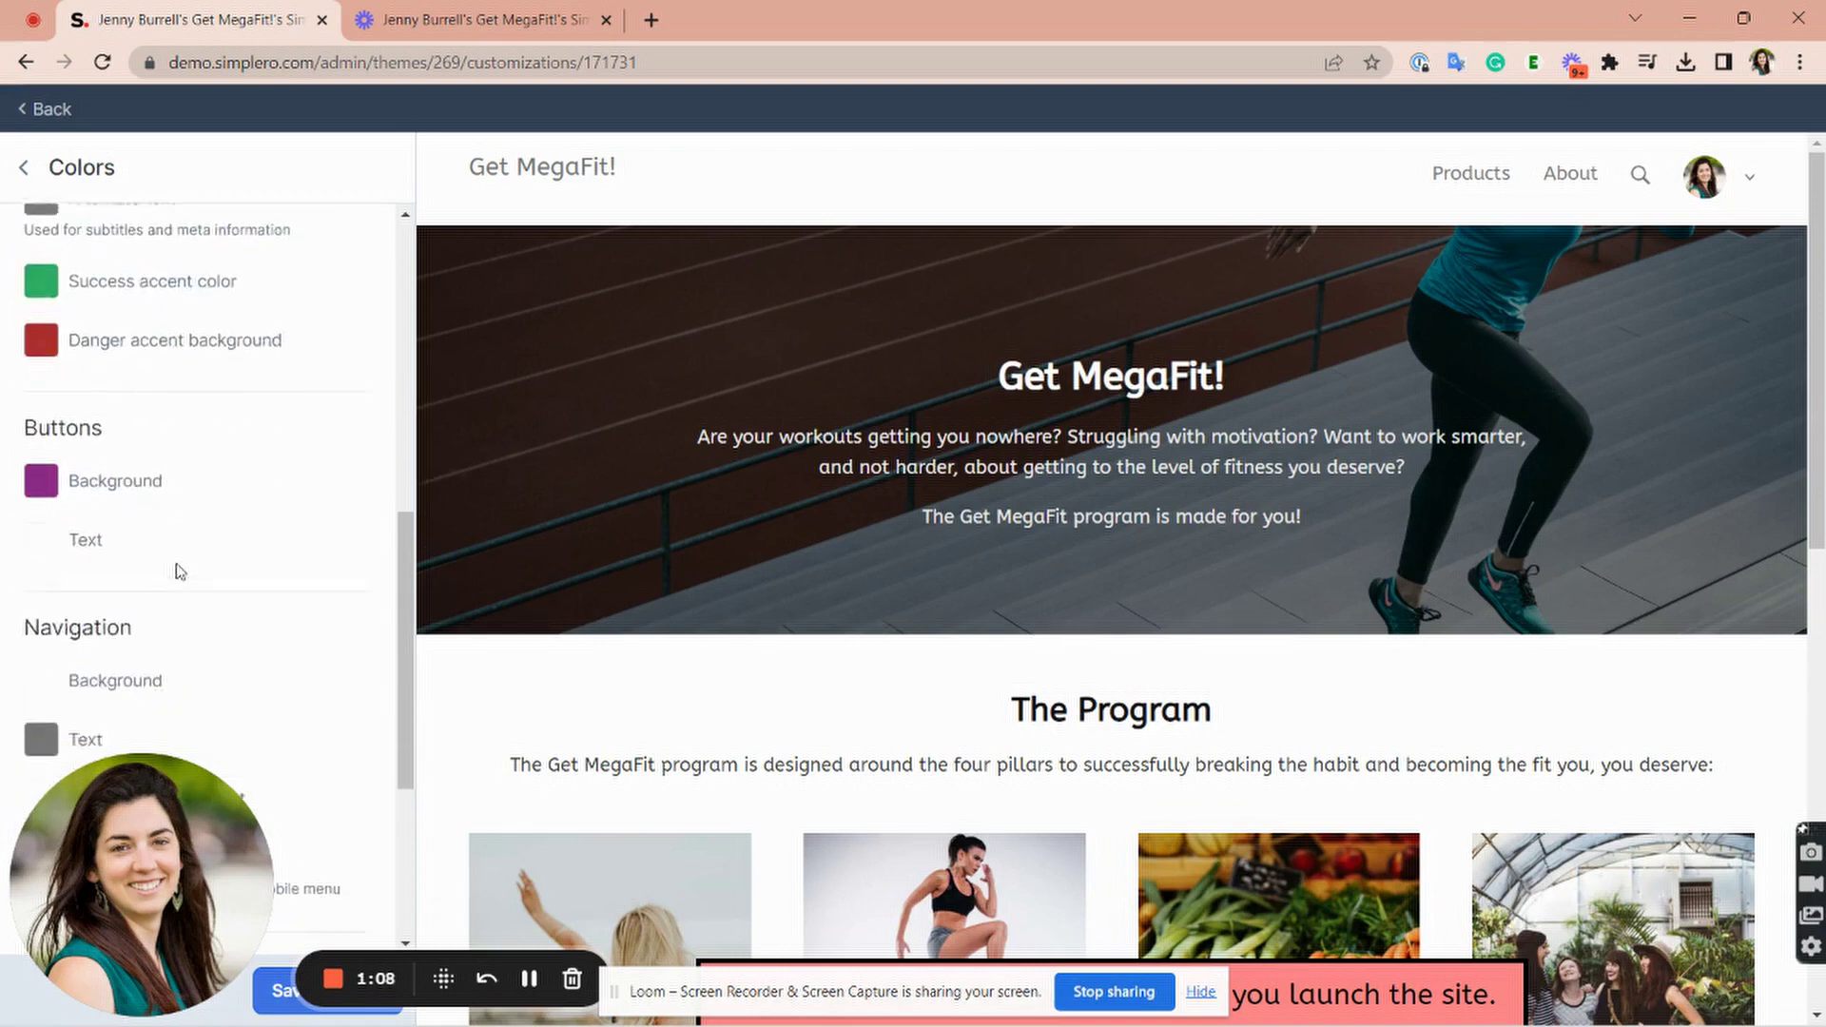
scroll(236, 539, "down", 2)
scroll(236, 539, "down", 2)
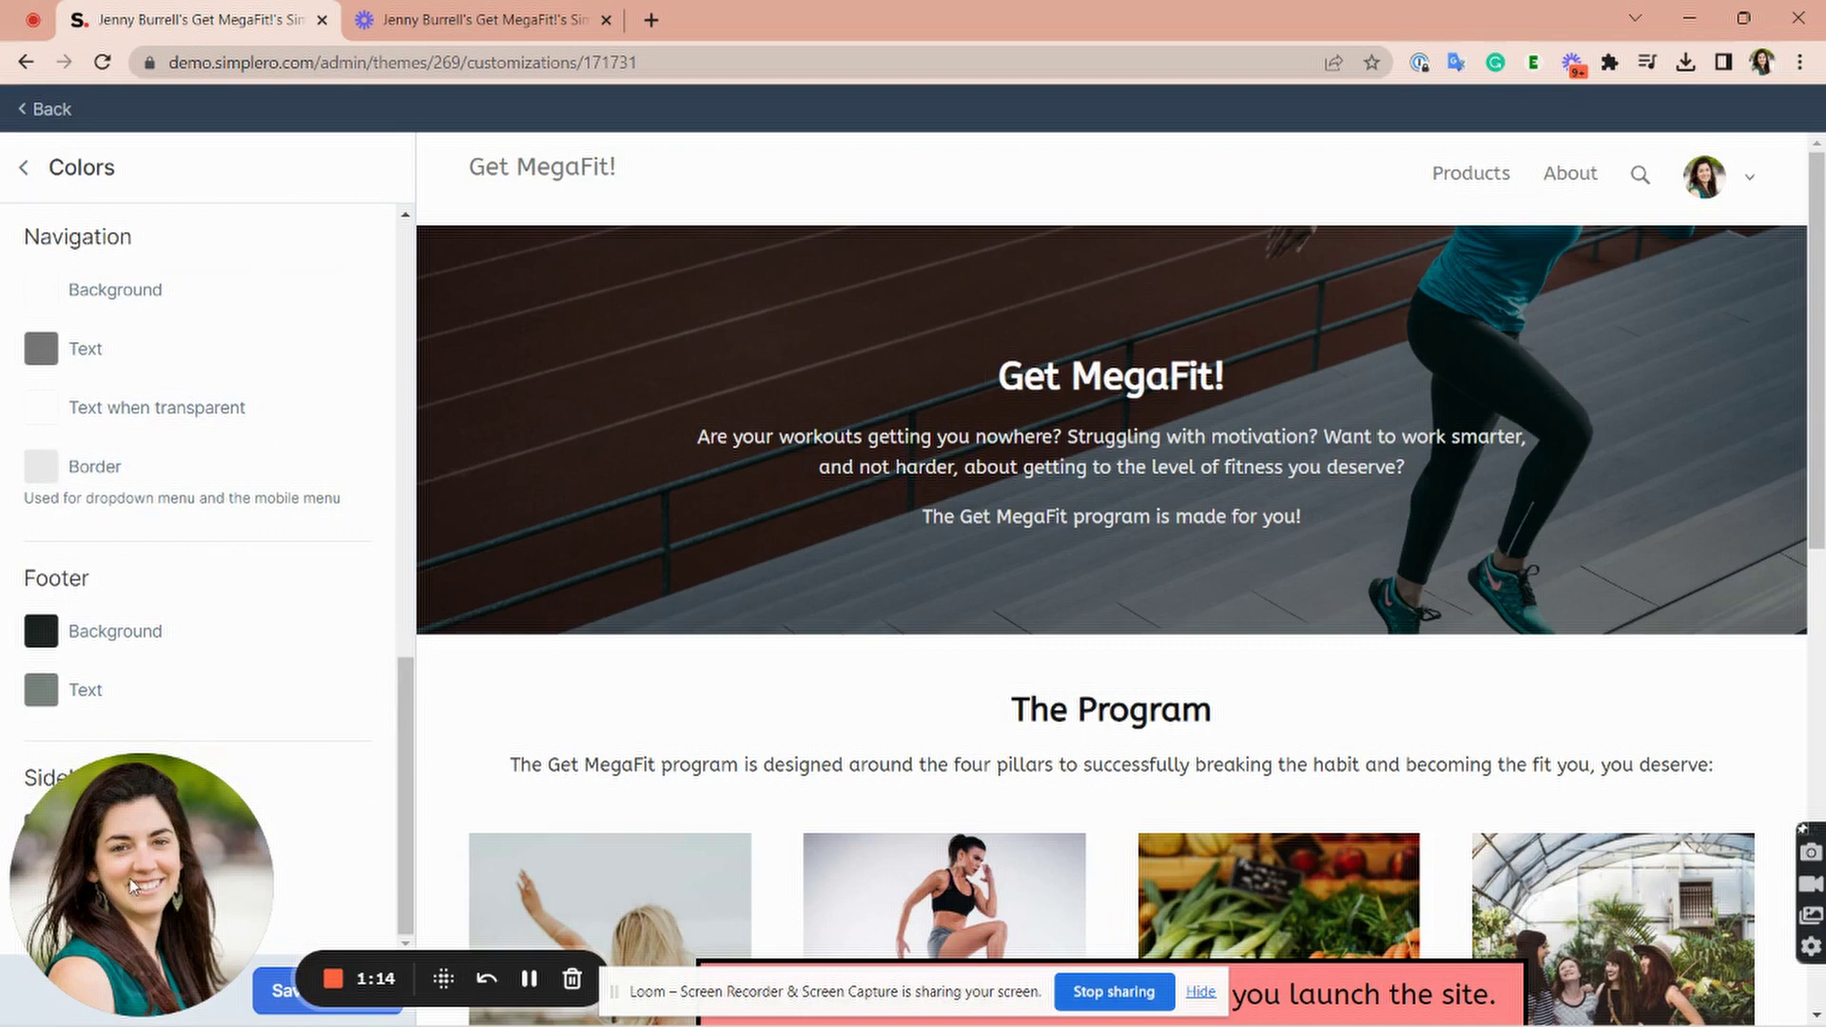
left_click_drag(48, 885, 1334, 881)
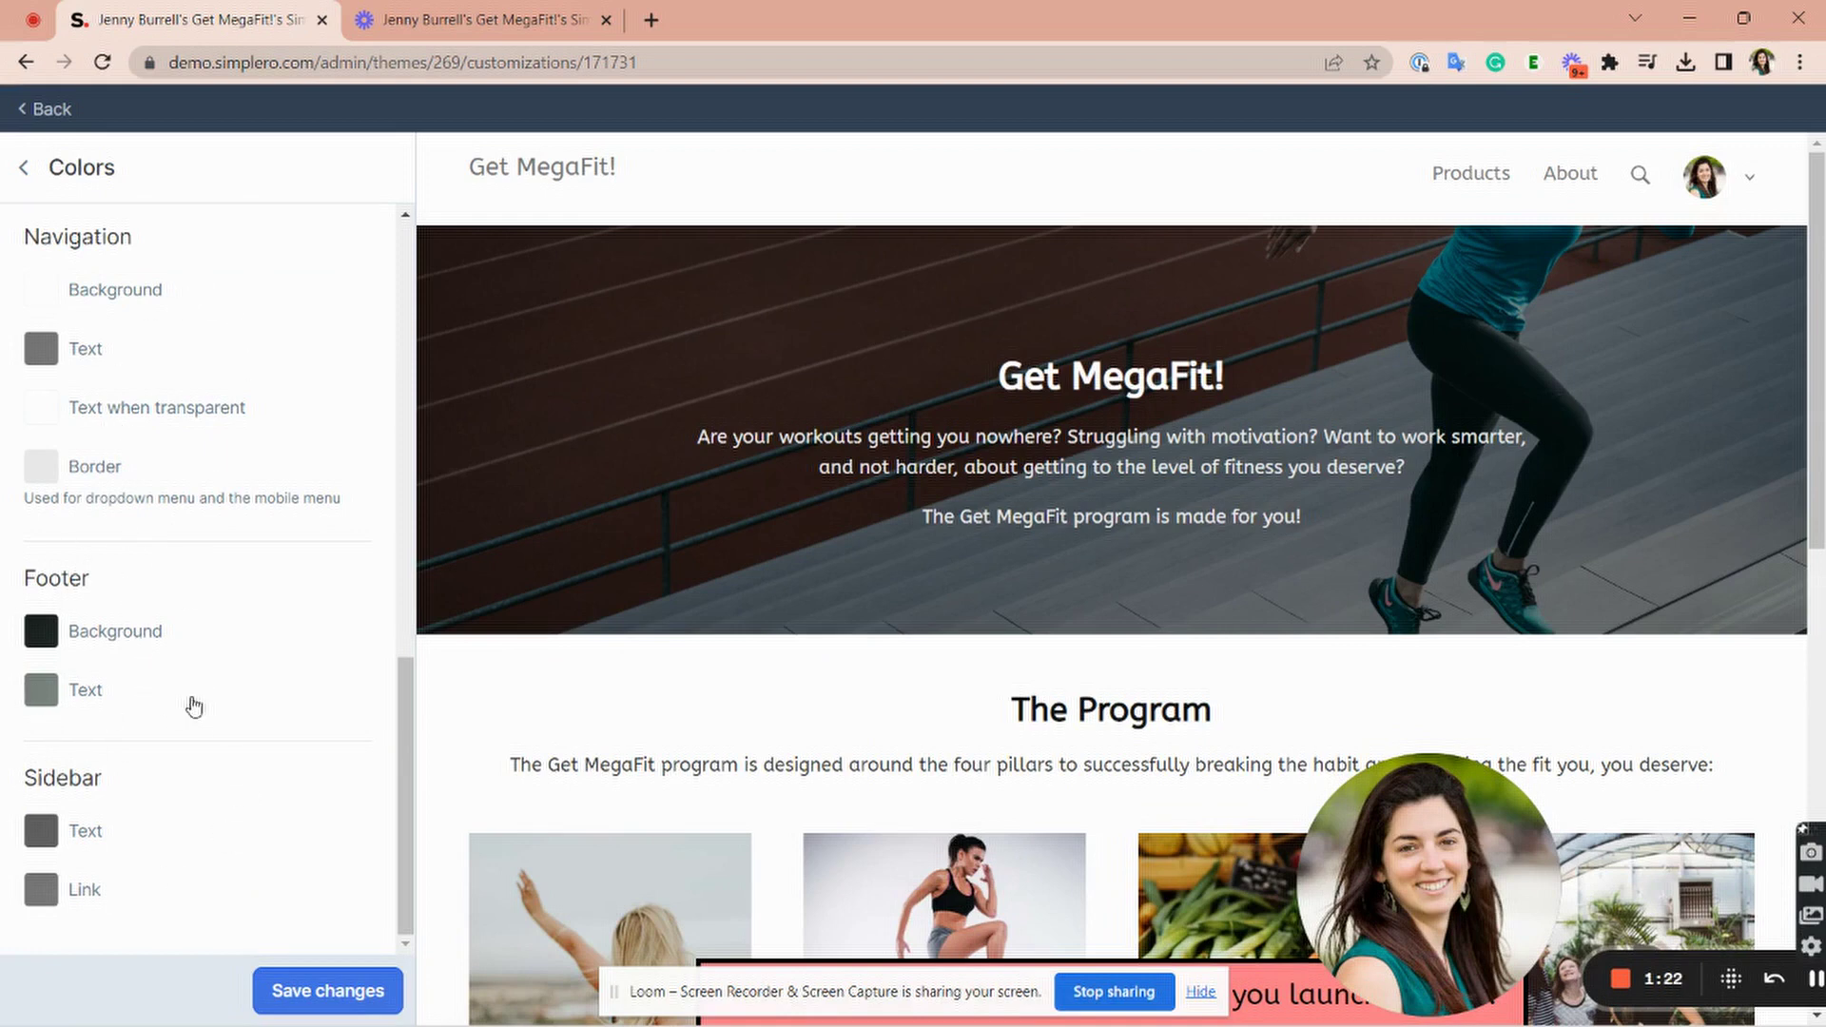
scroll(191, 705, "up", 10)
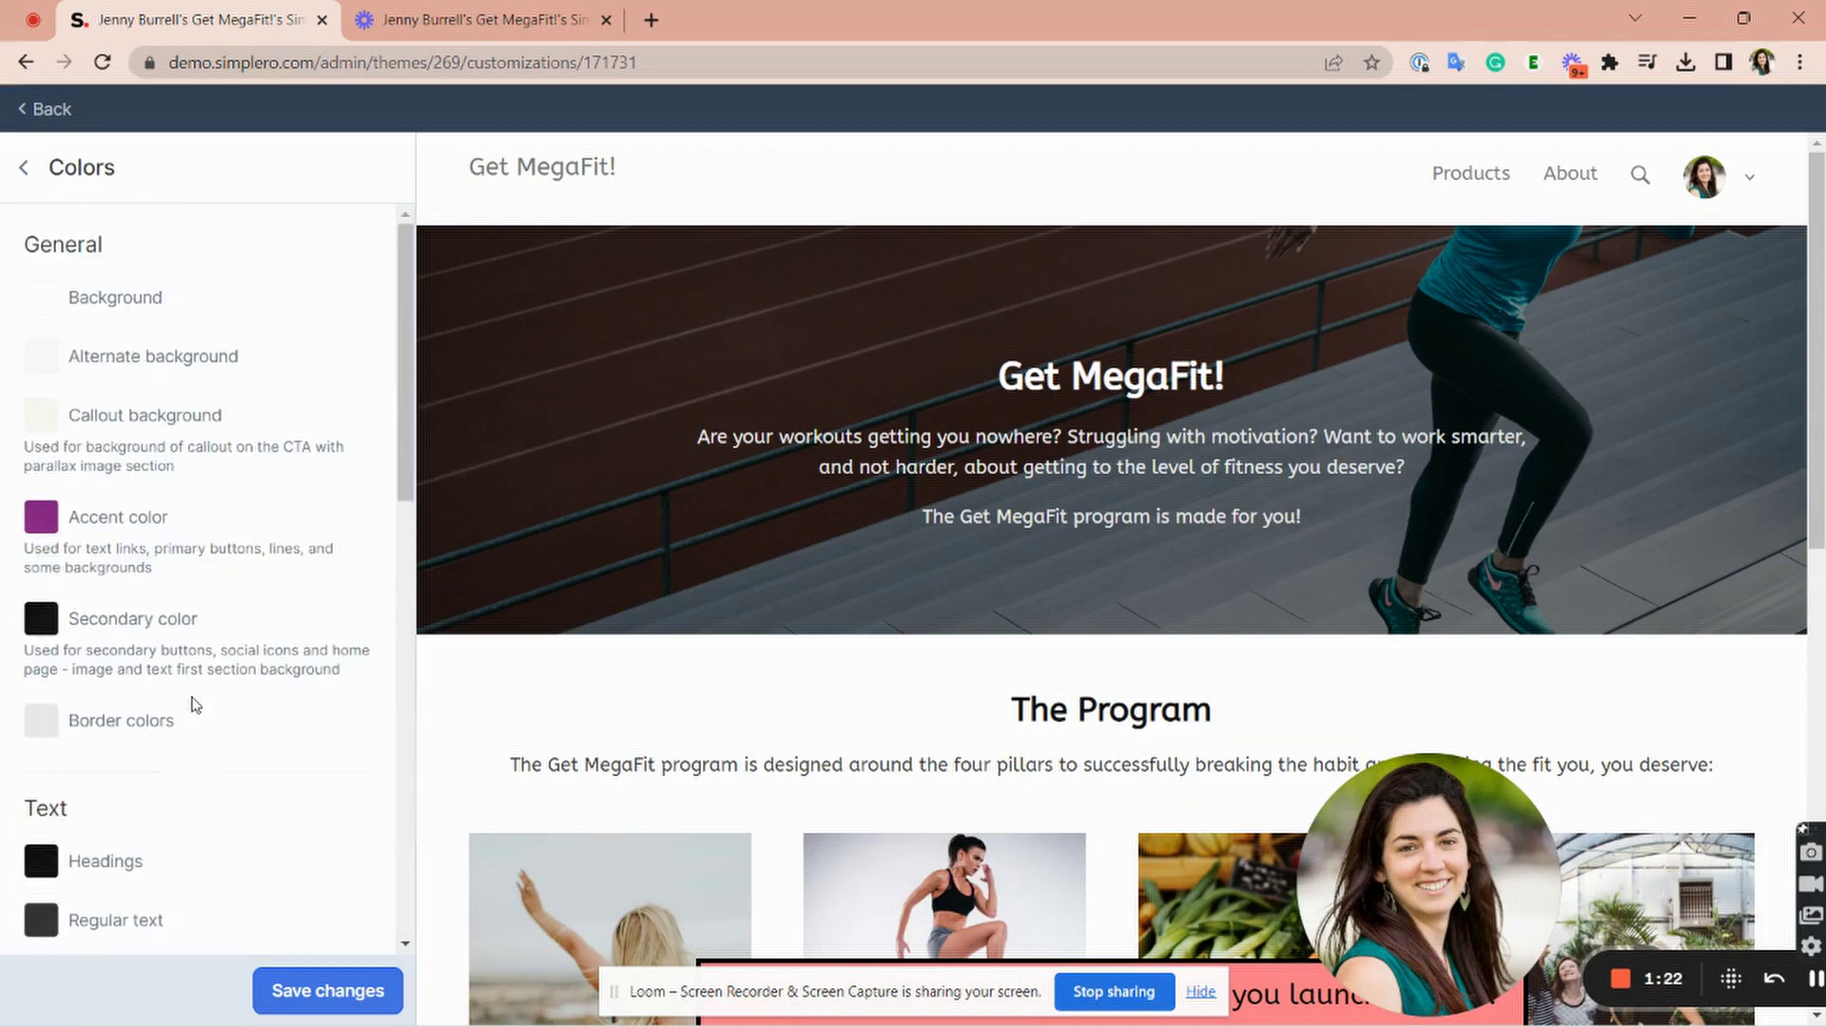
Step: Leave the color options and check the theme's typography settings for headings and body text
left_click(23, 178)
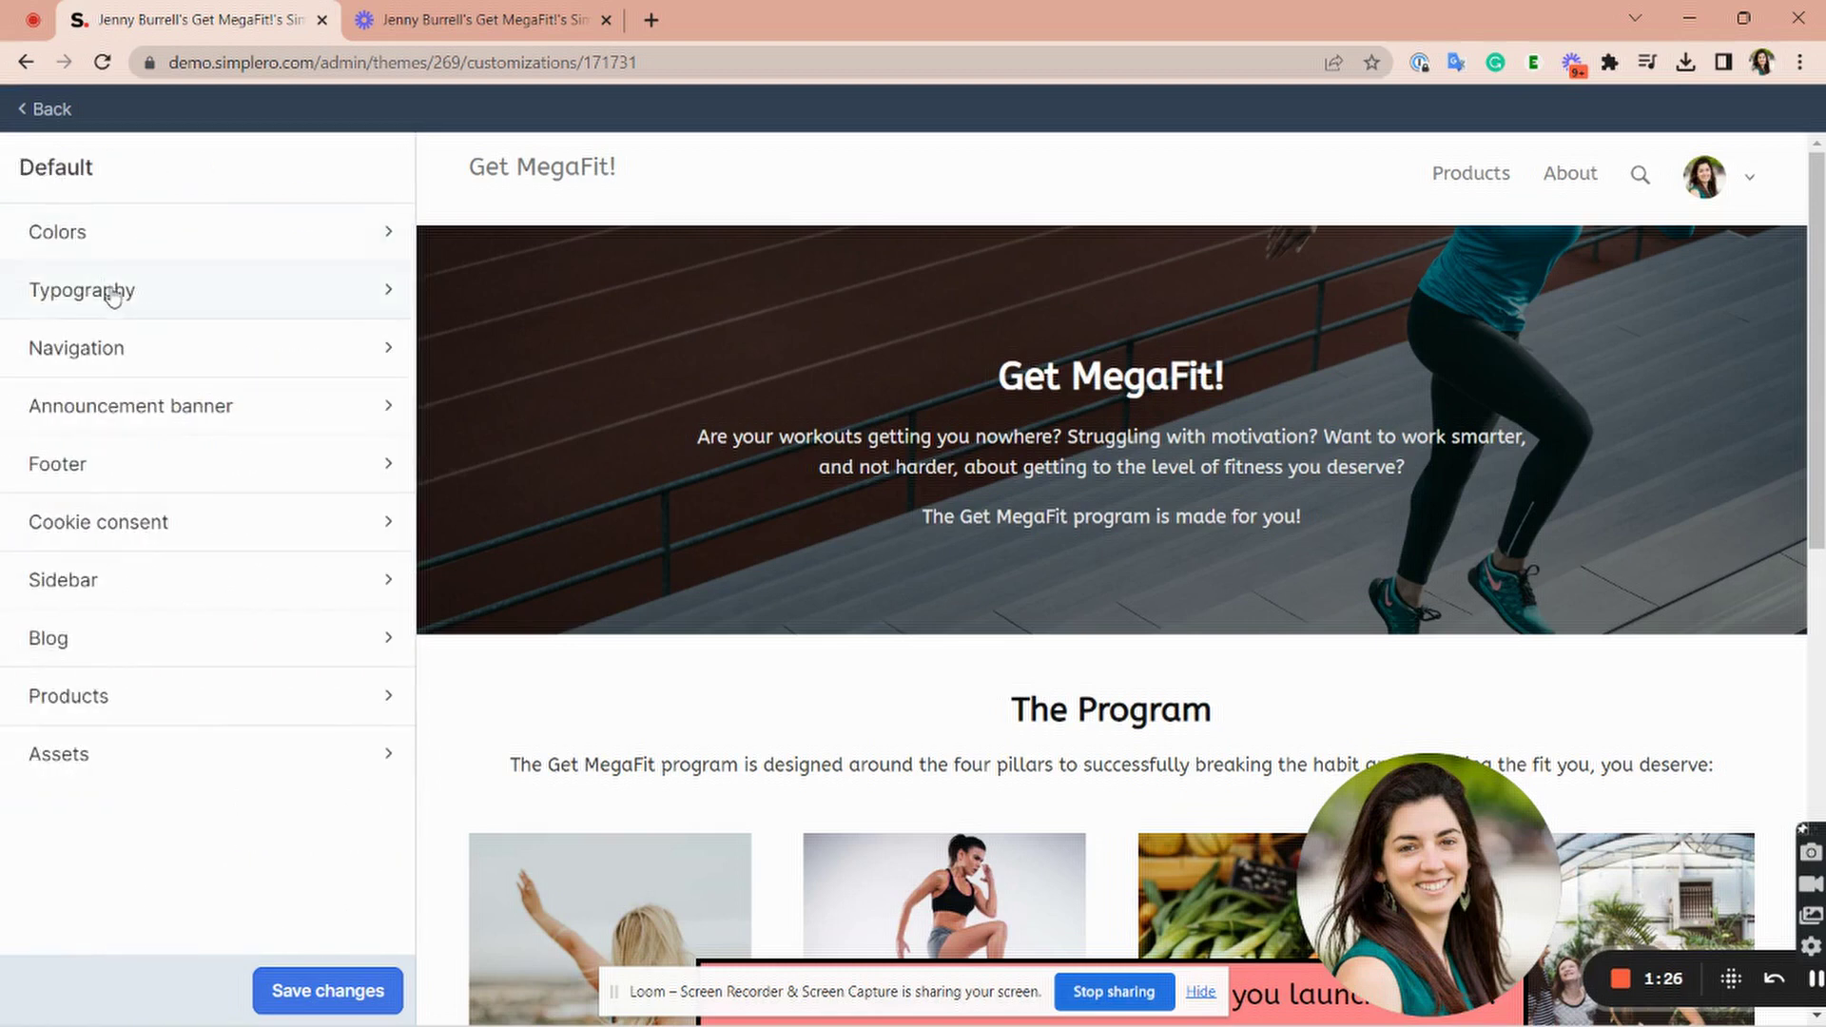
left_click(111, 290)
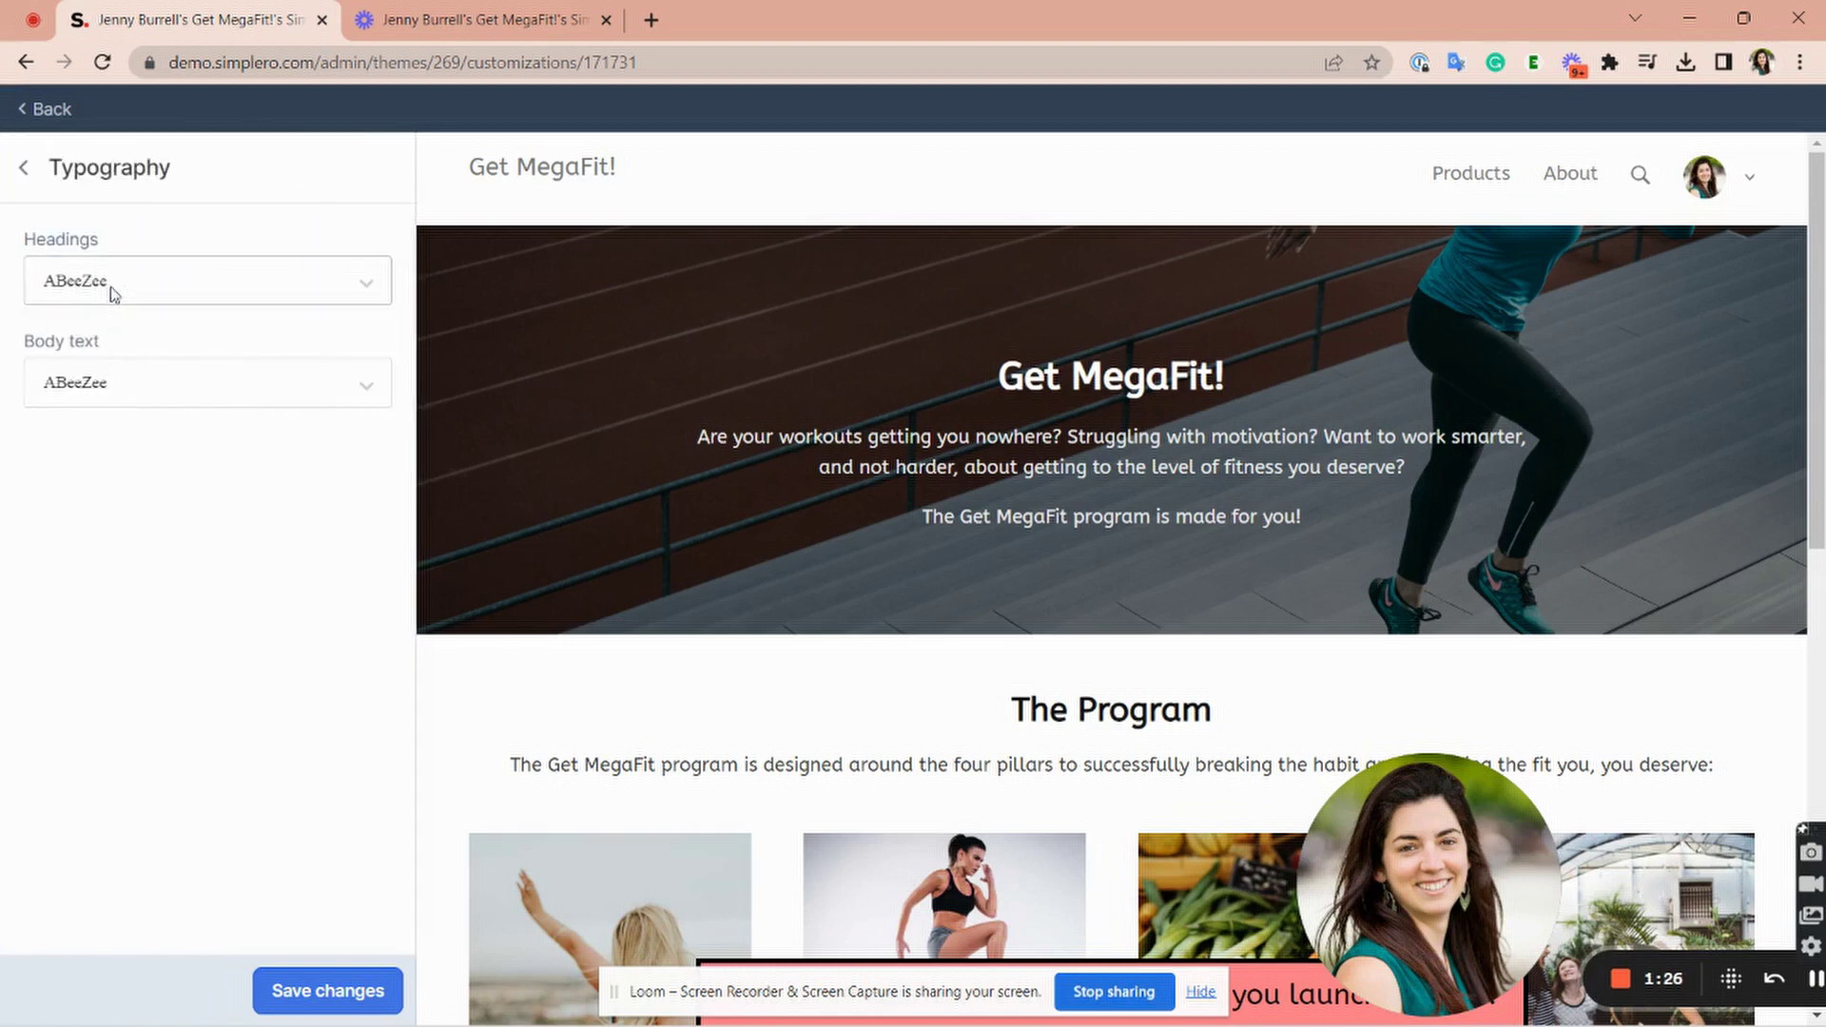
left_click(24, 169)
Step: Examine the theme's navigation settings for menu location, header appearance, logo images, favicon, header options and call to action
left_click(123, 344)
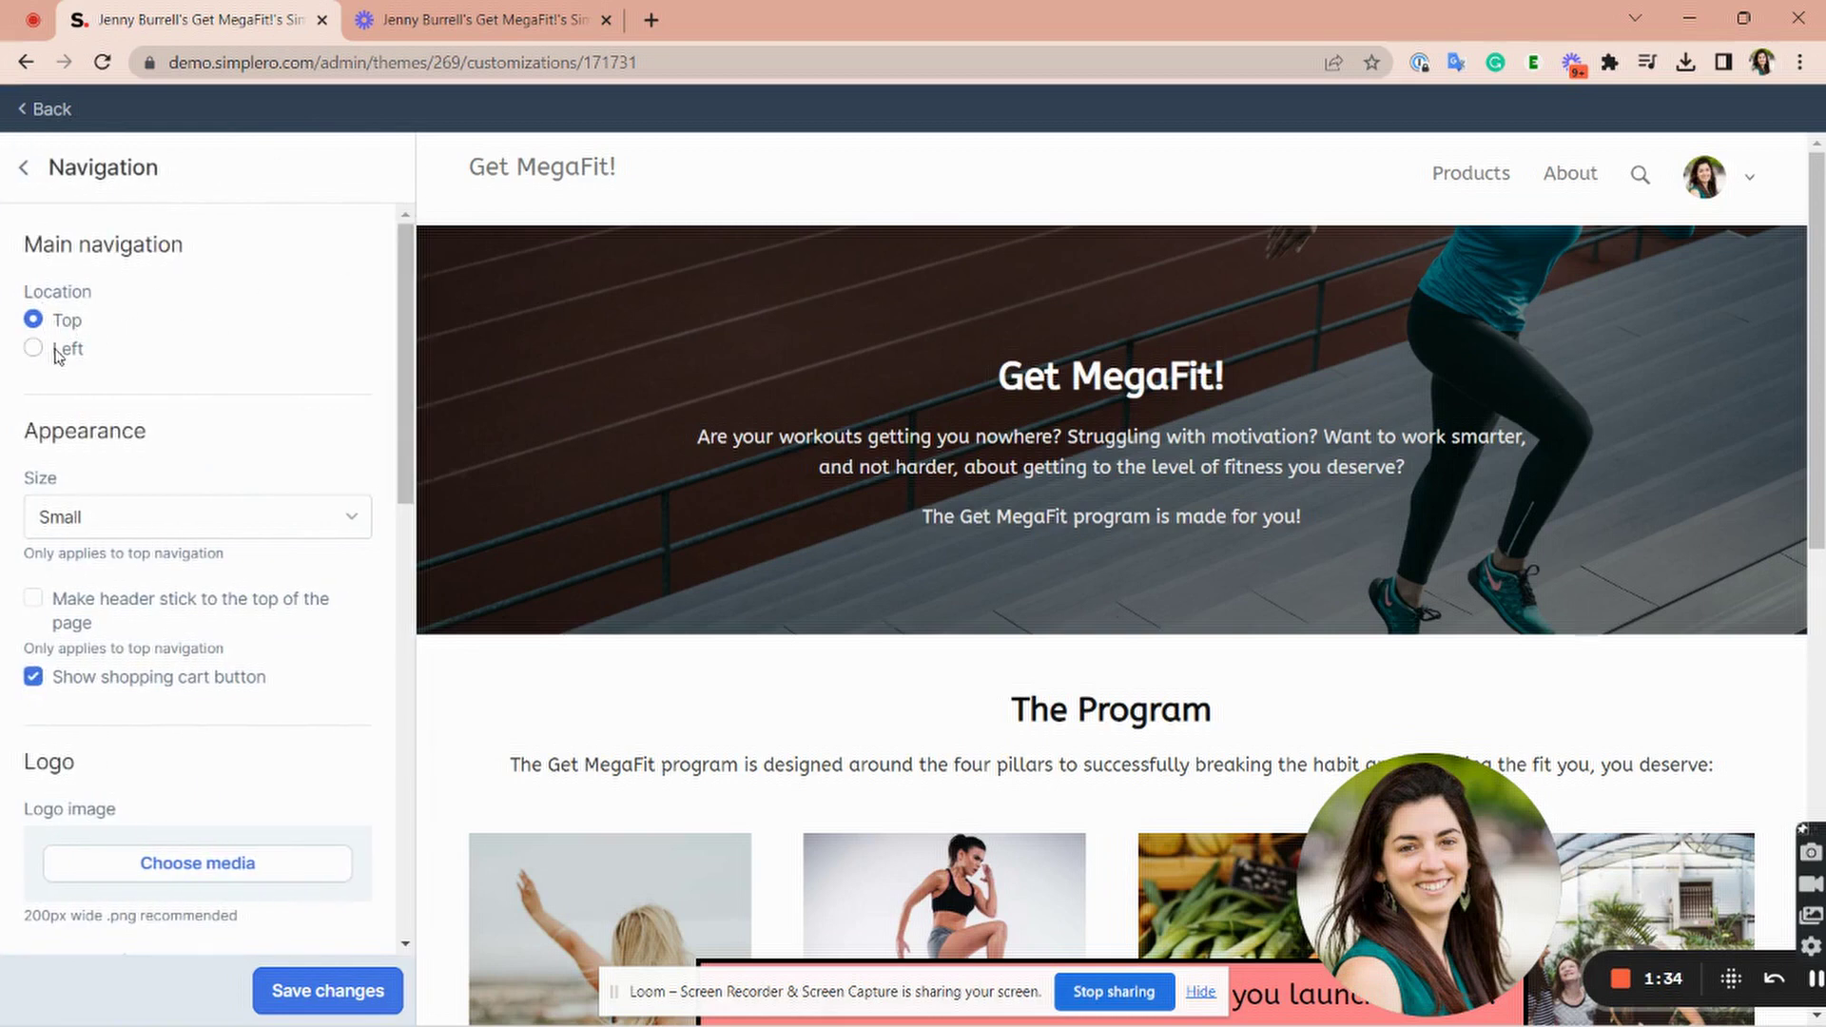
scroll(57, 356, "down", 1)
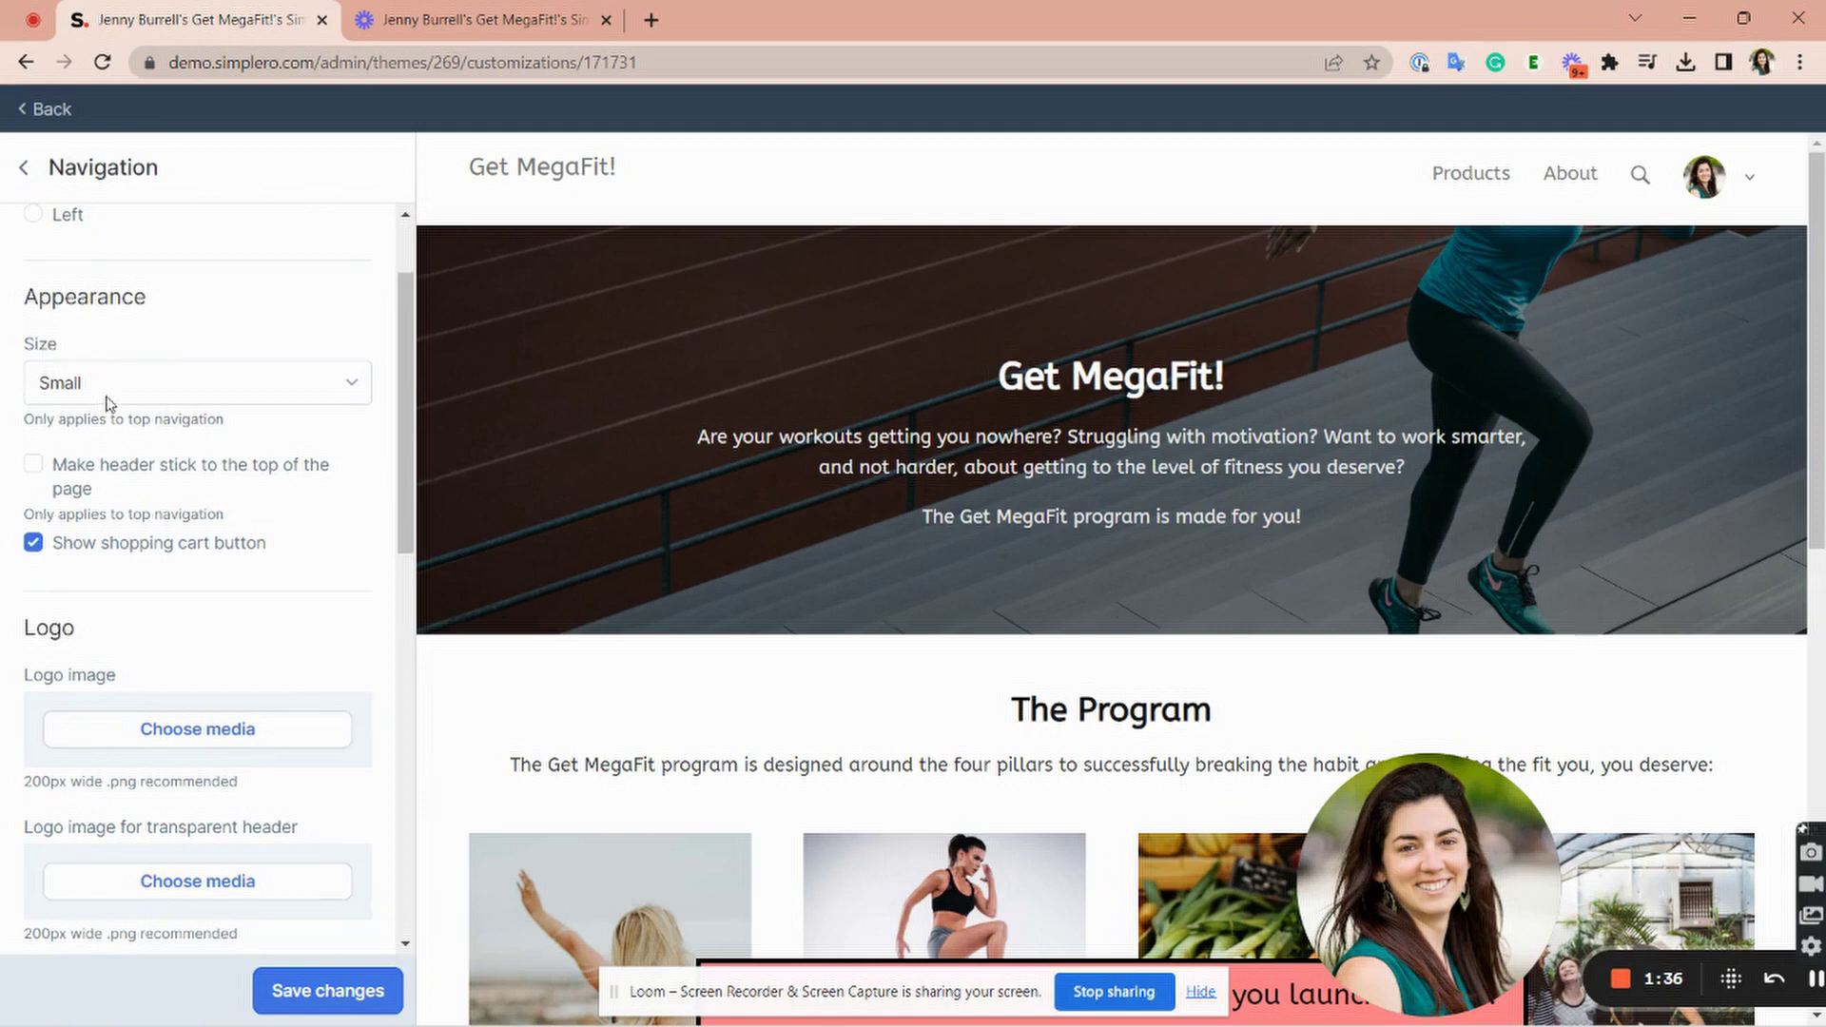
scroll(88, 480, "down", 1)
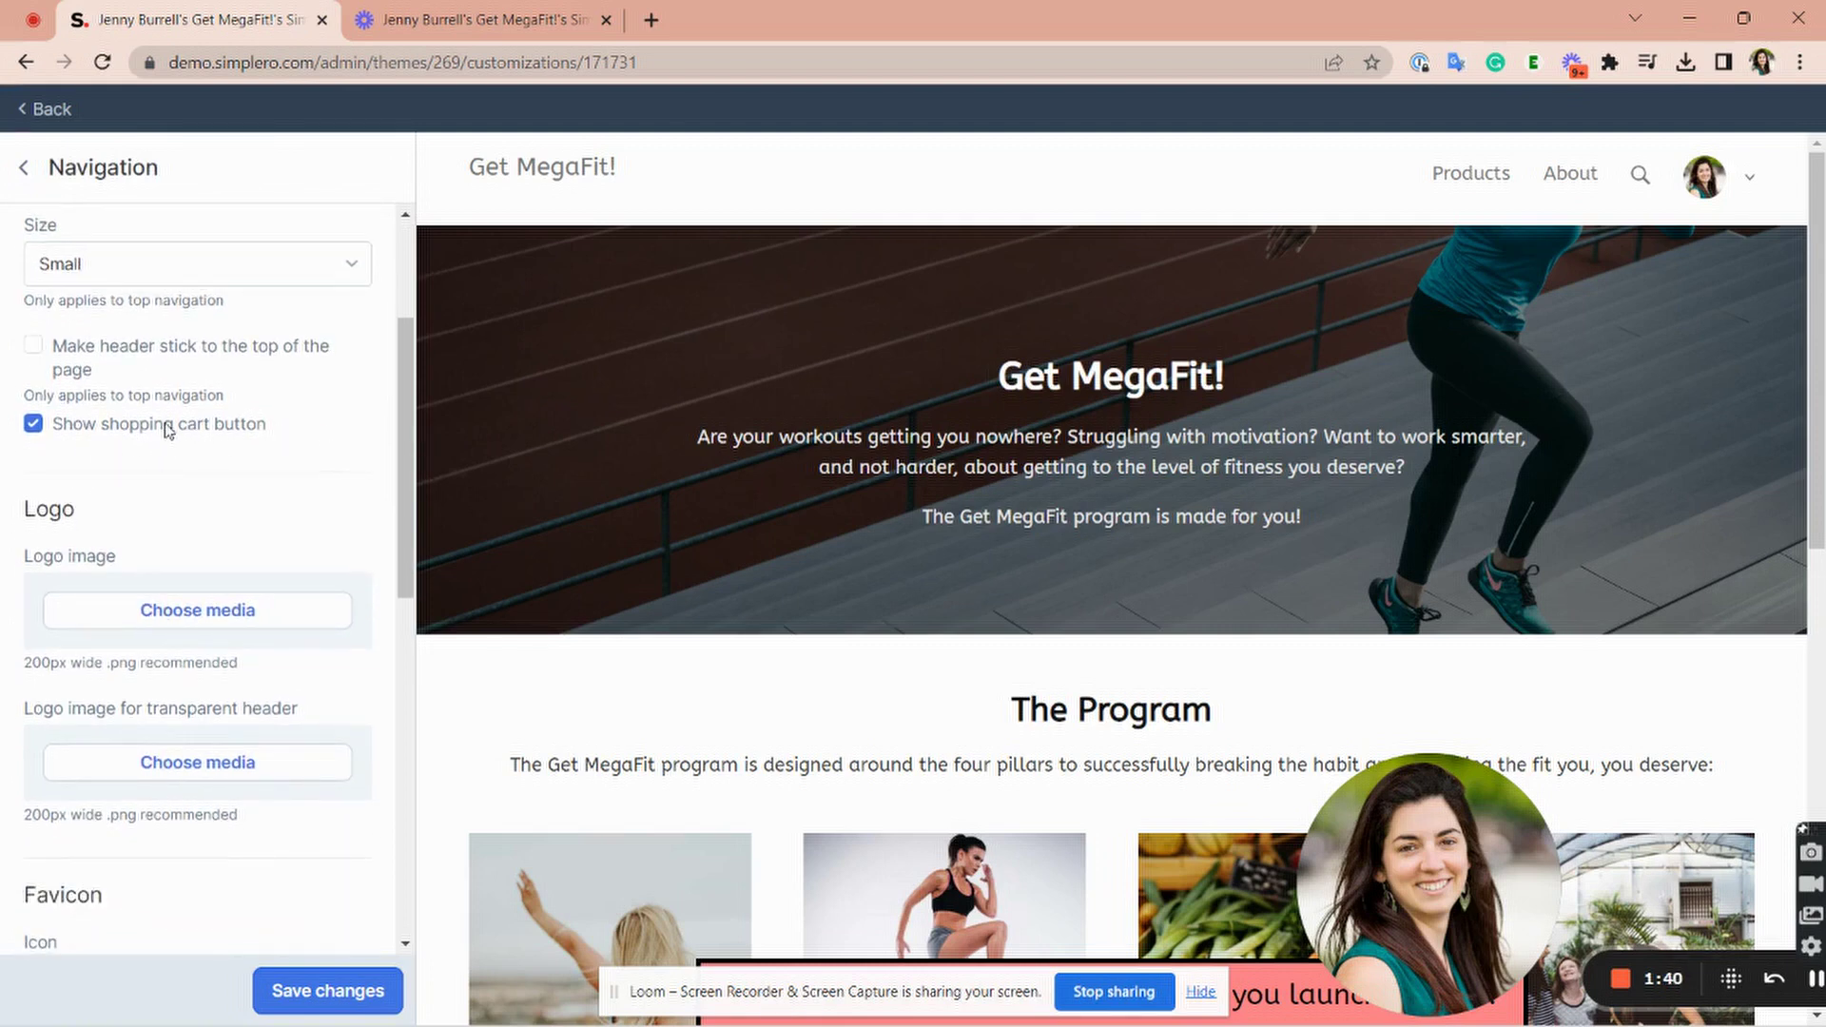
scroll(166, 430, "down", 2)
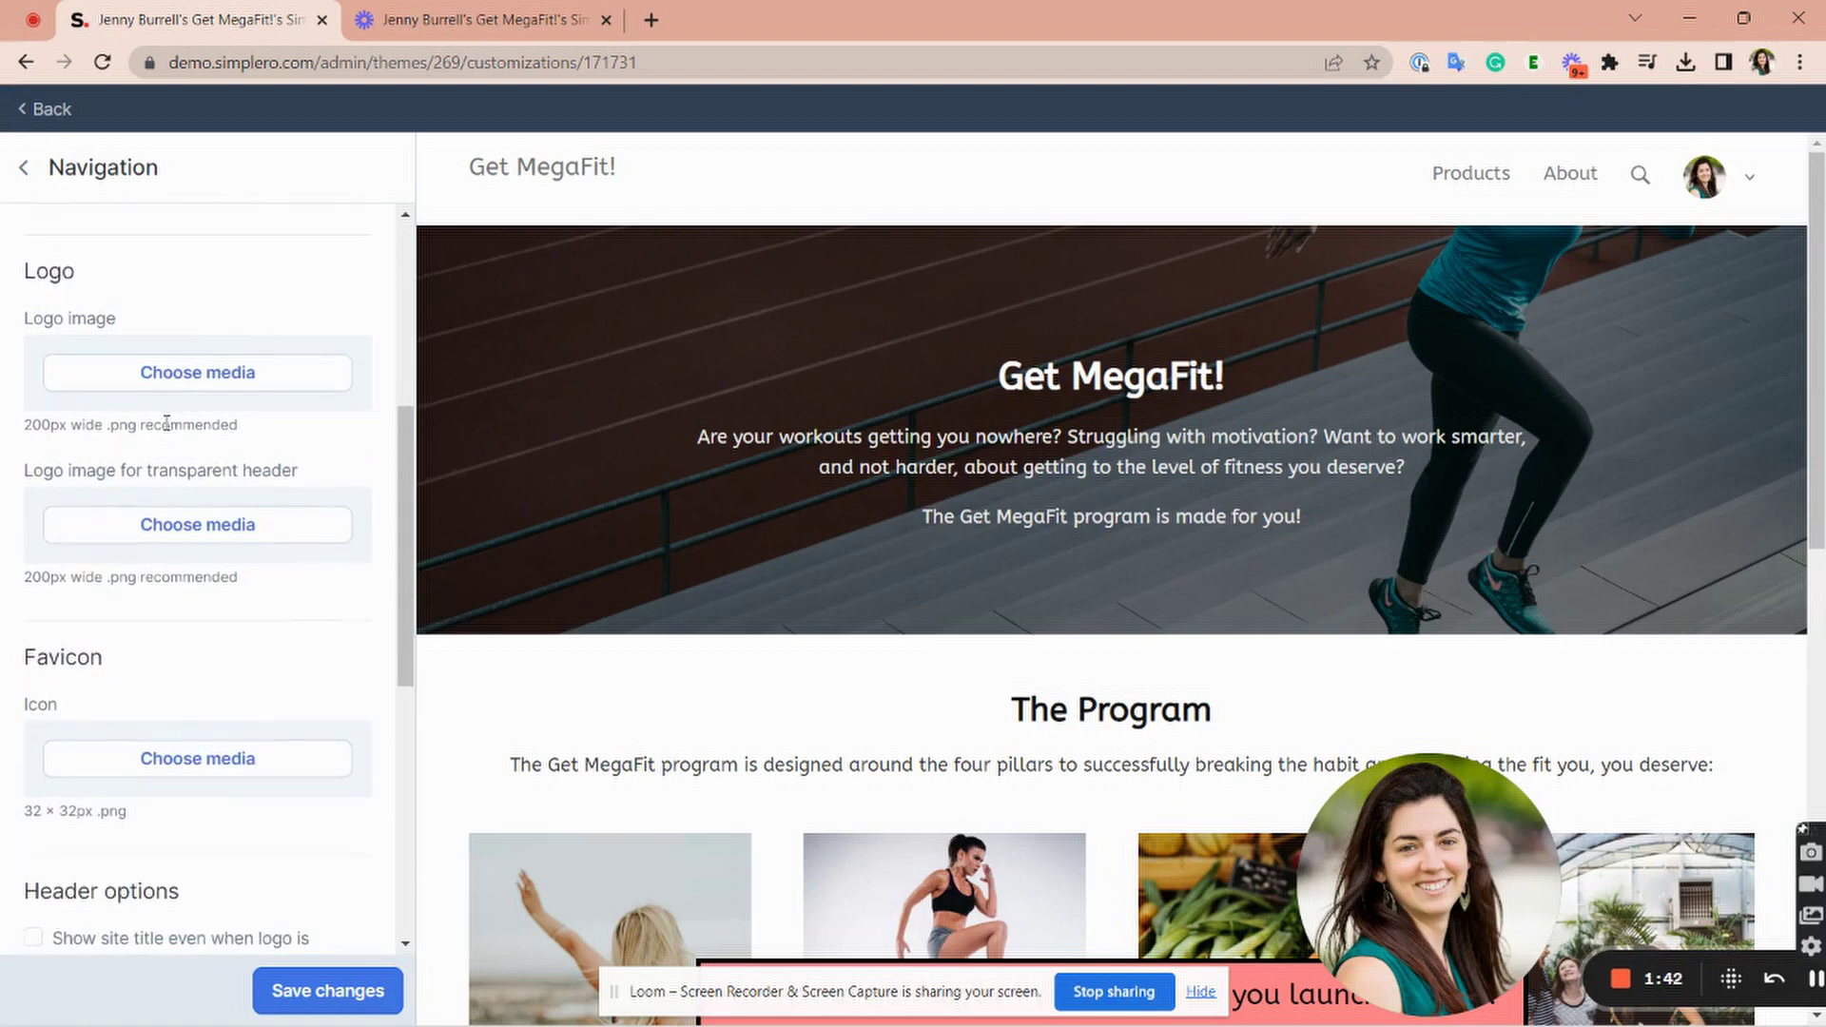
scroll(298, 256, "down", 1)
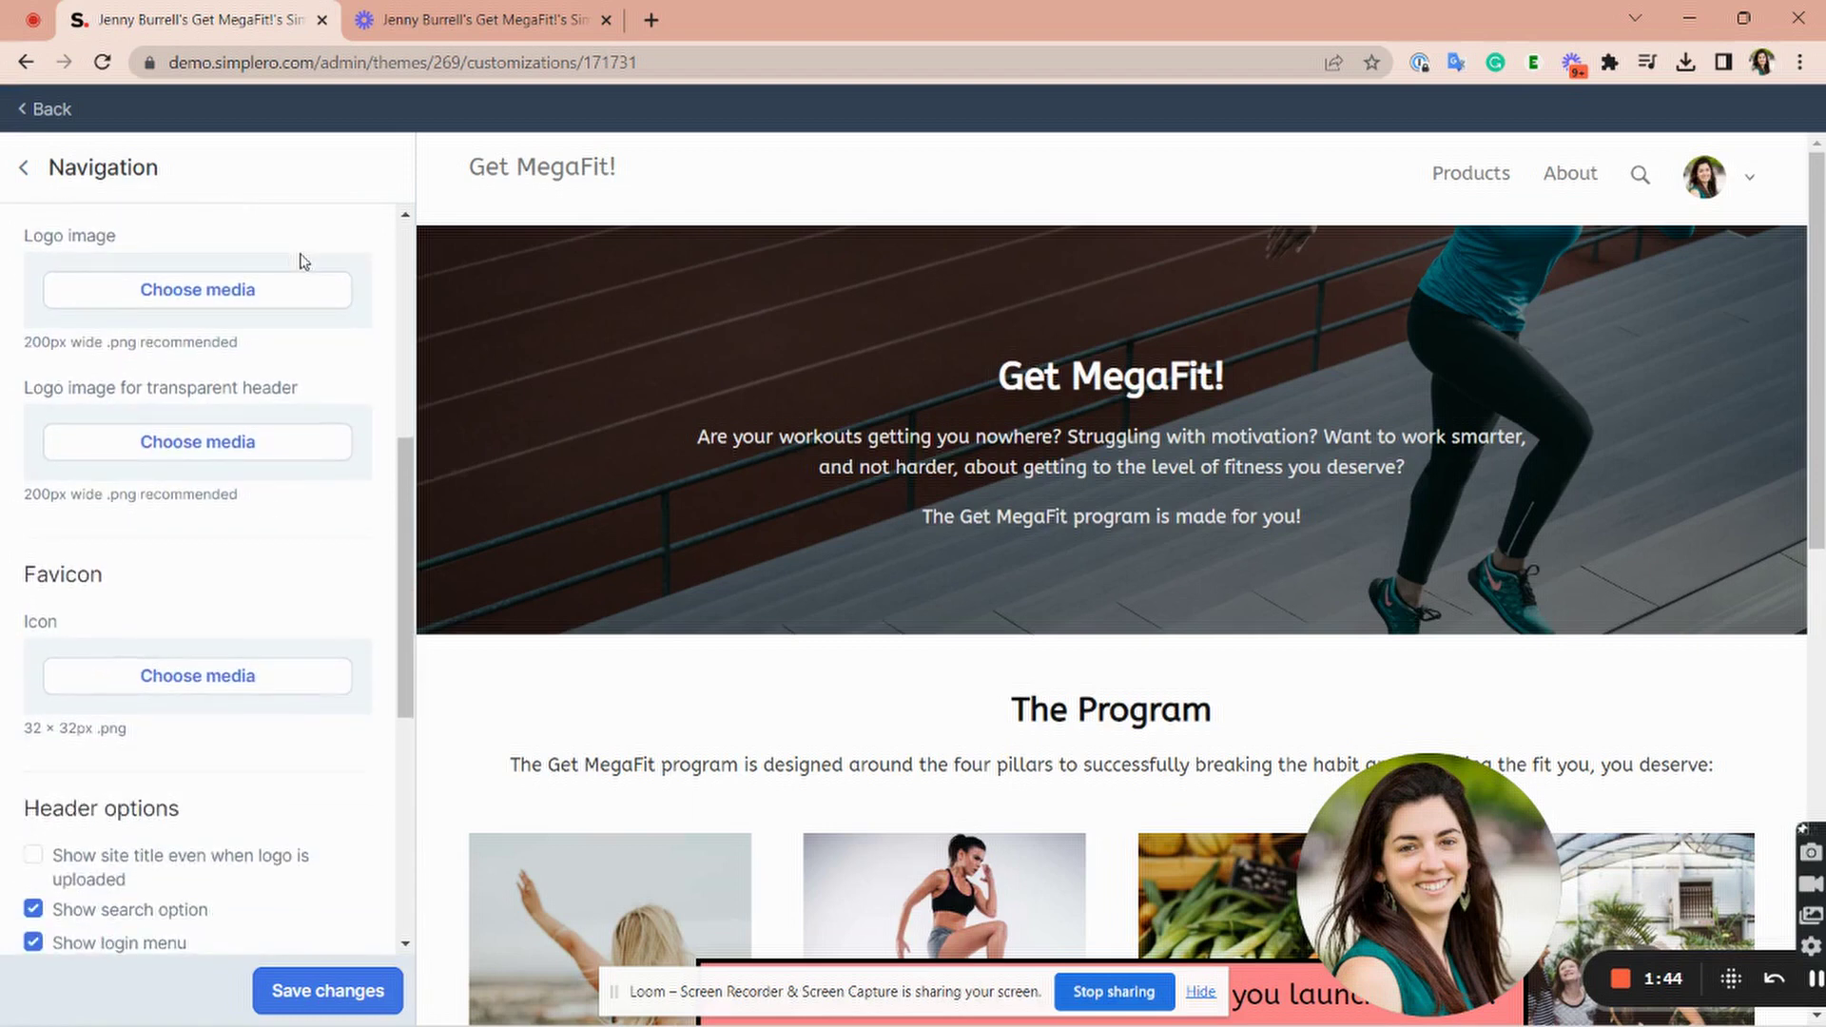
scroll(298, 256, "up", 1)
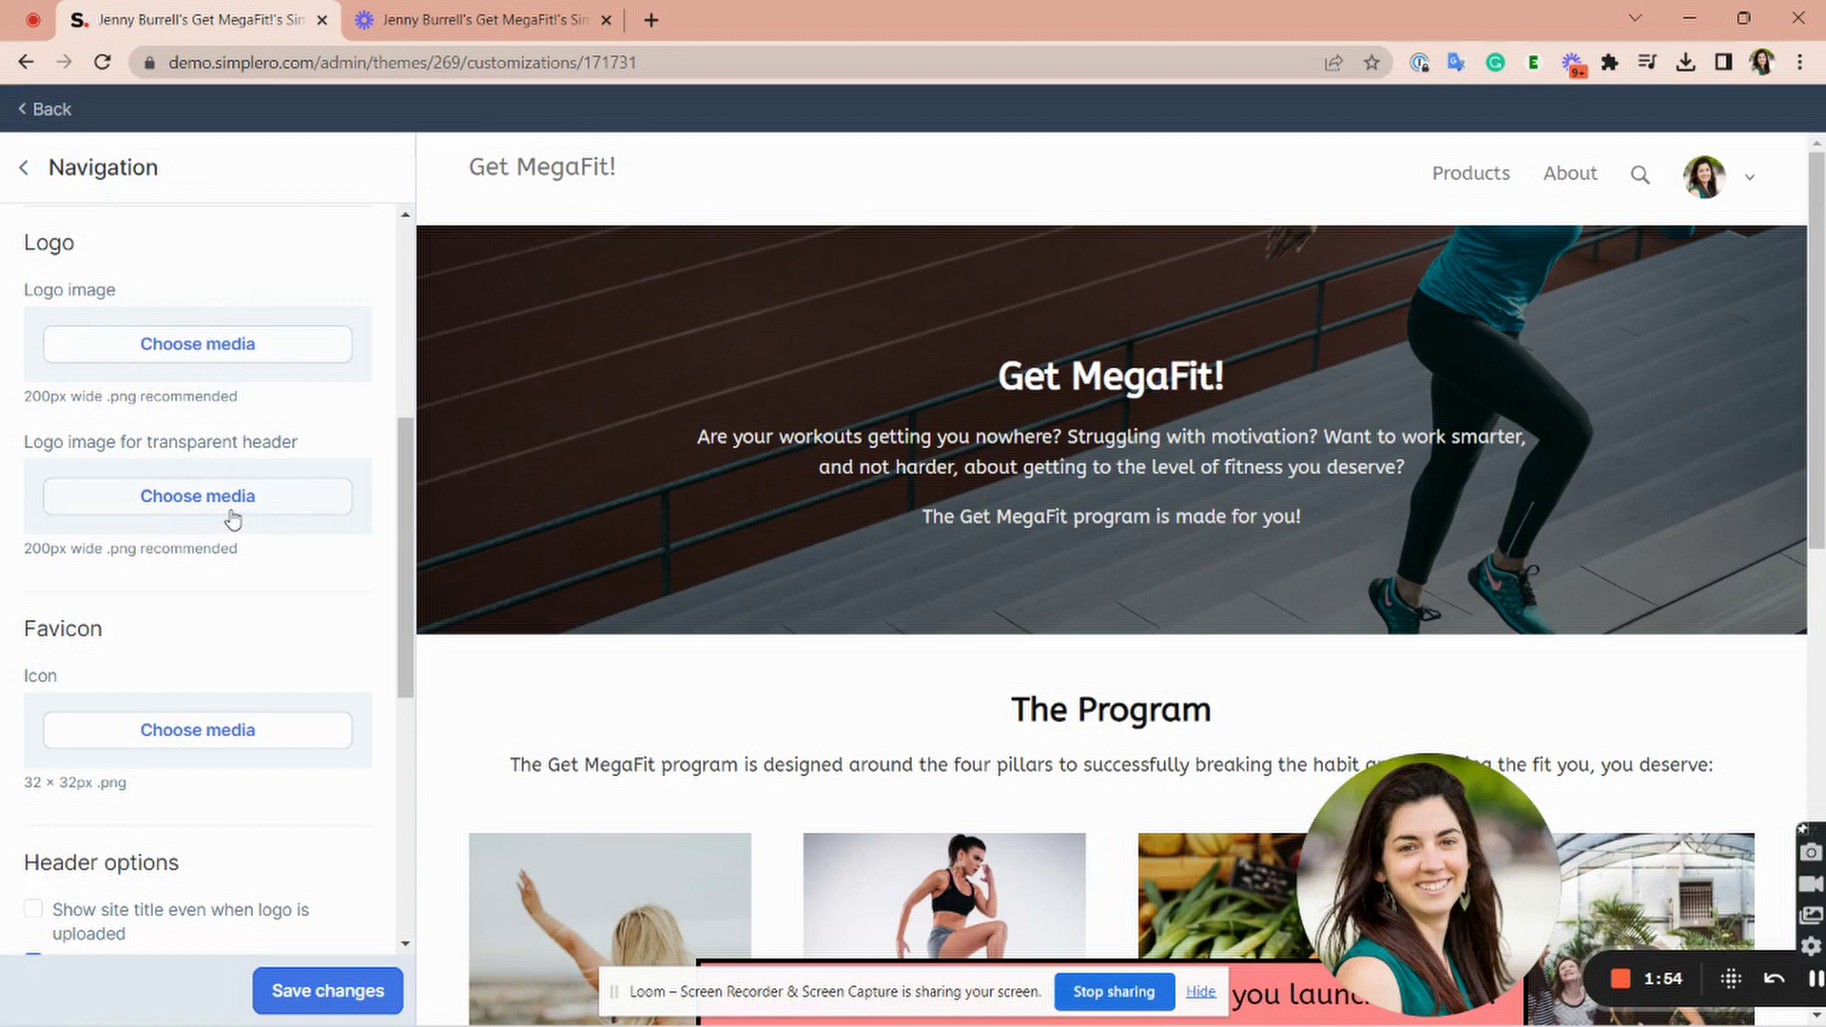
scroll(257, 453, "down", 2)
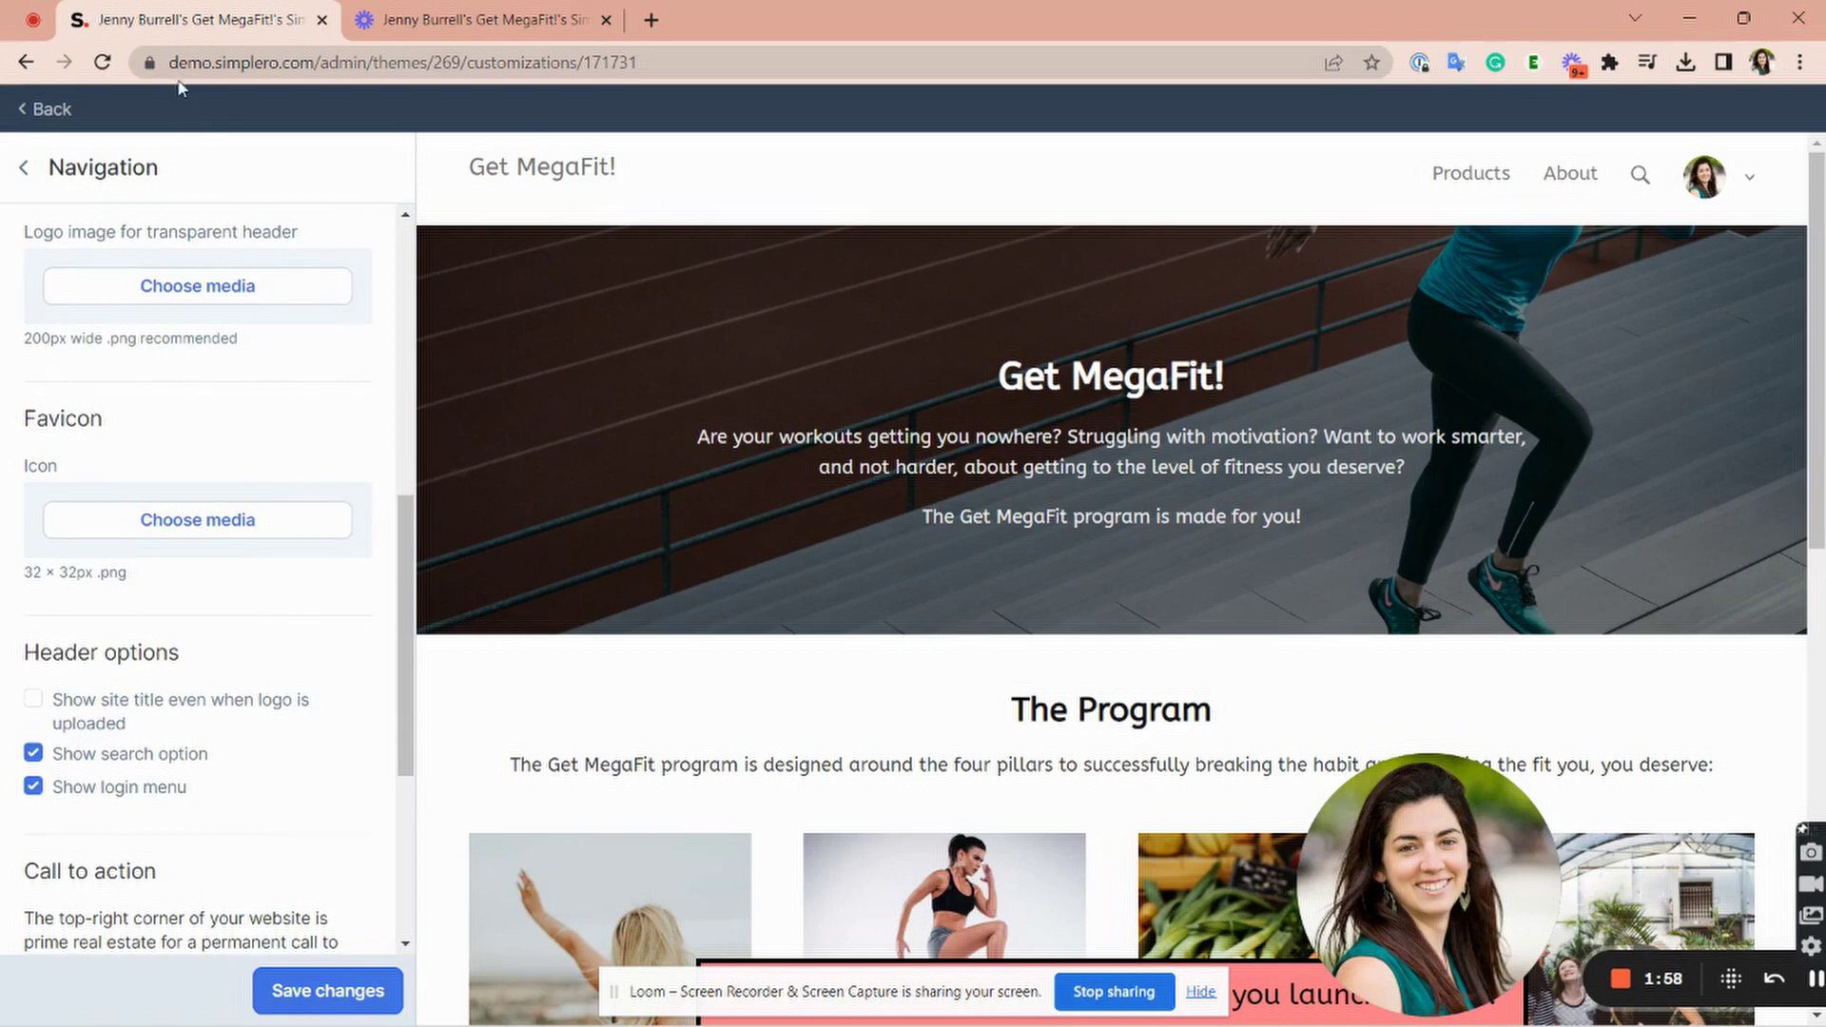
scroll(224, 432, "down", 3)
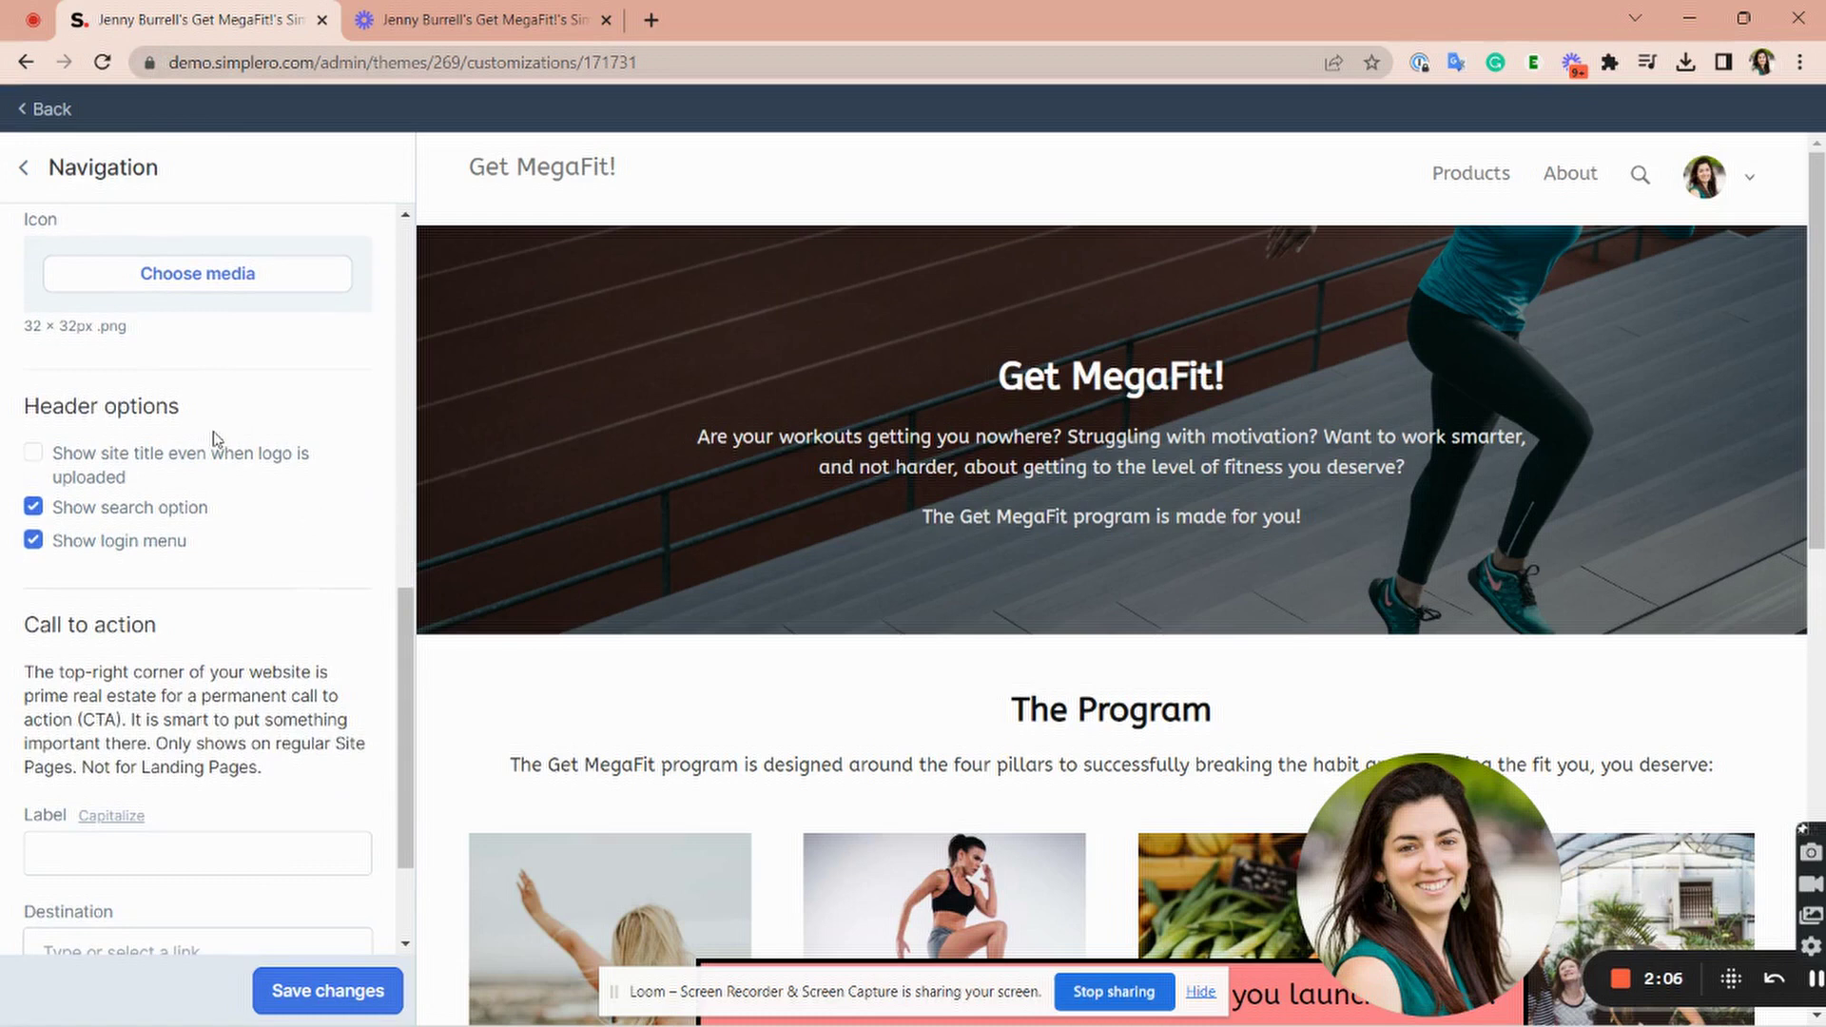
Step: Turn off the login menu and the search option in the website header
left_click(171, 505)
left_click(198, 505)
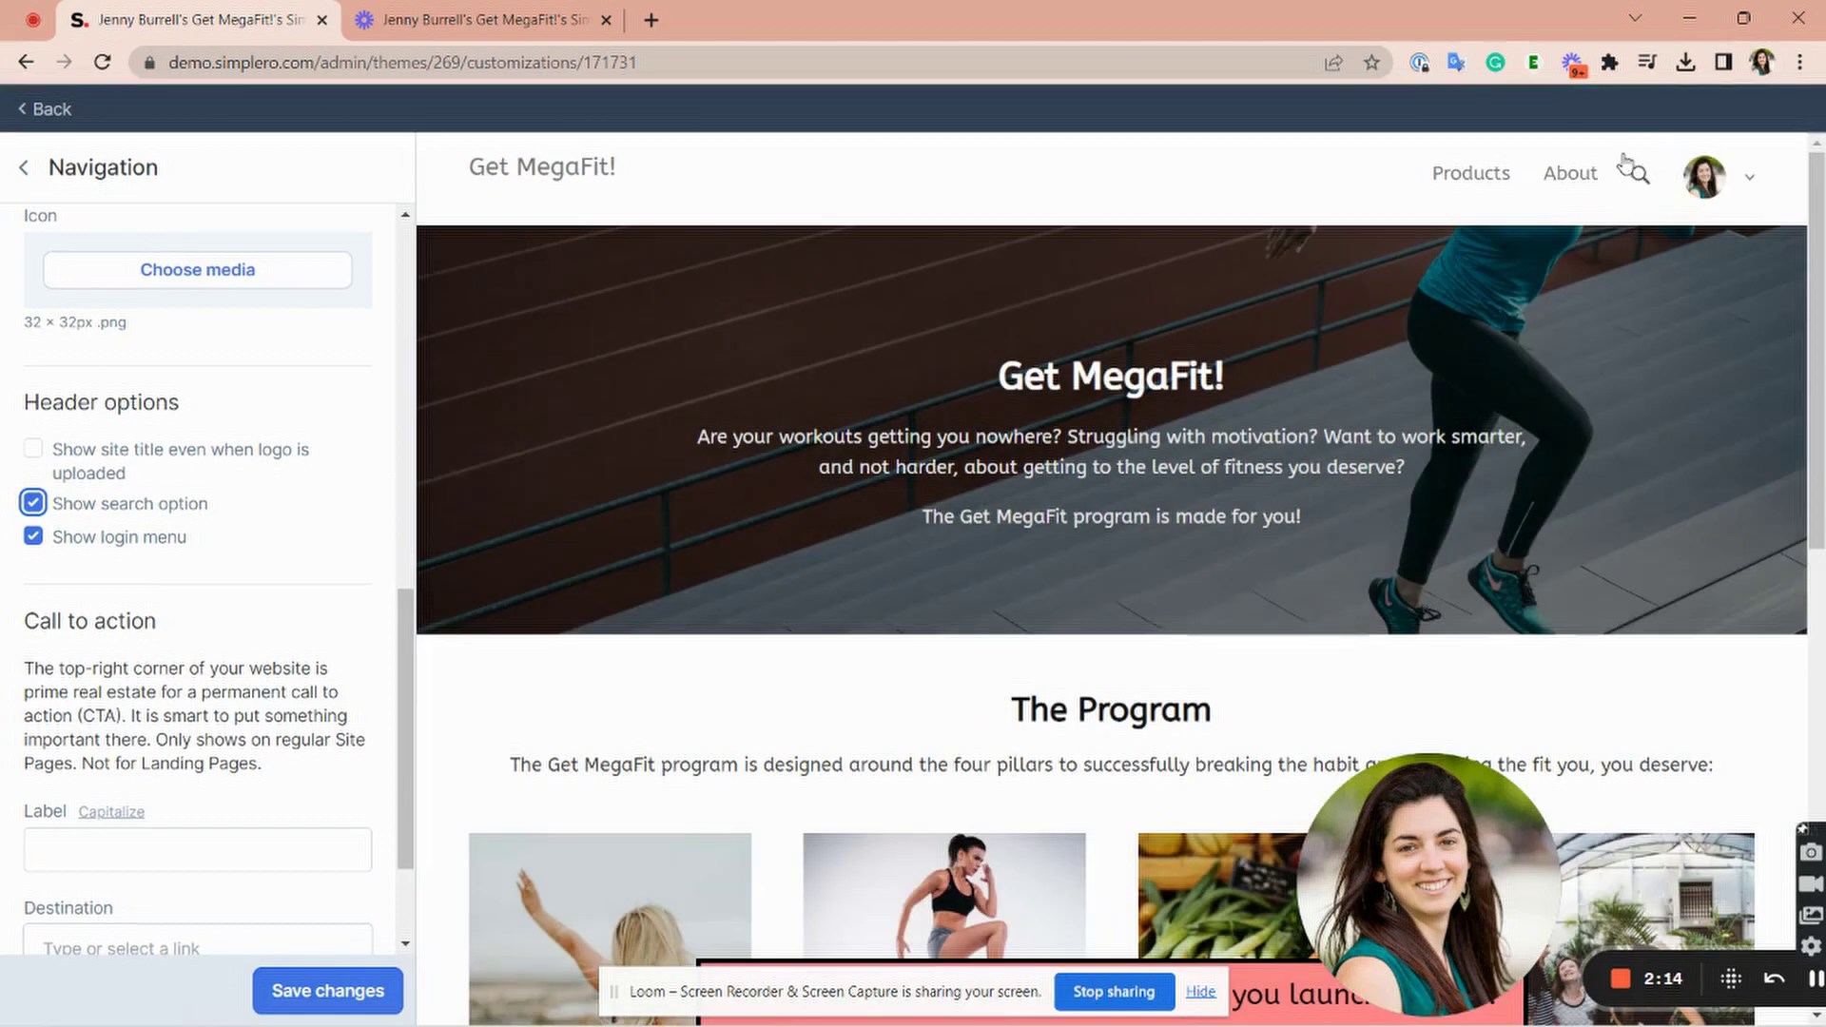
left_click(143, 541)
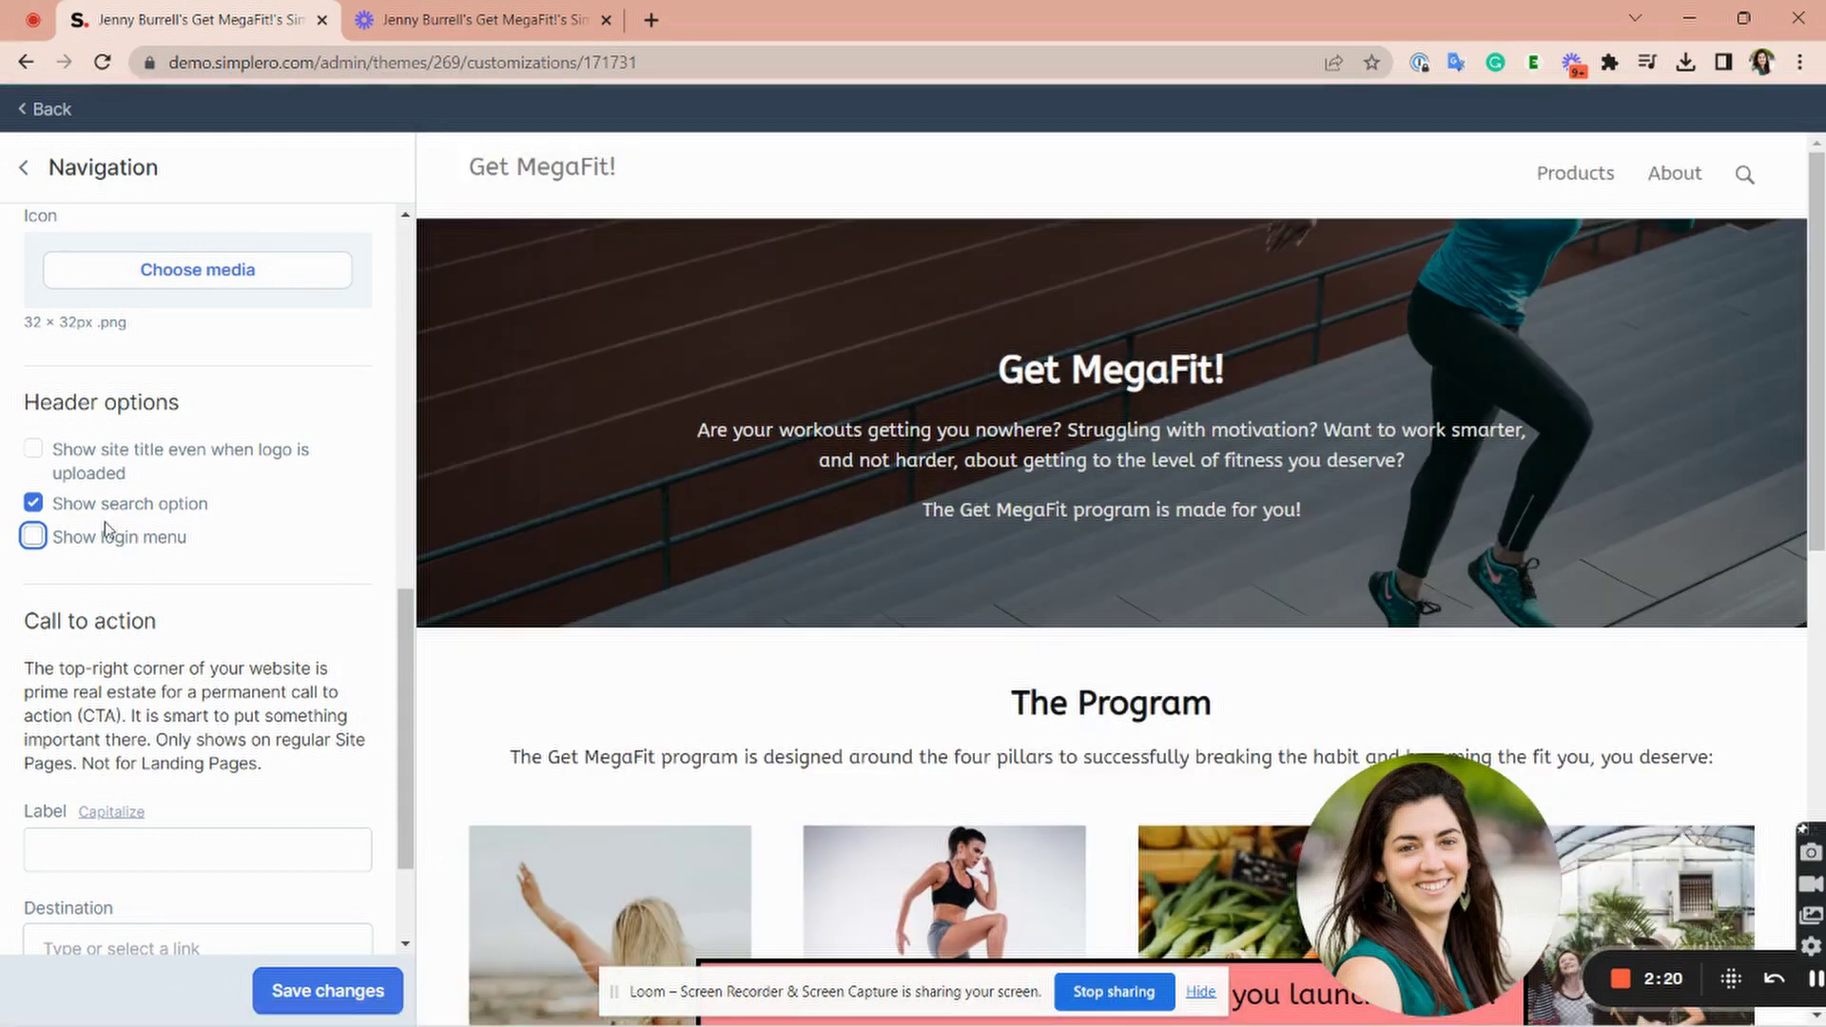
left_click(95, 515)
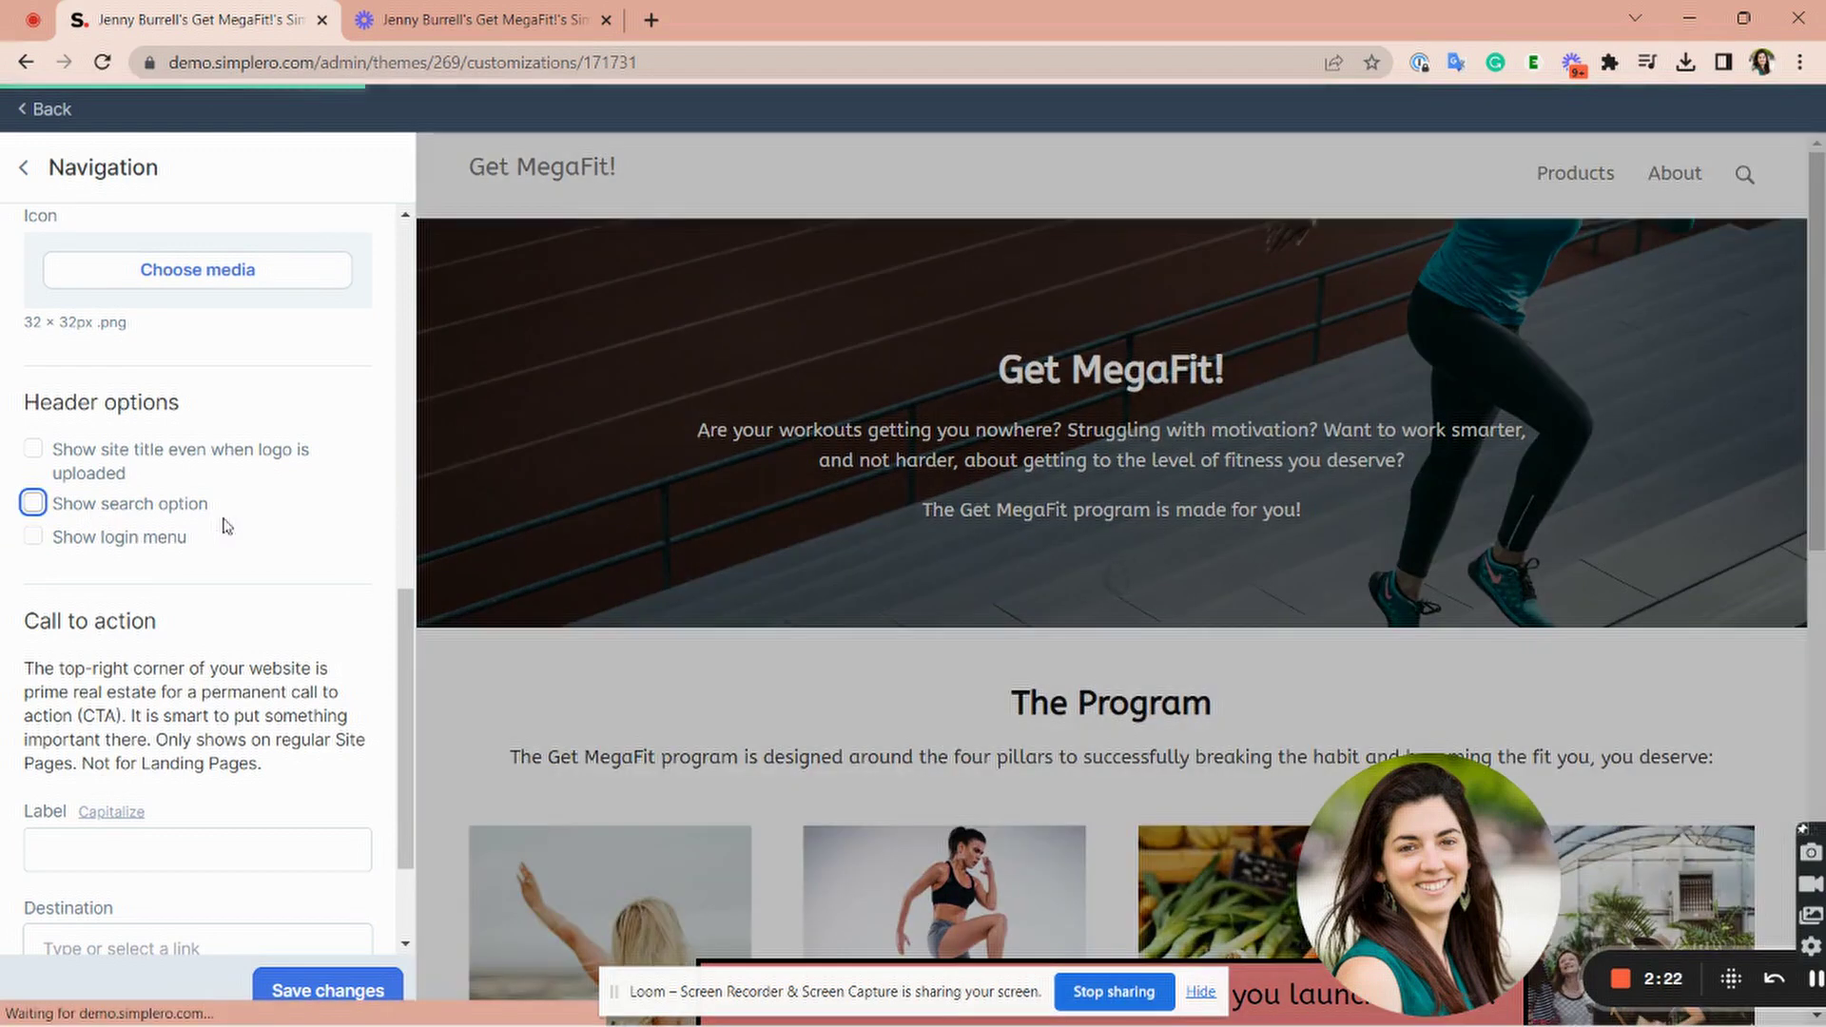
Step: Set the header call-to-action label to "Buy now!" and view the available link destinations without choosing one
scroll(224, 523, "down", 3)
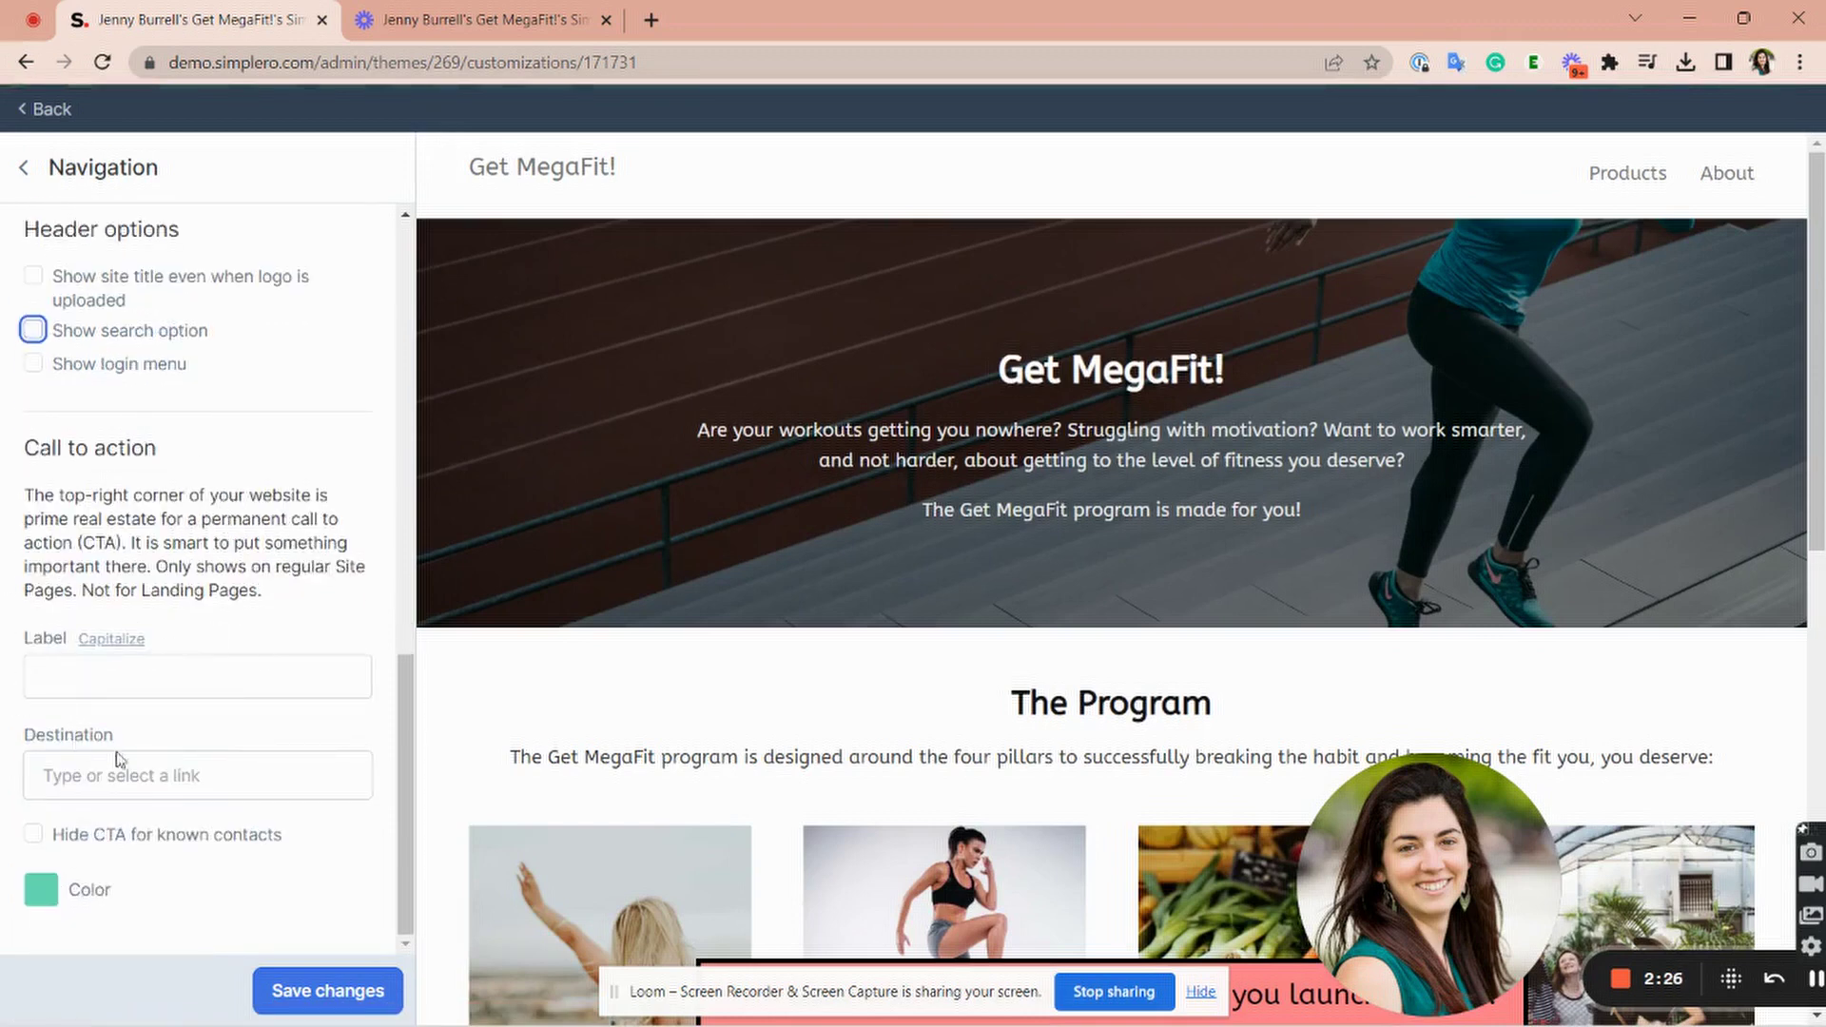
left_click(126, 673)
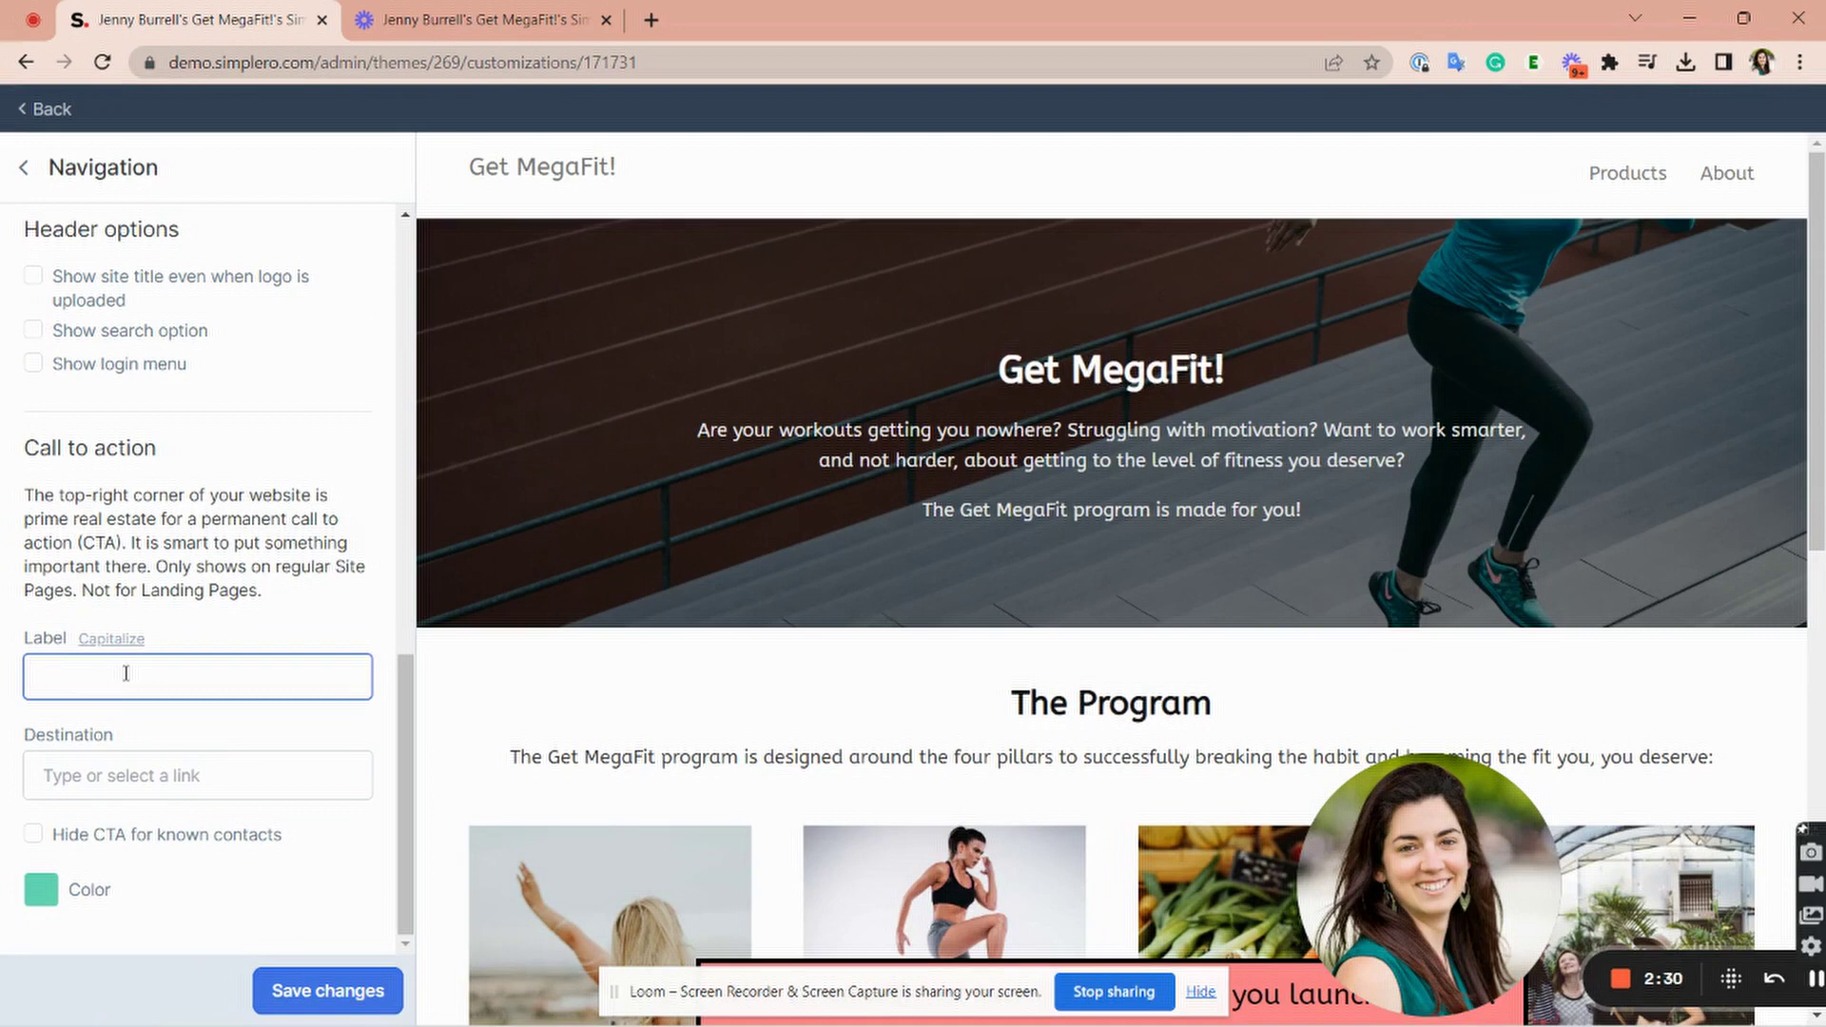
type("Buy now!")
left_click(65, 787)
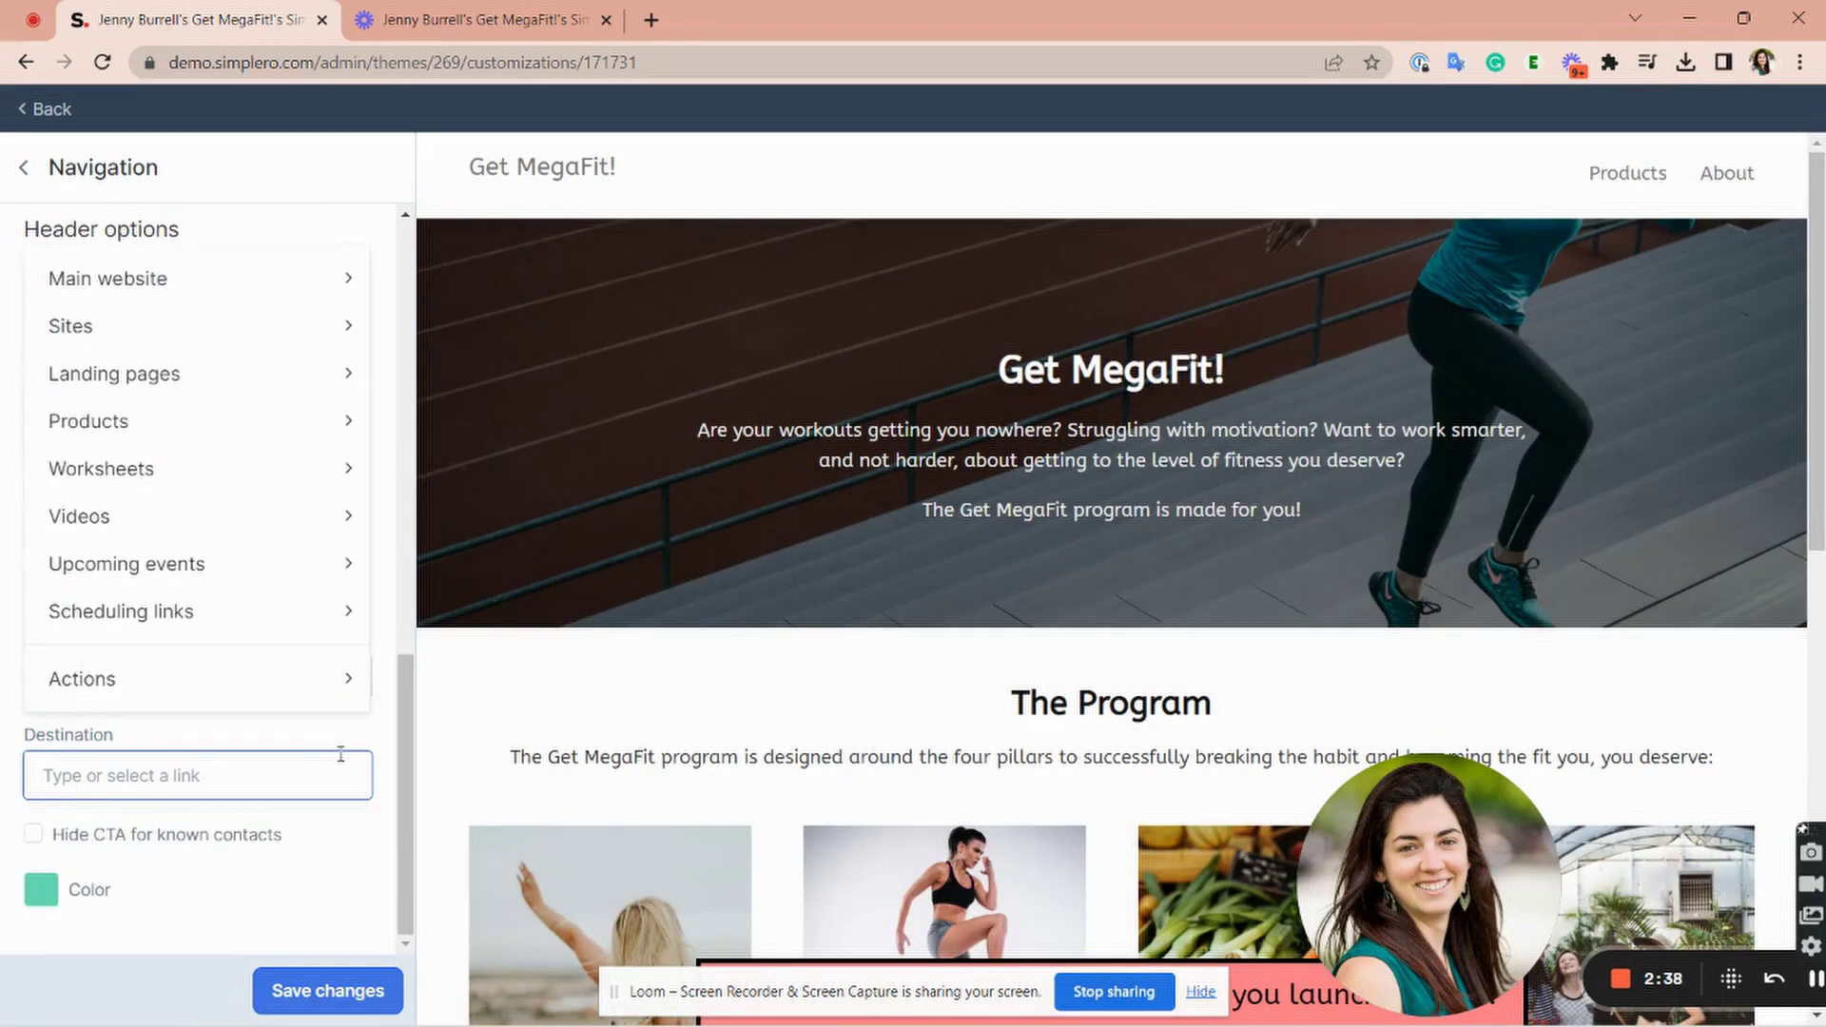
left_click(328, 838)
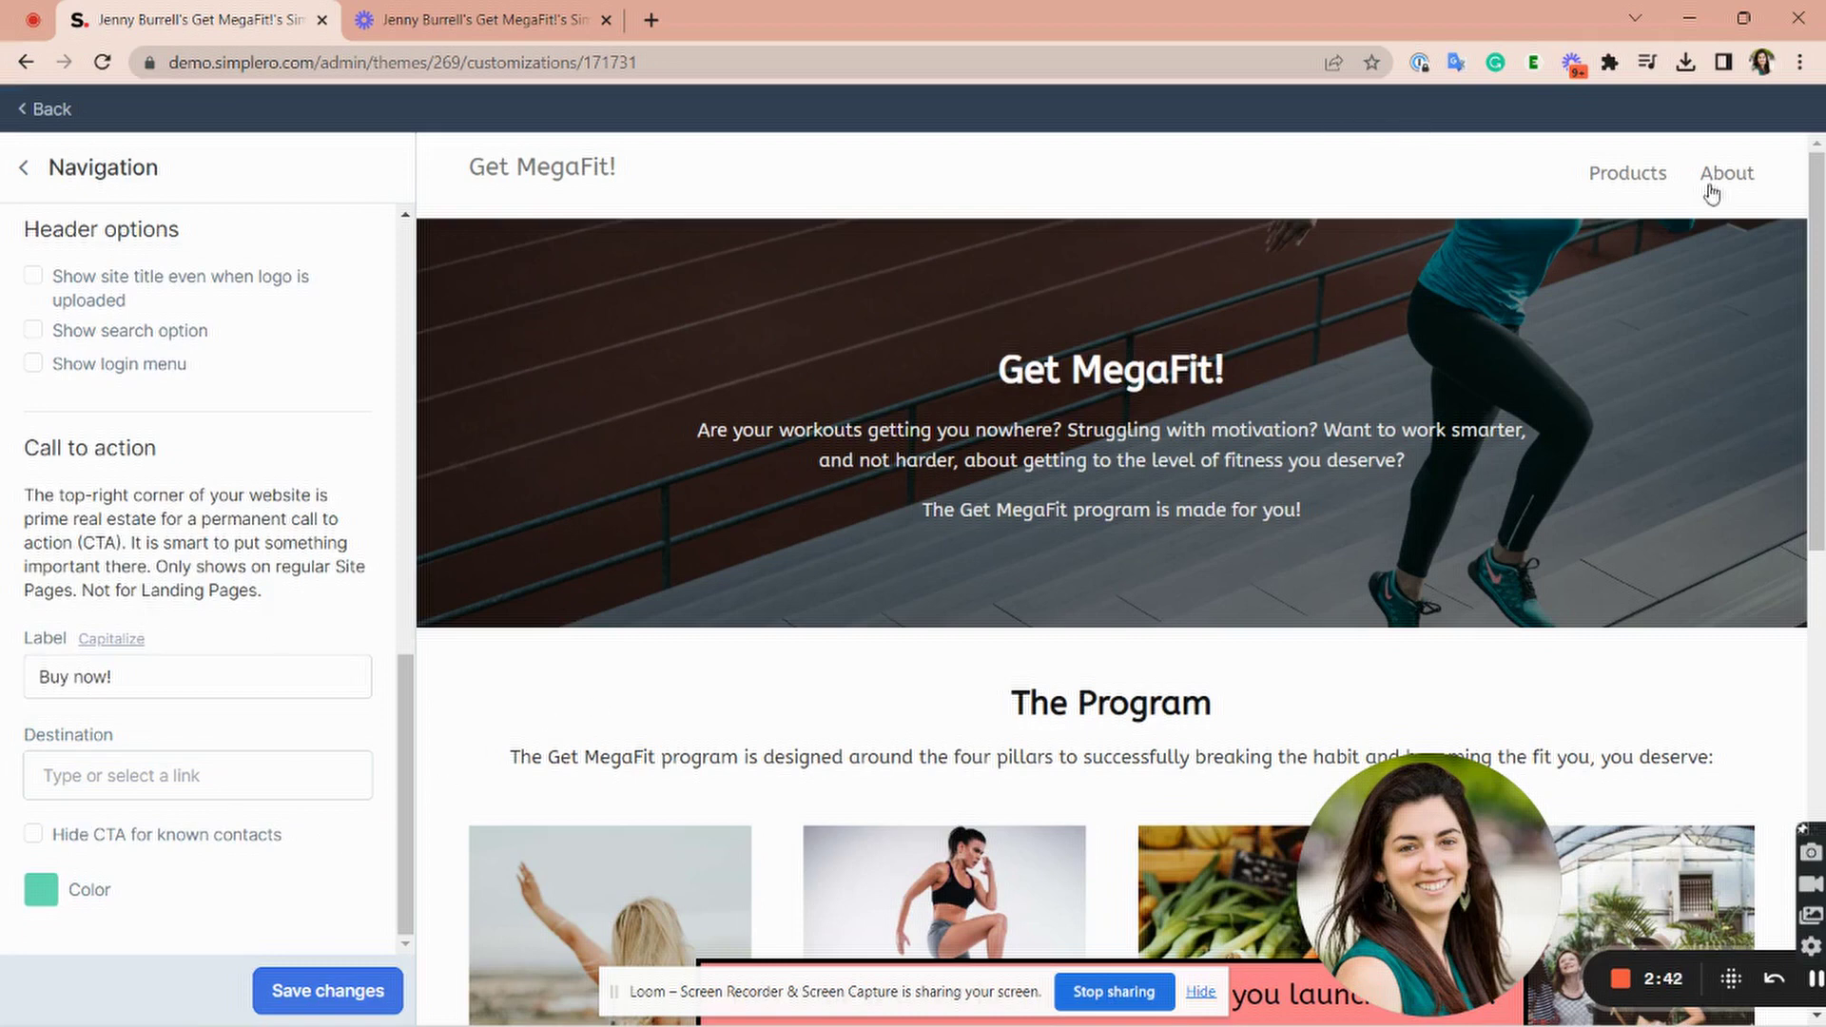
left_click(23, 167)
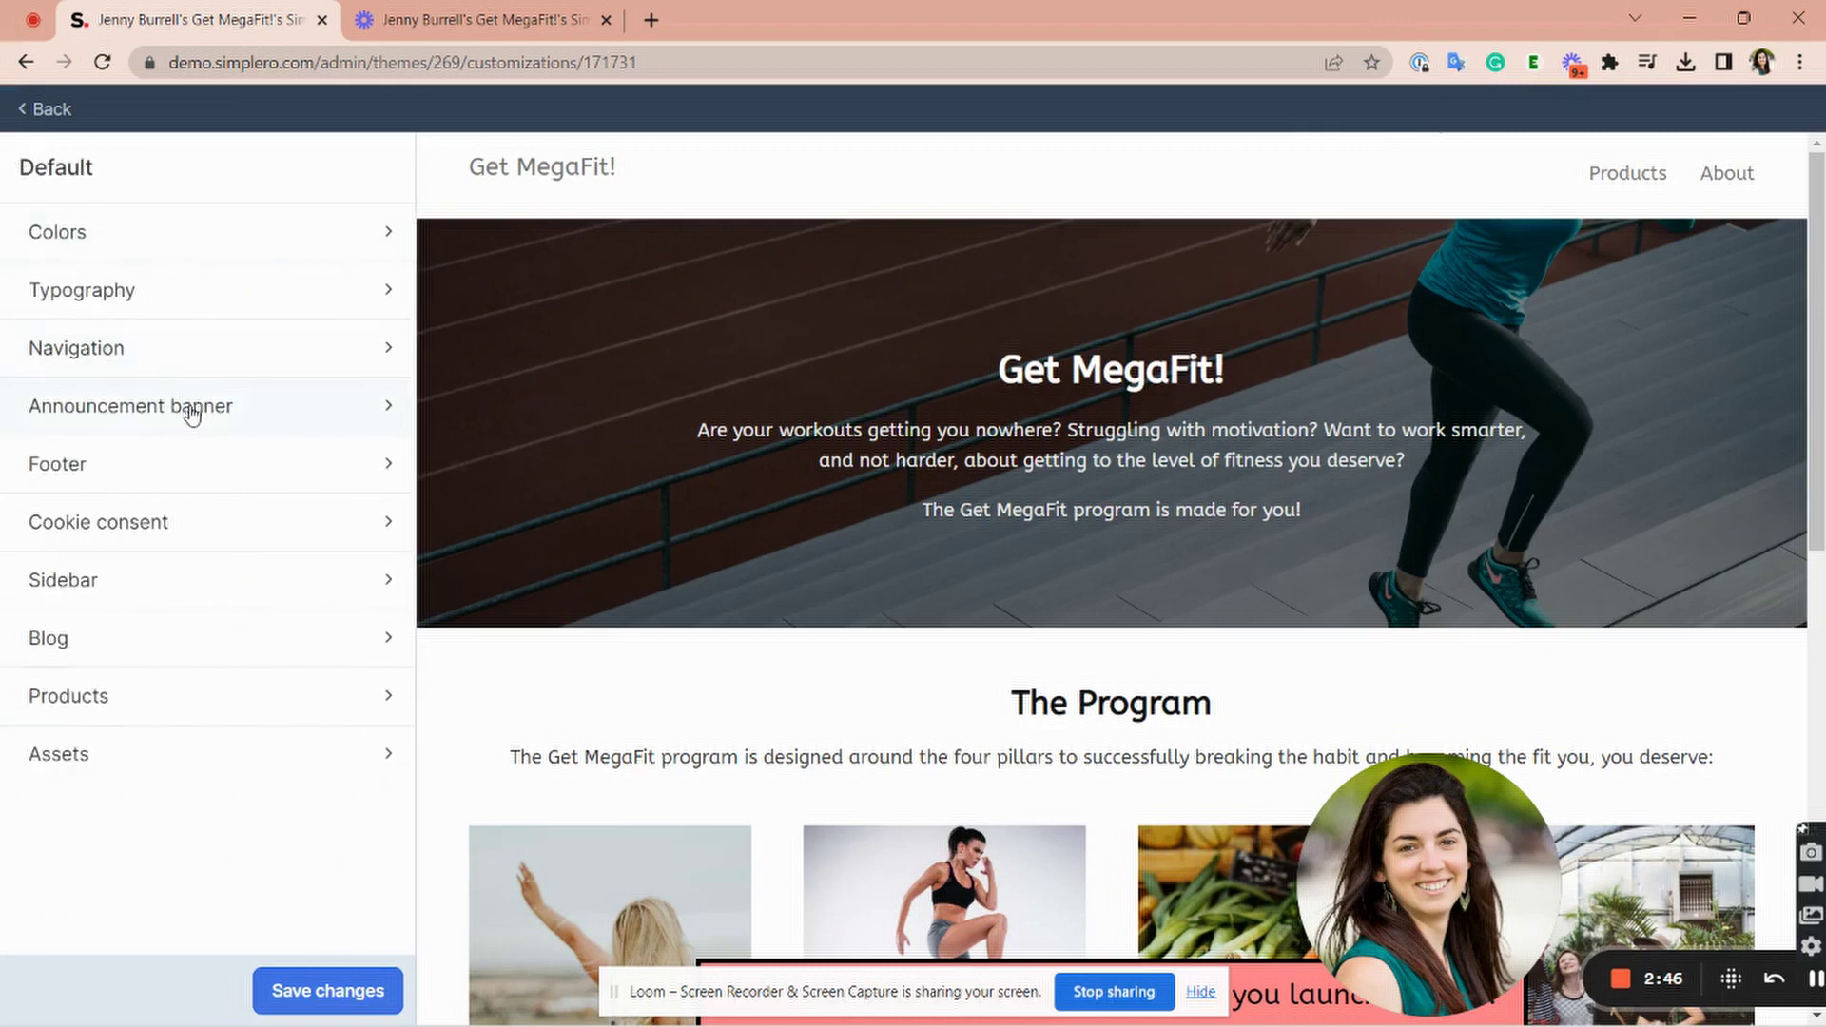
Step: Add an announcement banner with the text "New products!" linked to the 12 Week MegaFit sales page
left_click(191, 412)
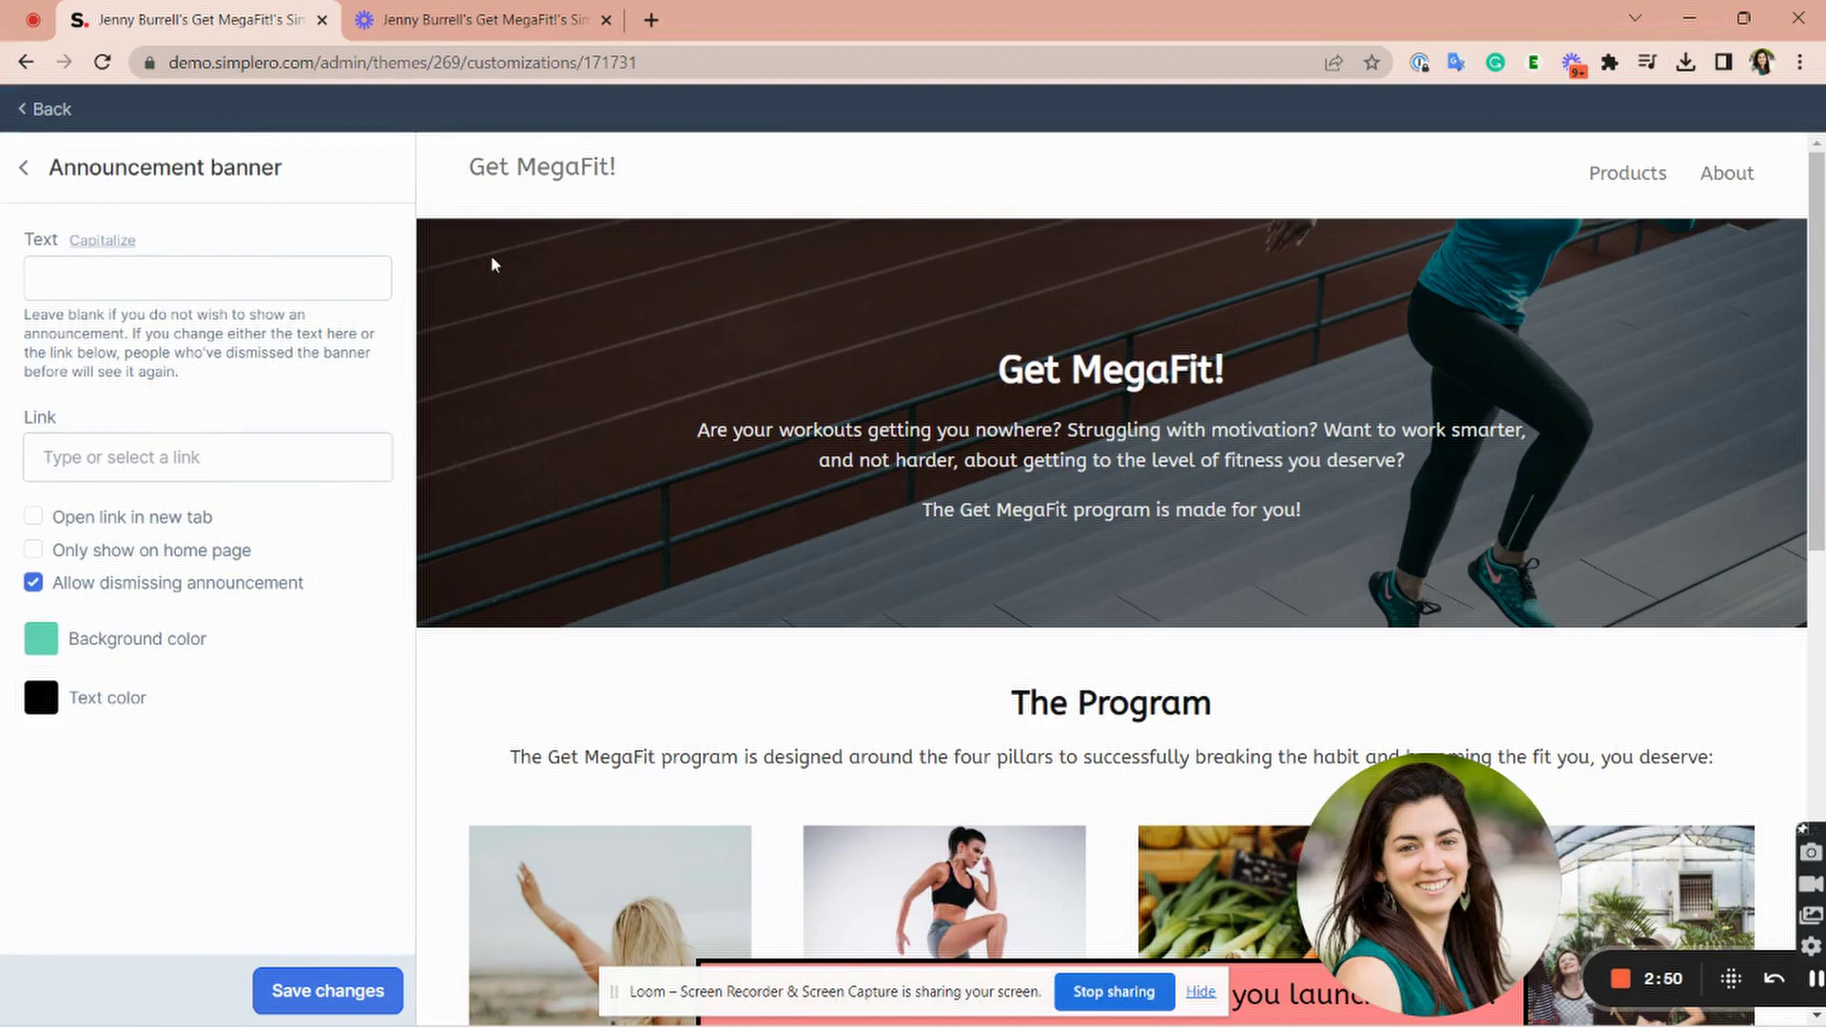
left_click(127, 264)
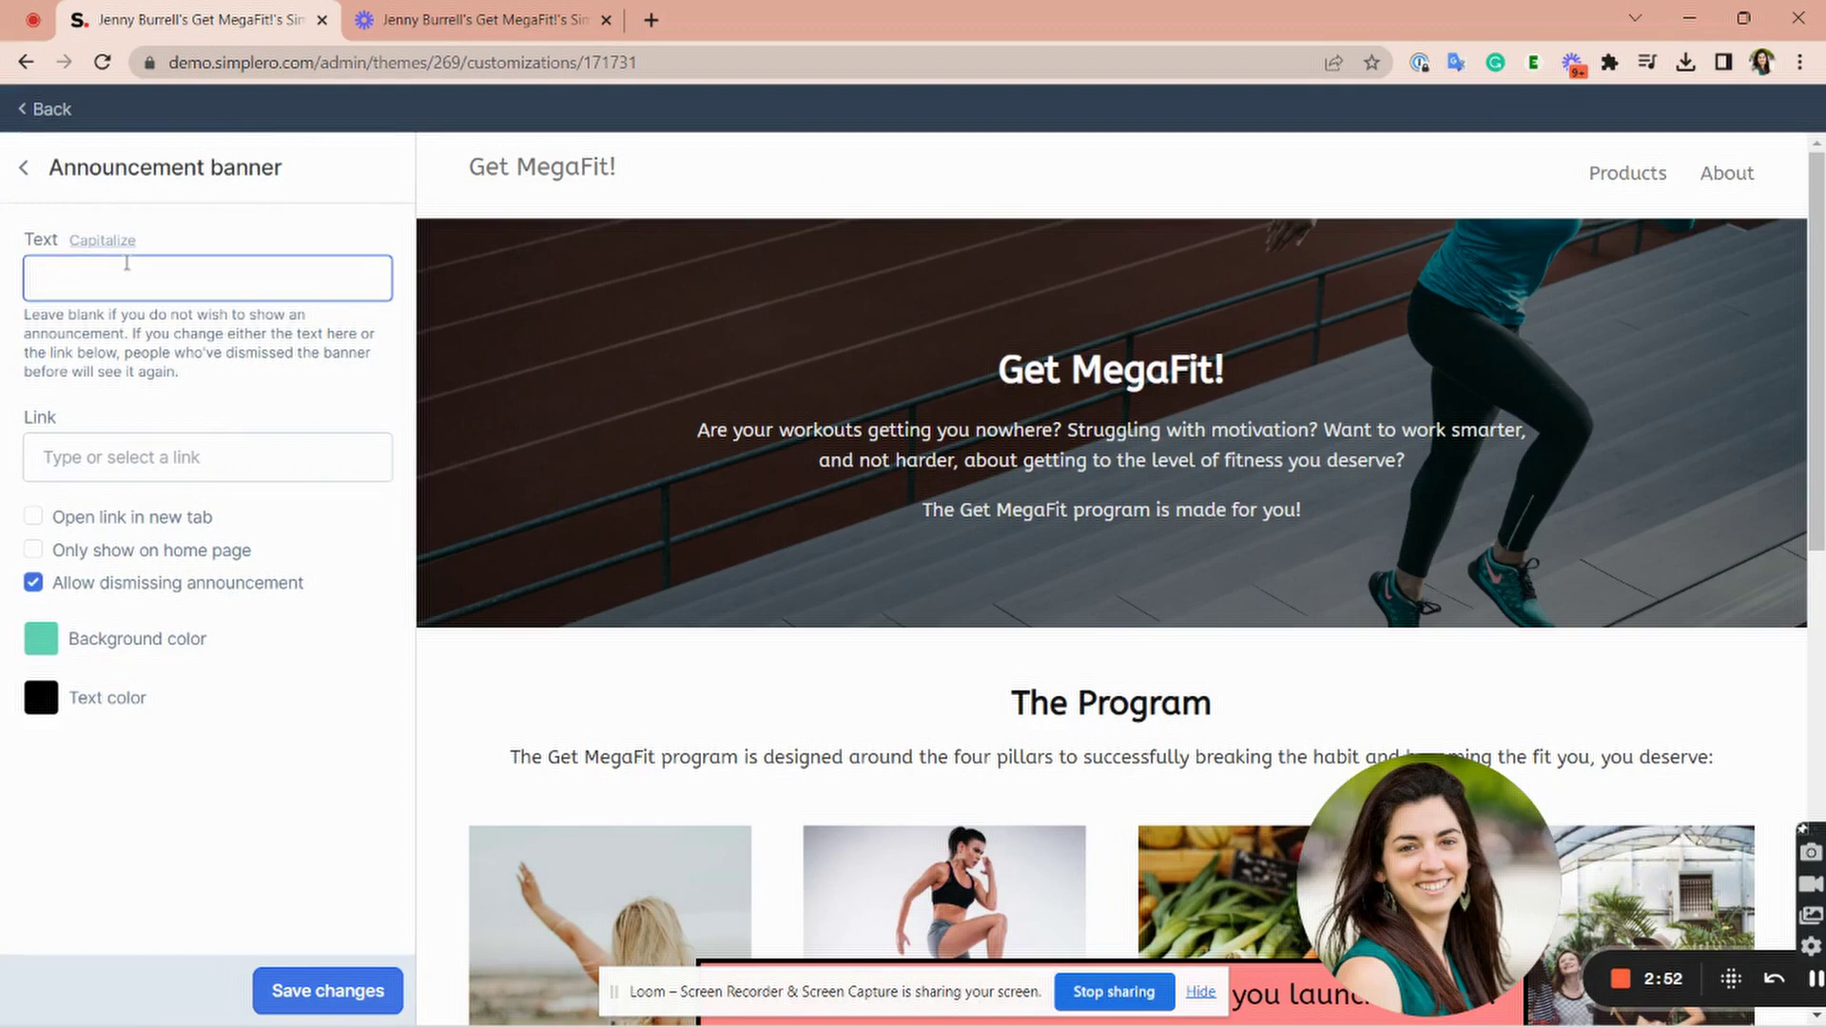
type("New products!")
left_click(112, 458)
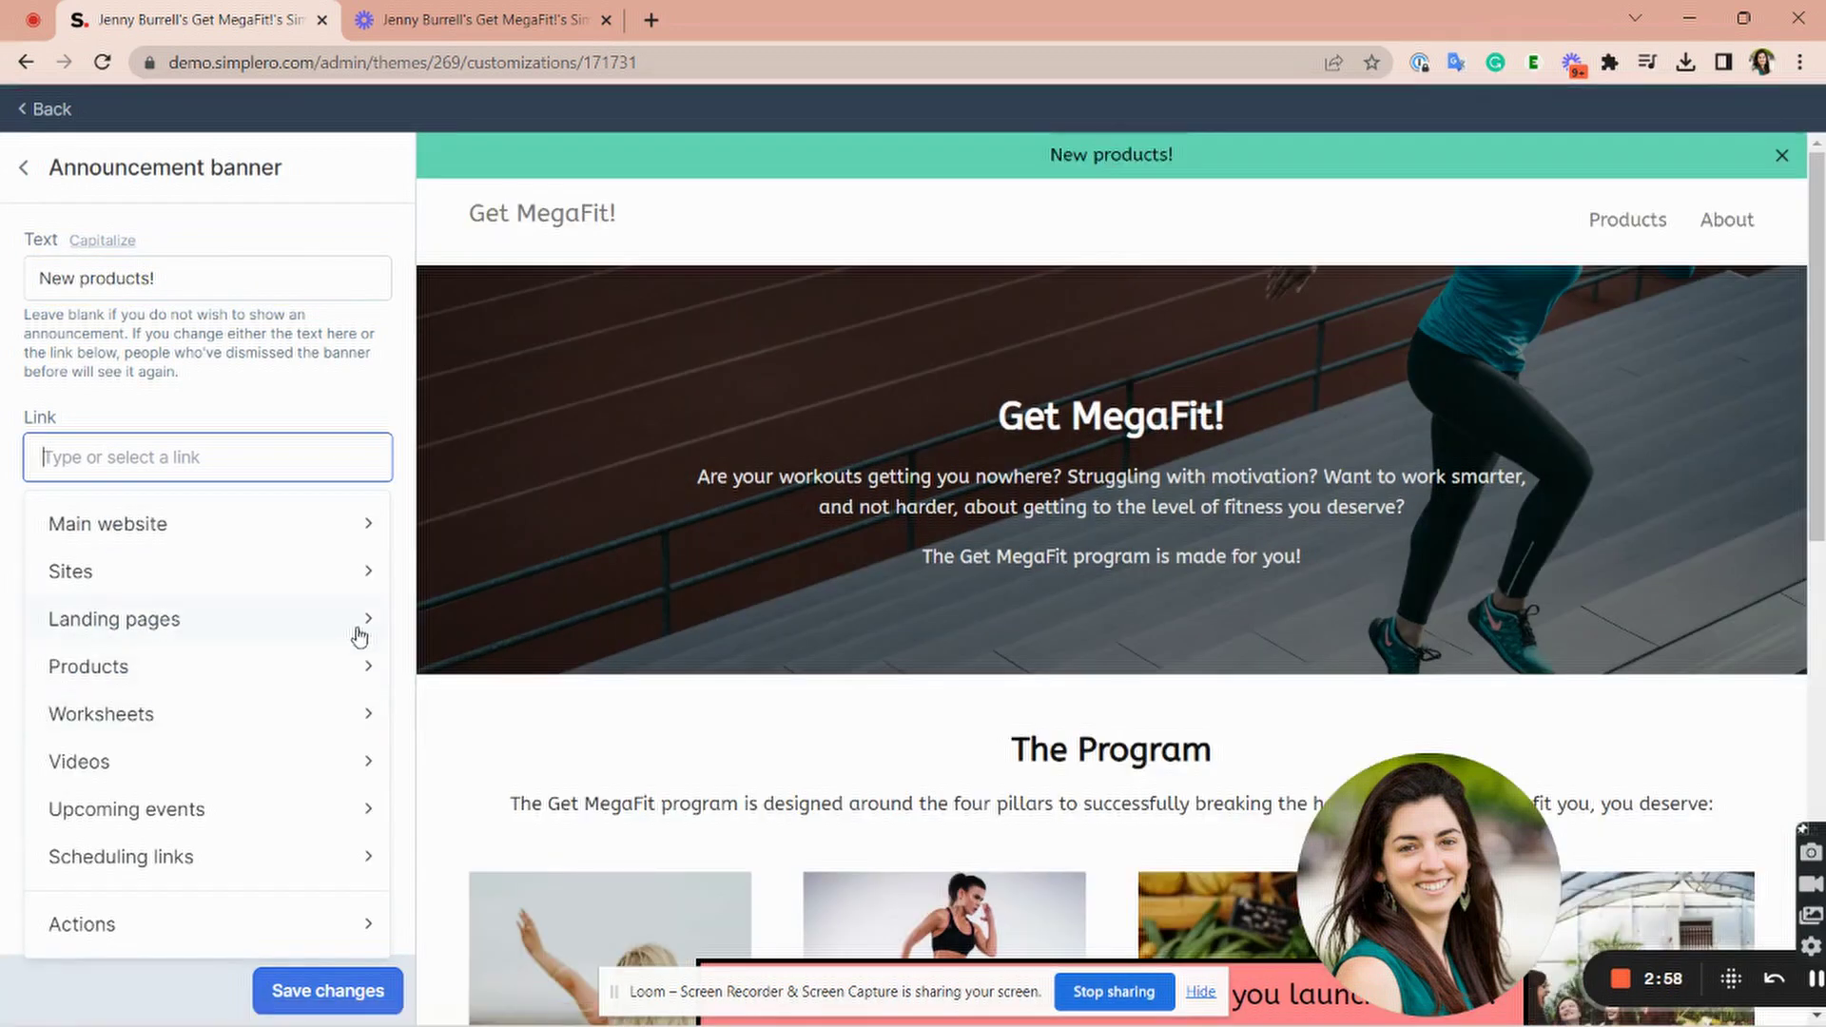
left_click(104, 683)
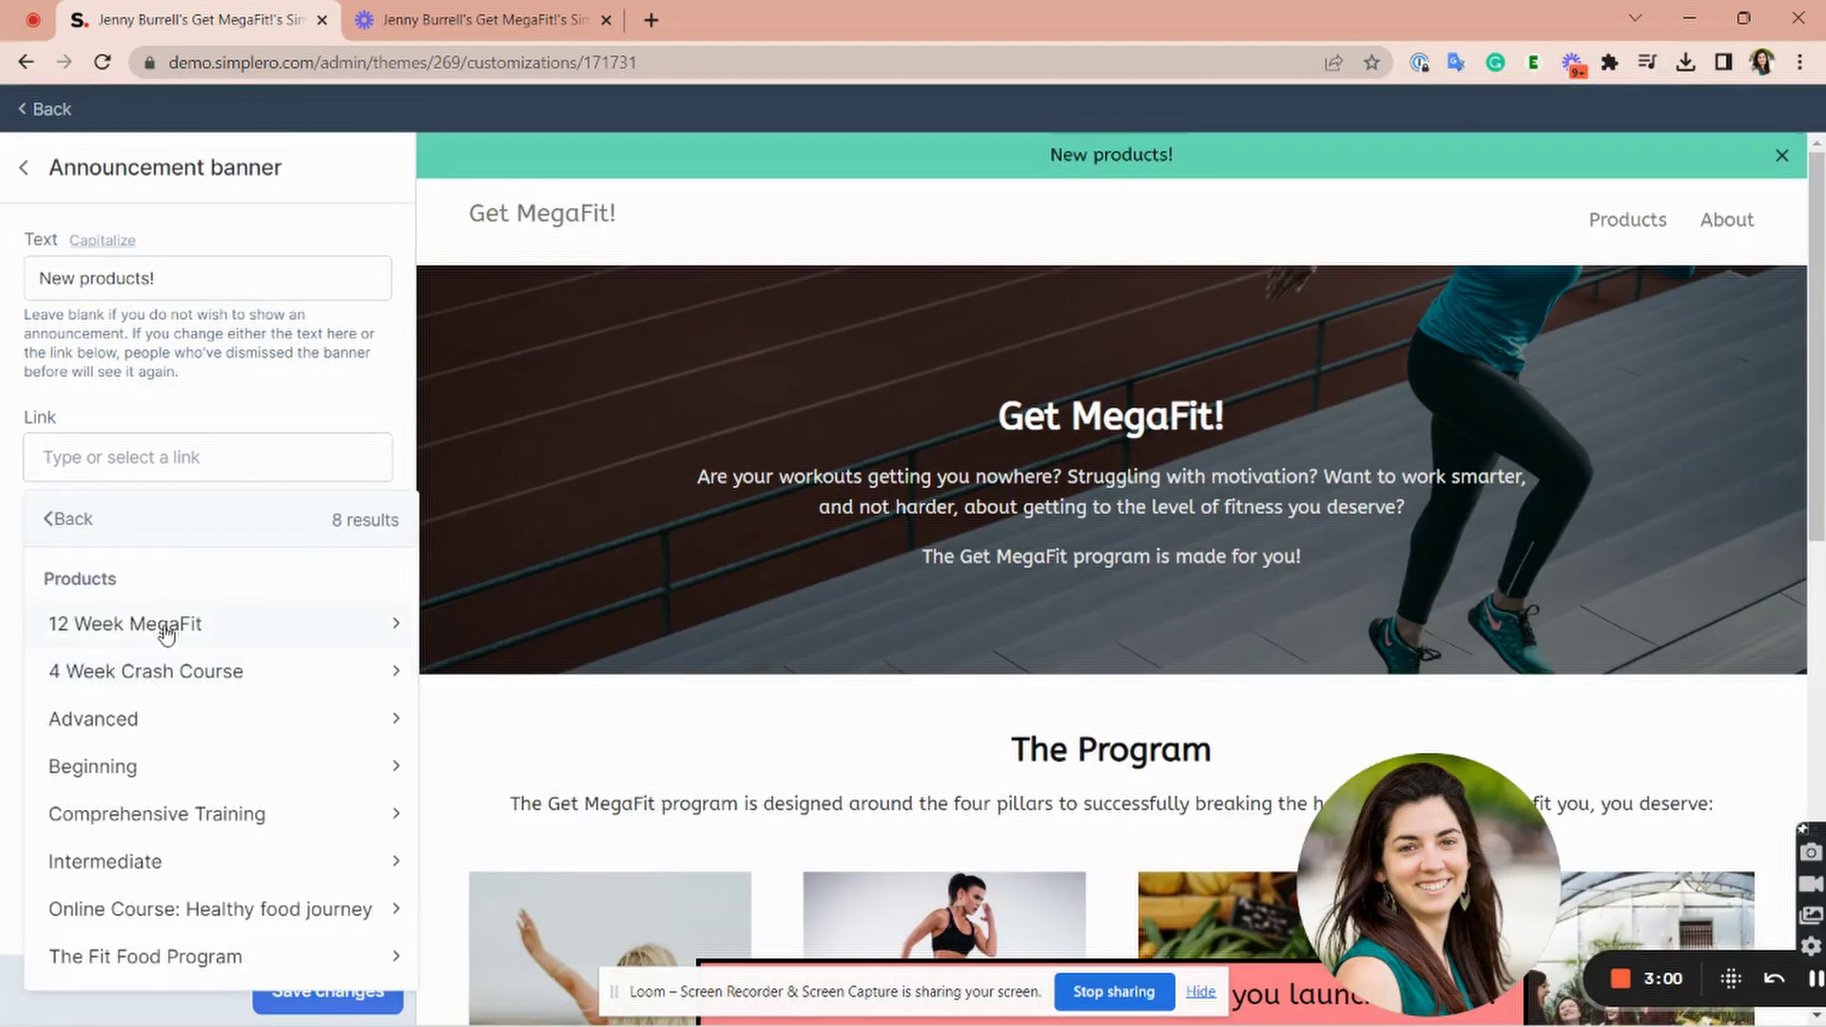
left_click(161, 627)
left_click(203, 635)
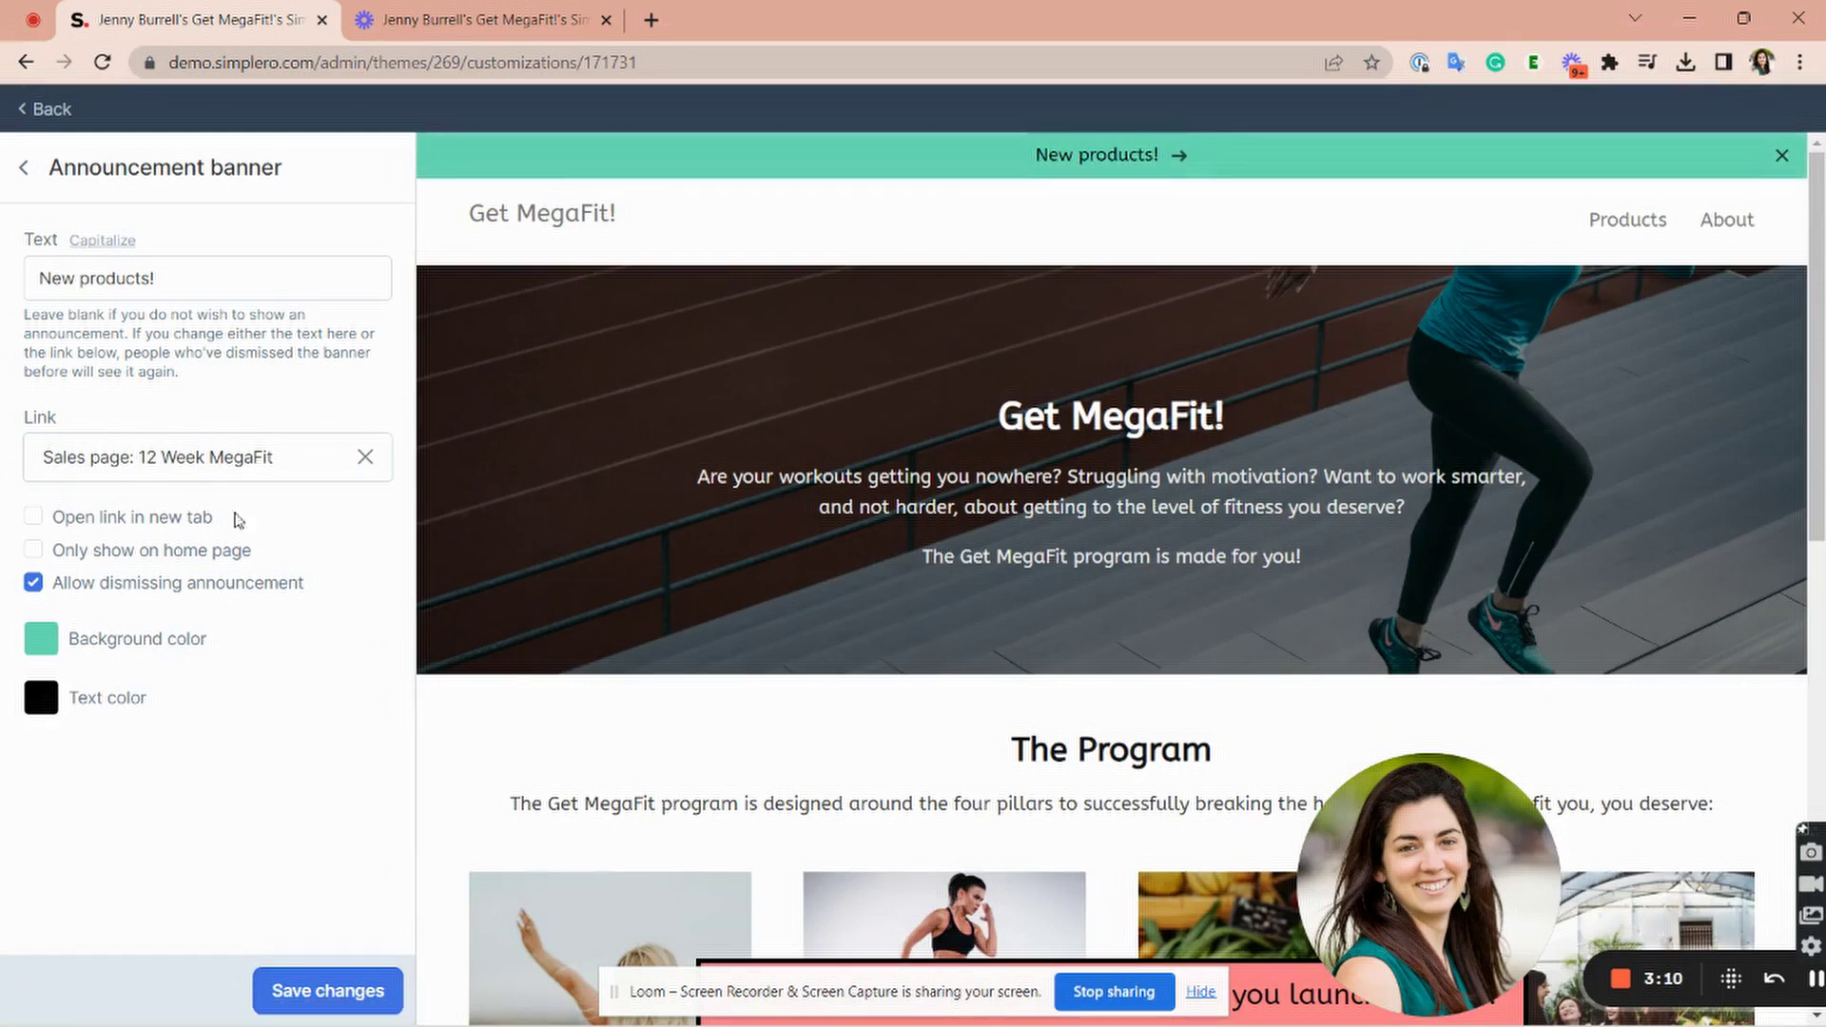
left_click(20, 169)
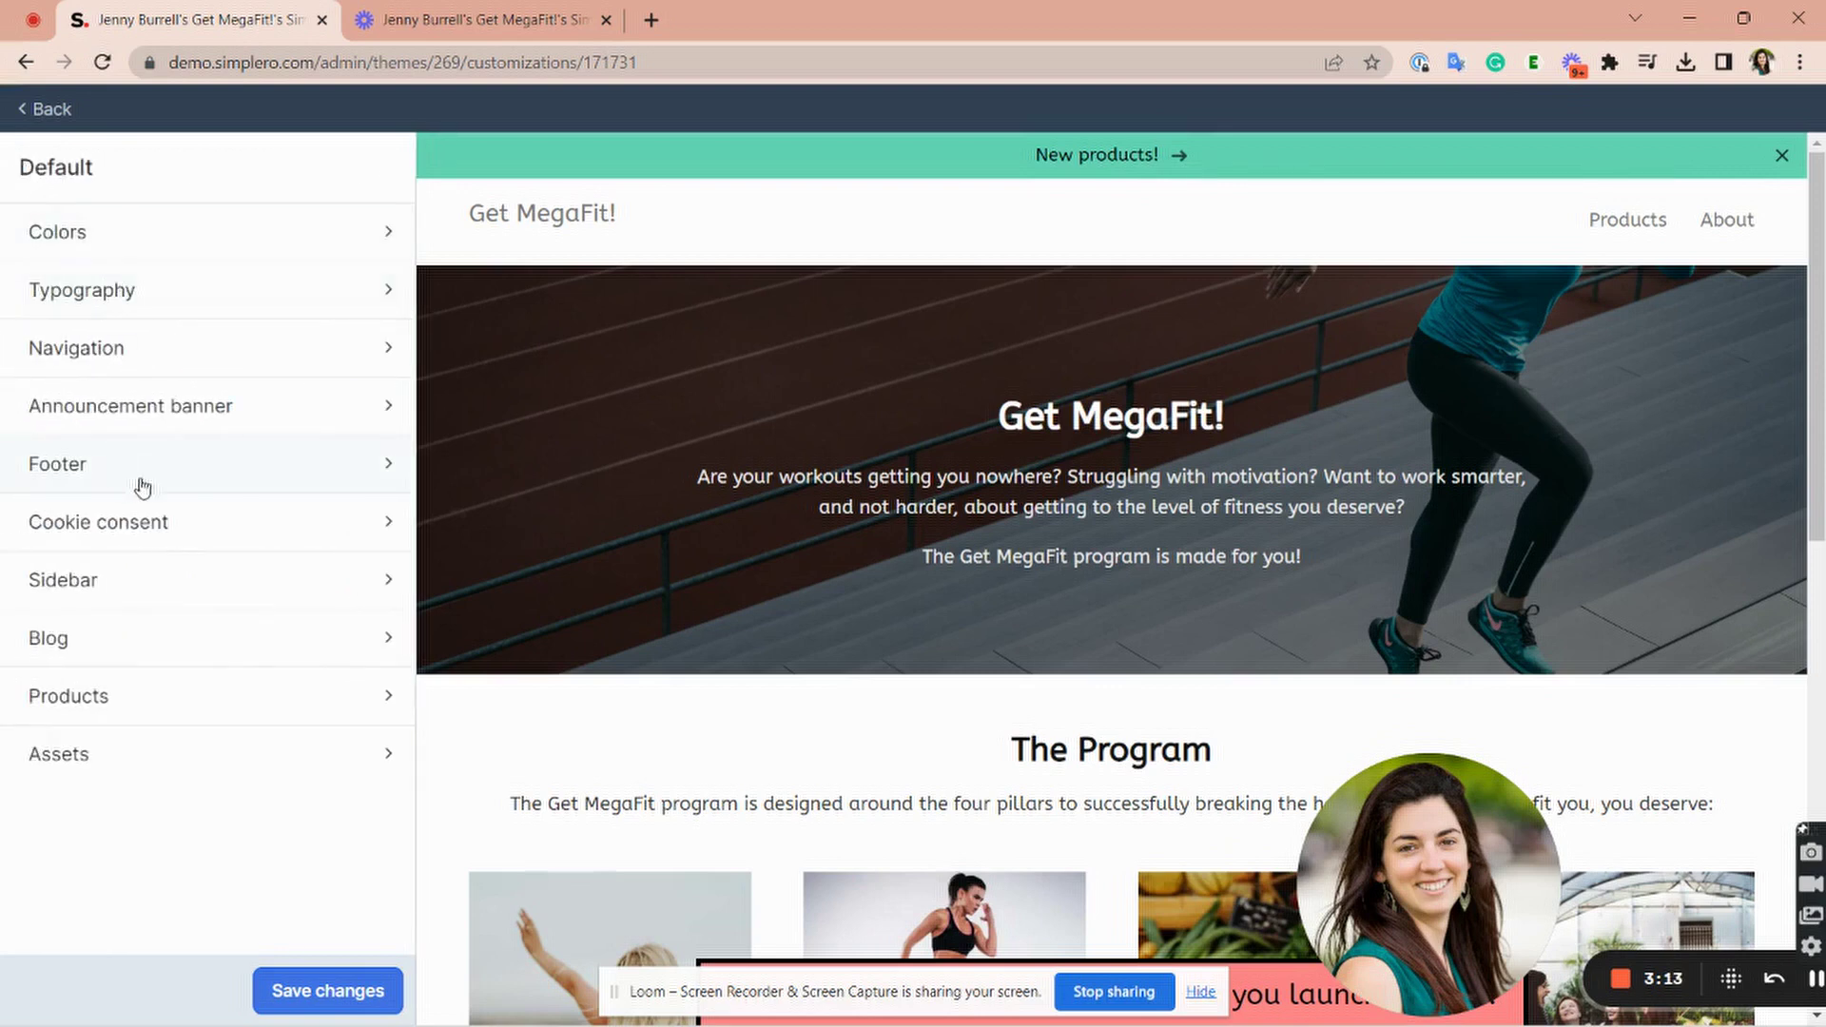
Step: Review the theme's footer settings and the cookie consent popup's position, layout and color options
left_click(223, 480)
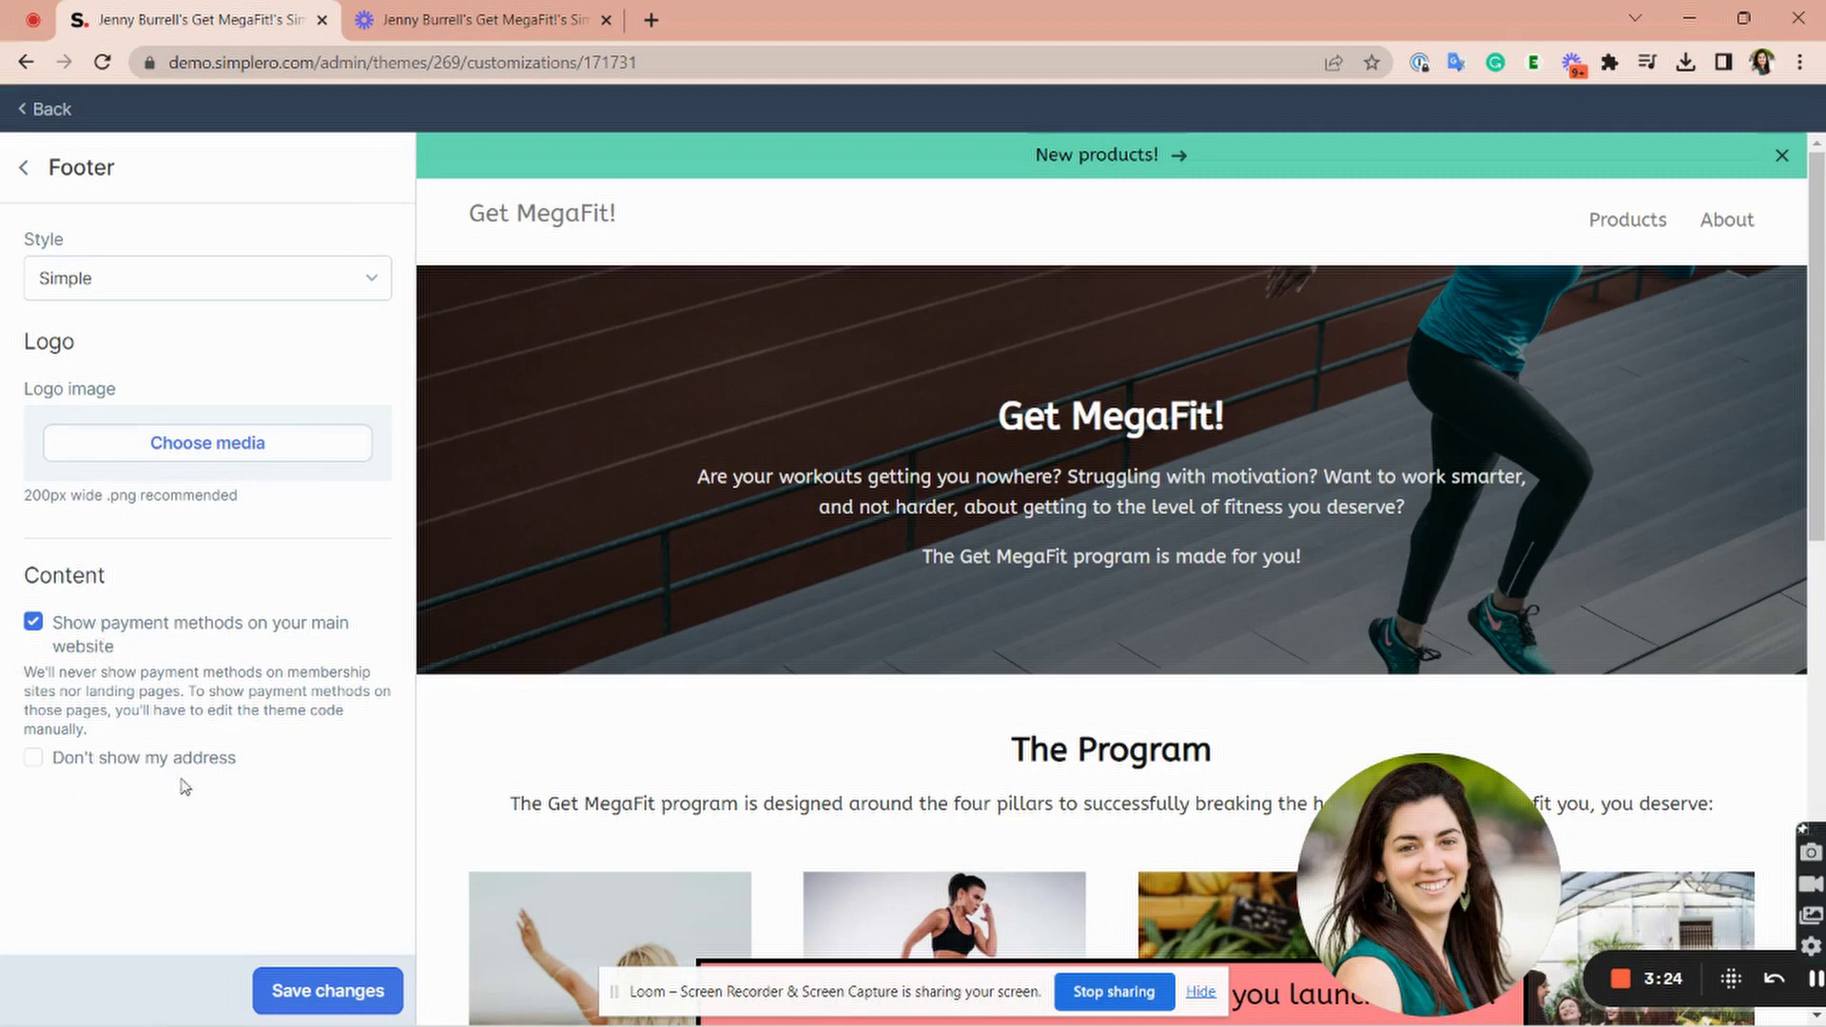
left_click(24, 173)
left_click(122, 526)
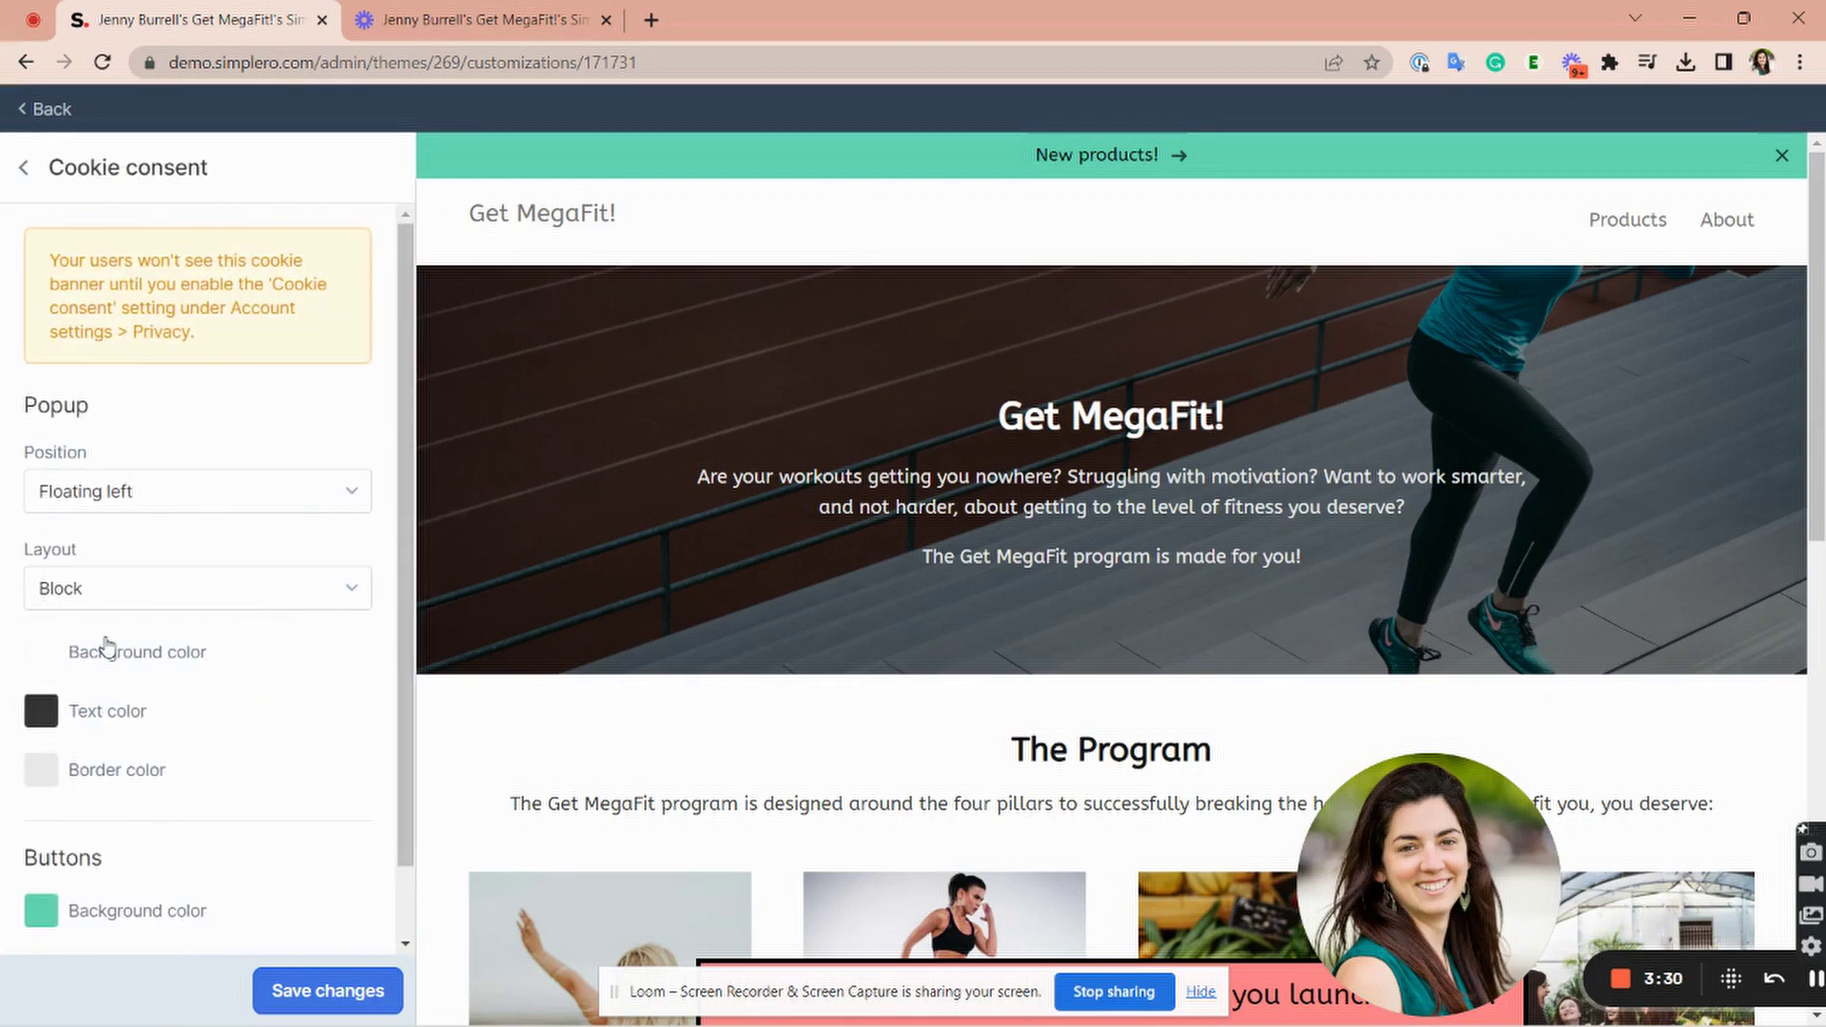
scroll(107, 647, "down", 1)
scroll(167, 646, "up", 1)
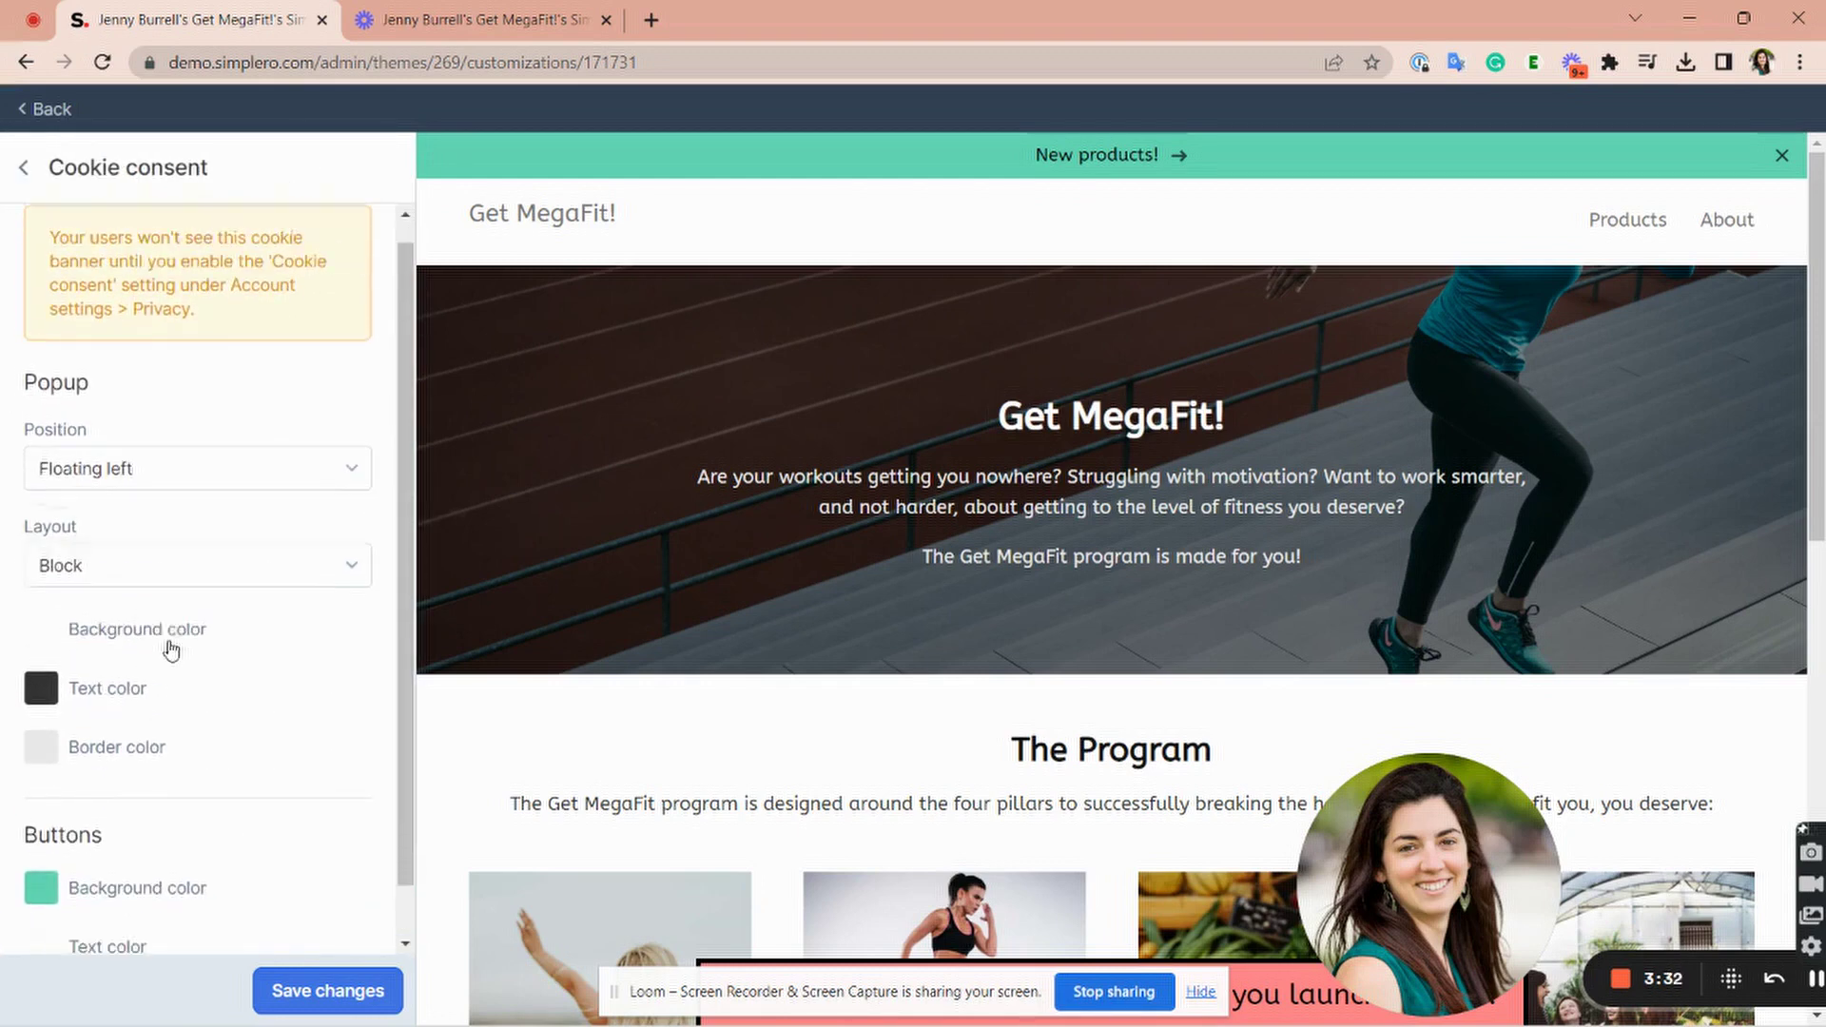
left_click(26, 169)
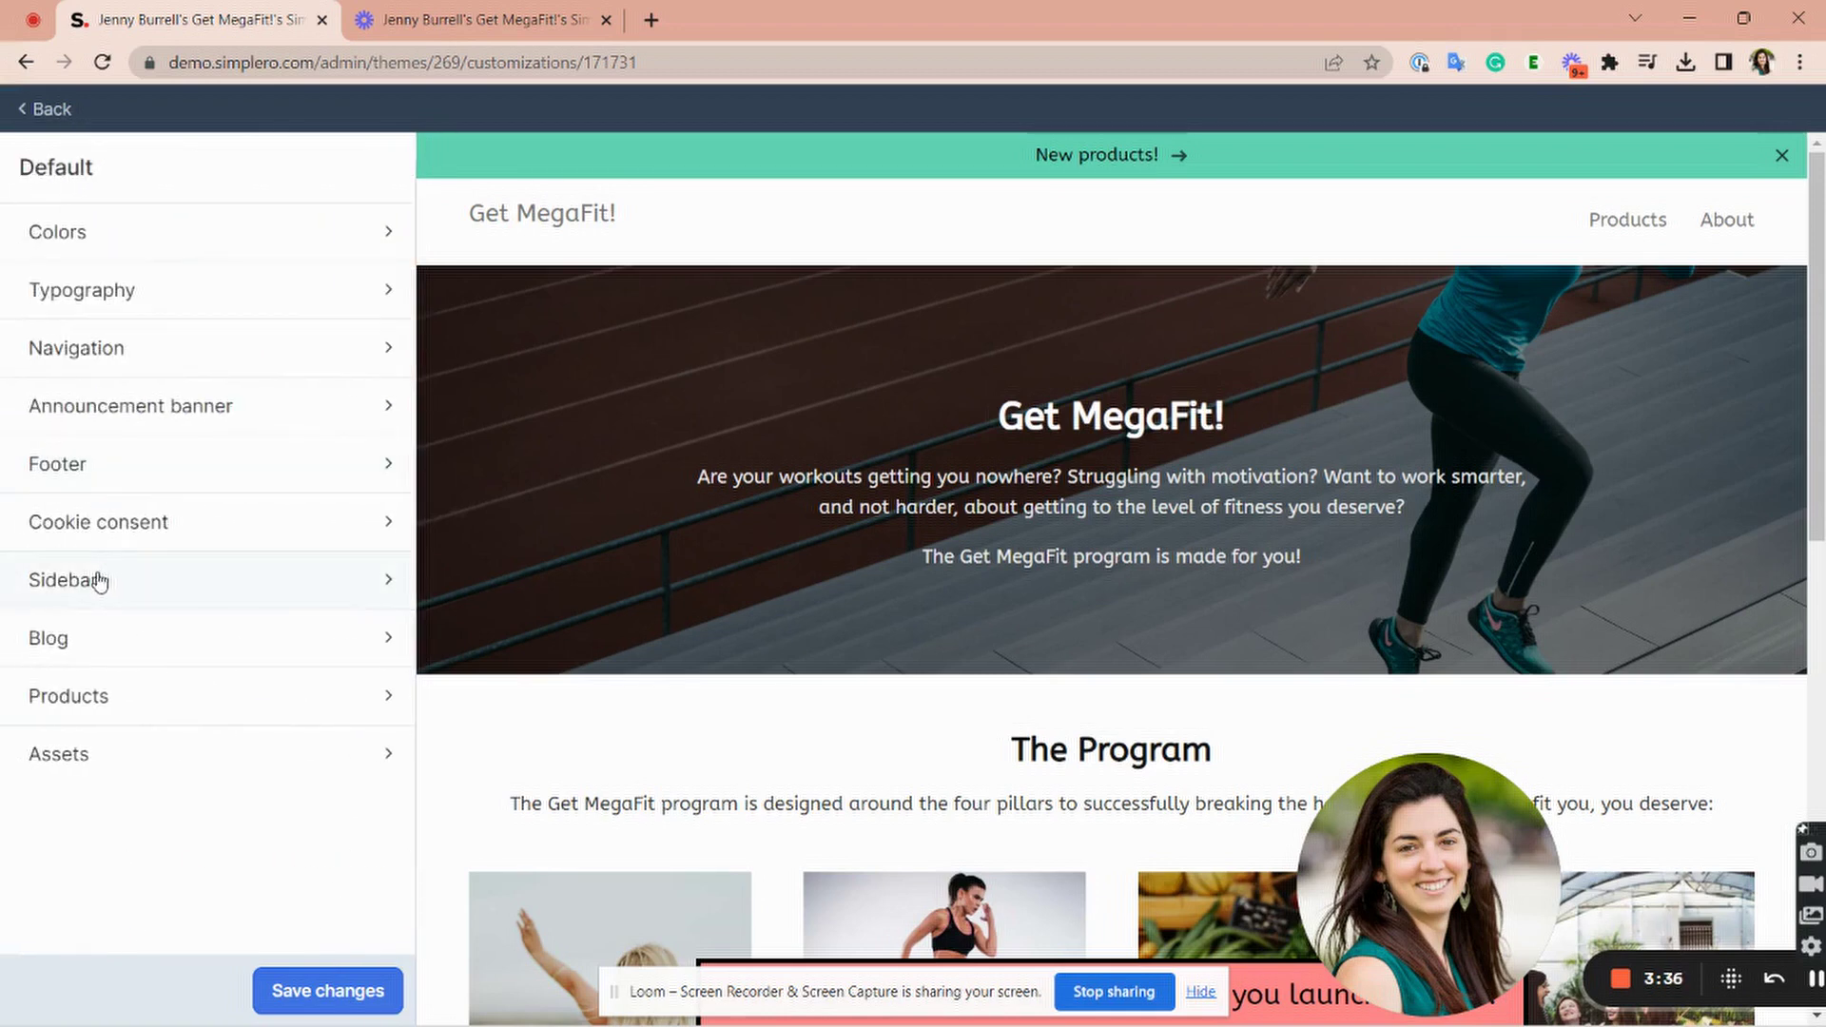
Step: Open the theme's sidebar settings and view the visibility and position choices without changing them
left_click(100, 580)
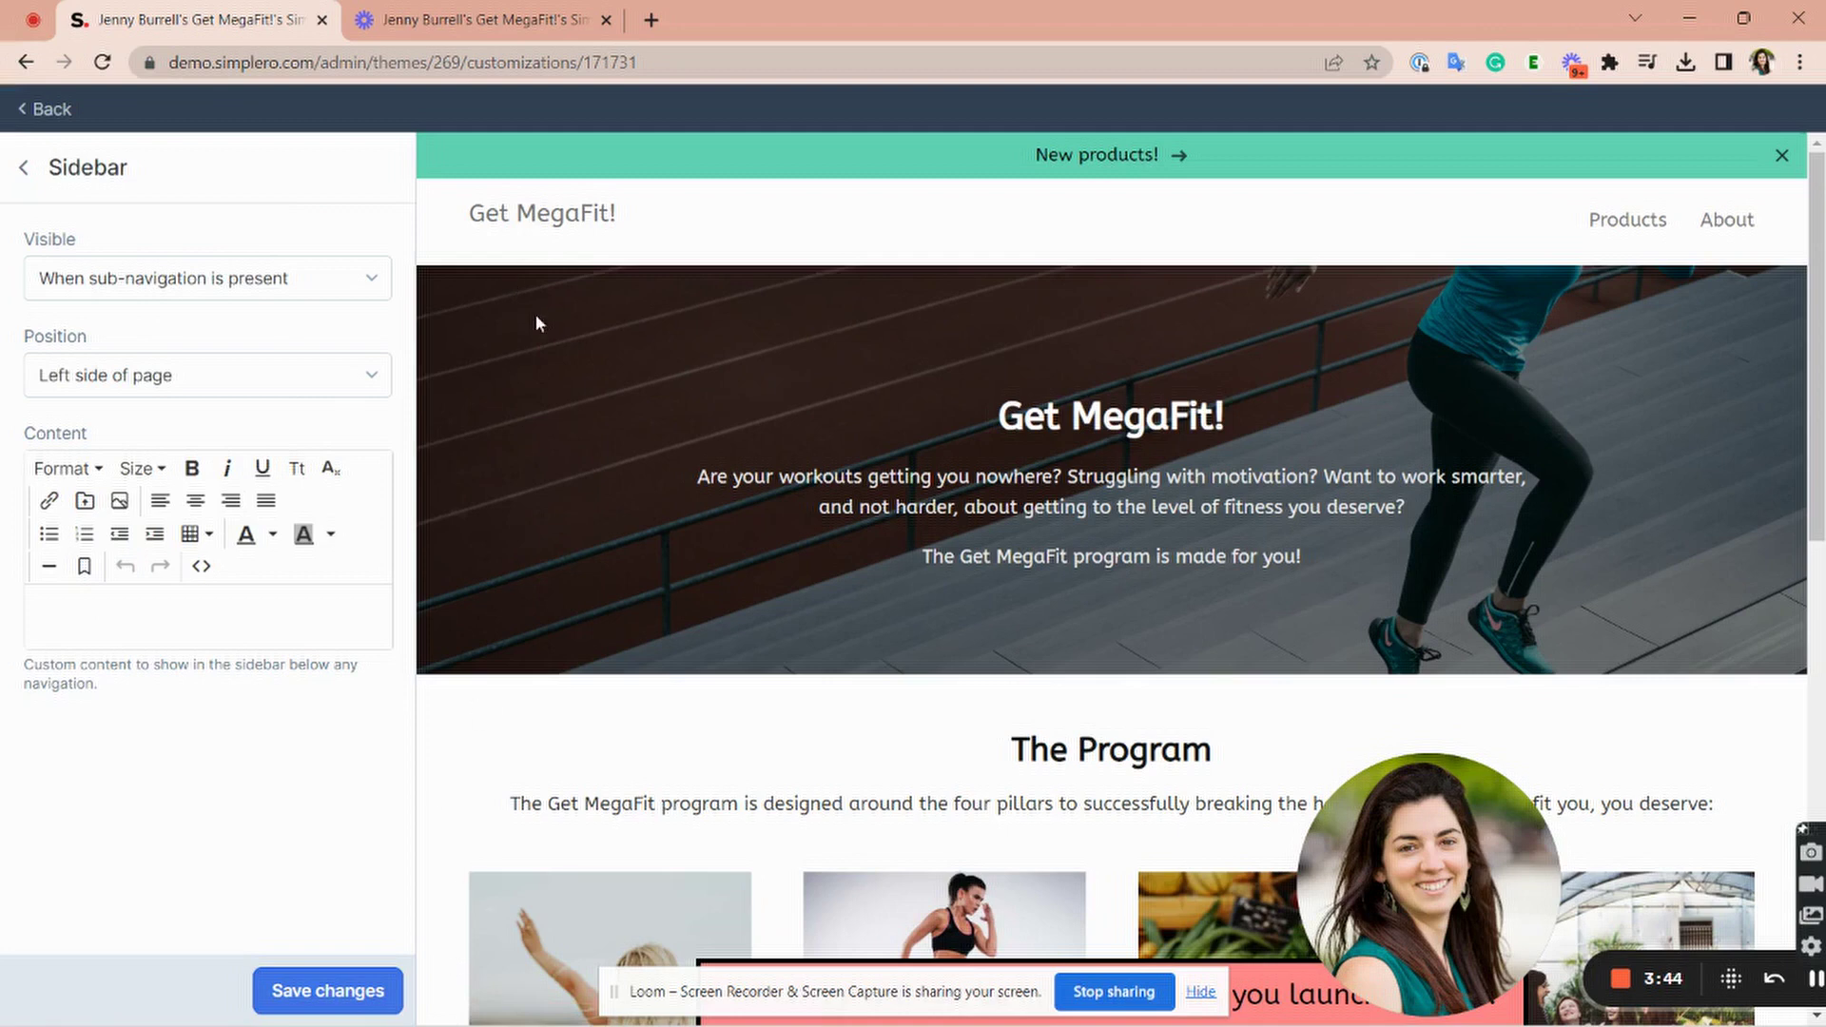
left_click(259, 285)
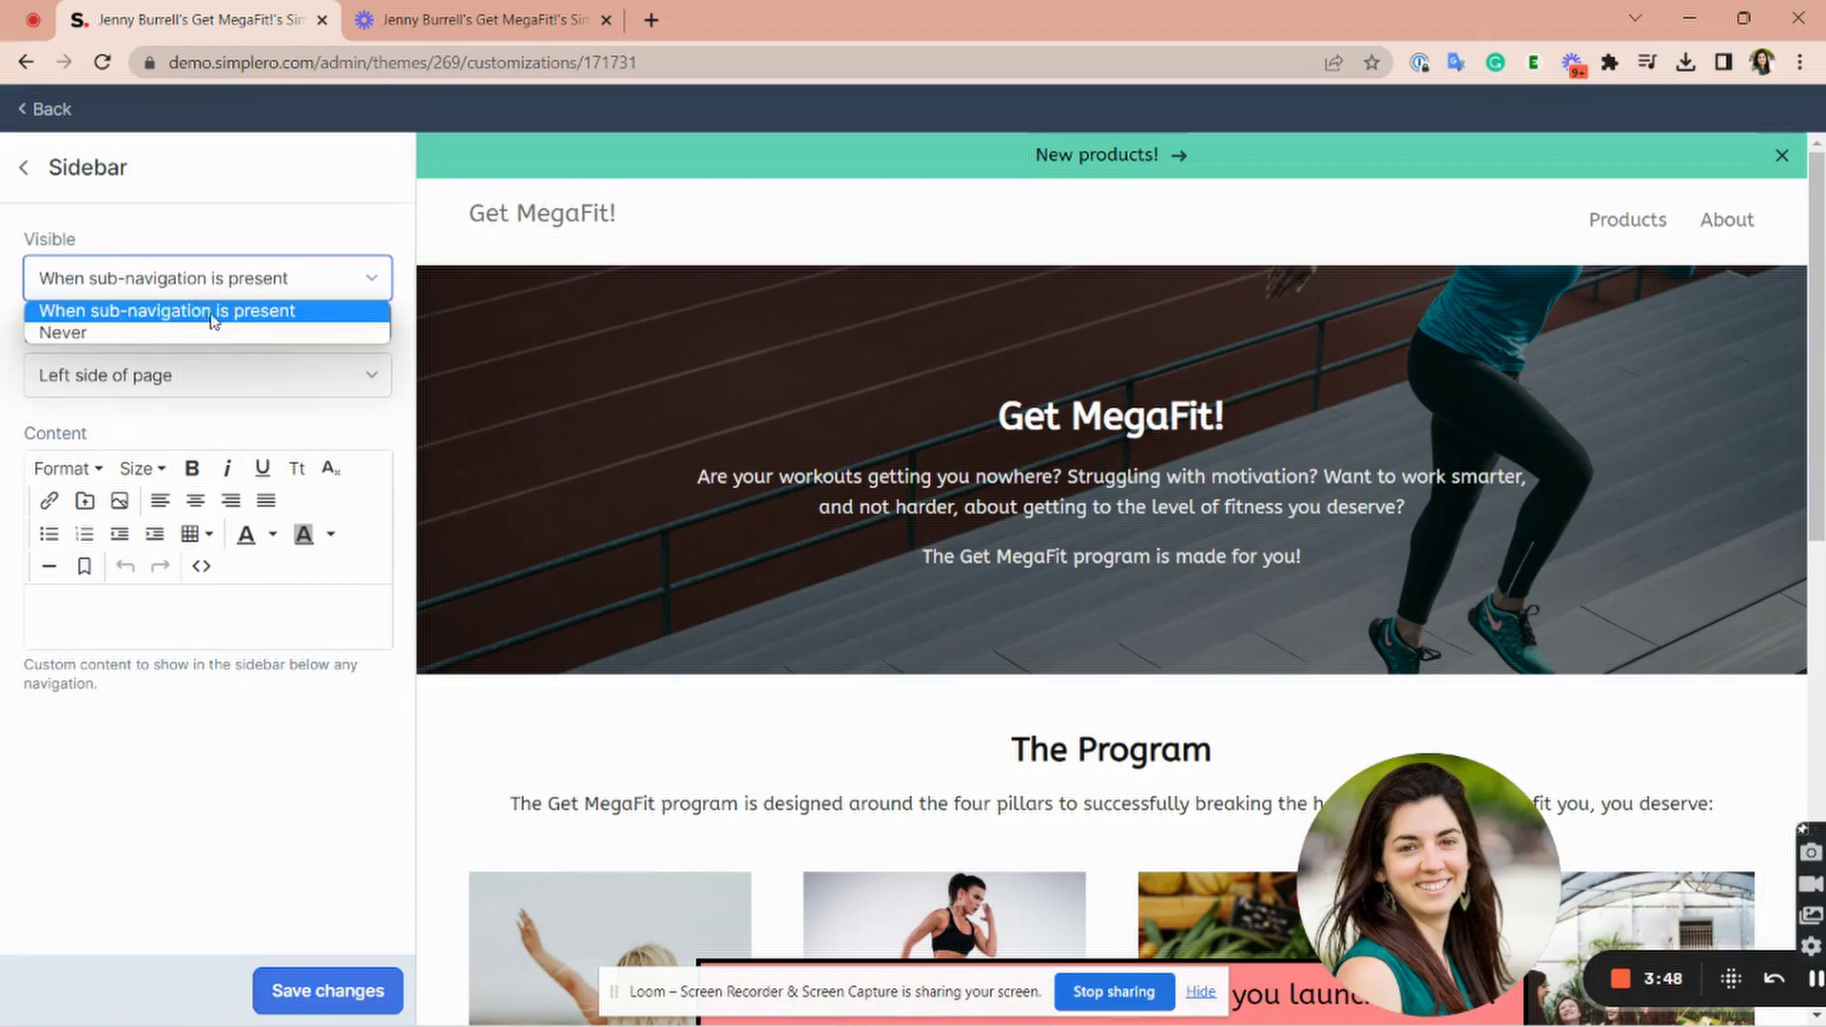
left_click(304, 169)
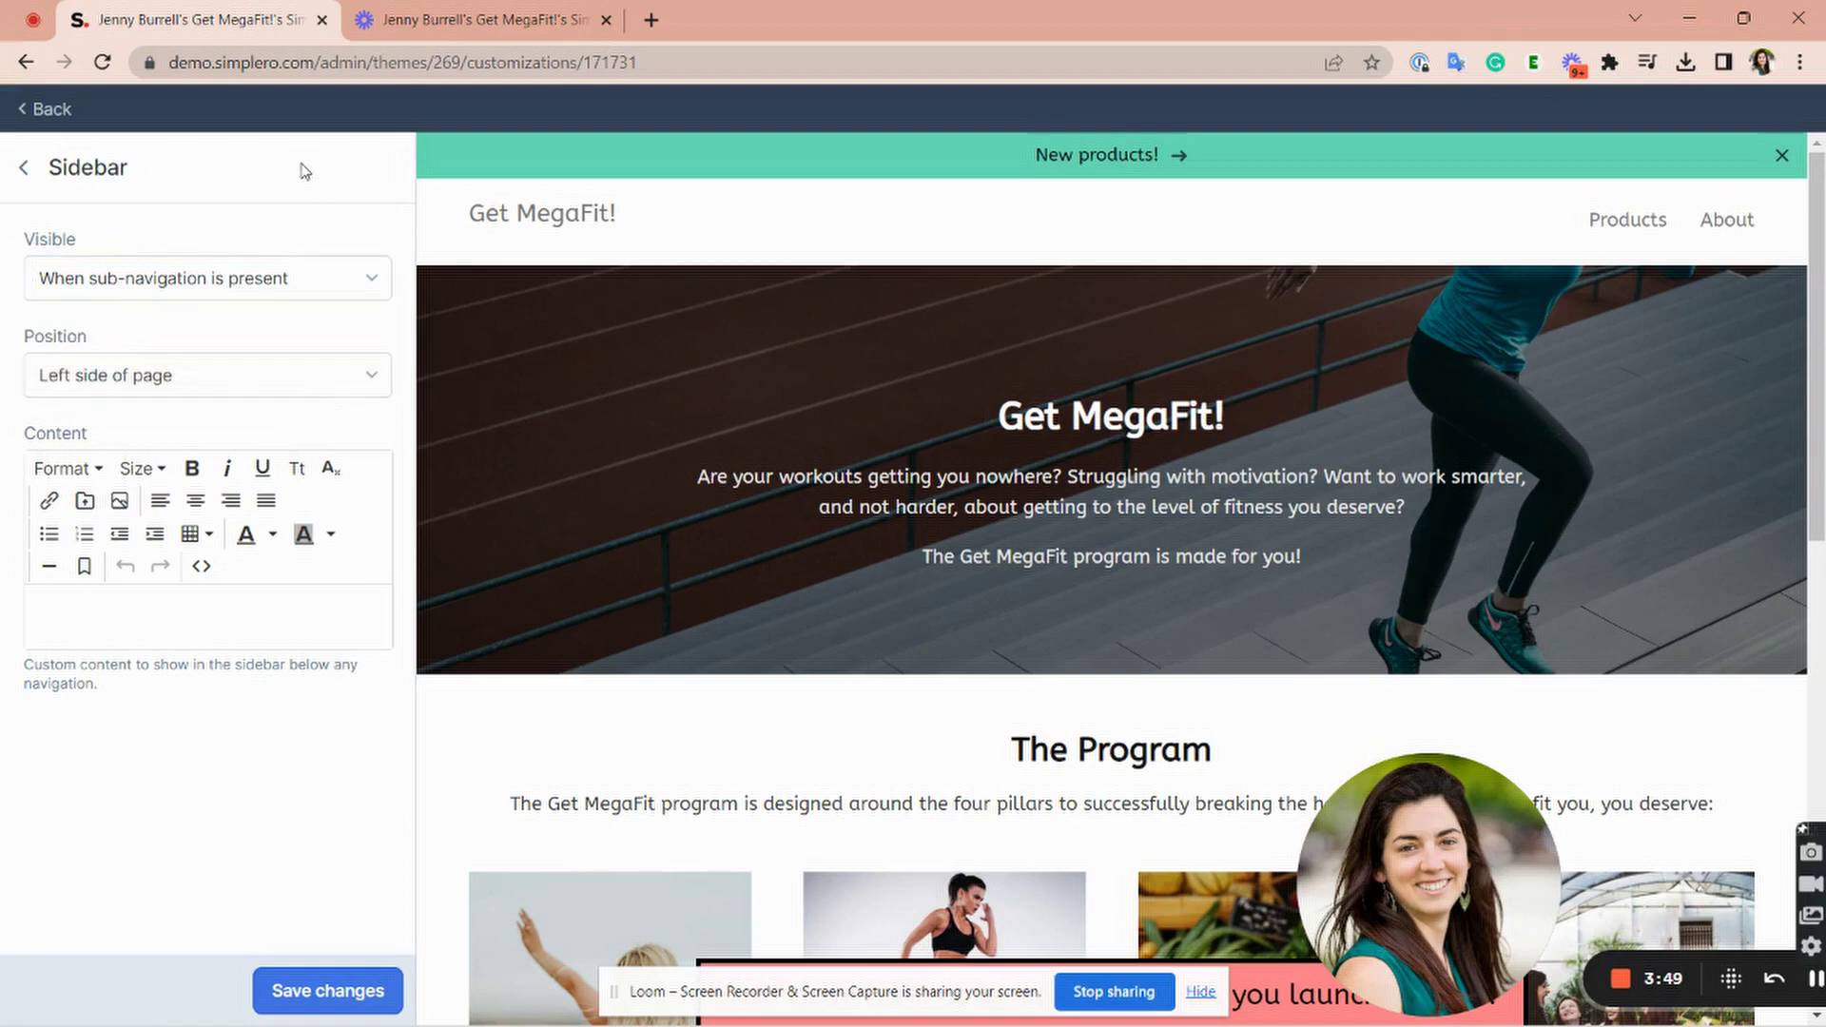
left_click(222, 385)
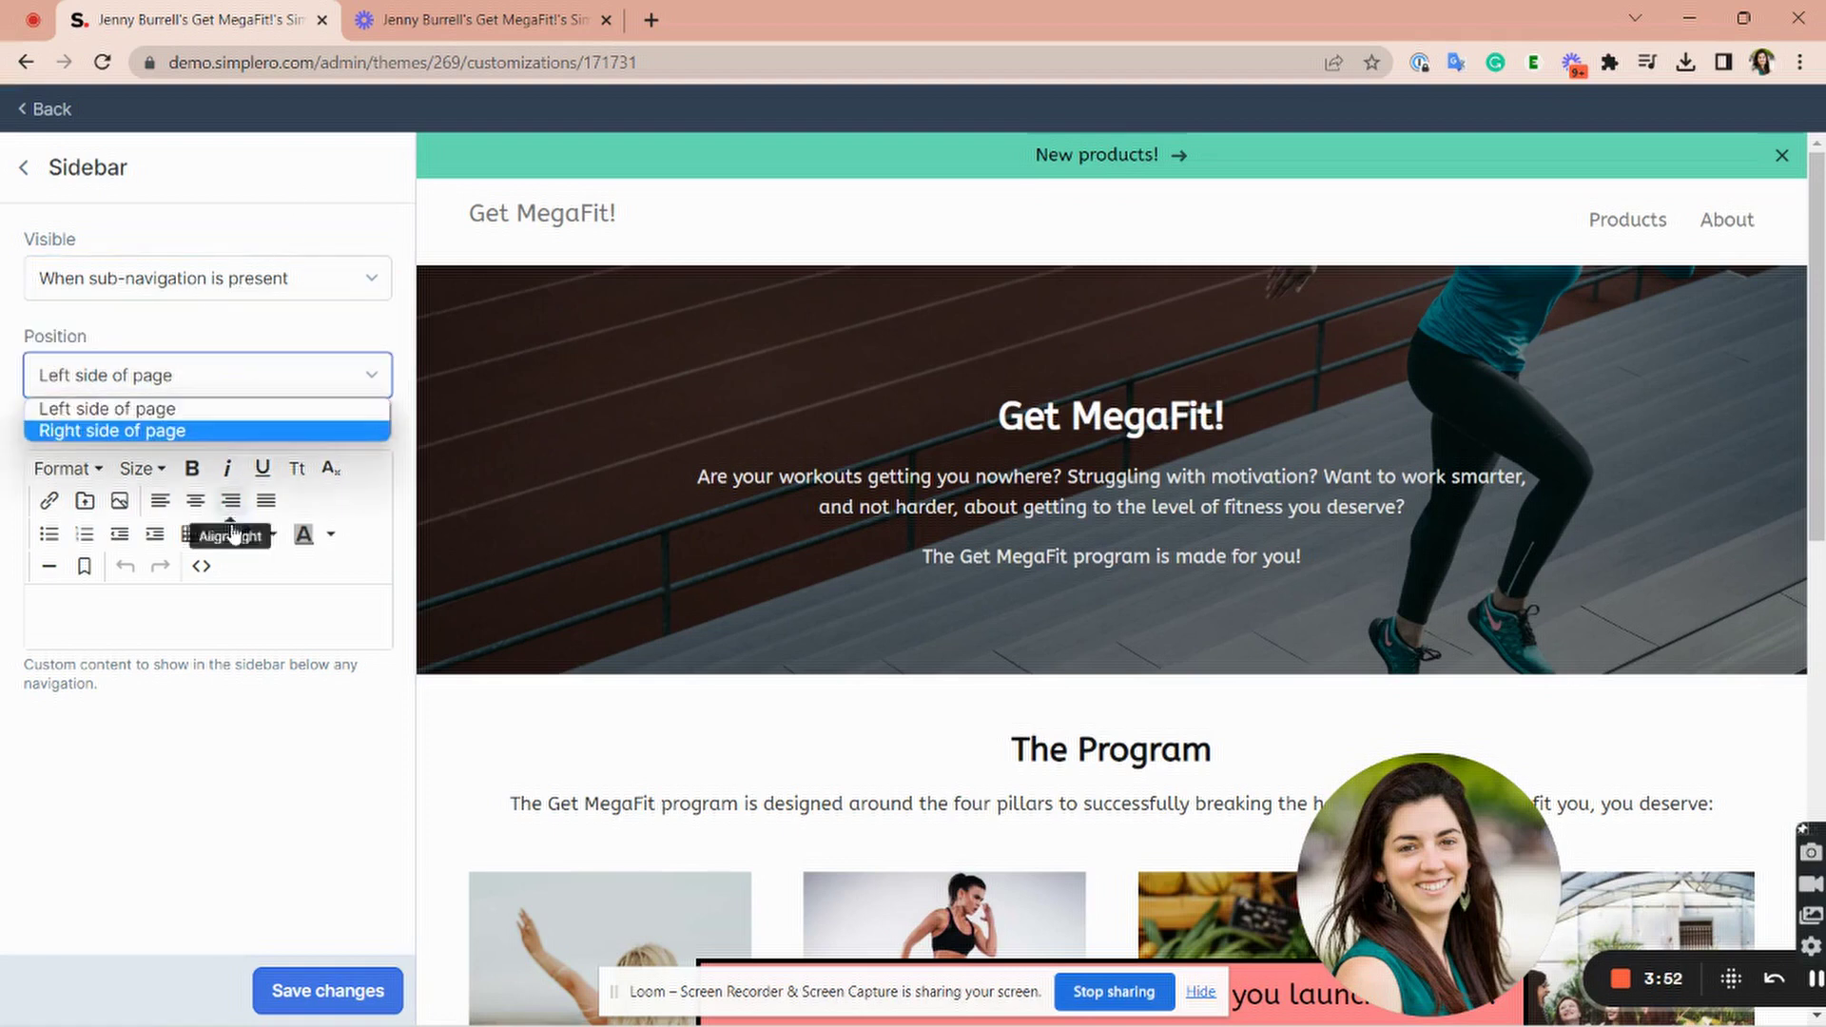
left_click(295, 733)
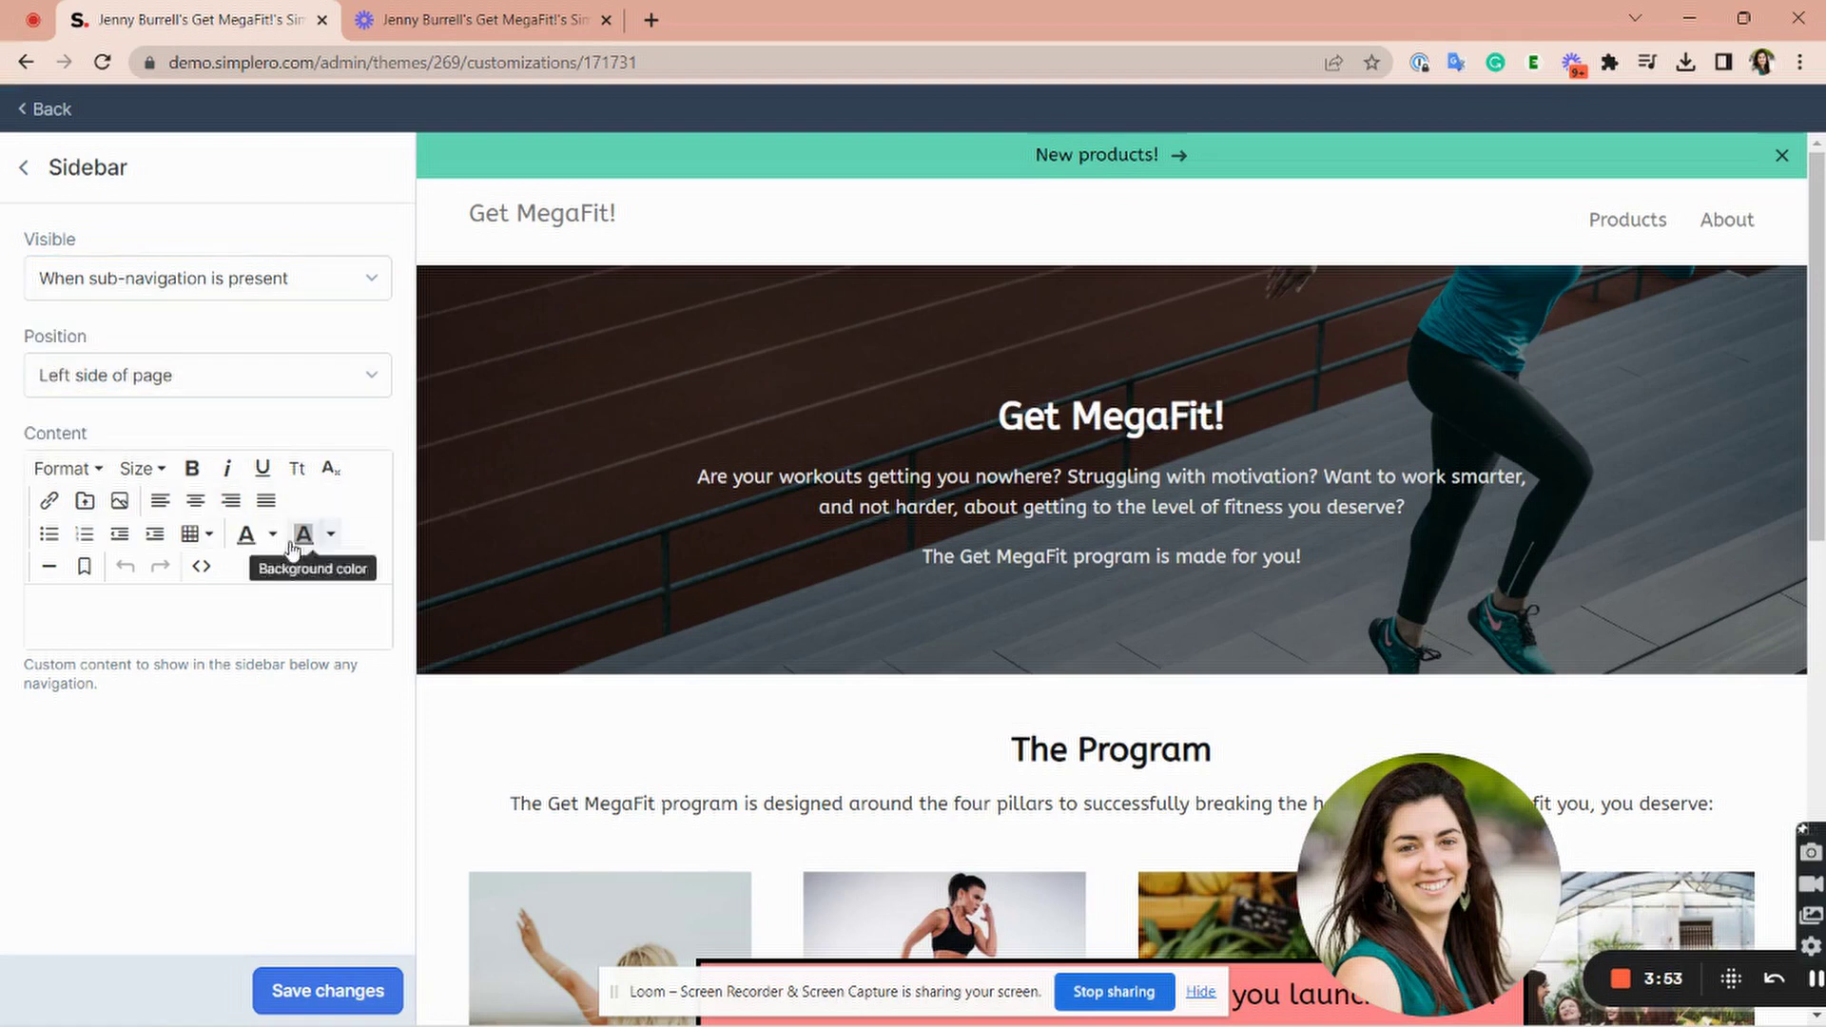
Step: Leave the sidebar settings and check the theme's blog settings for the sharing button option
left_click(24, 171)
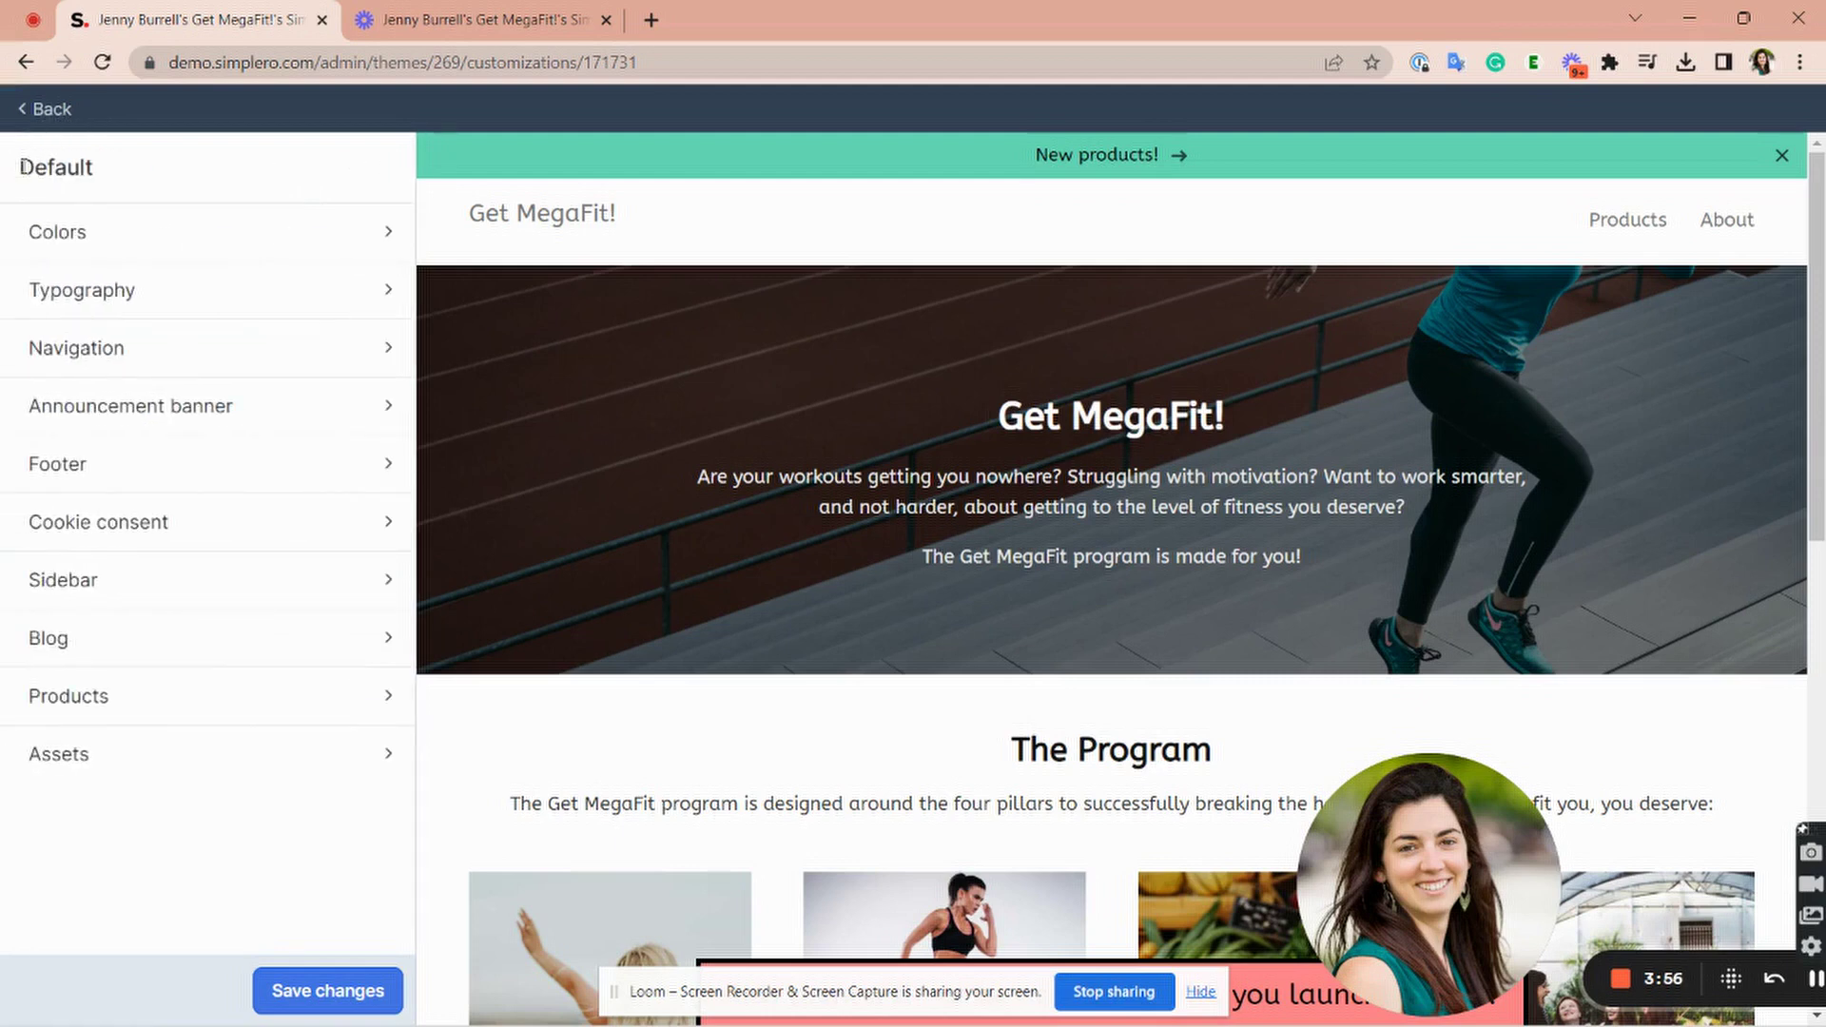
left_click(62, 640)
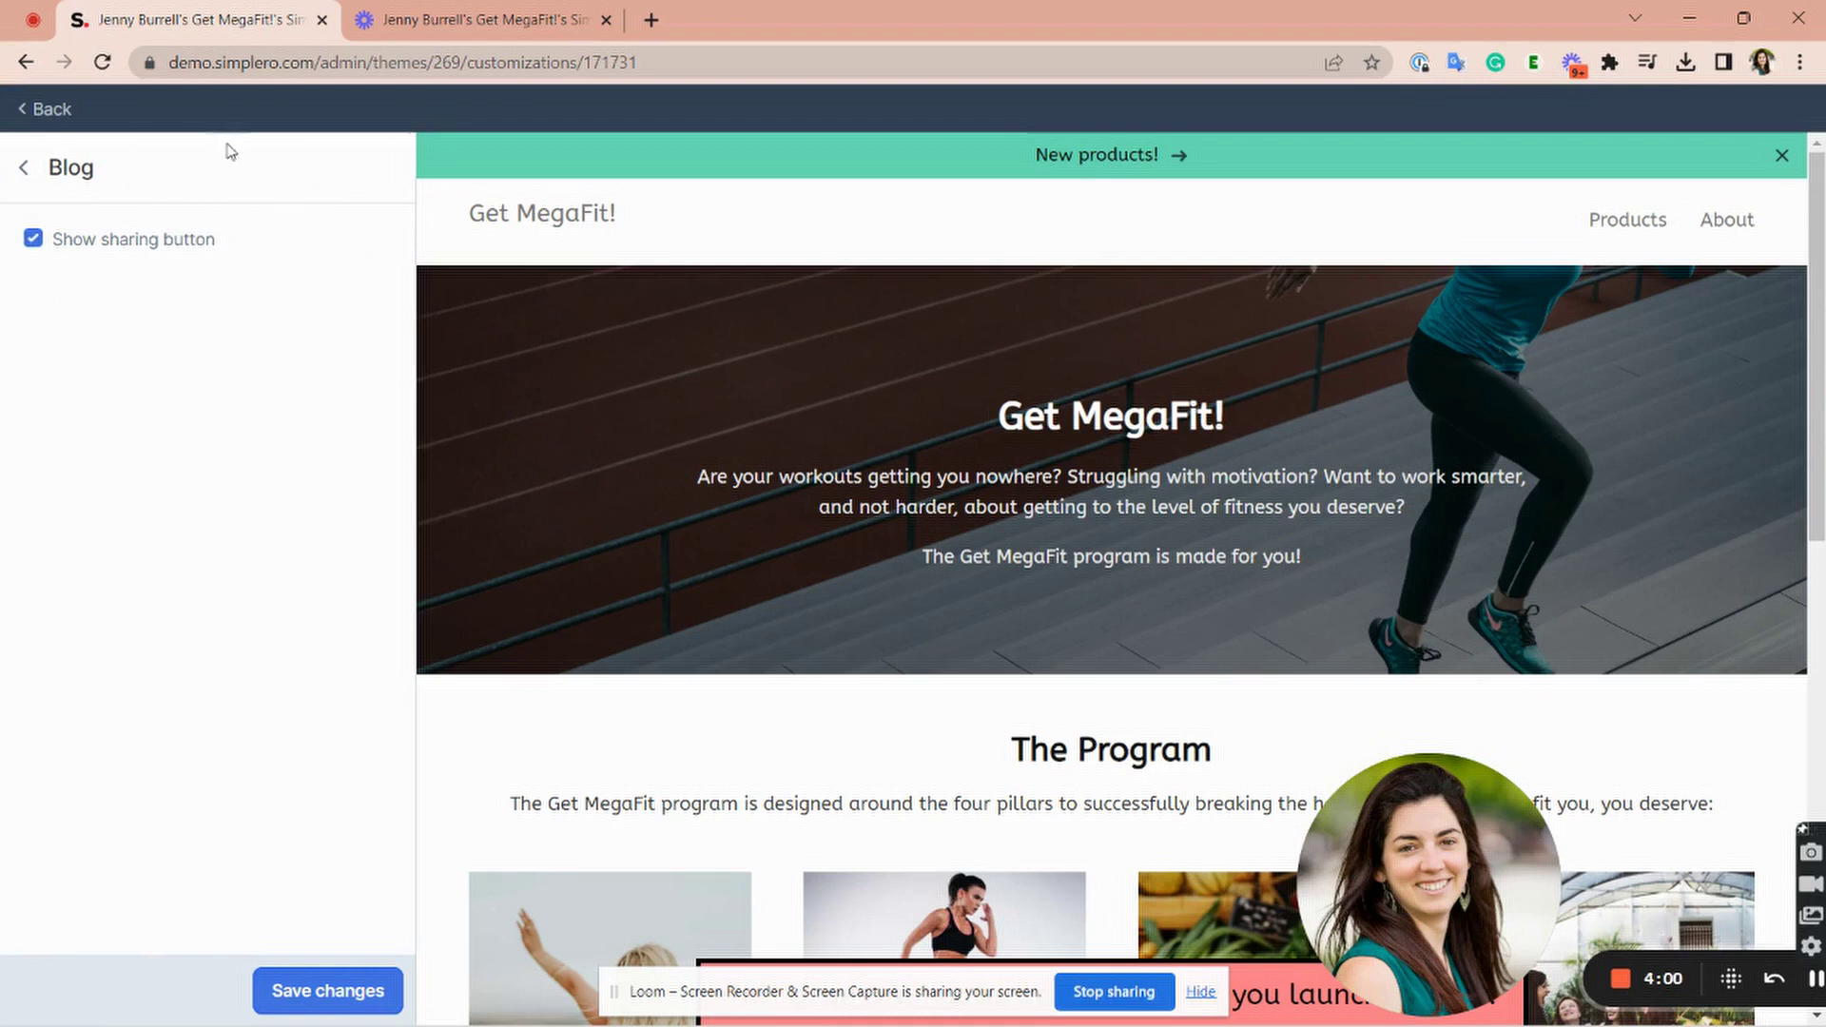
Step: Check the theme's product page sharing option and the Assets settings for additional CSS and Javascript files
left_click(28, 173)
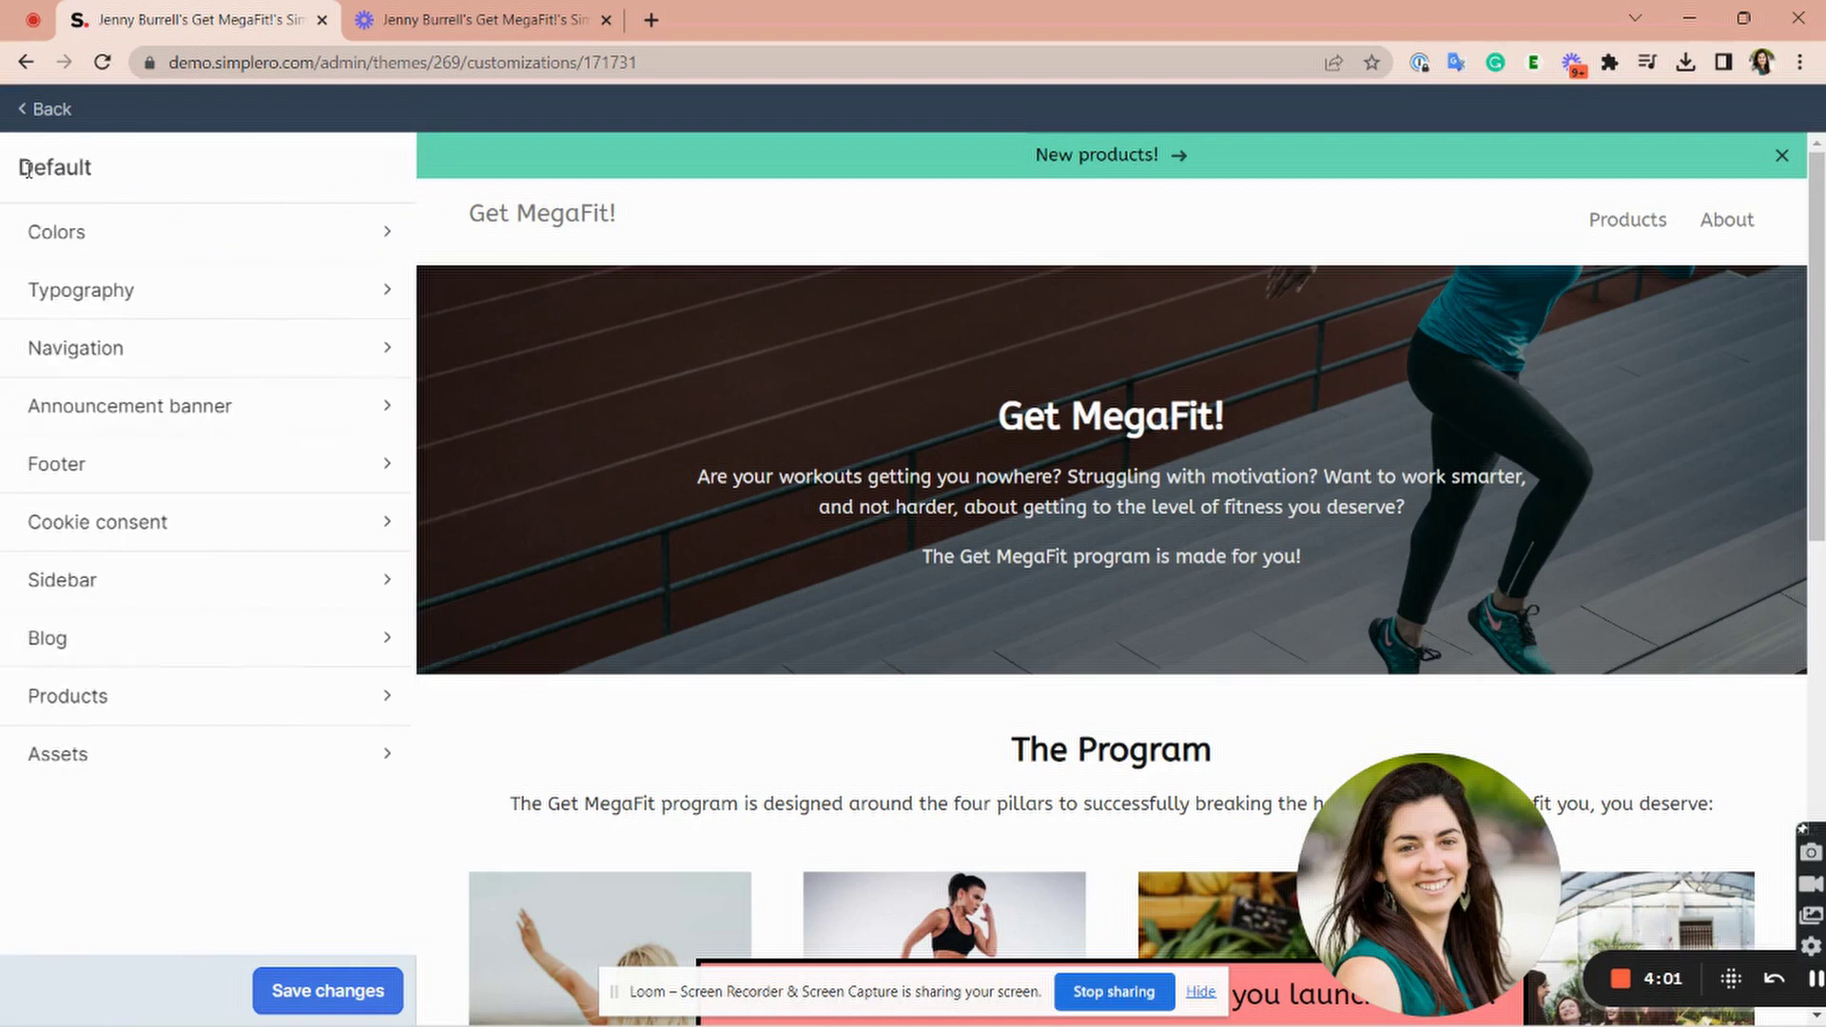
left_click(116, 707)
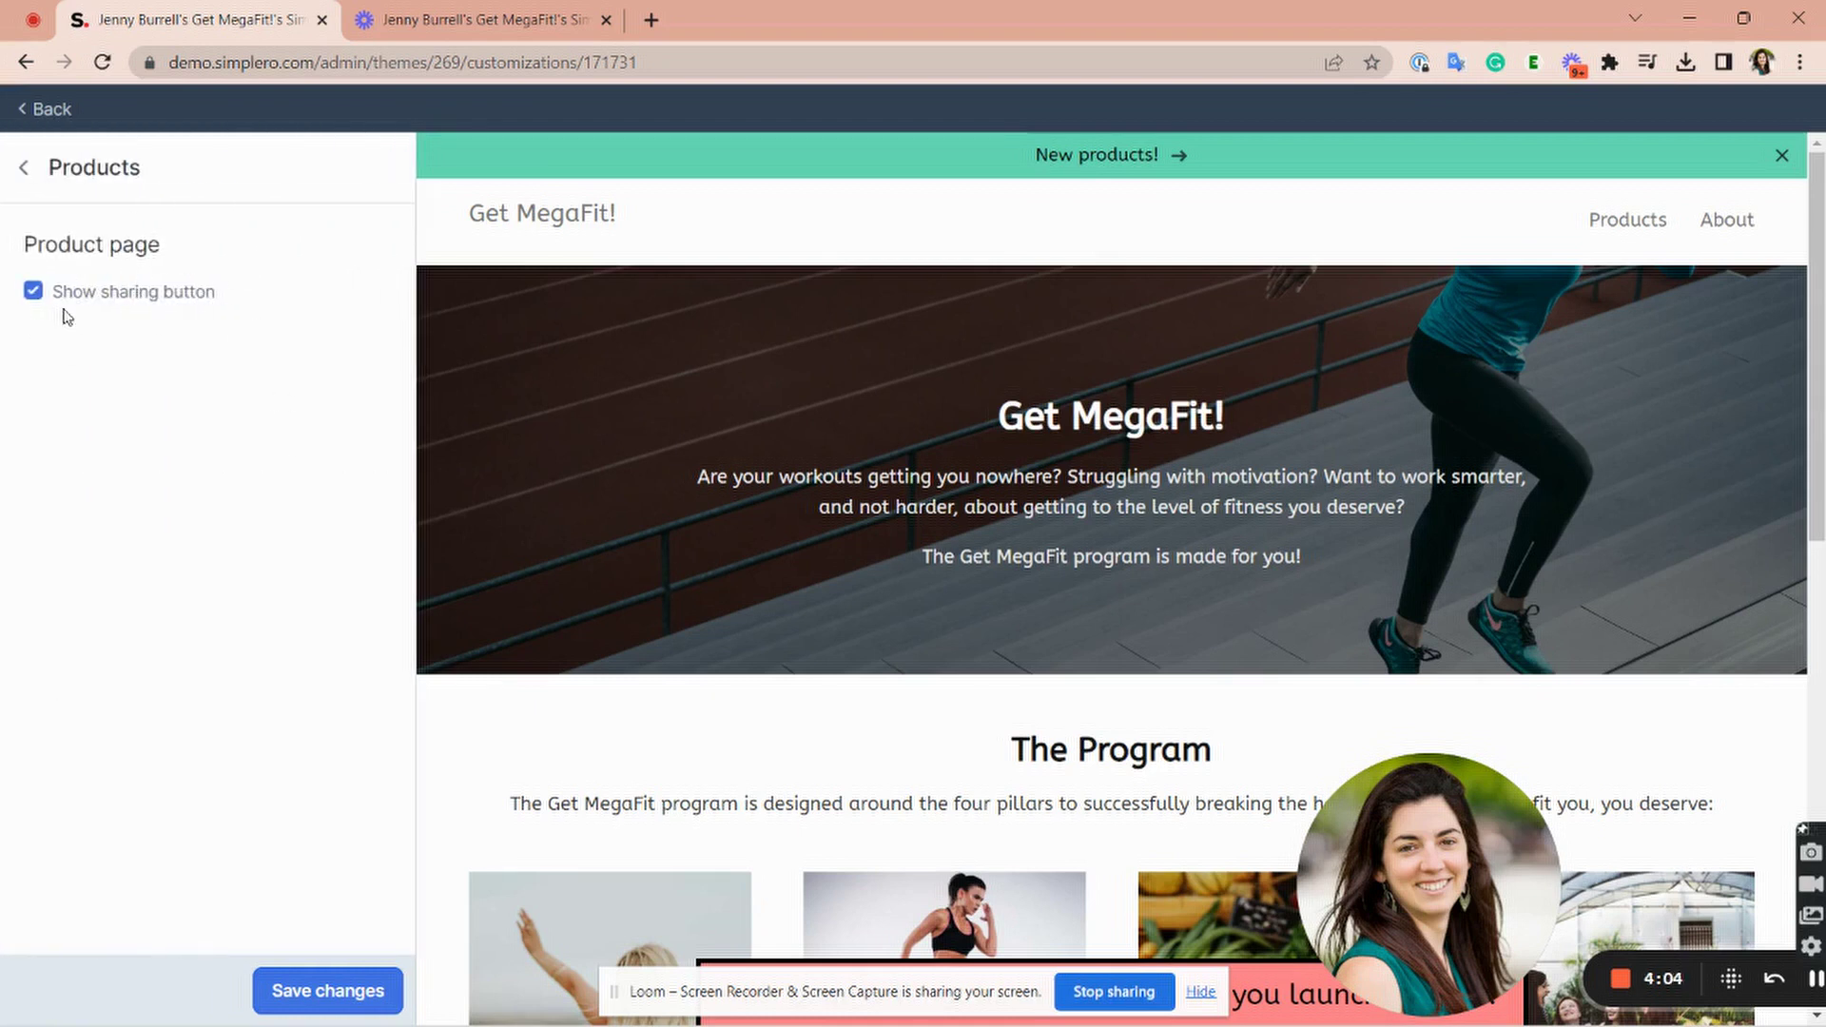
left_click(25, 172)
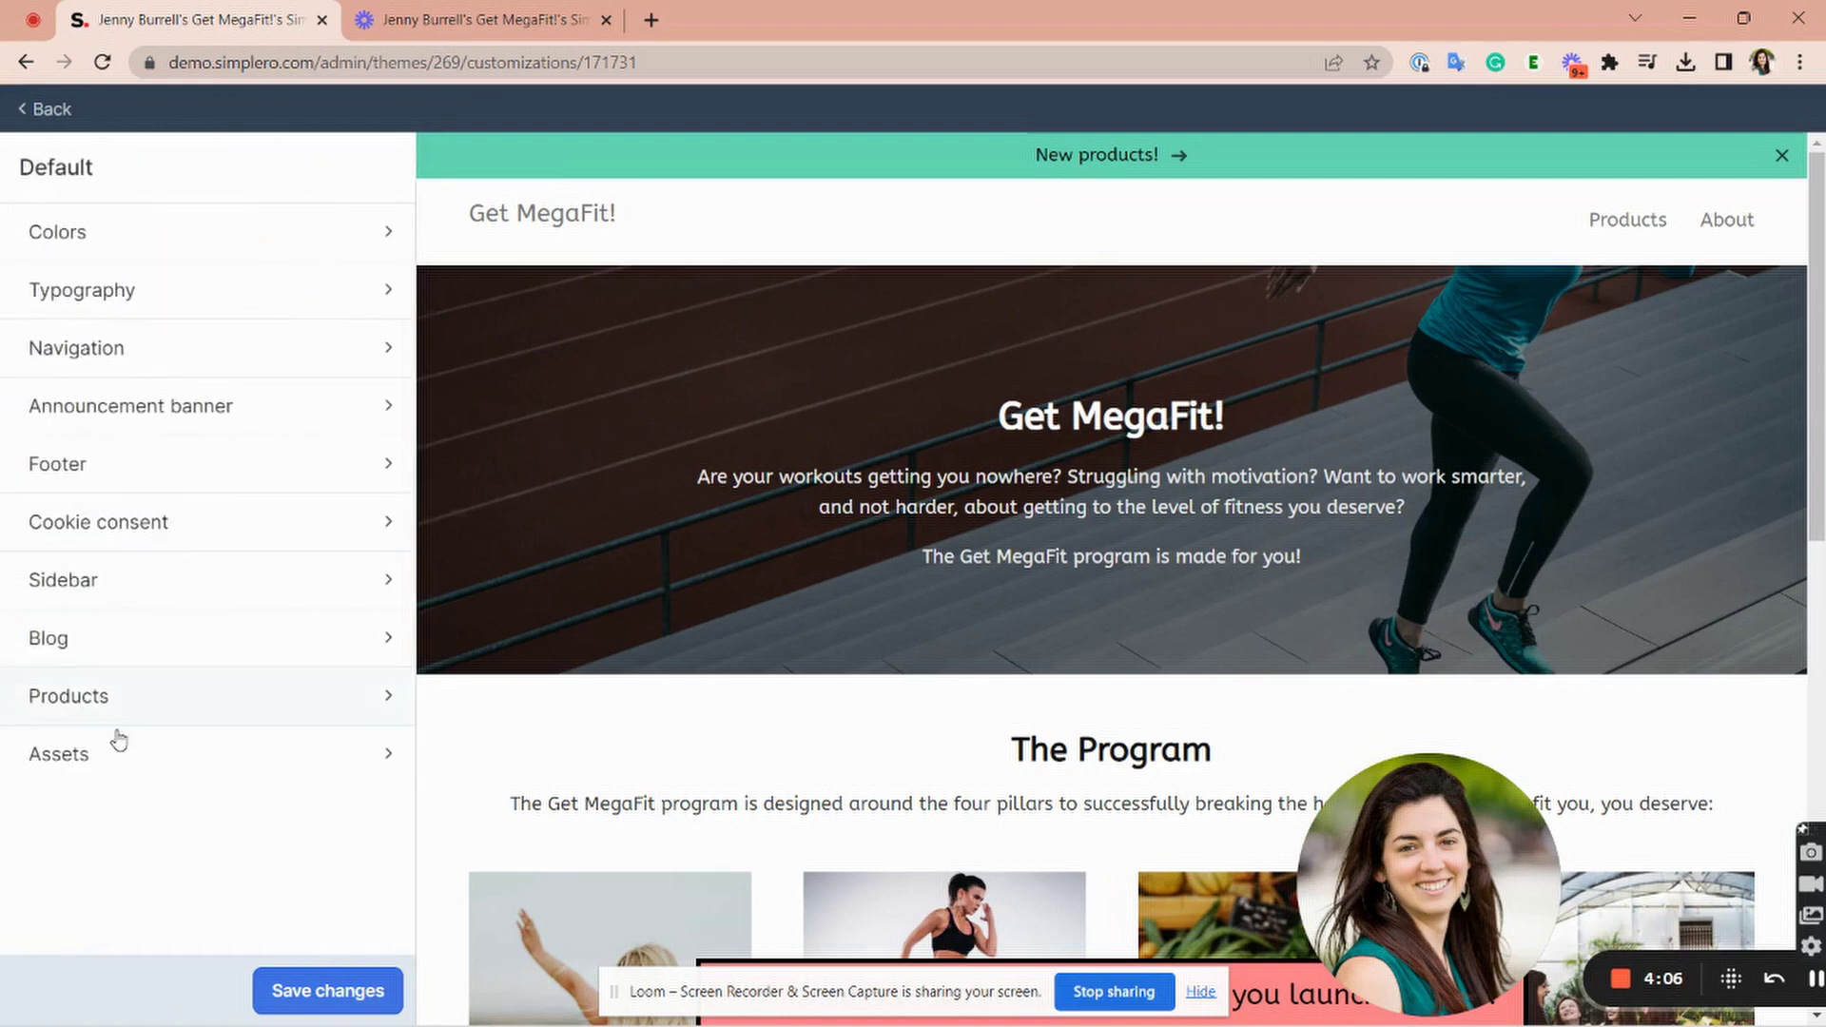
left_click(118, 742)
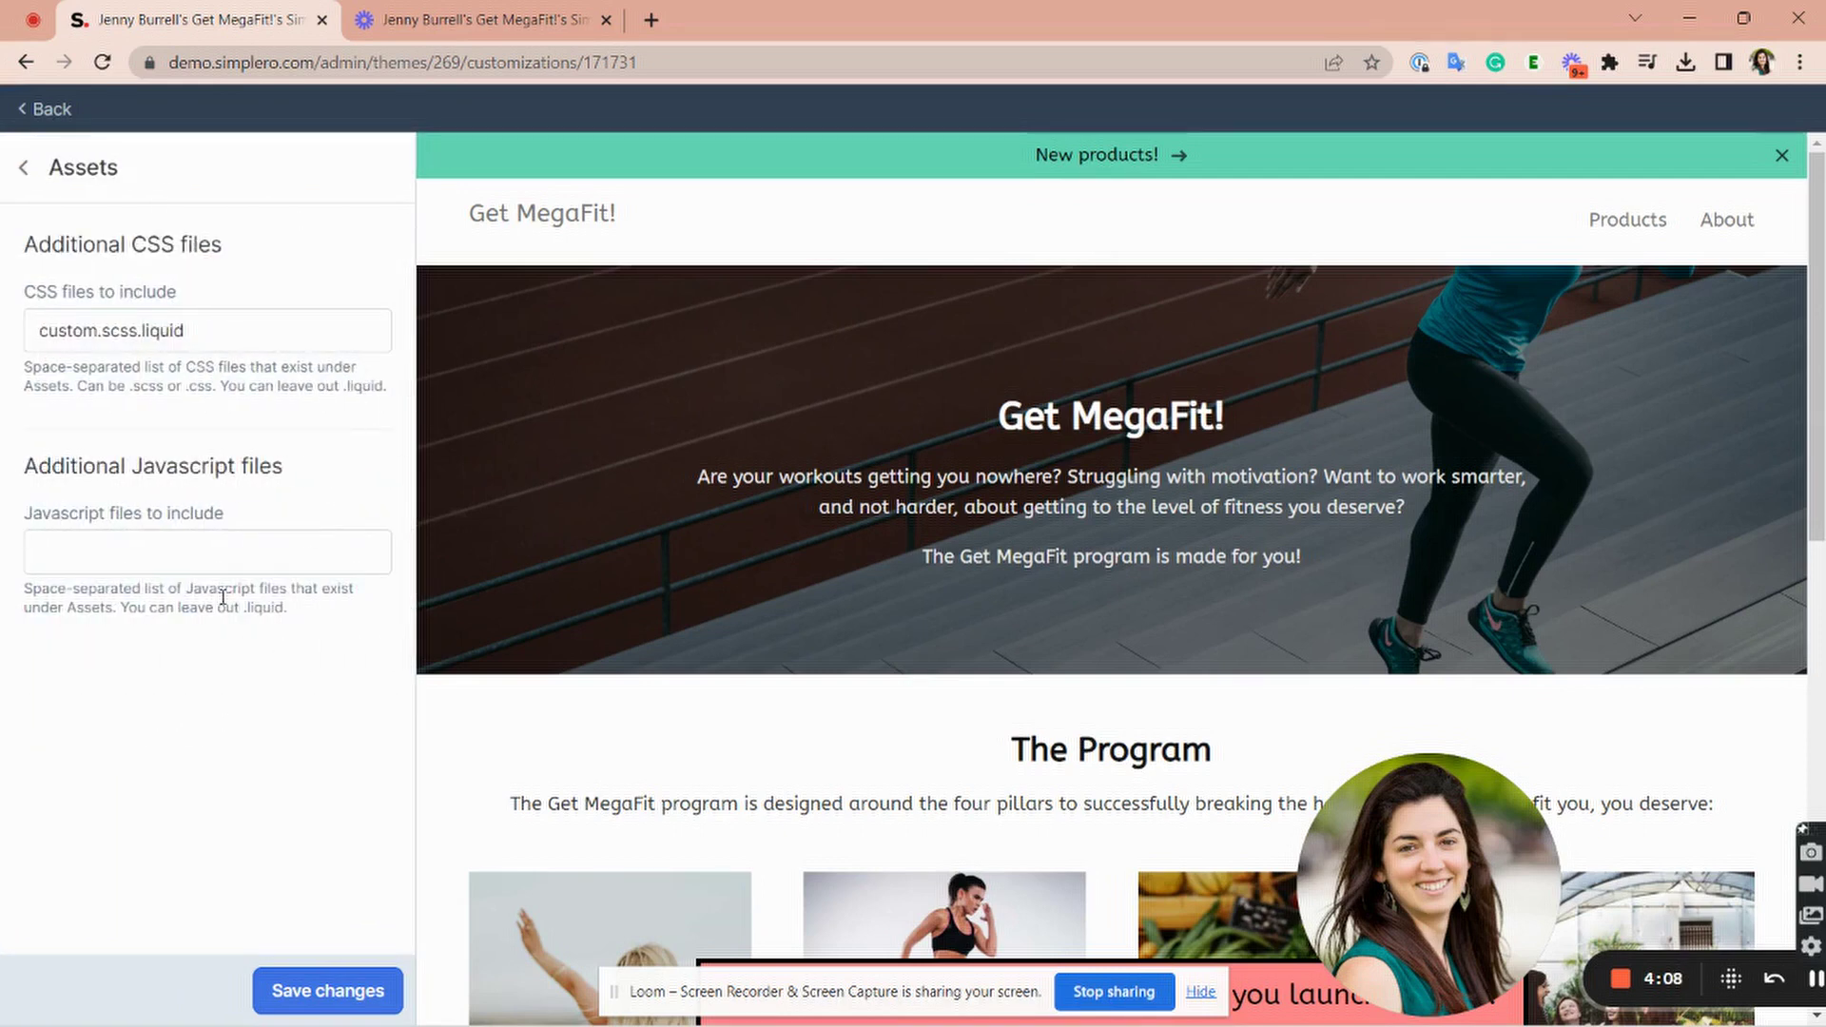
left_click(24, 171)
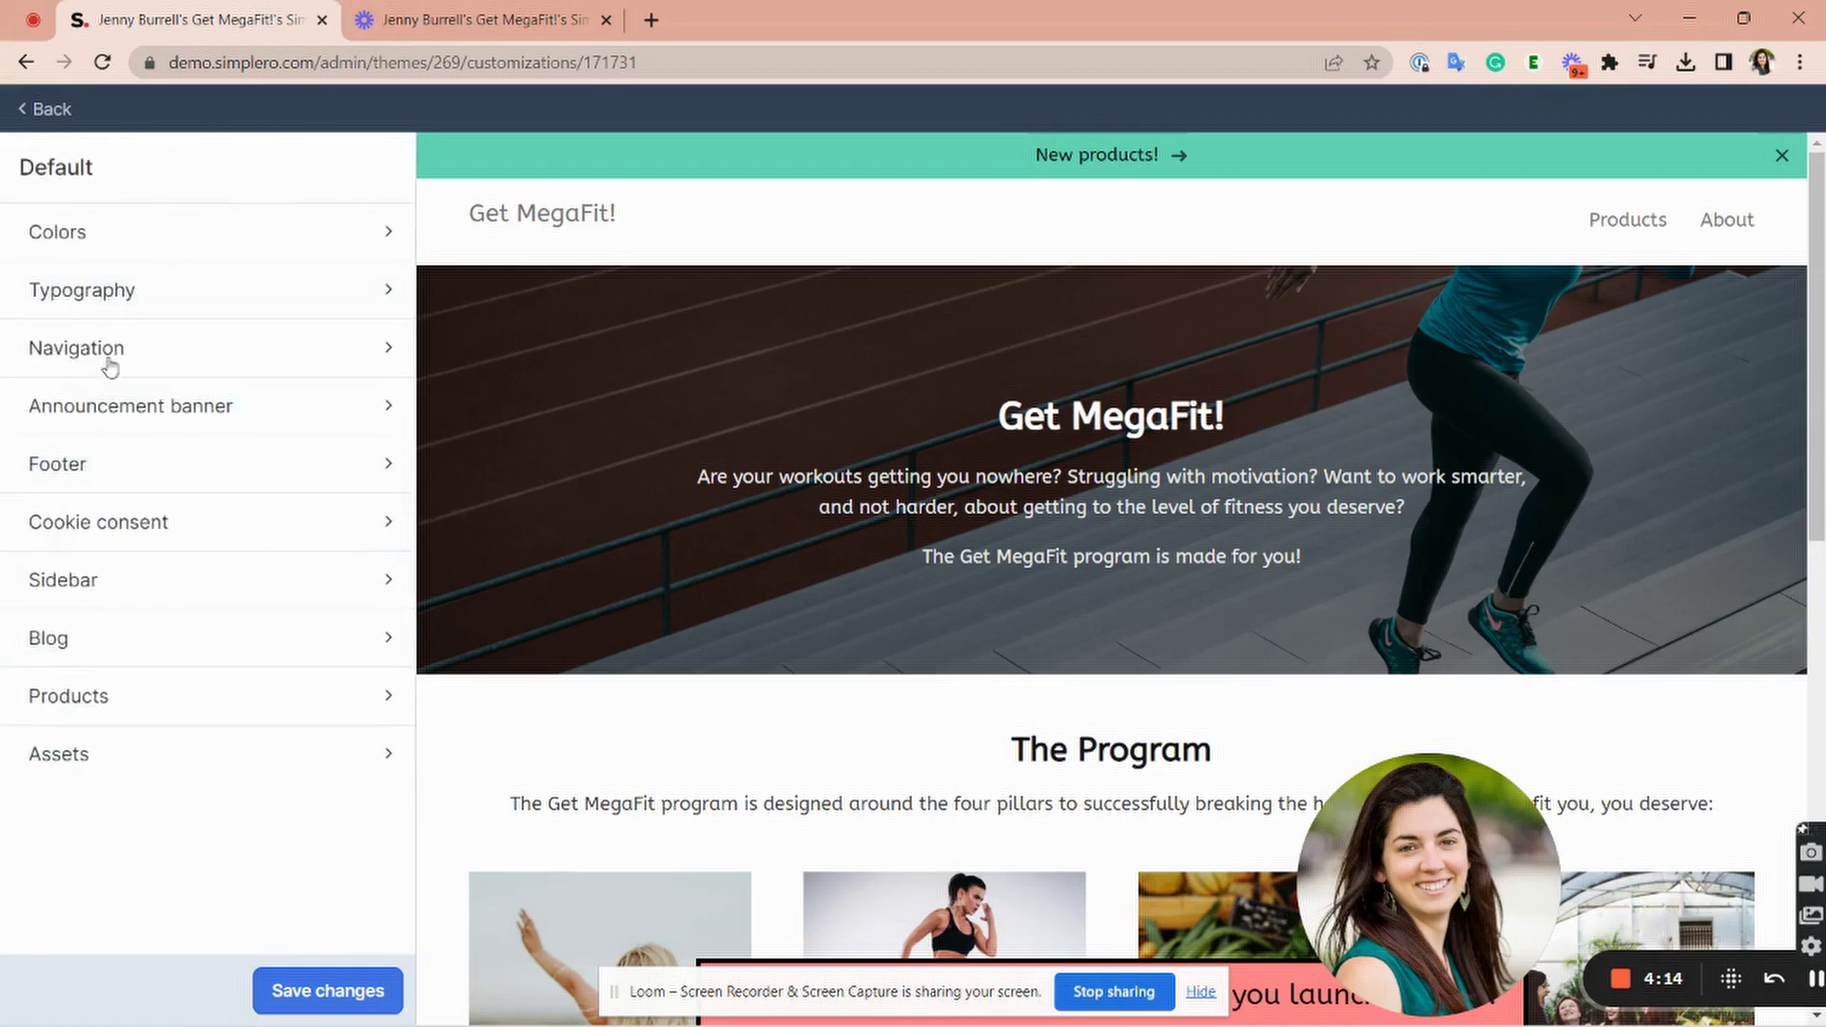
Step: Leave the theme customization without saving and open the main website's link lists for navigation
left_click(52, 112)
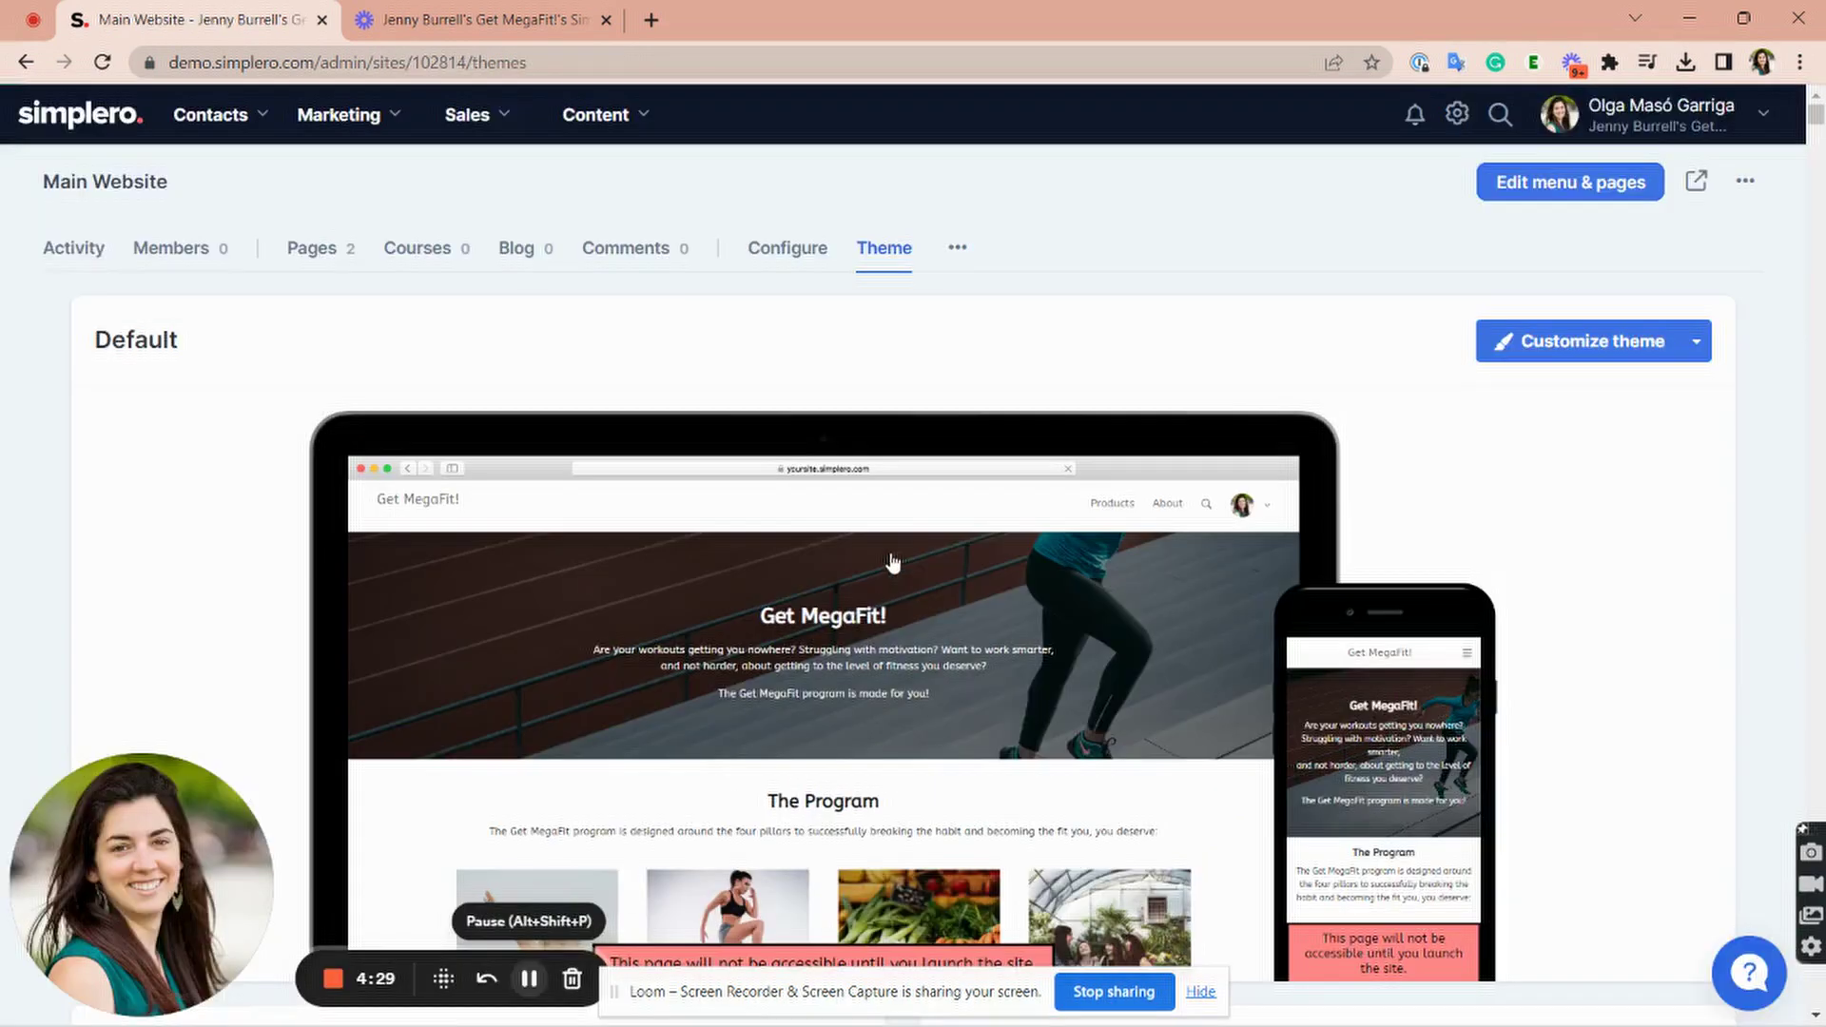
left_click(957, 250)
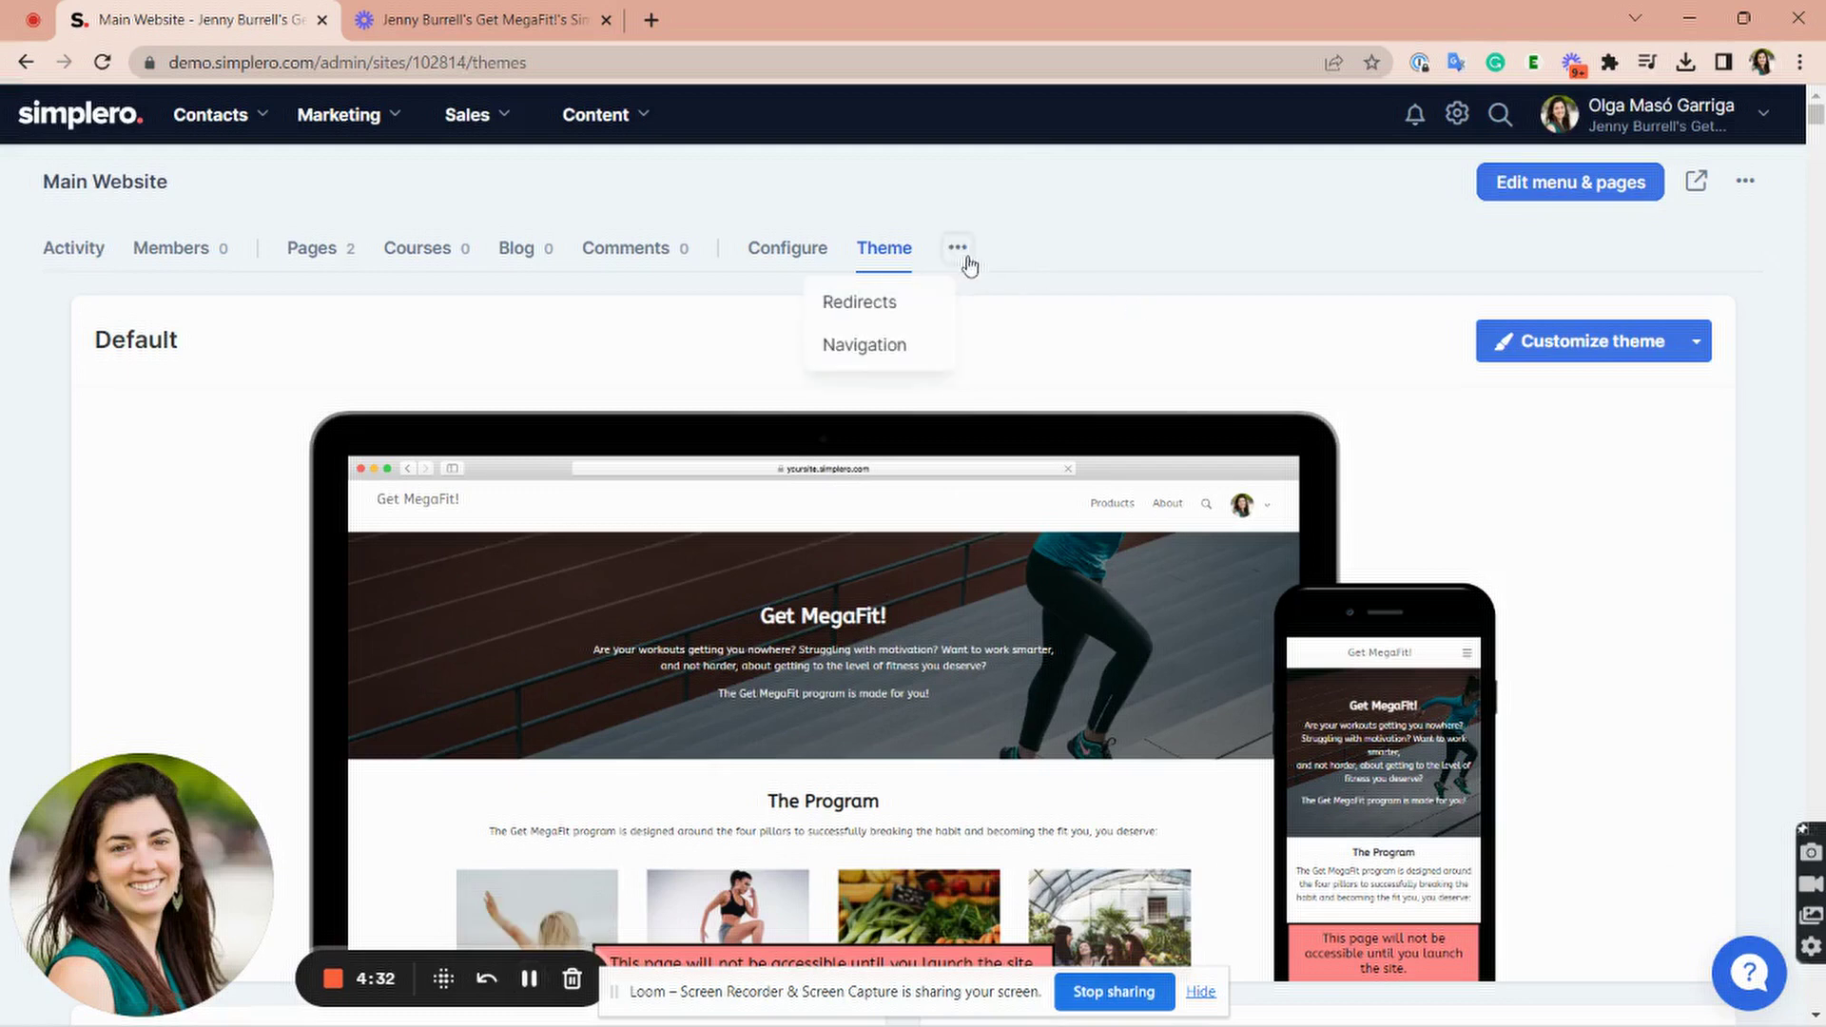
left_click(898, 348)
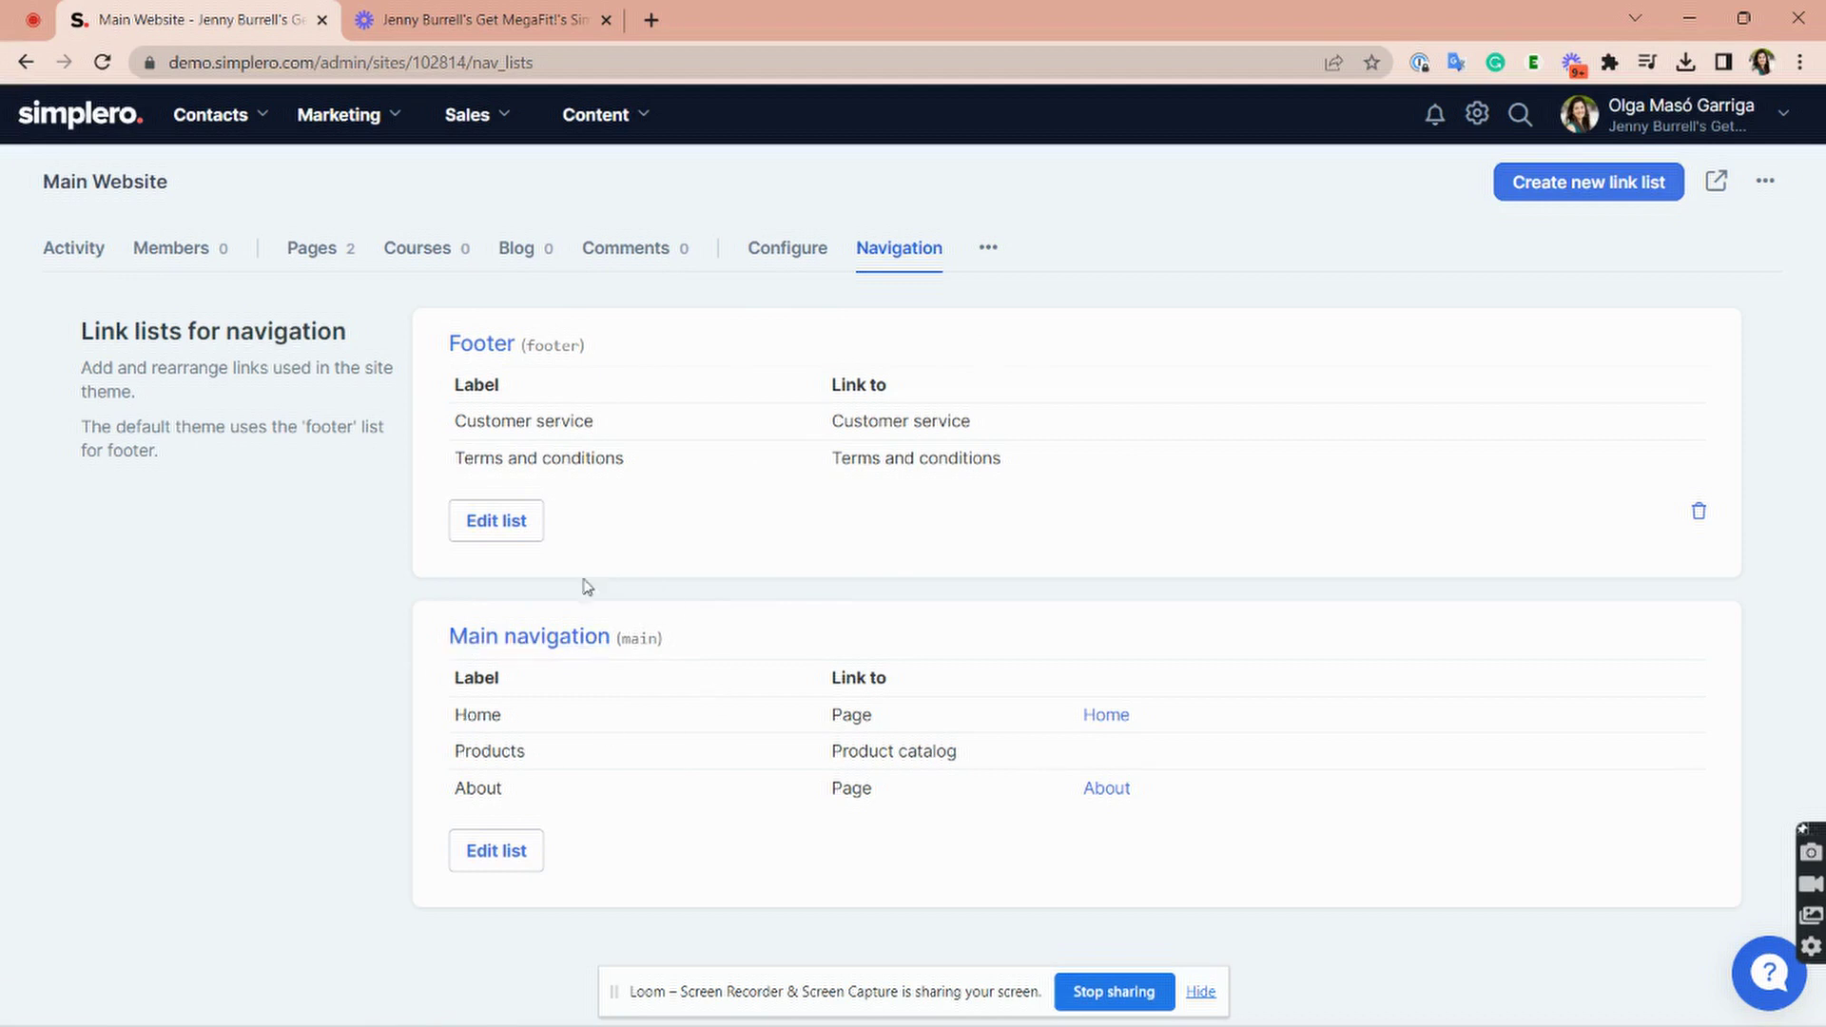
Step: Open the Main navigation list for editing and review its name, handle, link labels and link targets
left_click(492, 863)
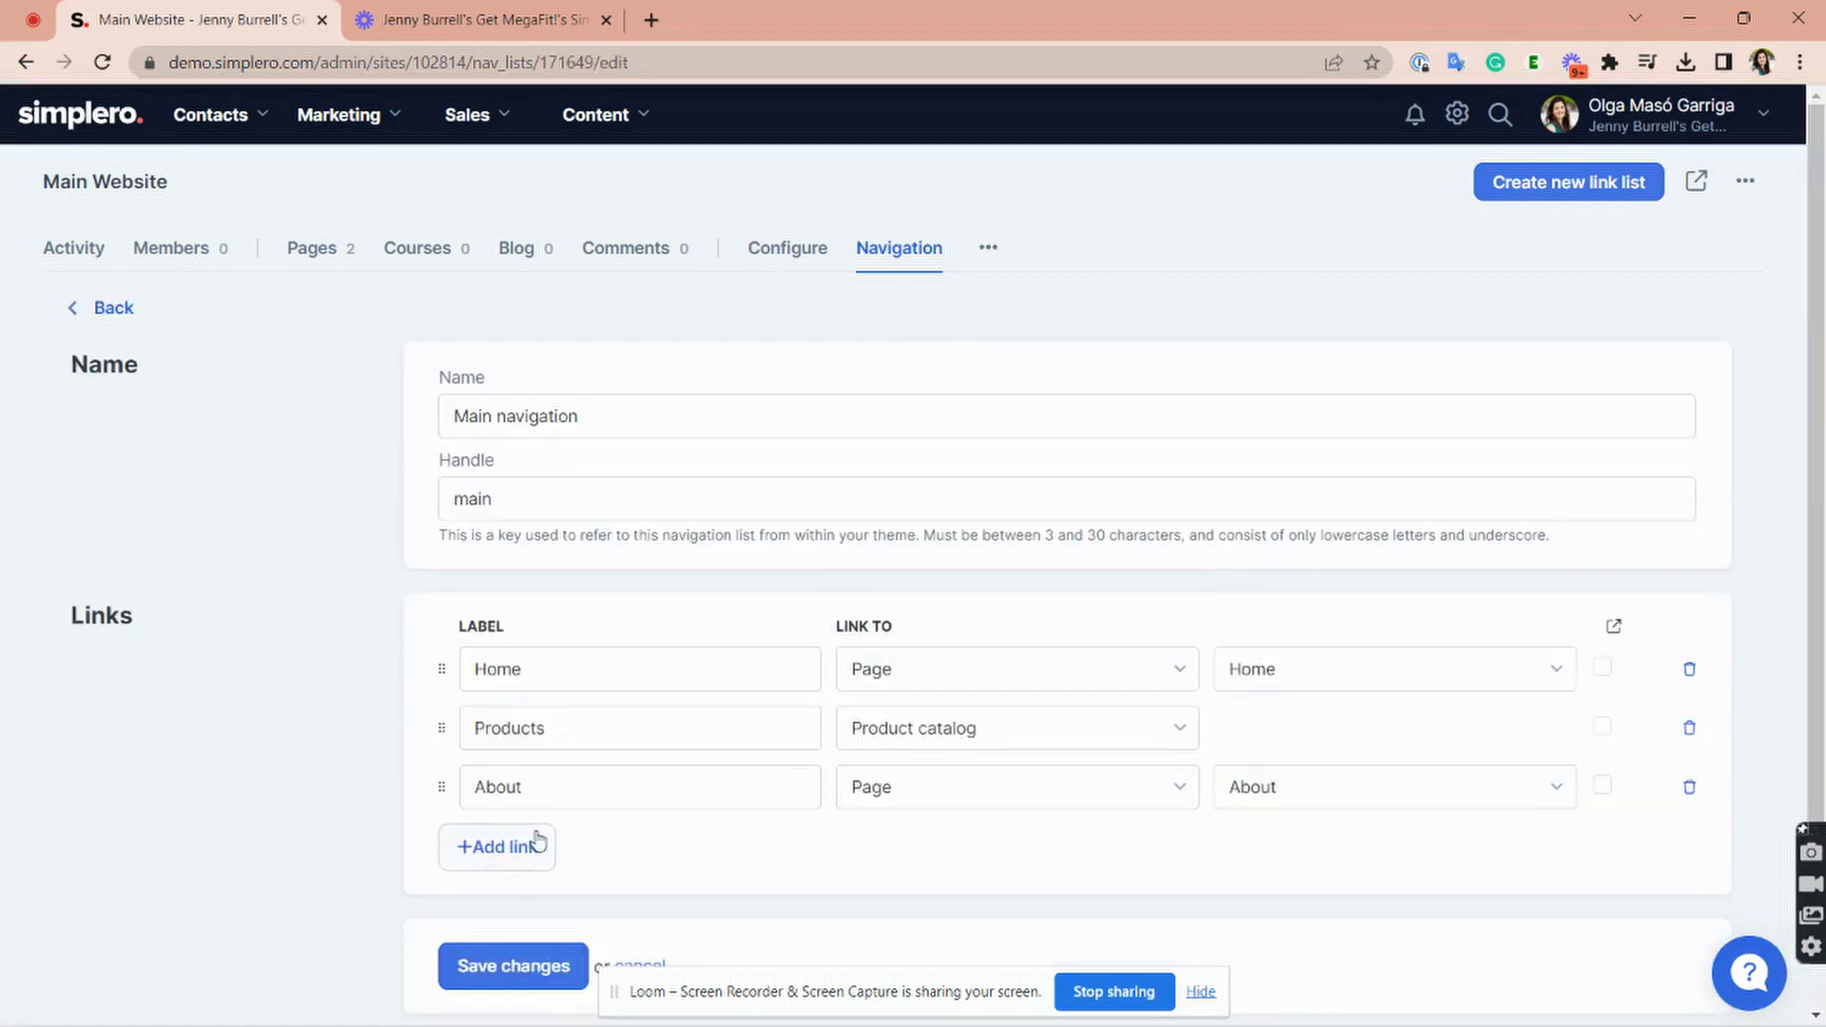
scroll(774, 733, "down", 1)
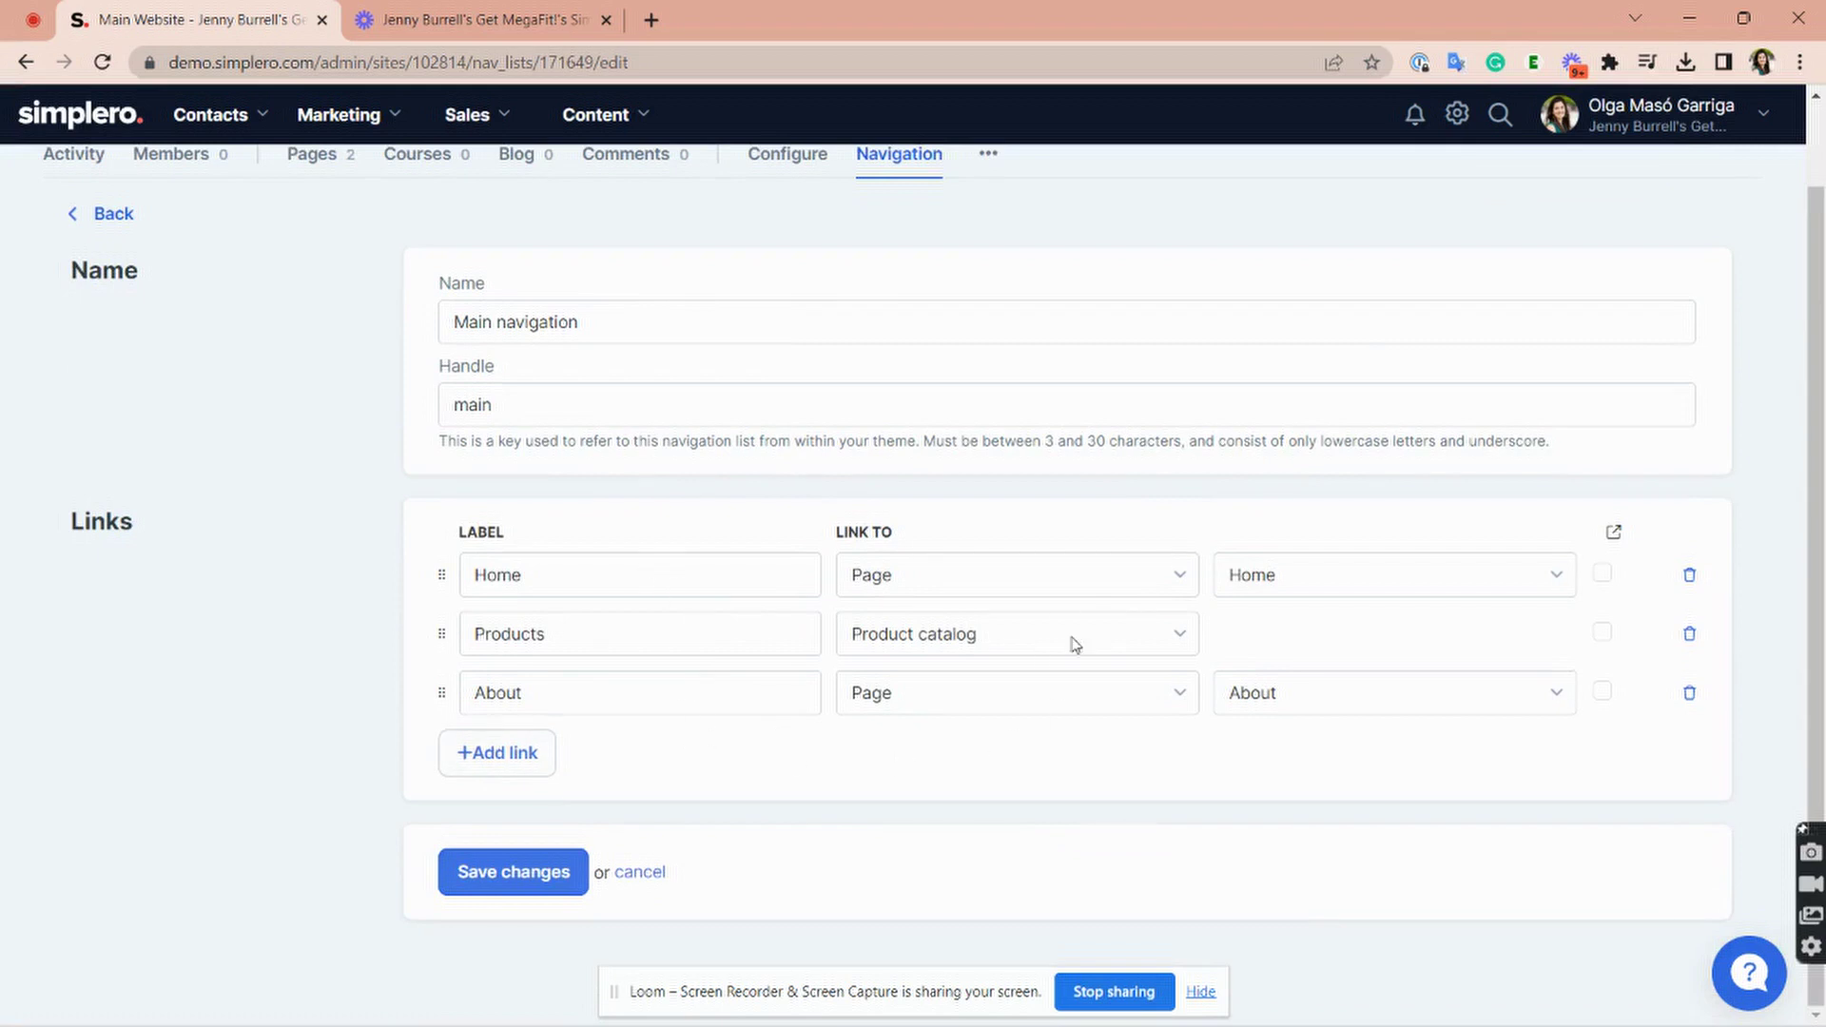
scroll(849, 591, "up", 1)
scroll(1187, 614, "down", 1)
scroll(780, 780, "up", 1)
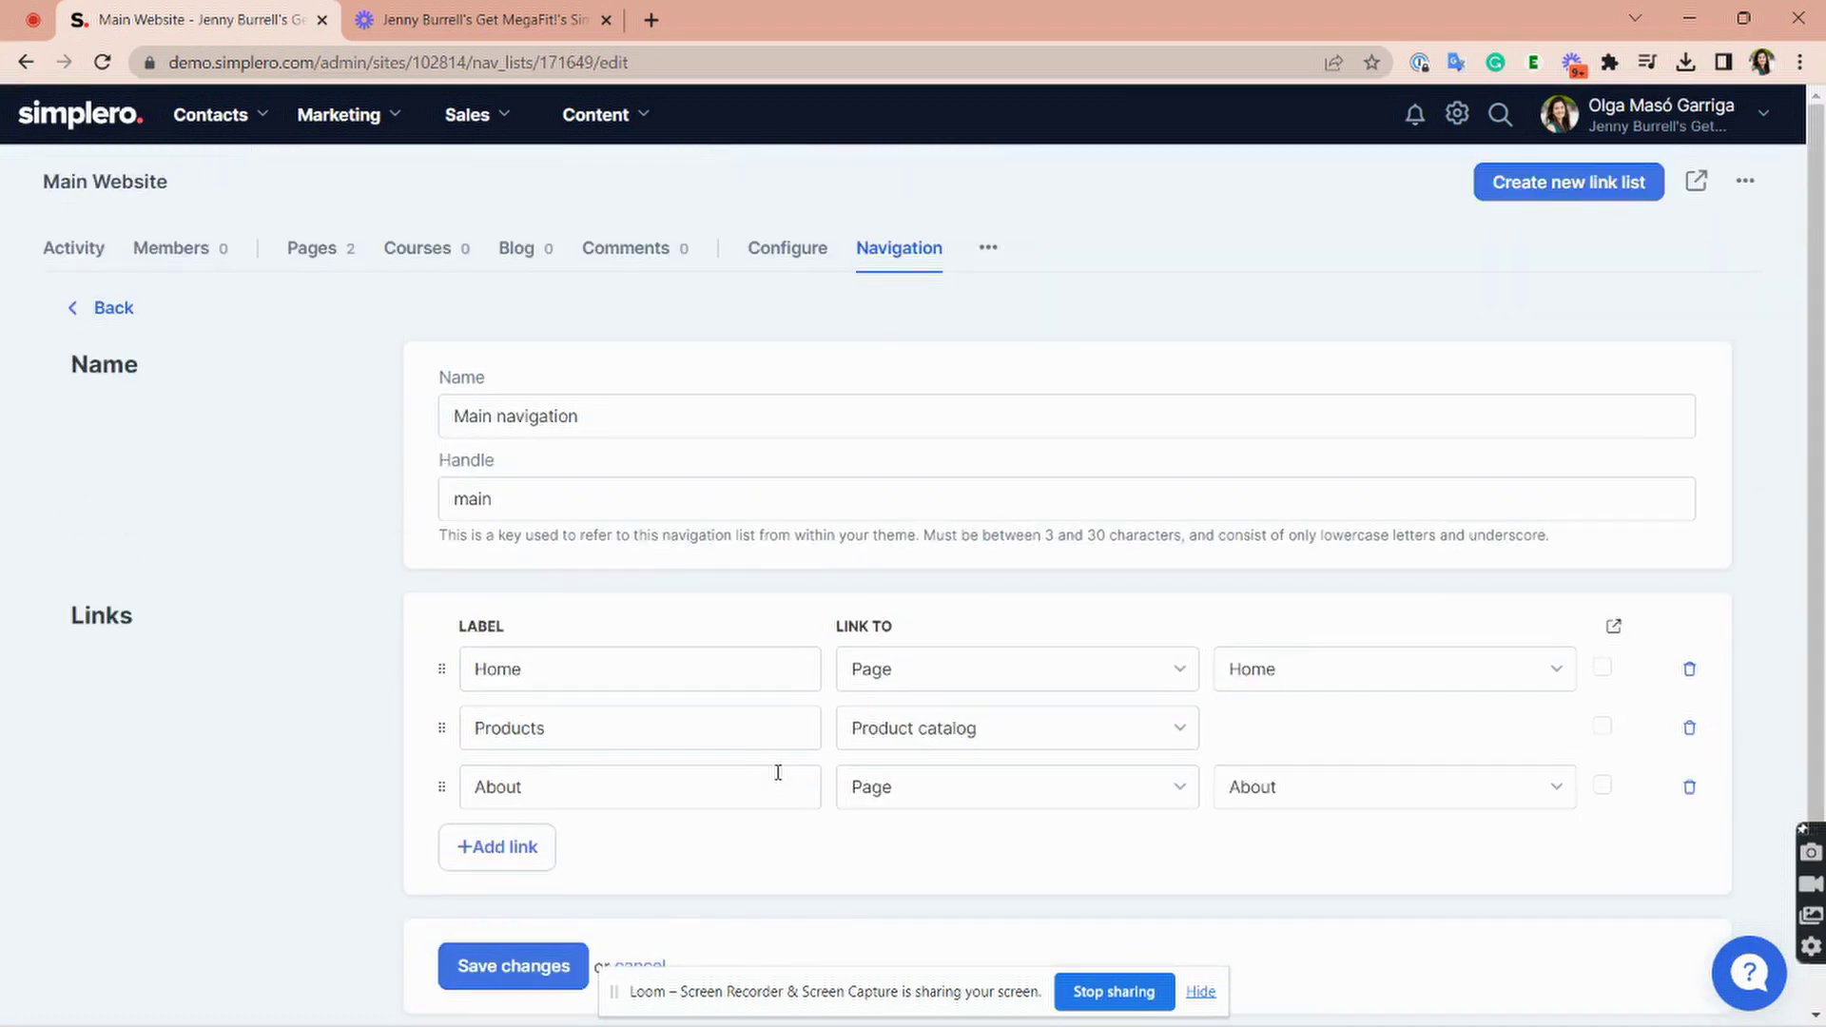